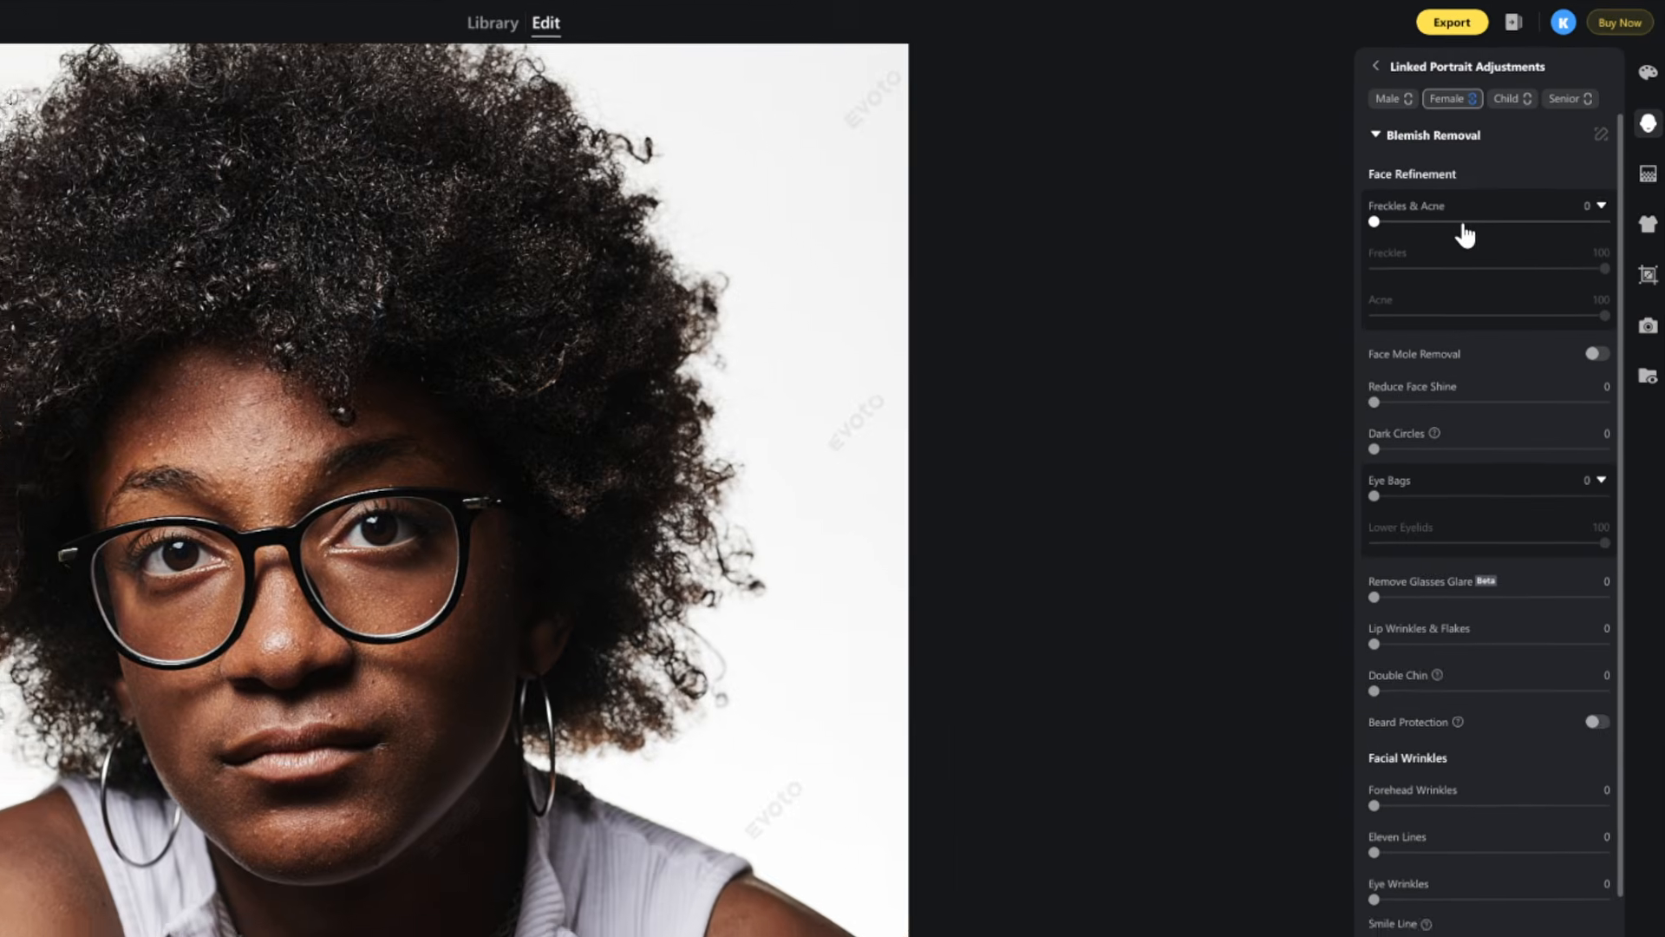
# - Set Freckles & Acne to 100 with its Freckles amount at 35 for the woman's portrait
pyautogui.click(1491, 226)
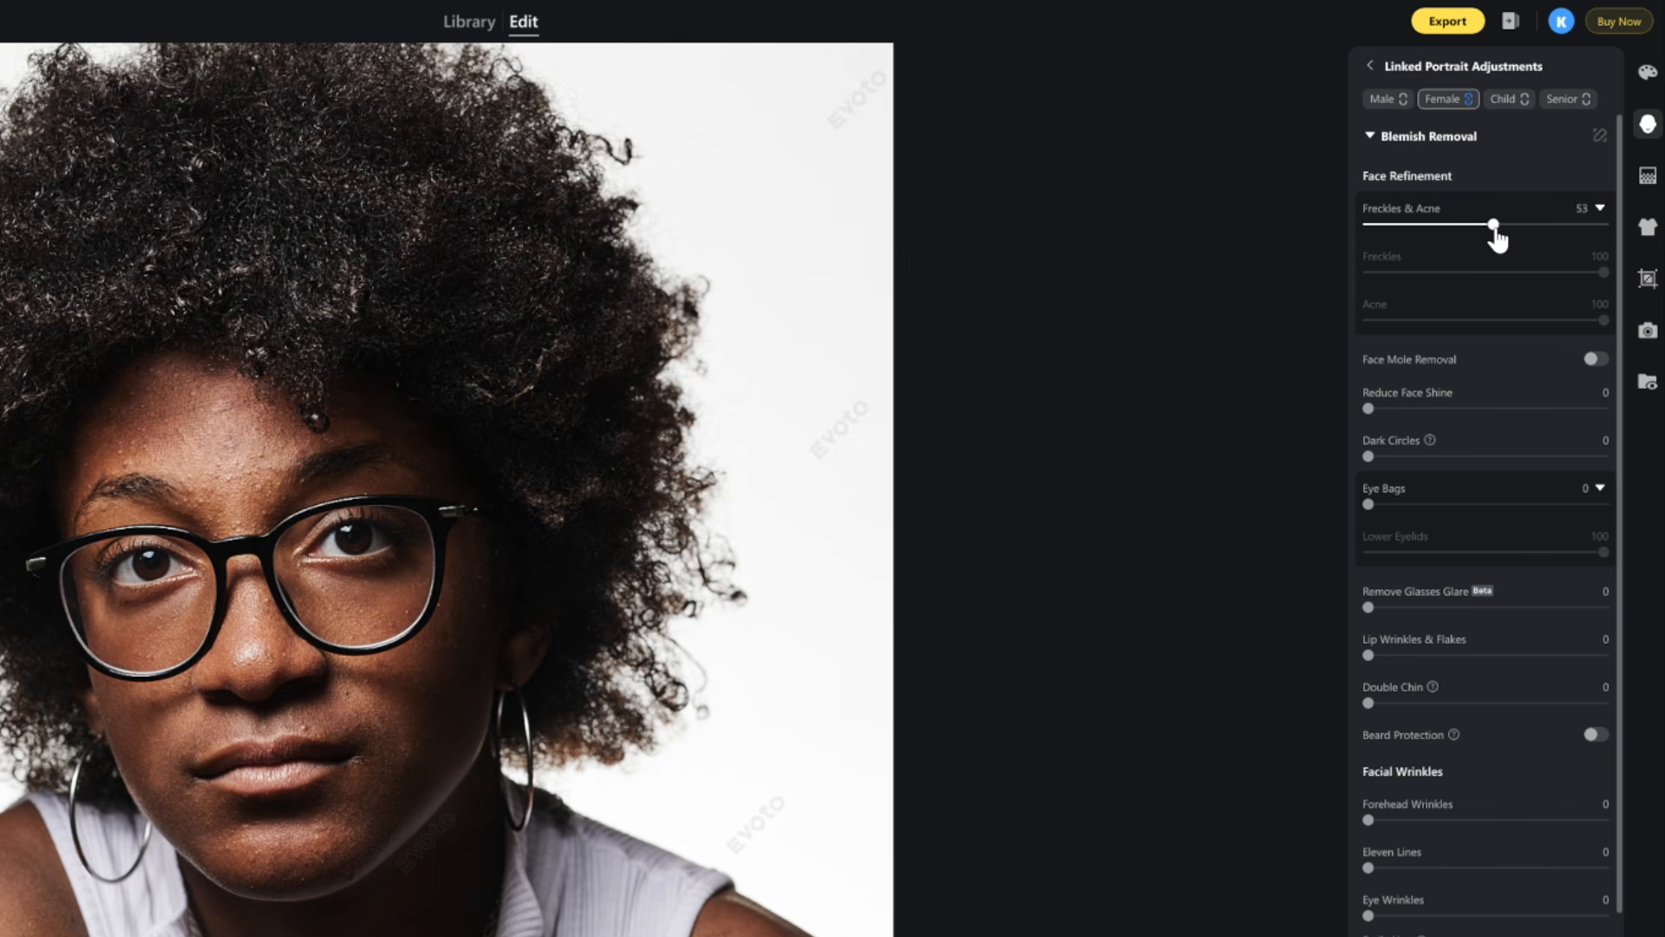
pyautogui.moveTo(1491, 231); pyautogui.dragTo(1459, 281)
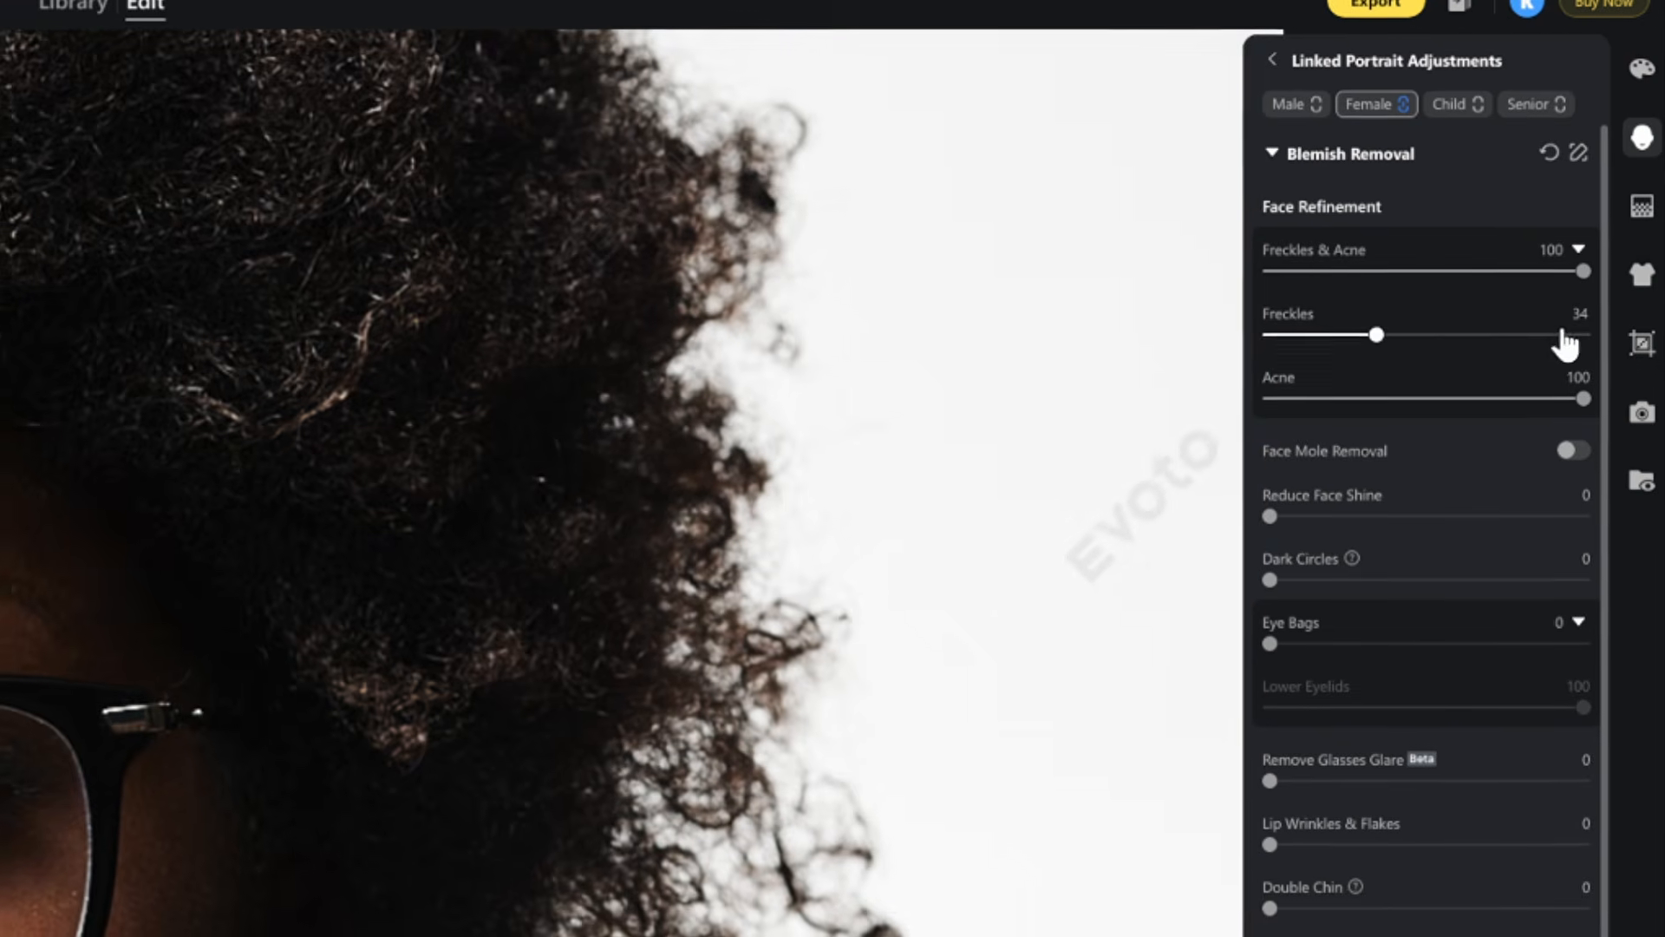
pyautogui.click(1620, 205)
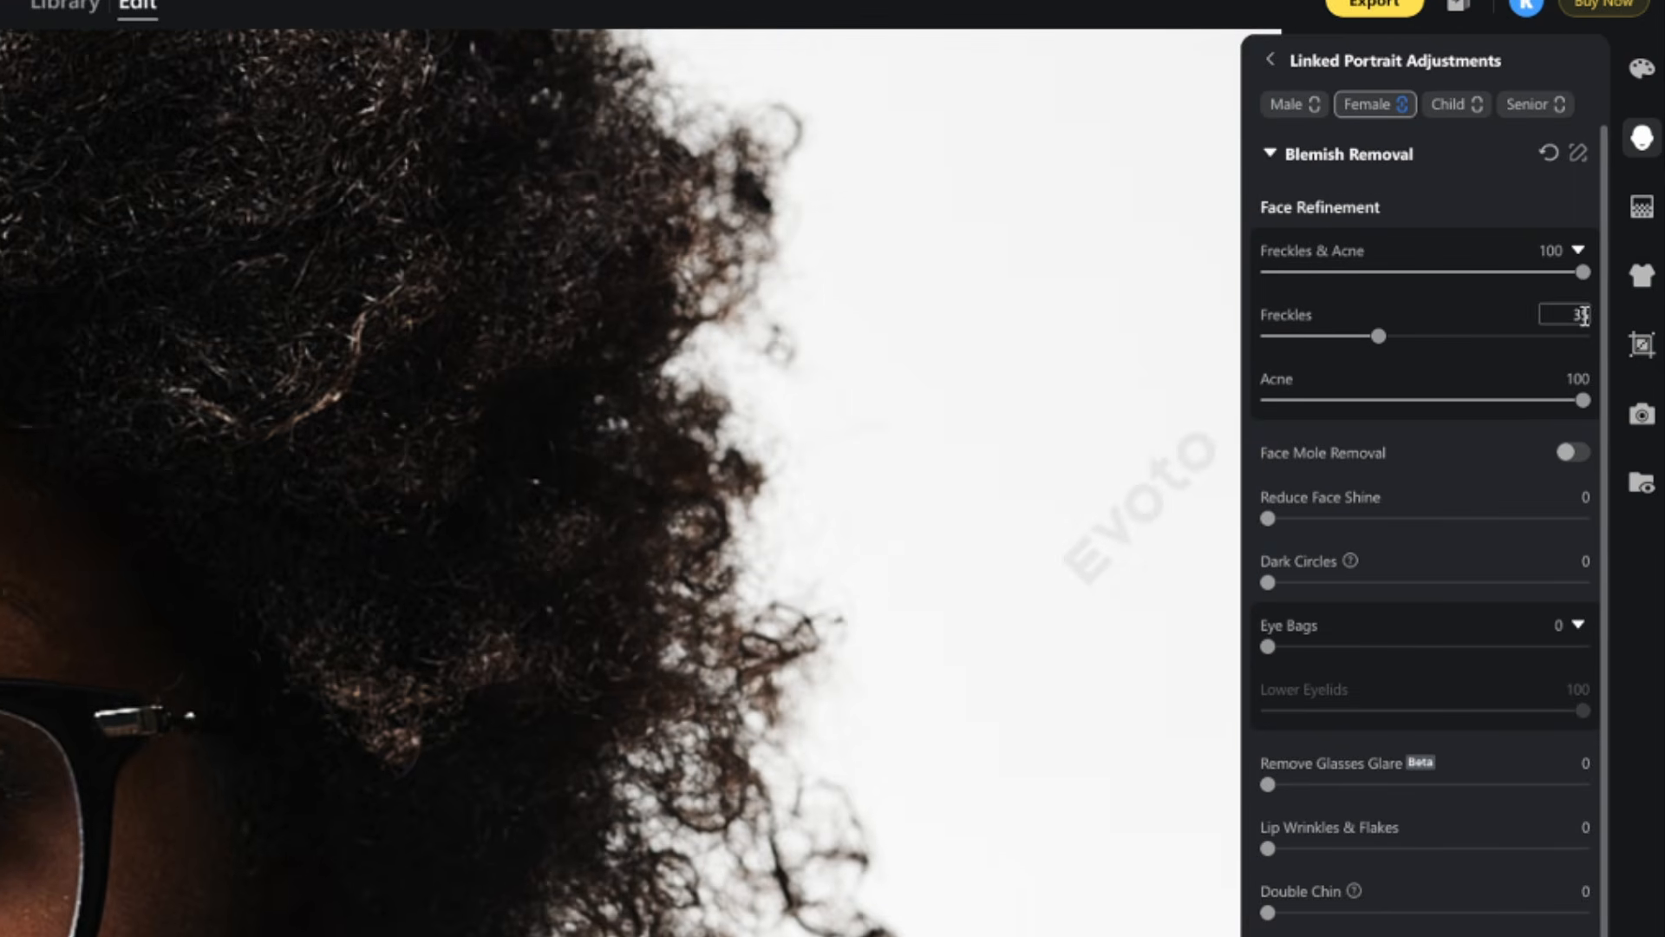
# - Set Reduce Face Shine to 90 and Dark Circles to 25
pyautogui.click(1442, 519)
pyautogui.moveTo(1442, 518); pyautogui.dragTo(1551, 519)
pyautogui.click(1346, 583)
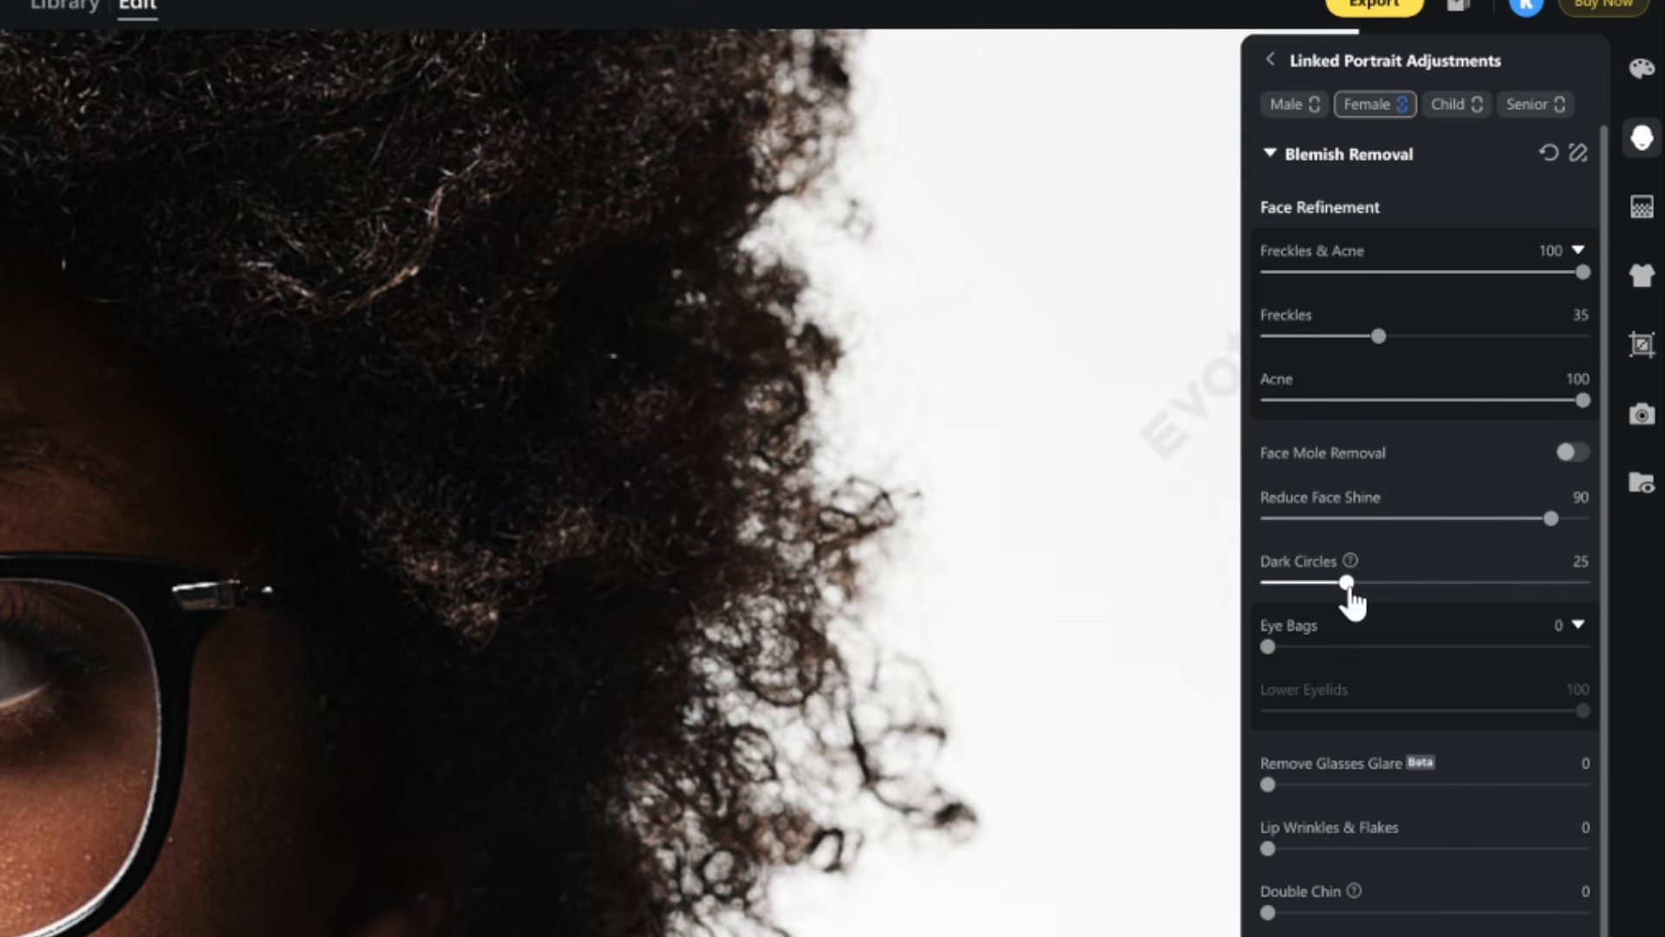
# - Set Eye Bags to 50 and test its Lower Eyelids amount at 0 before restoring it to 100
pyautogui.click(1391, 647)
pyautogui.moveTo(1392, 657); pyautogui.dragTo(1427, 657)
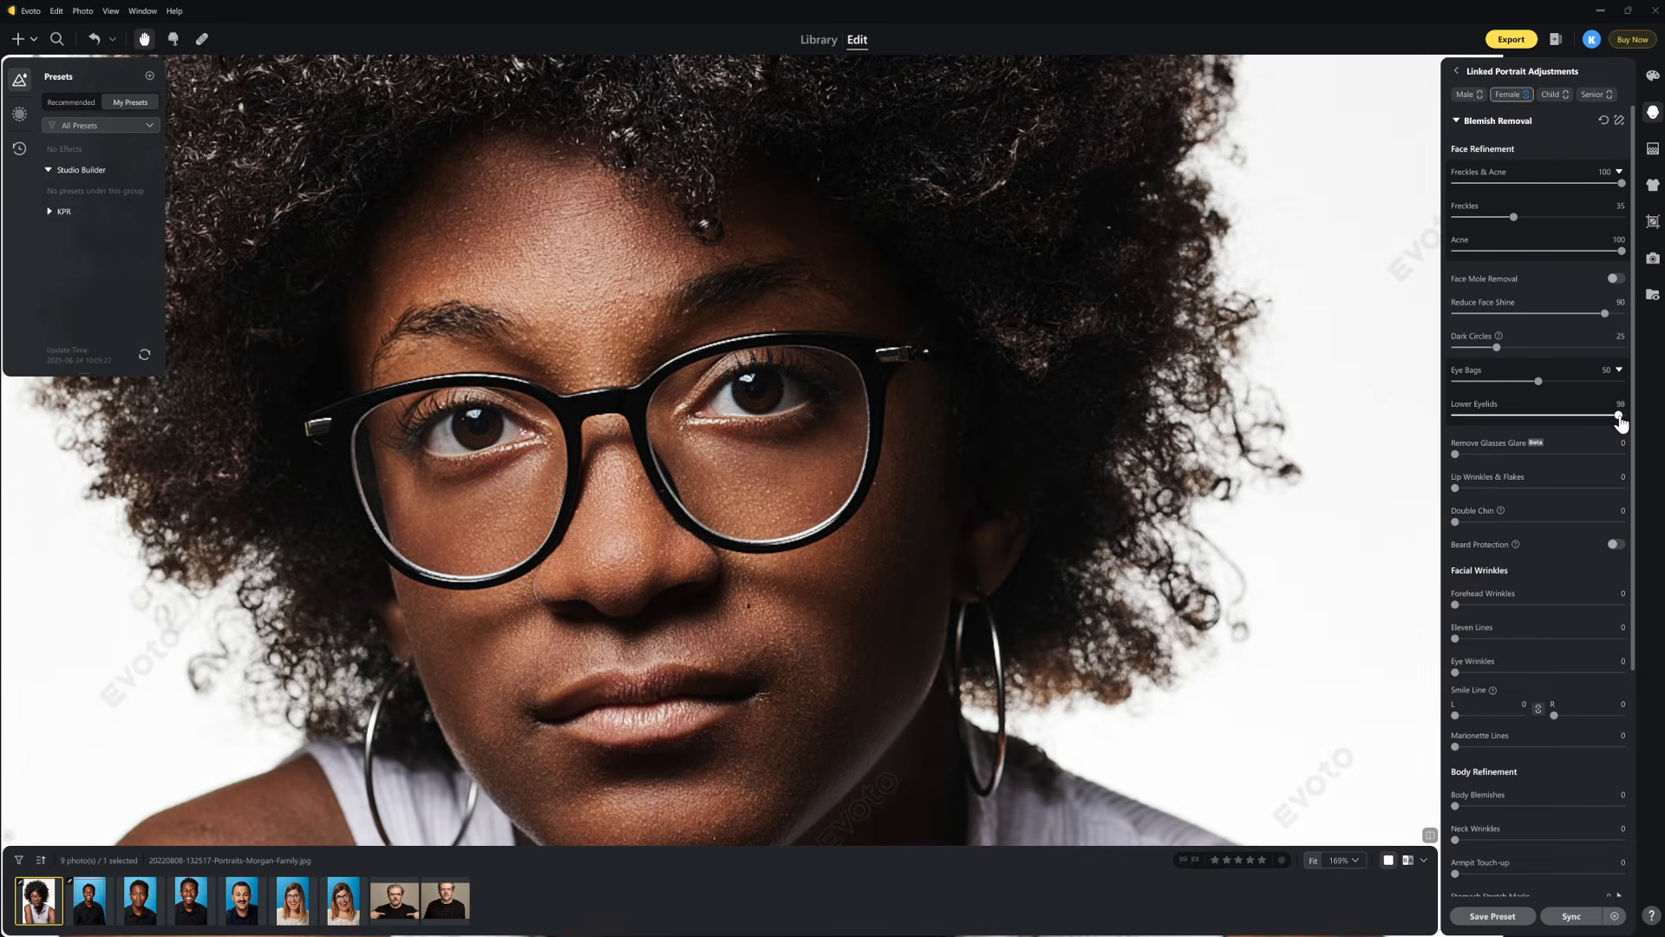
pyautogui.moveTo(1619, 416); pyautogui.dragTo(1440, 419)
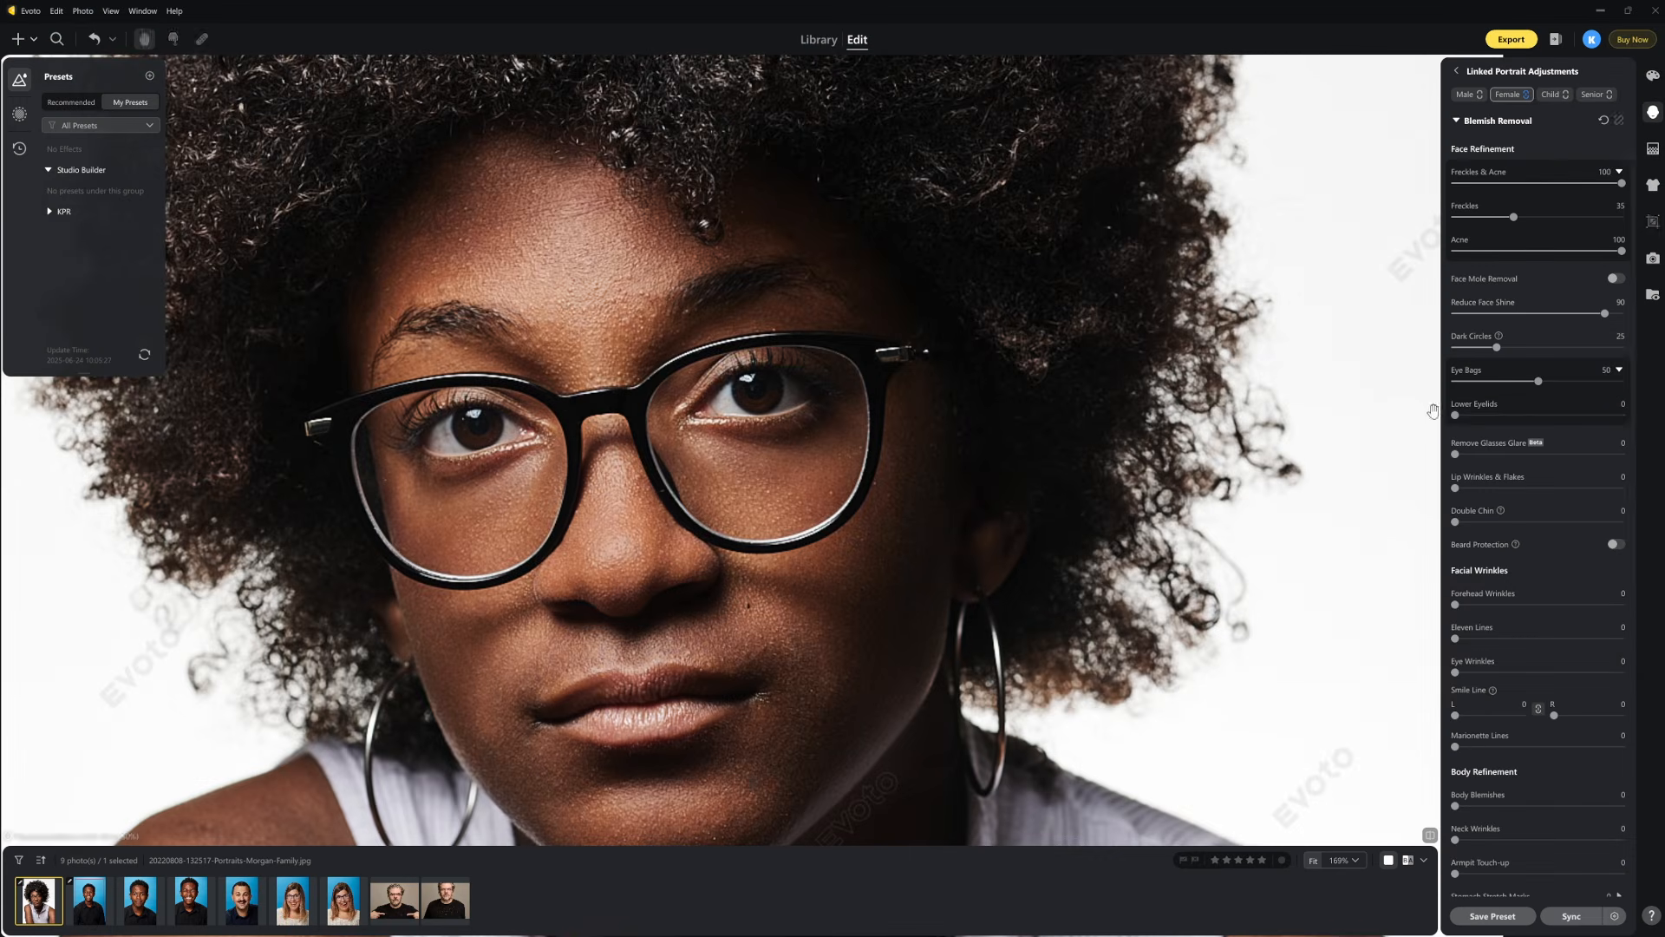
pyautogui.moveTo(1456, 415); pyautogui.dragTo(1642, 429)
# - Set Remove Glasses Glare to 100 and Lip Wrinkles & Flakes to 40
pyautogui.click(1536, 455)
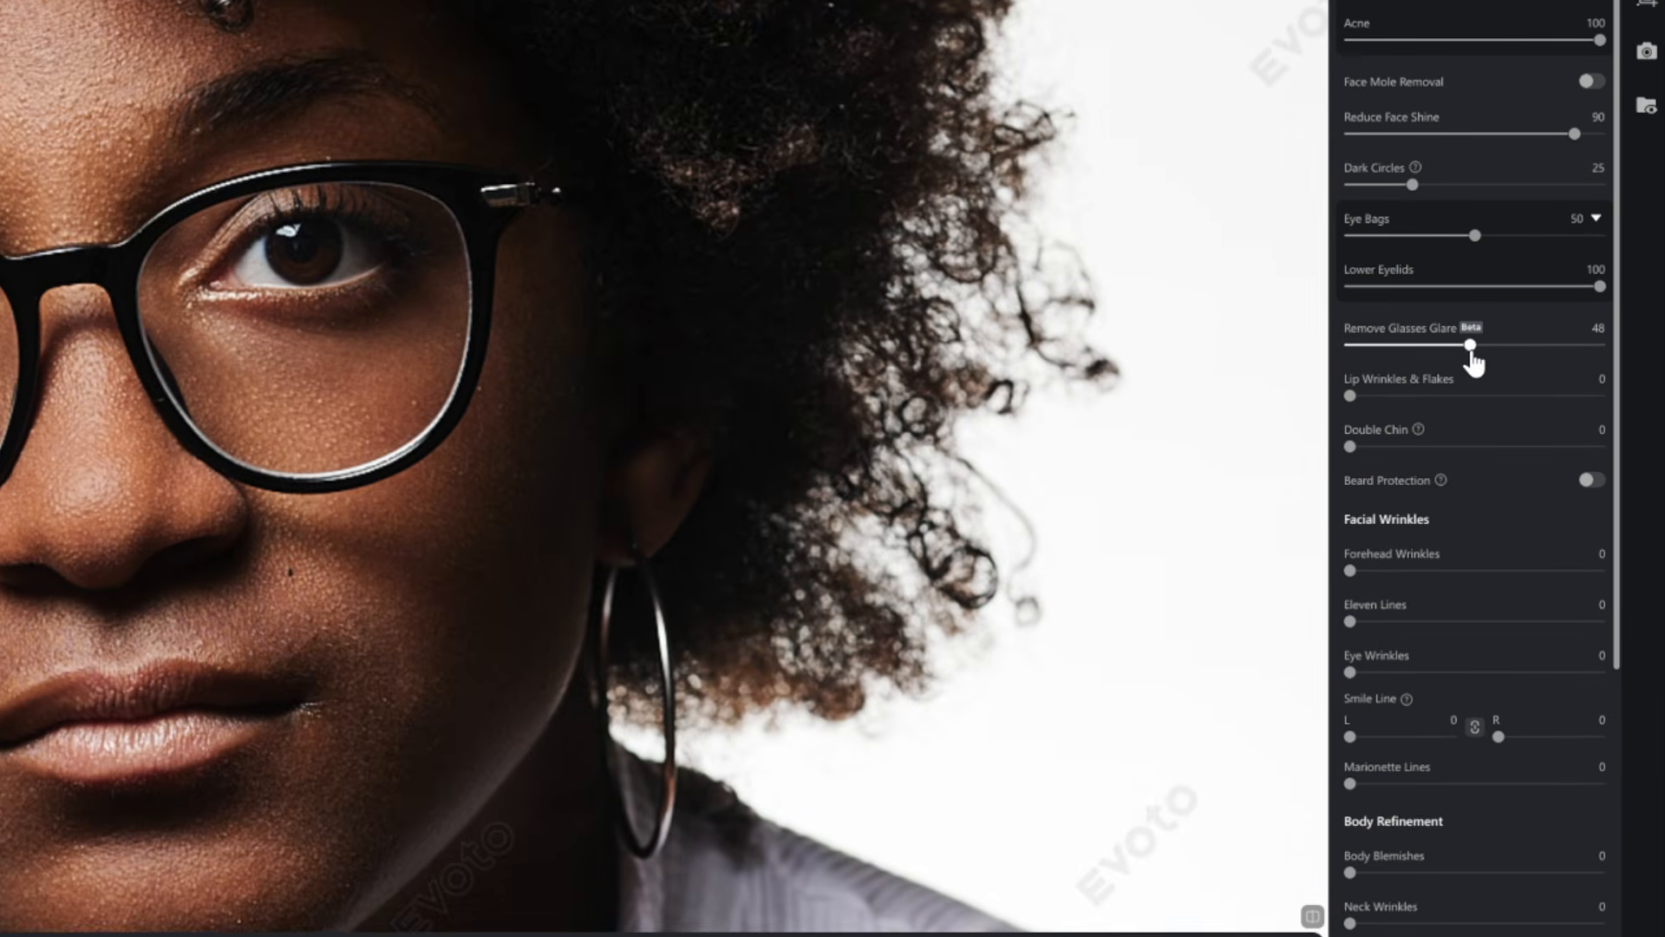
pyautogui.moveTo(1470, 356); pyautogui.dragTo(1647, 361)
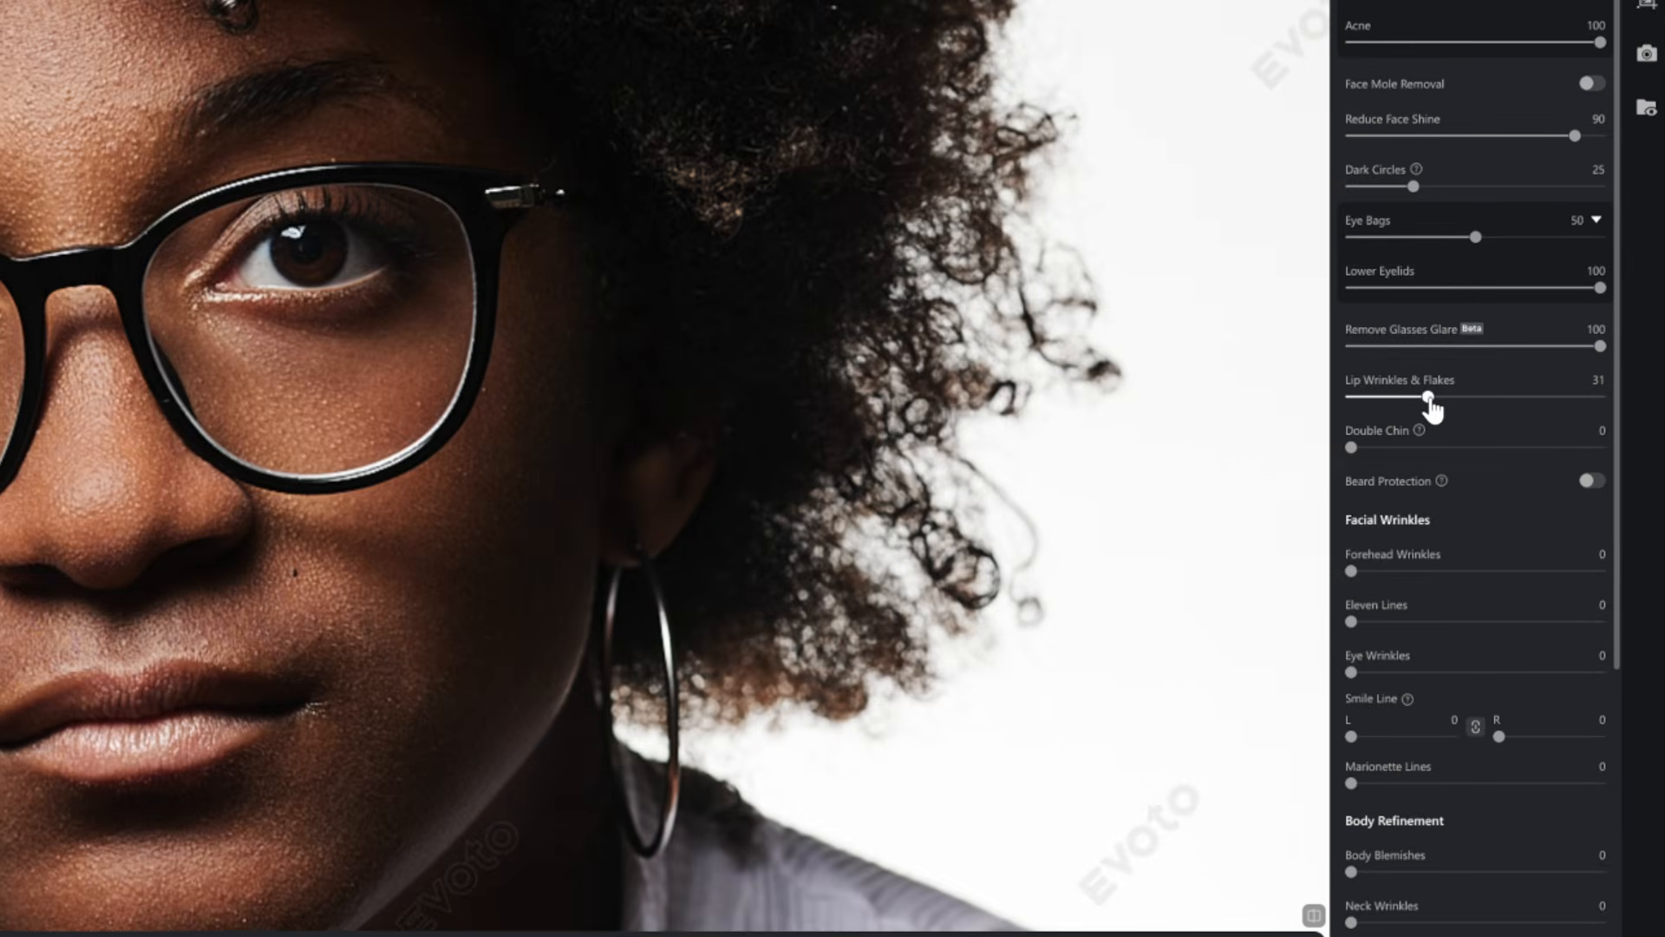
pyautogui.click(1511, 489)
pyautogui.moveTo(1438, 404); pyautogui.dragTo(1443, 408)
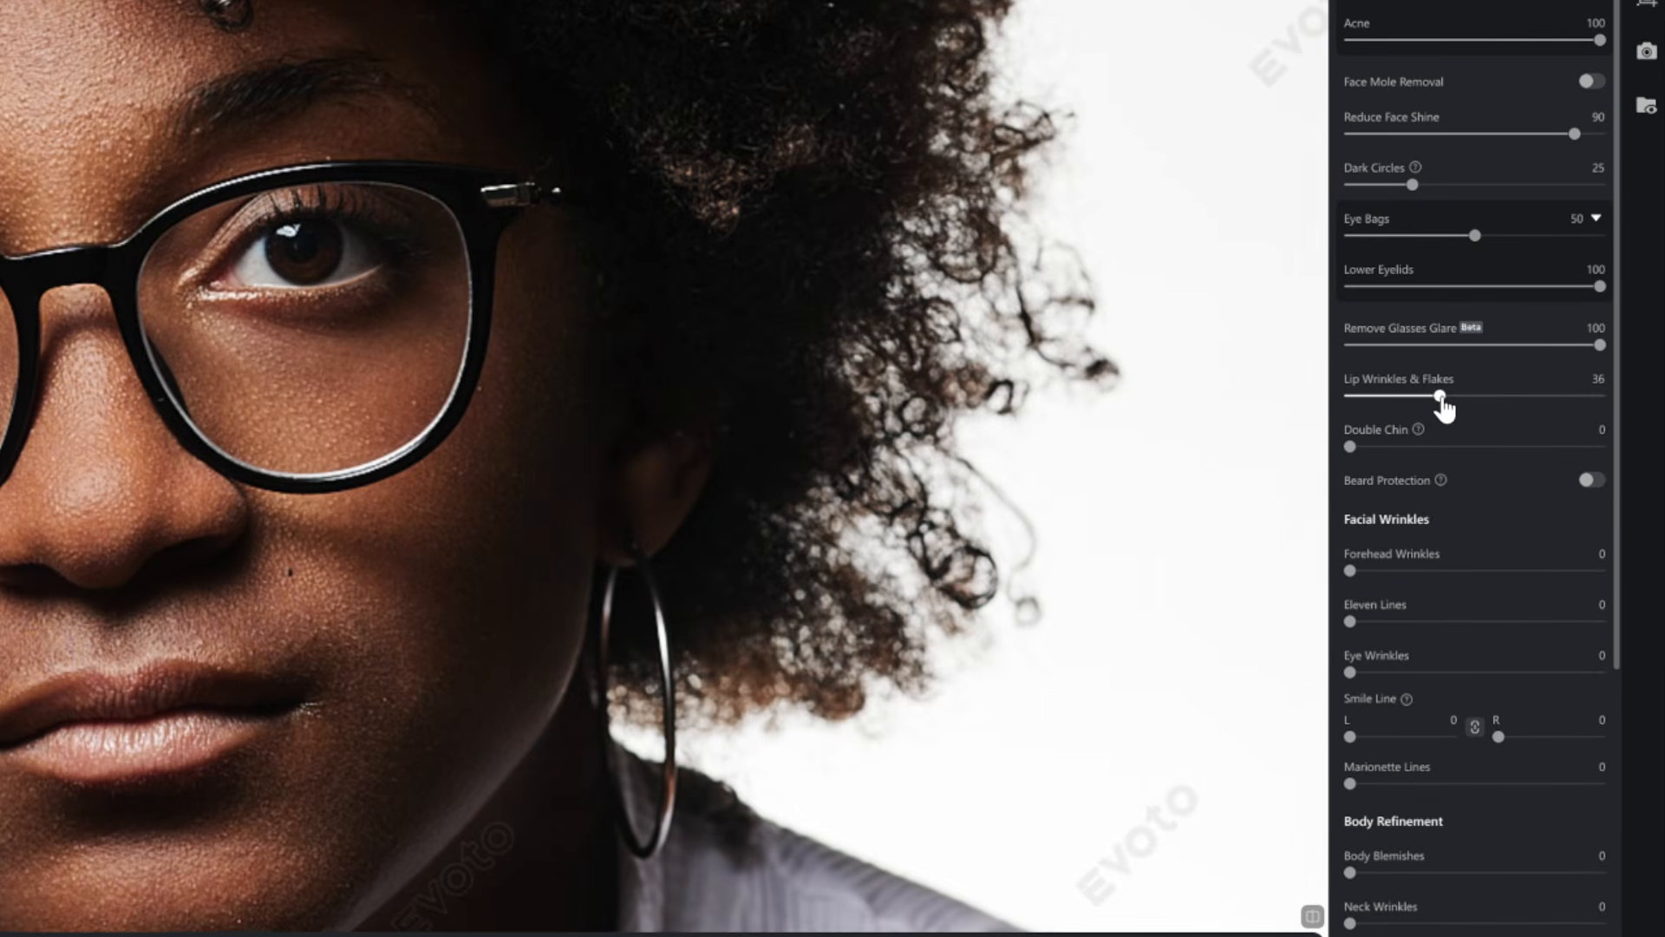
# - Set Double Chin to 80 and turn on Beard Protection
pyautogui.click(1596, 447)
pyautogui.click(1553, 447)
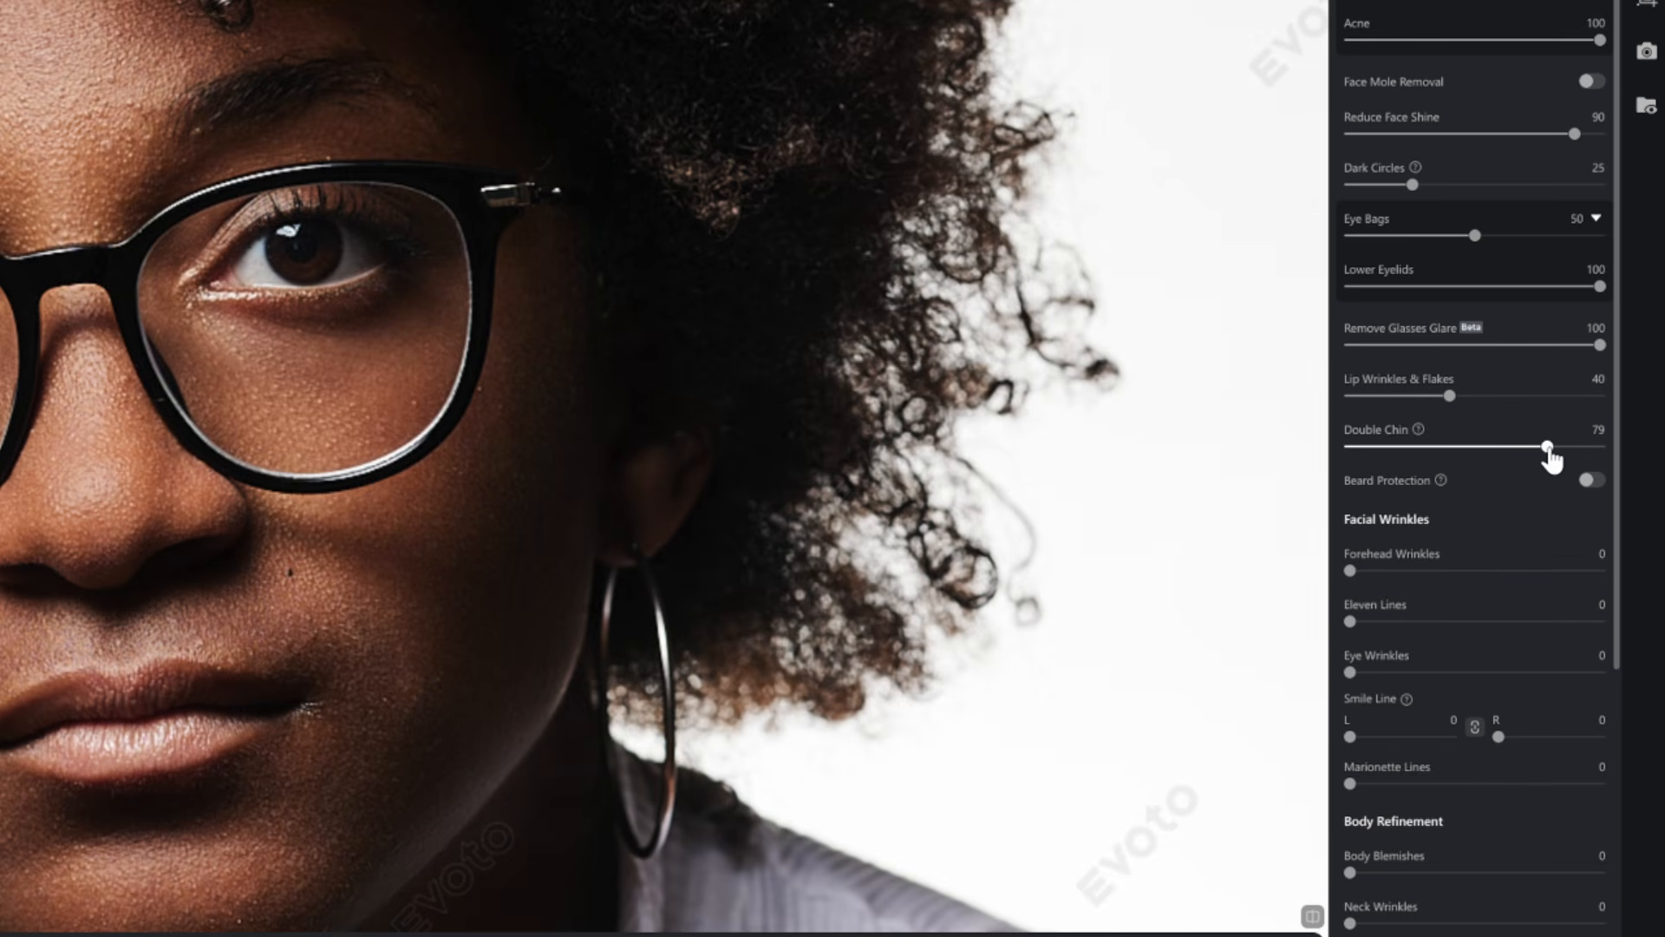
pyautogui.click(1591, 480)
# - Try out Forehead Wrinkles on the woman's portrait and return it to 0
pyautogui.scroll(-4, 1466, 373)
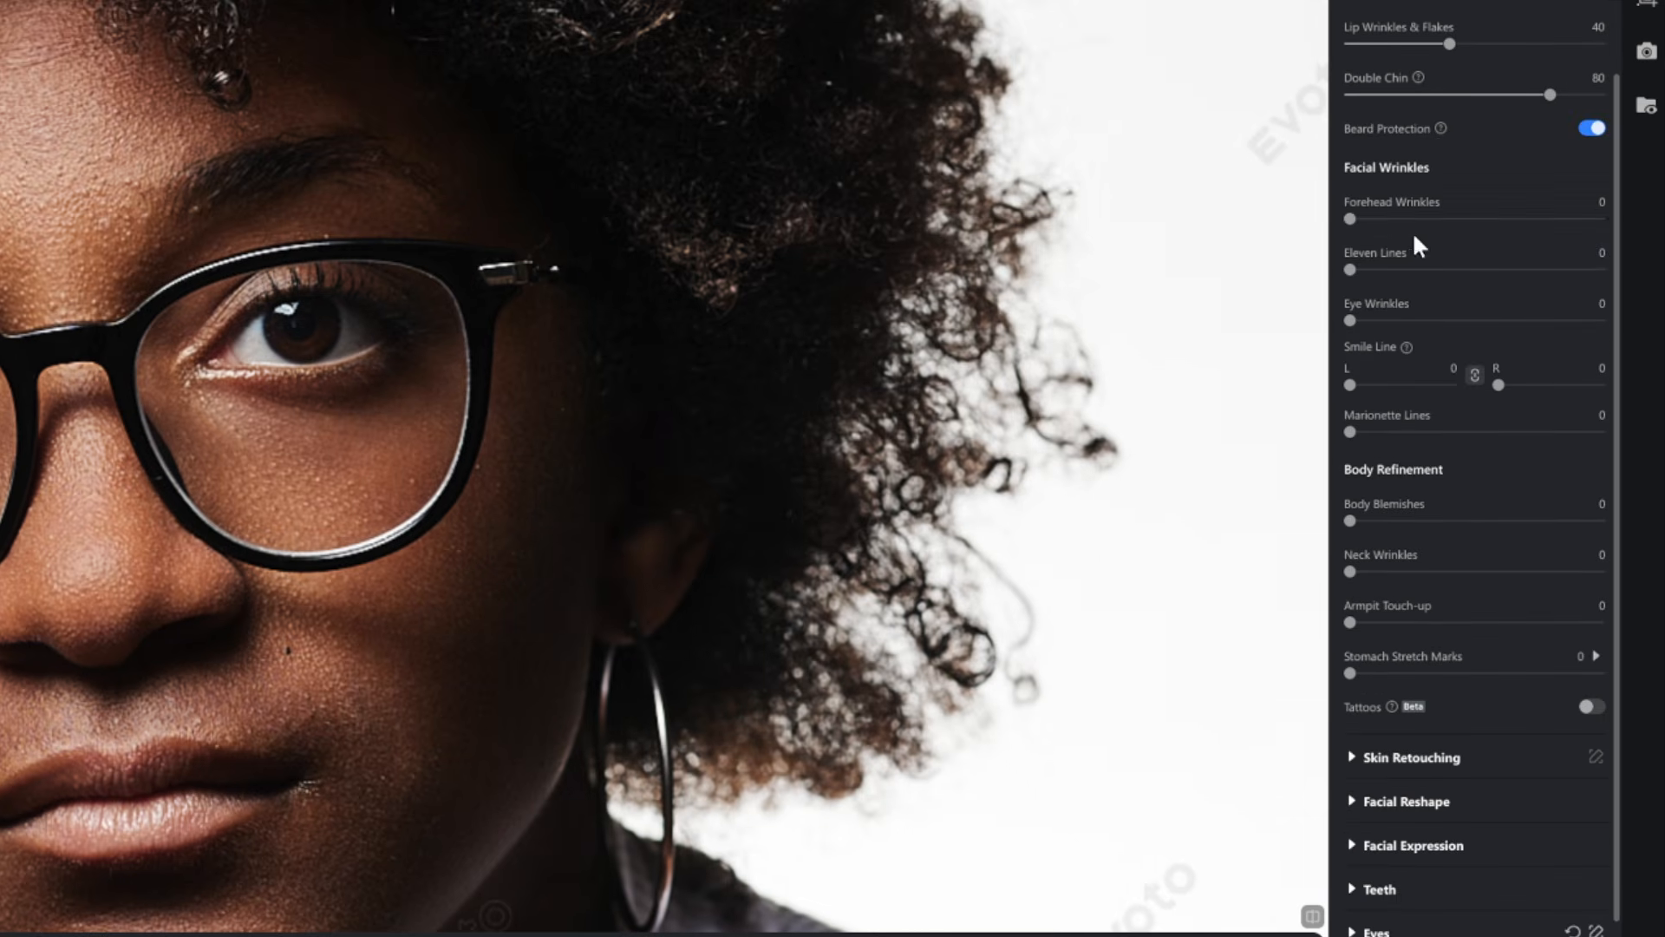
pyautogui.click(1479, 220)
pyautogui.moveTo(1477, 222); pyautogui.dragTo(1327, 236)
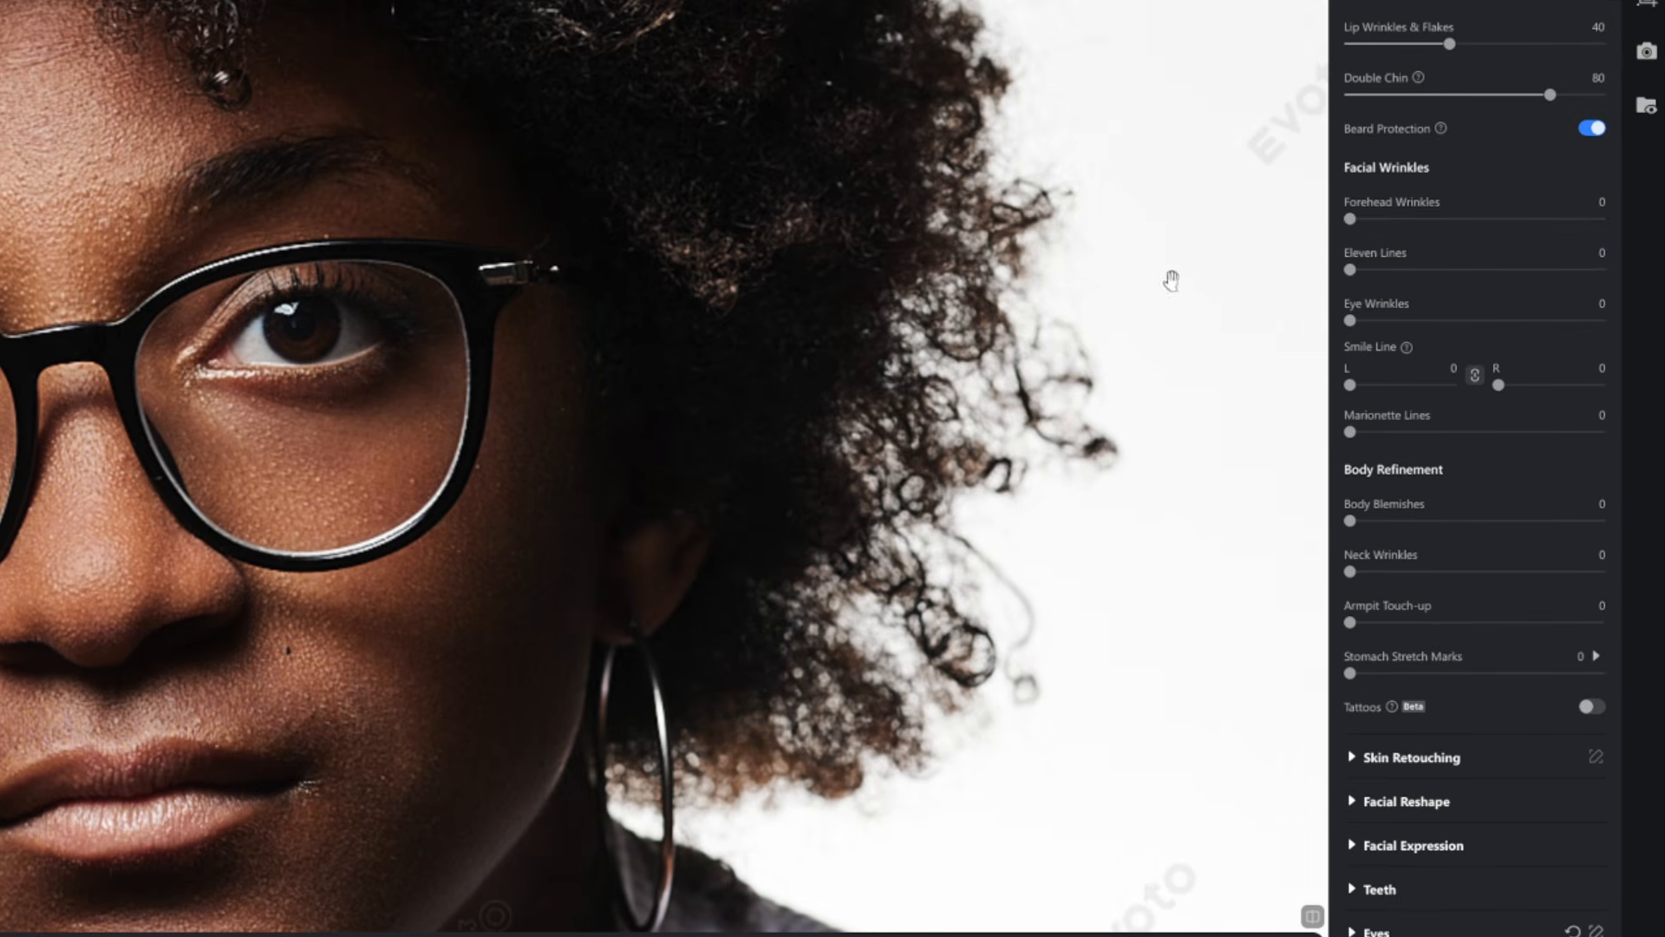
pyautogui.moveTo(447, 390); pyautogui.dragTo(451, 179)
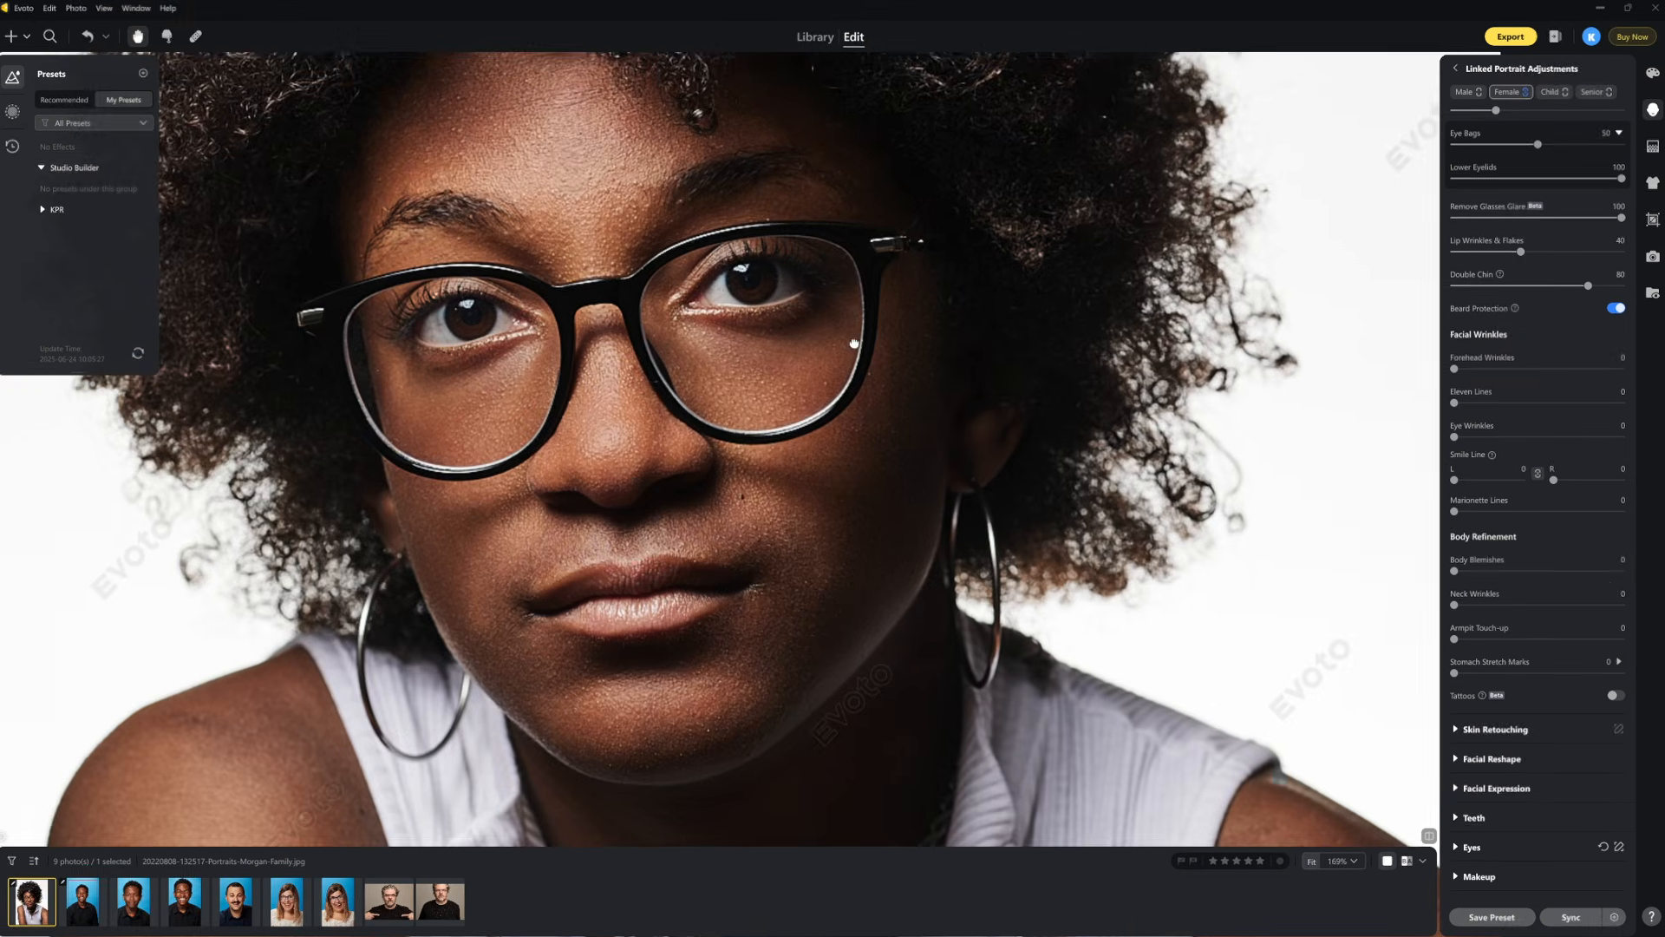
pyautogui.moveTo(444, 388); pyautogui.dragTo(450, 440)
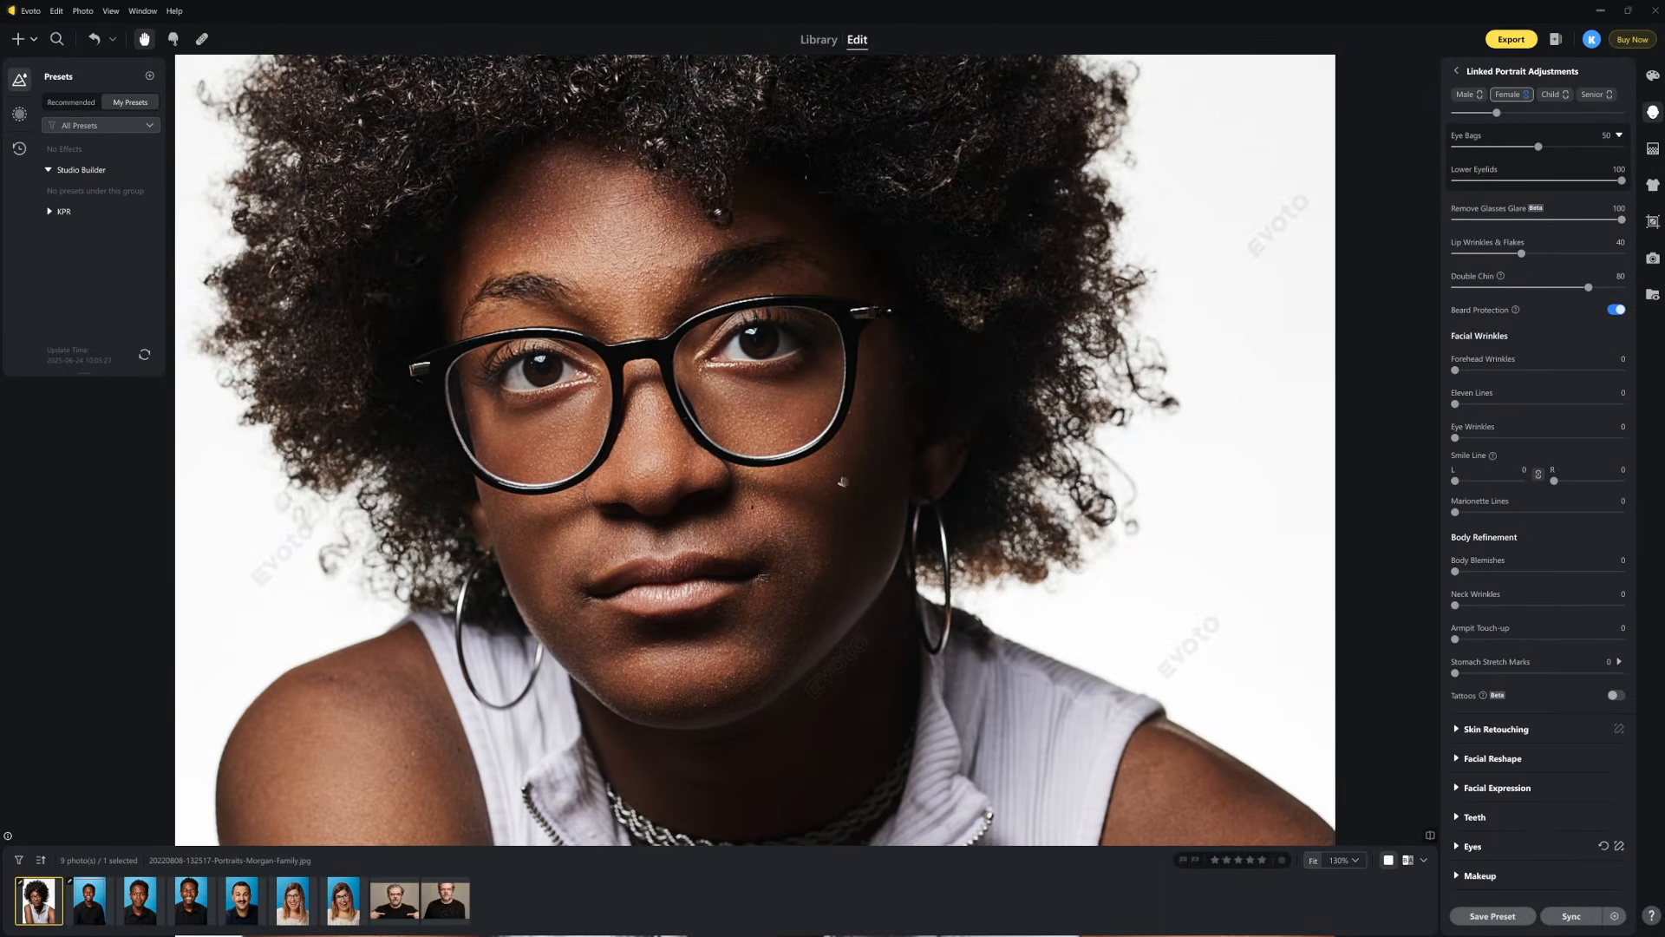
# - Lower Freckles & Acne to 50 and Reduce Face Shine to 65
pyautogui.scroll(3, 1541, 252)
pyautogui.moveTo(1450, 476); pyautogui.dragTo(1522, 486)
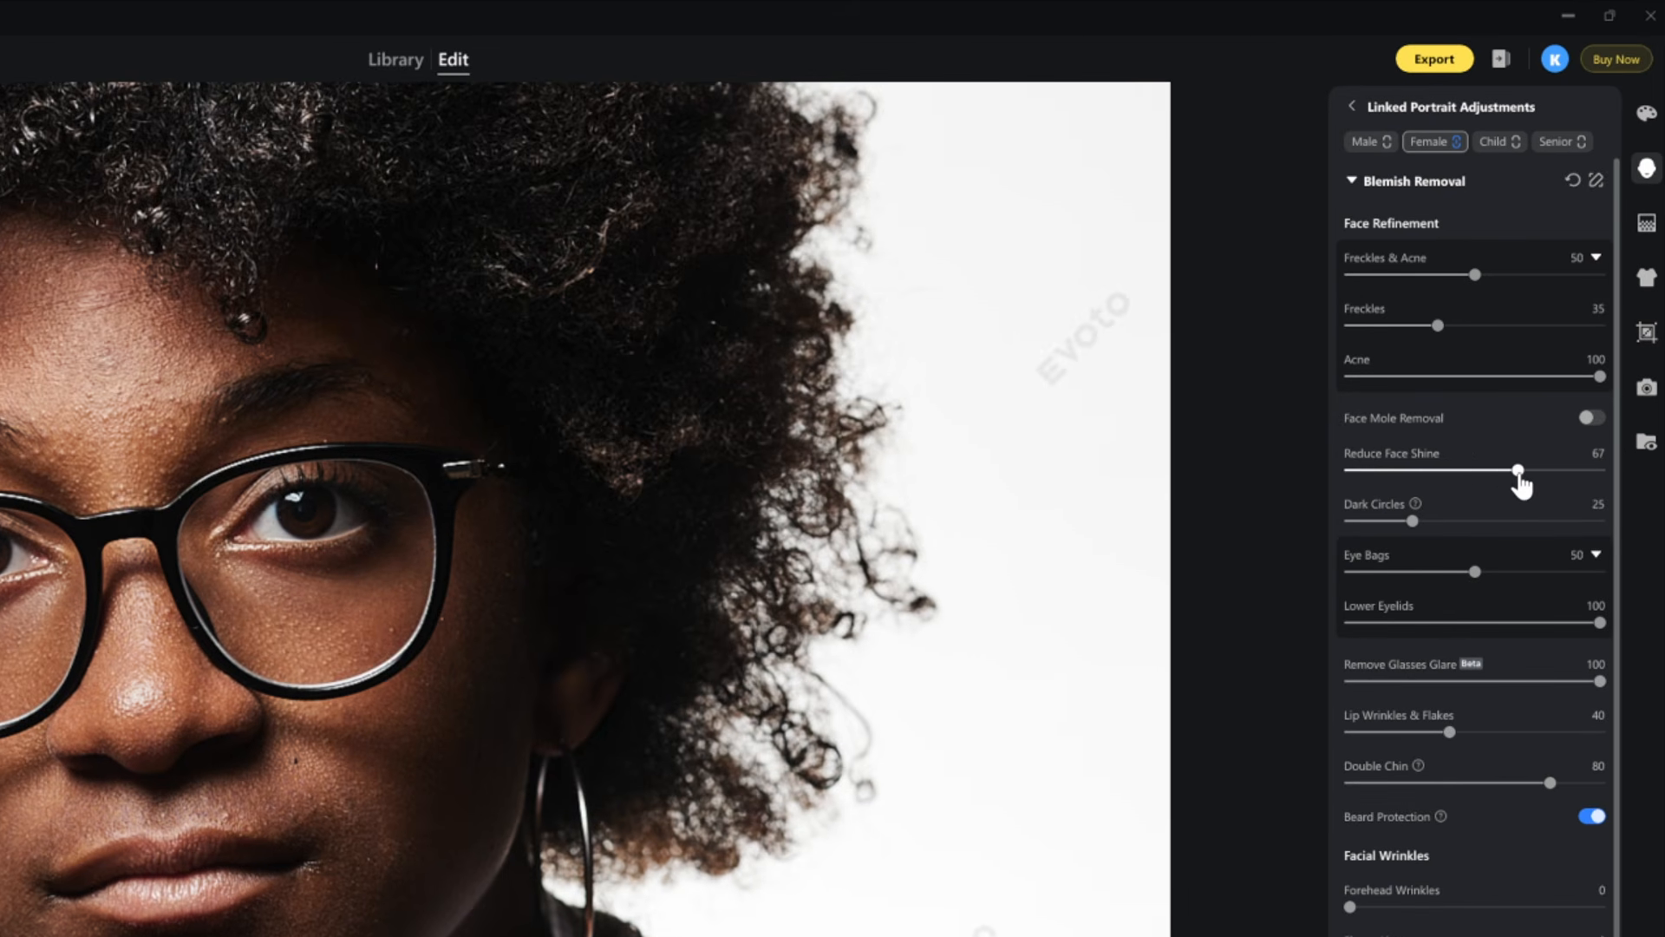
pyautogui.moveTo(1518, 485); pyautogui.dragTo(1515, 485)
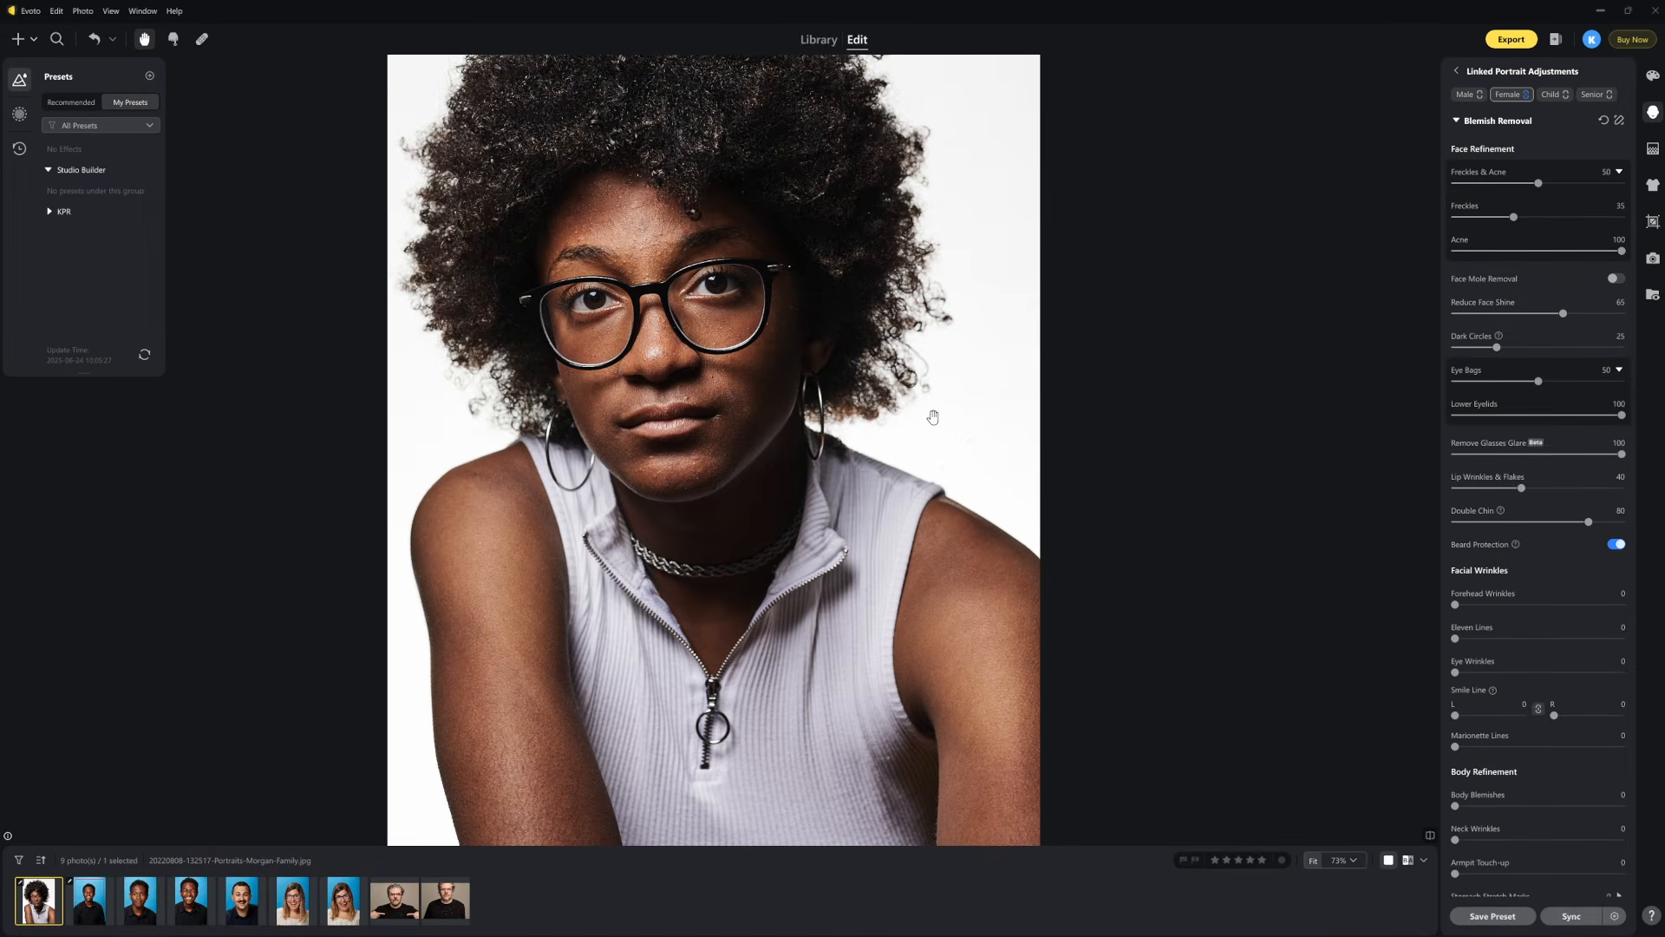
# - Select all the photos and sync the retouching settings to them, excluding AI Color Adjustments
pyautogui.hotkey('ctrl', 'a')
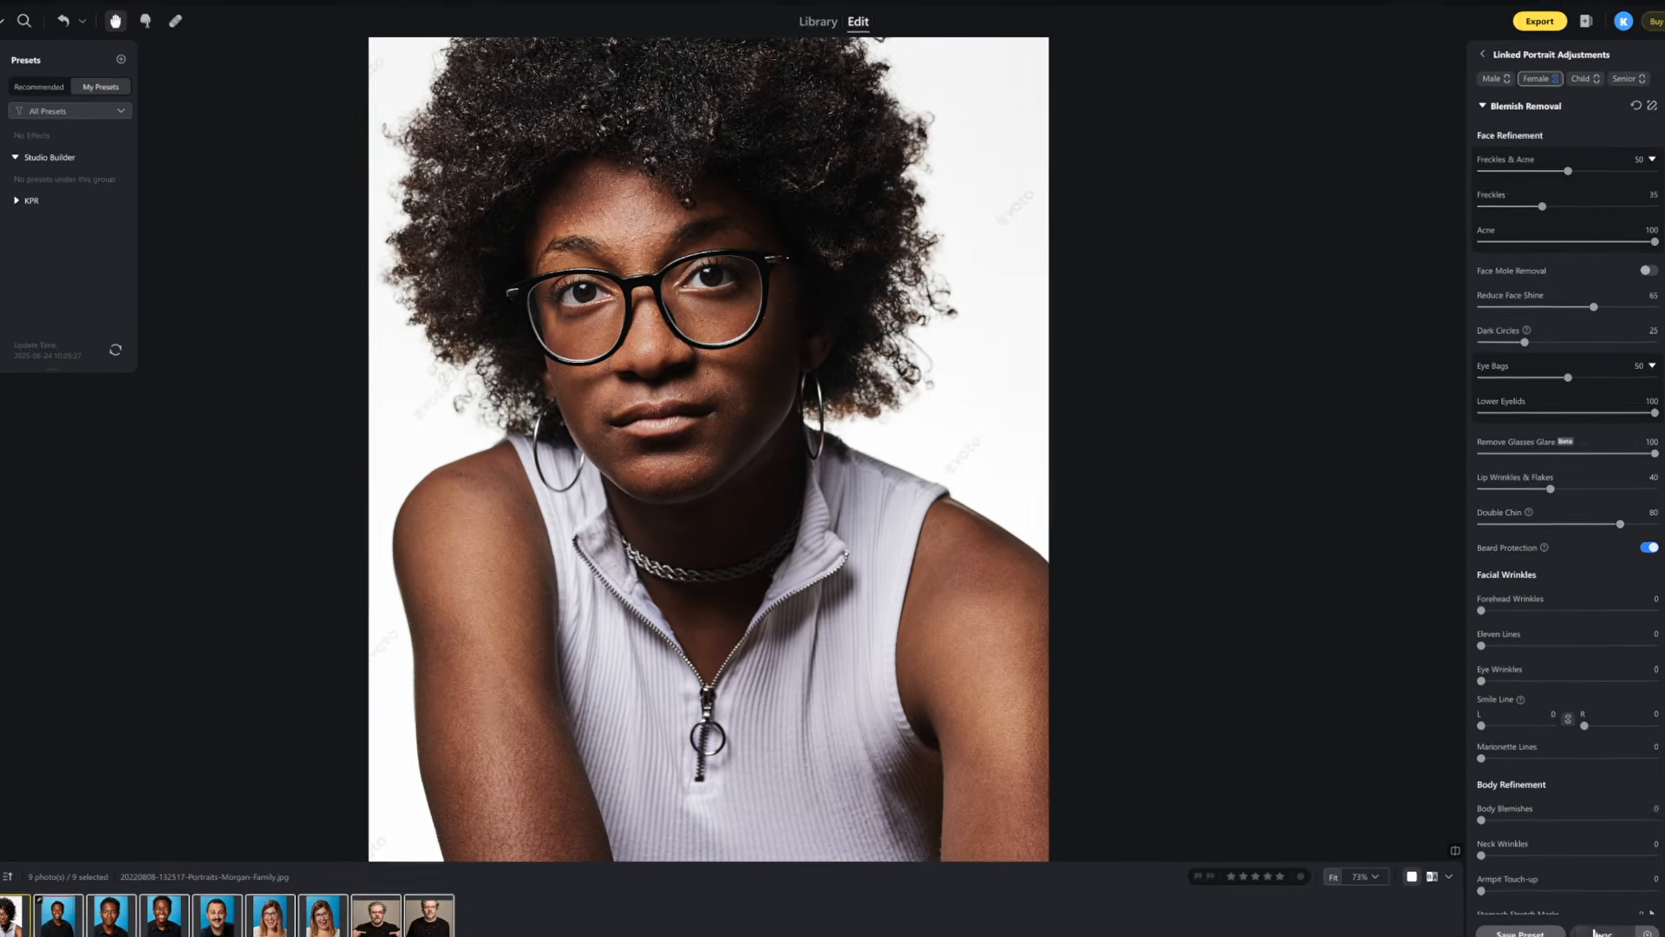
pyautogui.click(1571, 916)
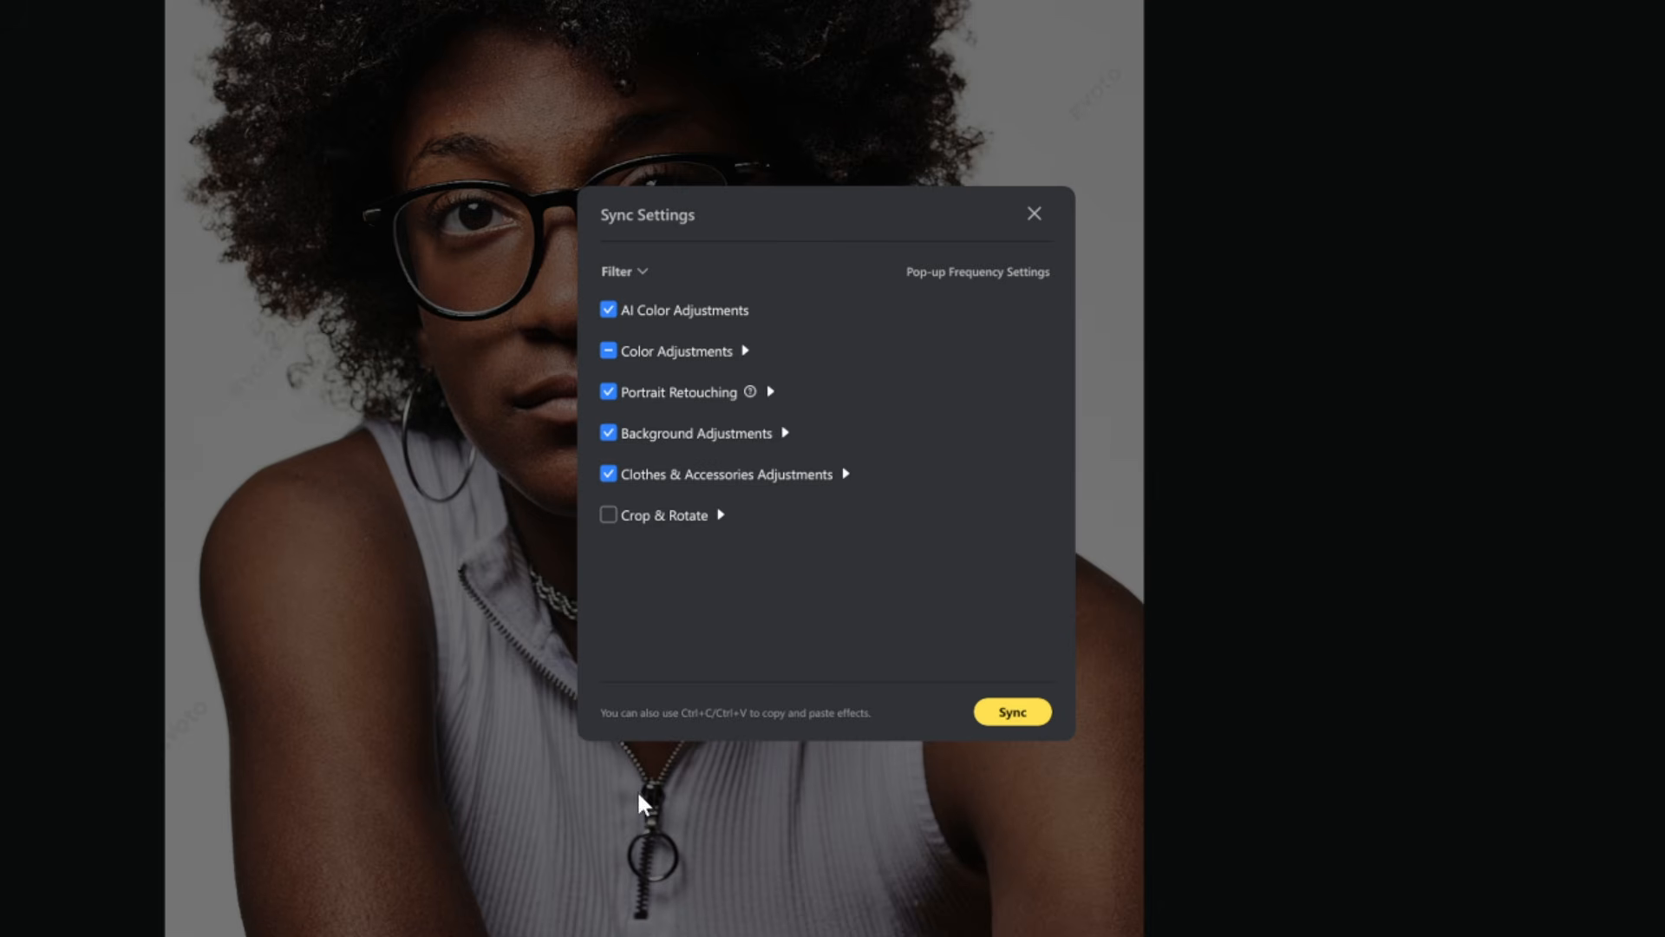
pyautogui.click(609, 311)
pyautogui.click(609, 351)
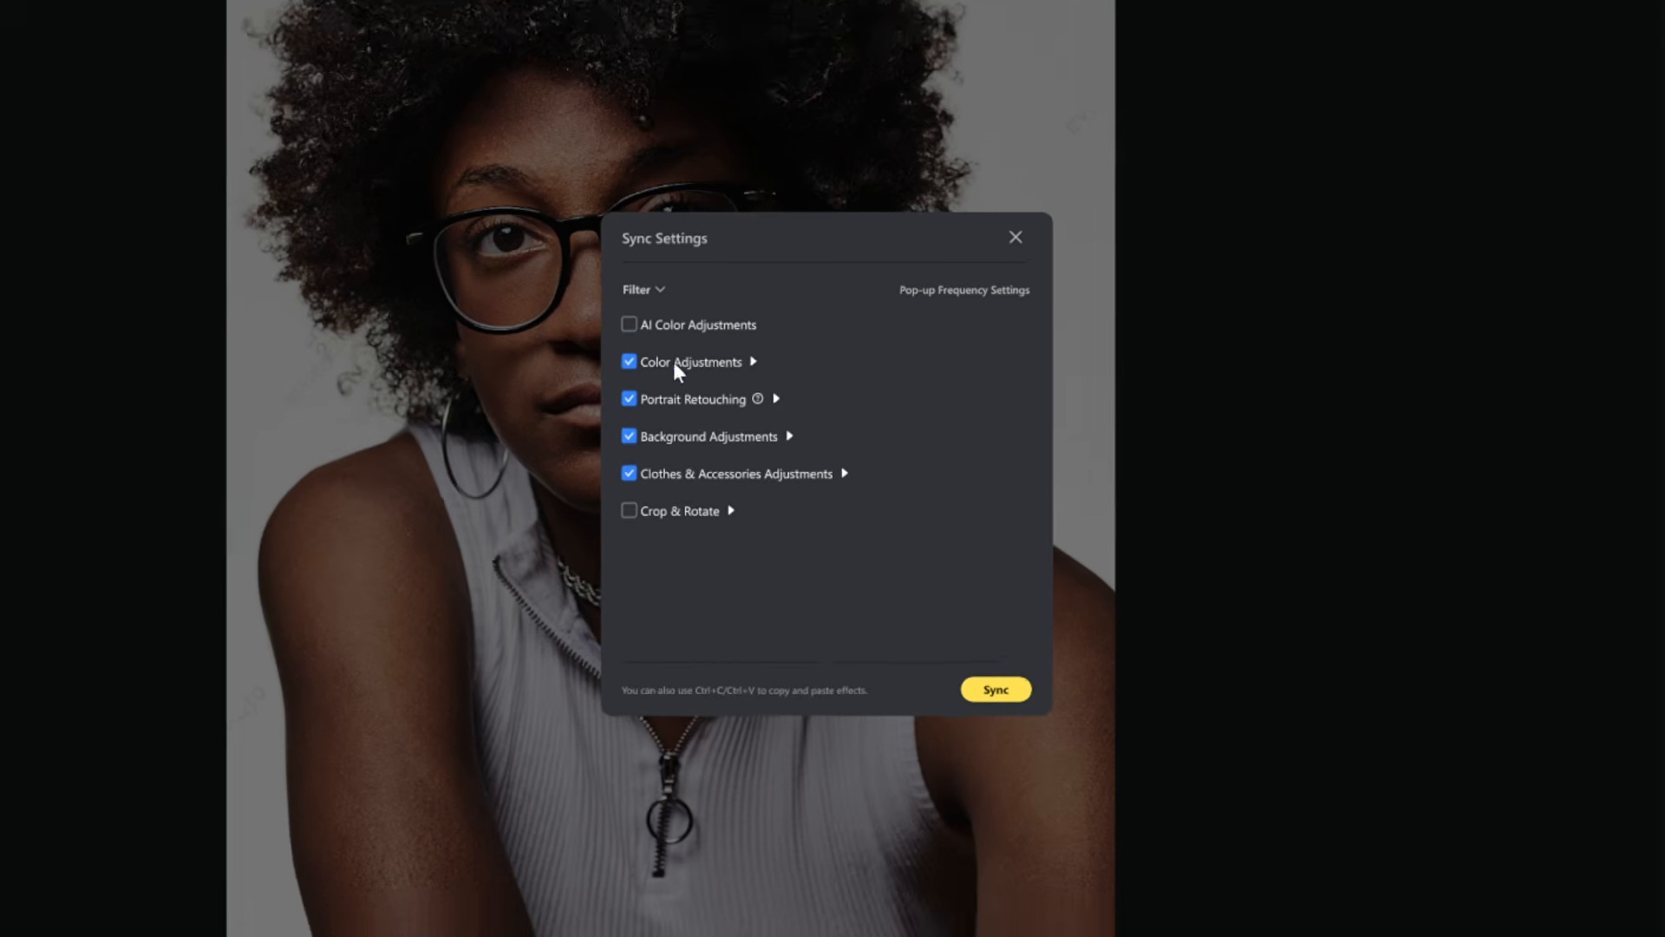
pyautogui.click(753, 362)
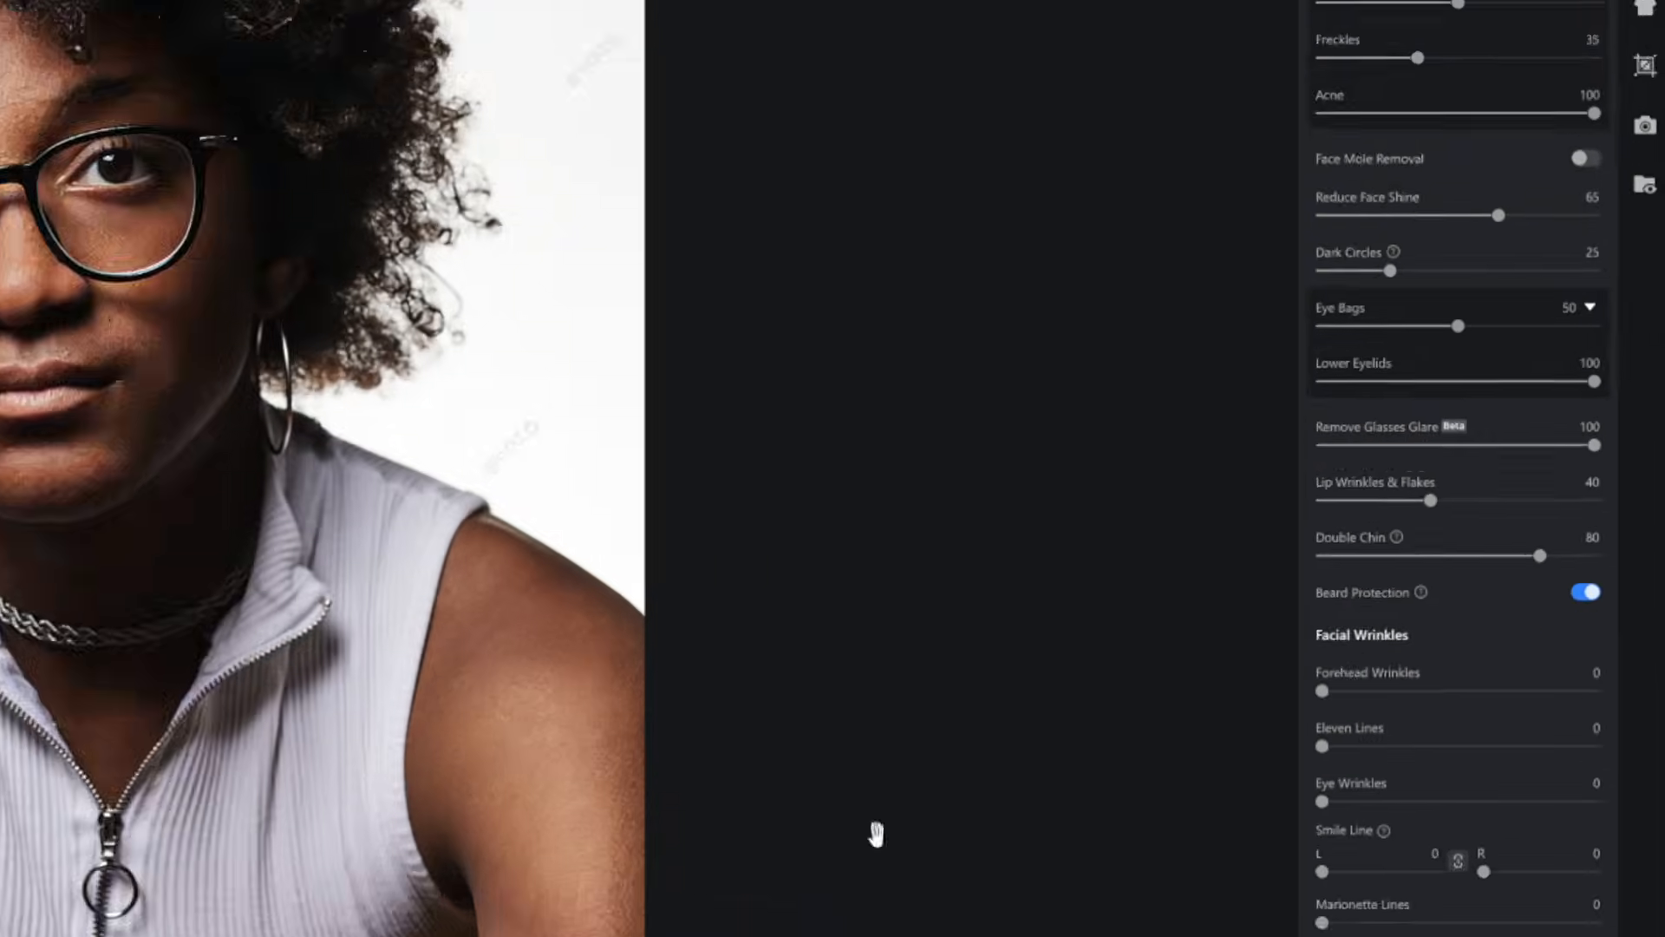
# - Open the portrait of the man with the moustache and examine his forehead lines
pyautogui.scroll(-3, 1299, 737)
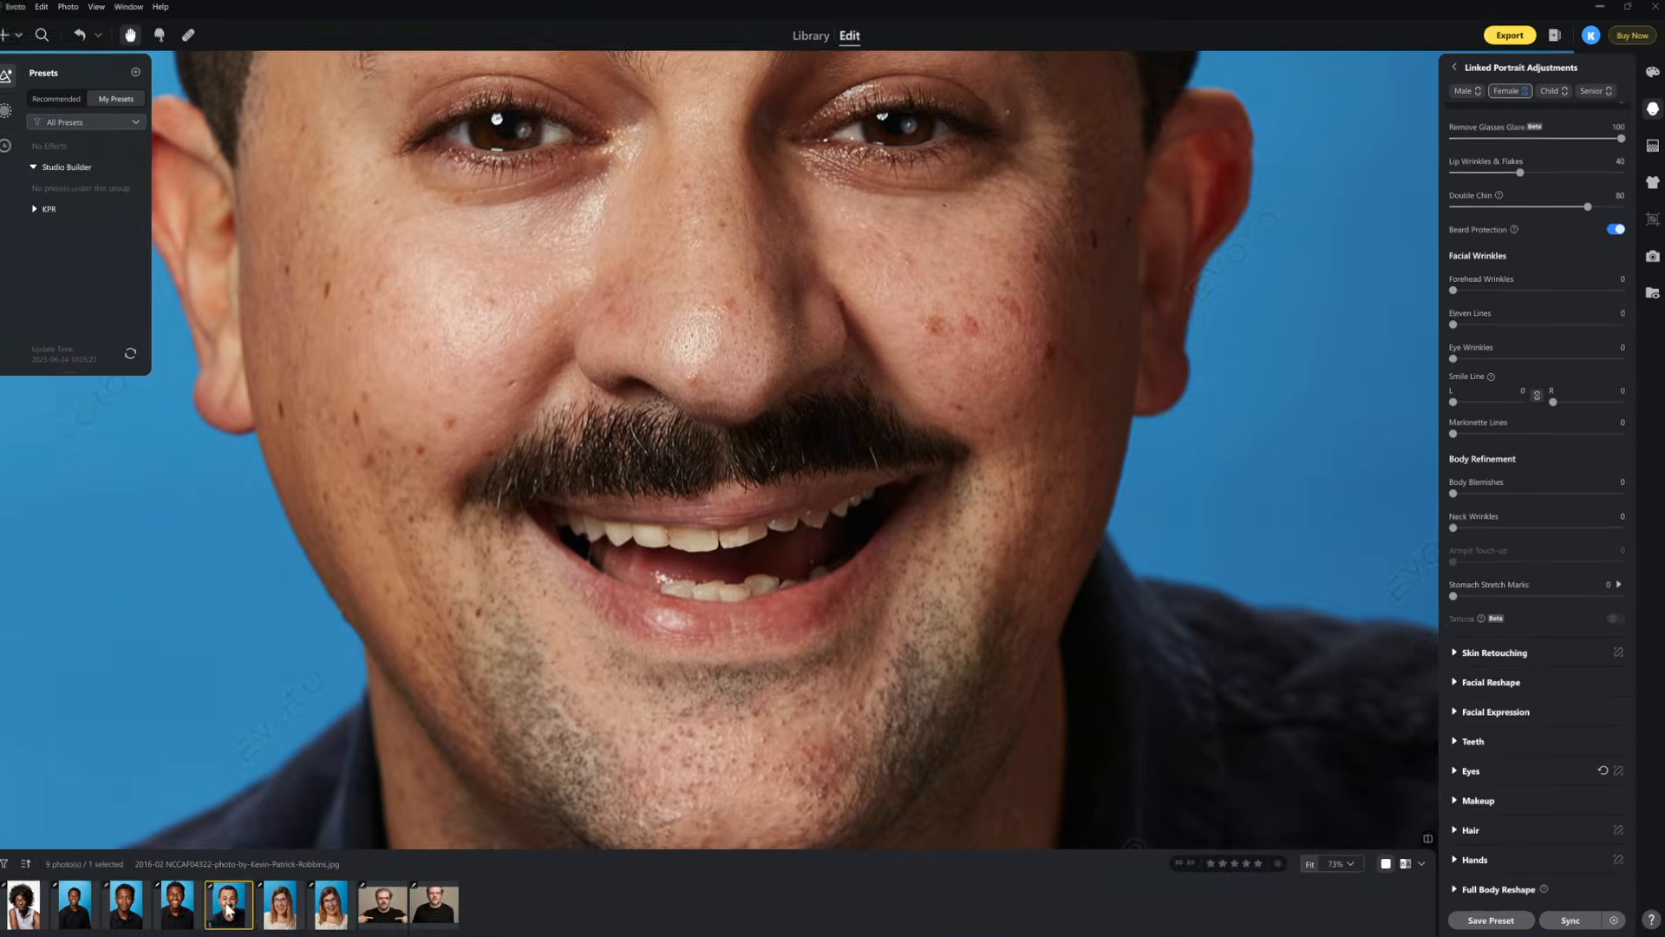
pyautogui.moveTo(833, 304); pyautogui.dragTo(792, 664)
pyautogui.moveTo(710, 404); pyautogui.dragTo(711, 520)
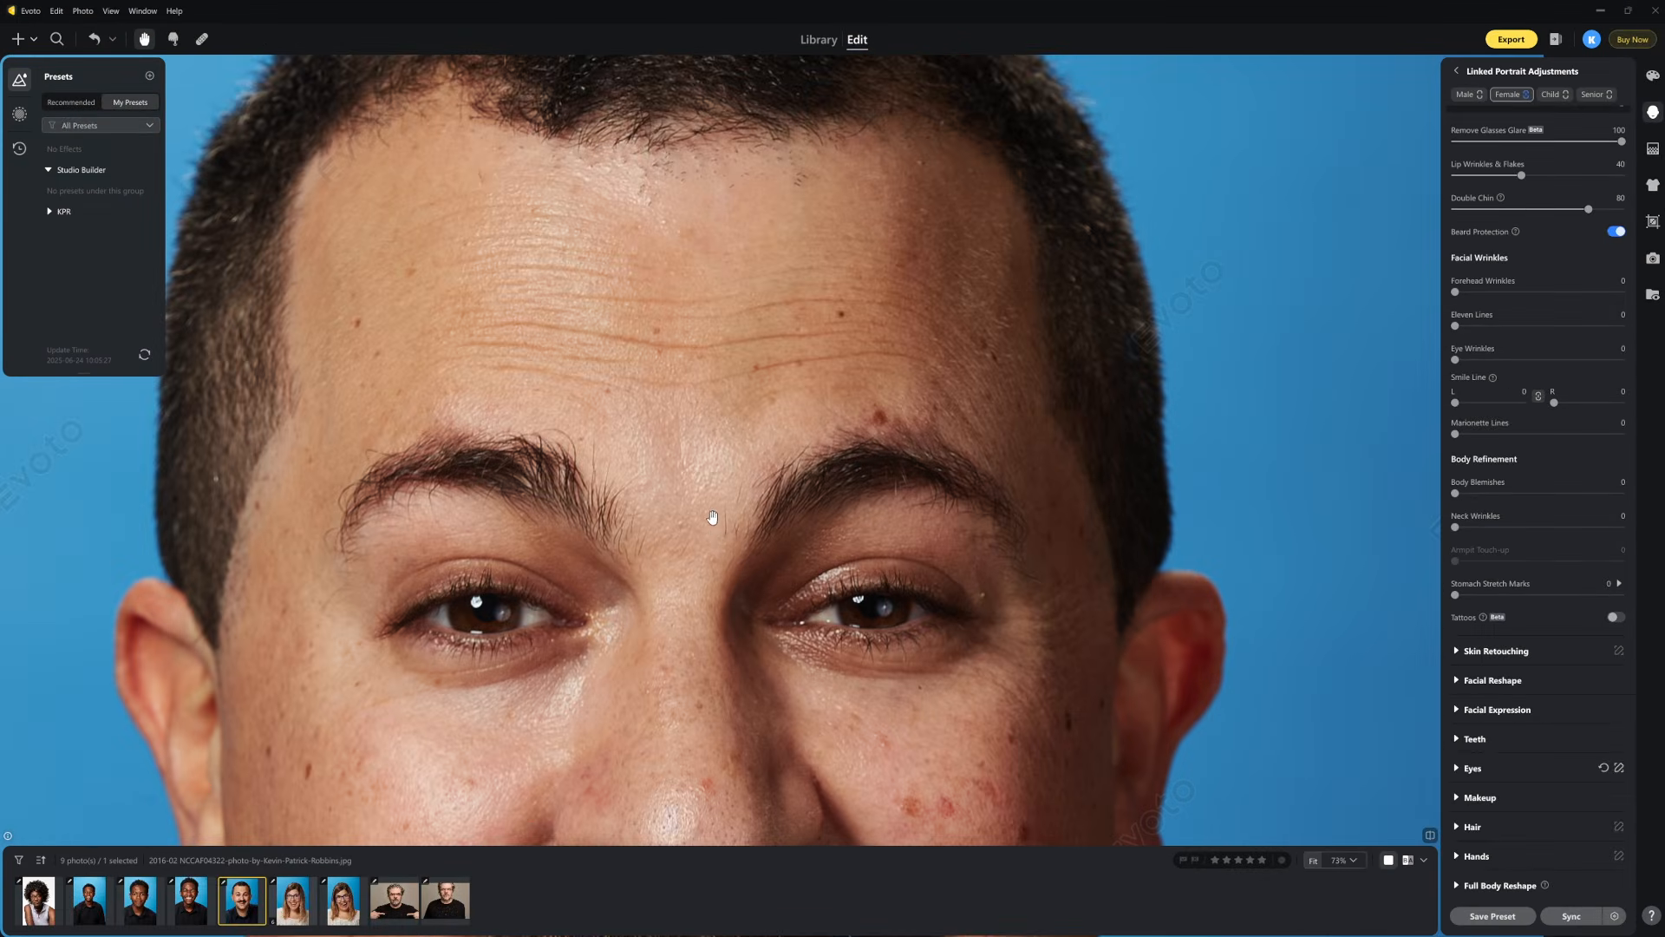
pyautogui.scroll(2, 713, 537)
pyautogui.scroll(-2, 709, 532)
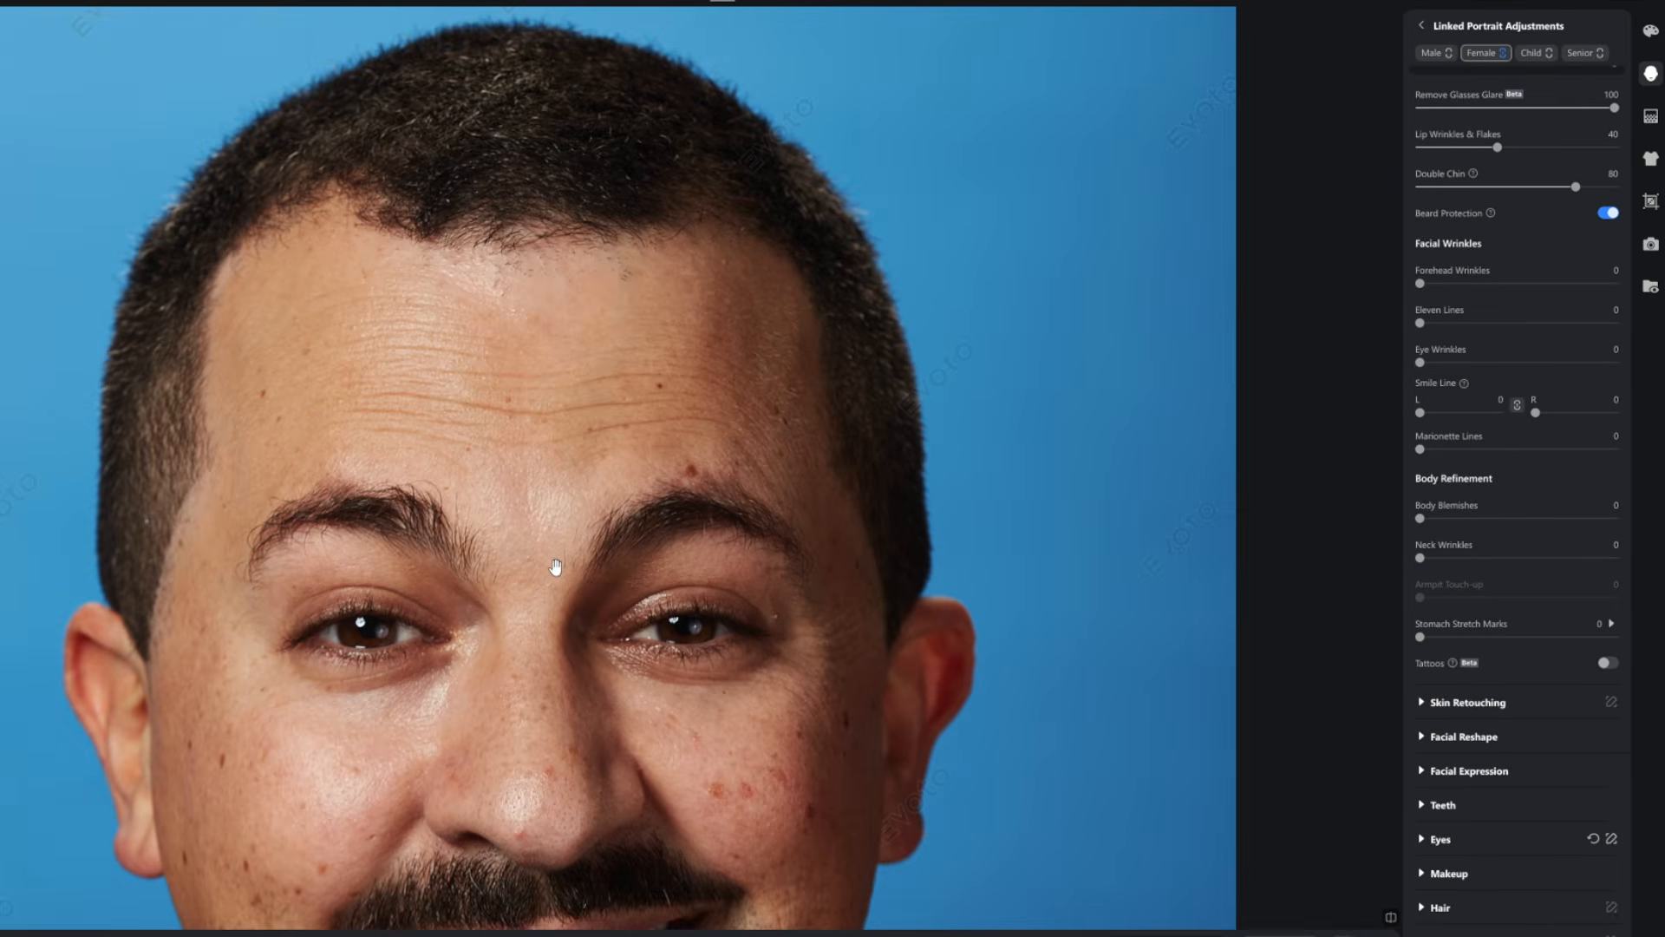
# - Try Forehead Wrinkles at 100 on the man's portrait and check the smoothing
pyautogui.scroll(1, 708, 532)
pyautogui.scroll(2, 1527, 502)
pyautogui.click(1549, 466)
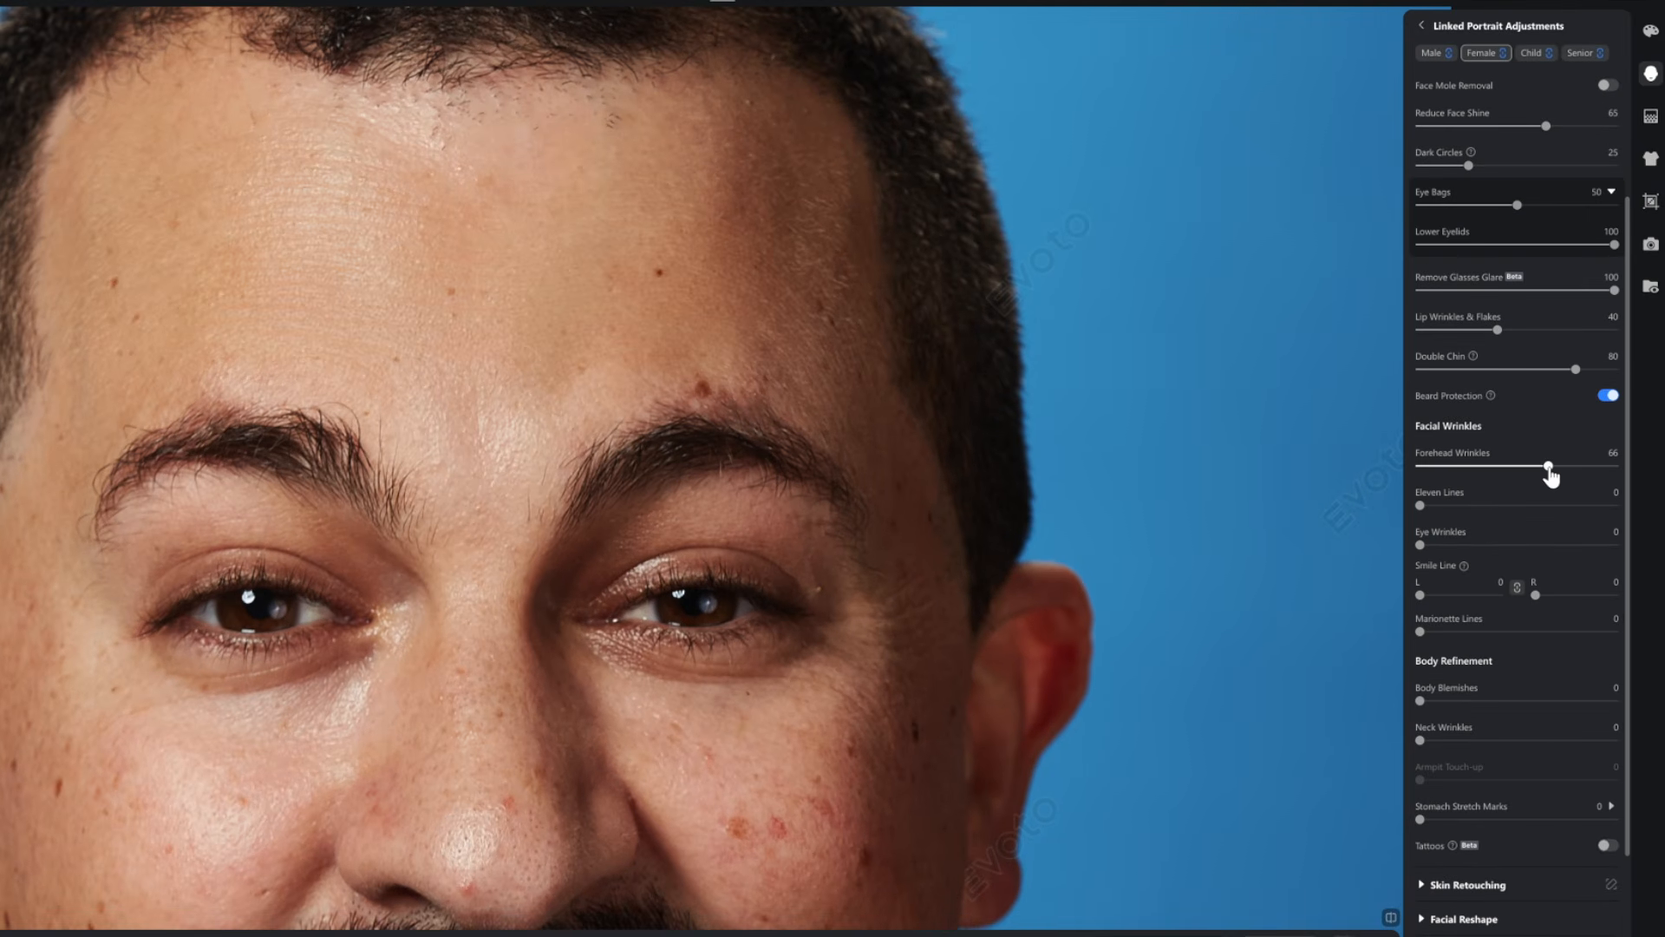
pyautogui.moveTo(1550, 475); pyautogui.dragTo(1615, 466)
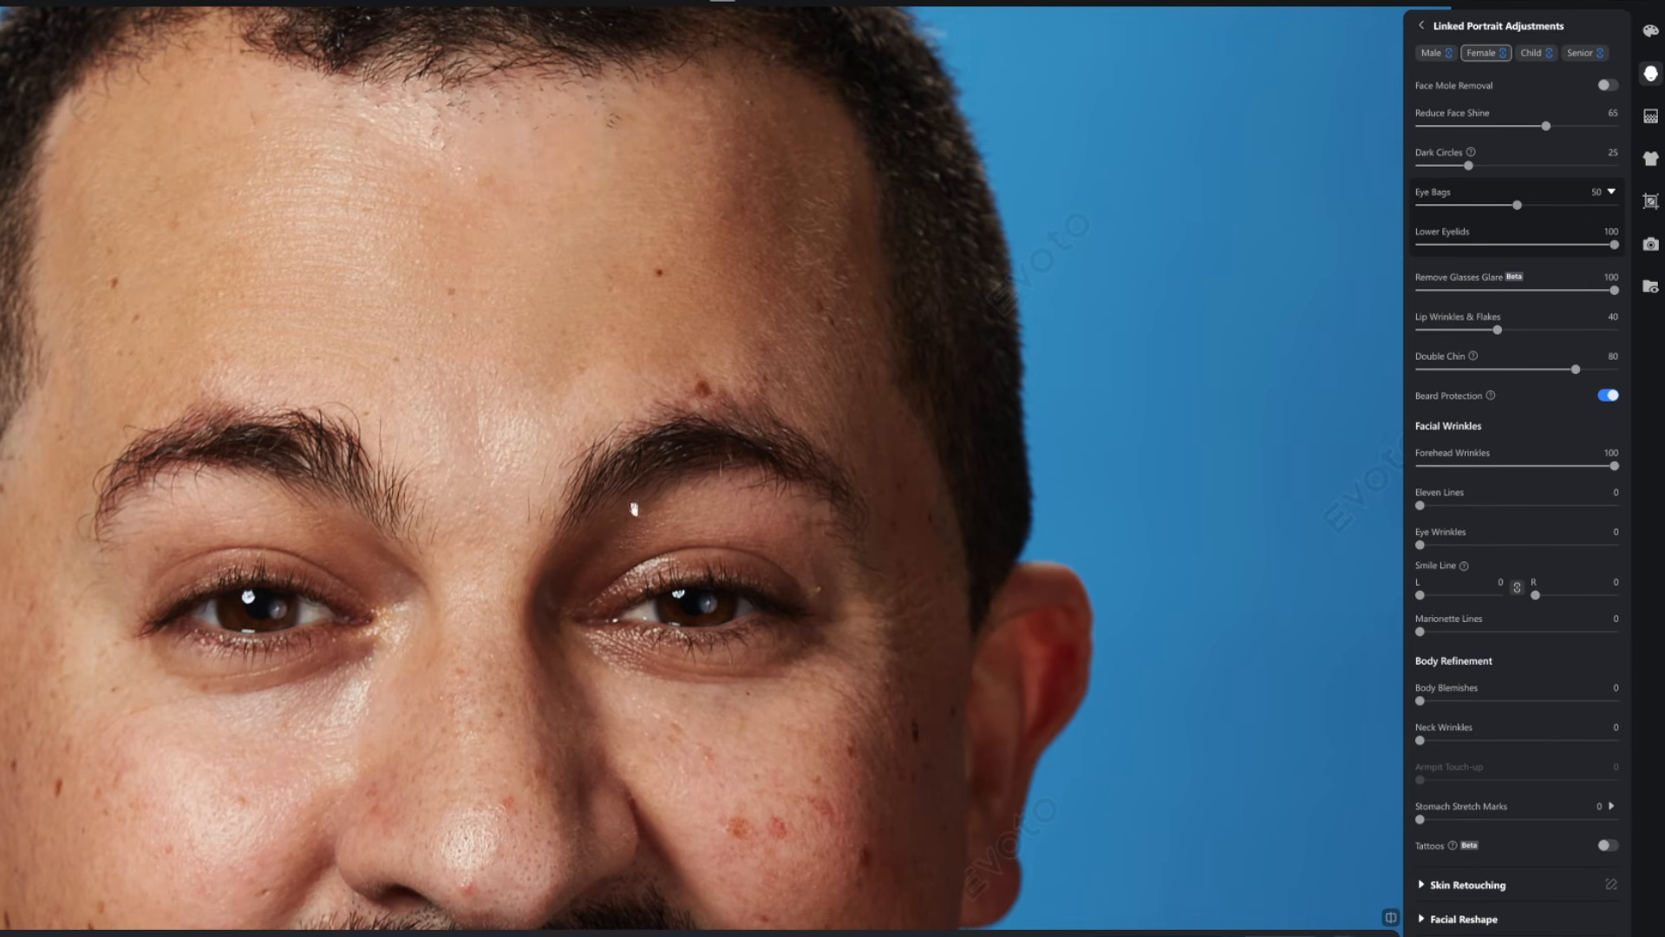
pyautogui.scroll(-3, 554, 579)
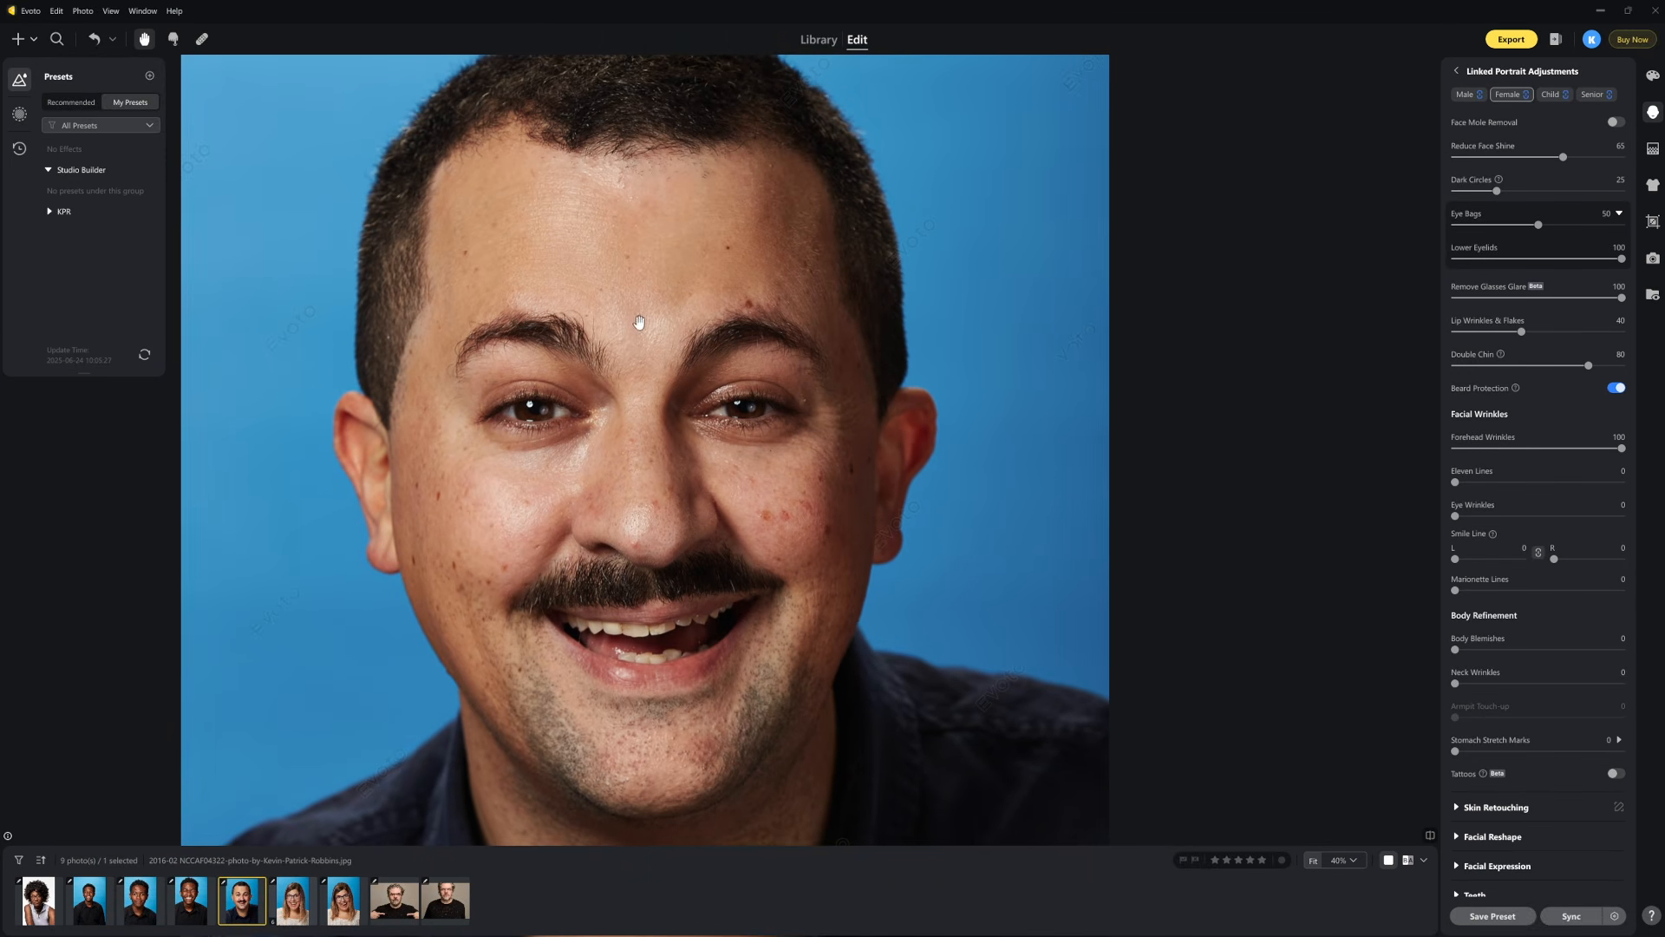
# - Set Forehead Wrinkles to 15 for the man's portrait, comparing against the unsmoothed forehead
pyautogui.moveTo(1491, 449); pyautogui.dragTo(1480, 449)
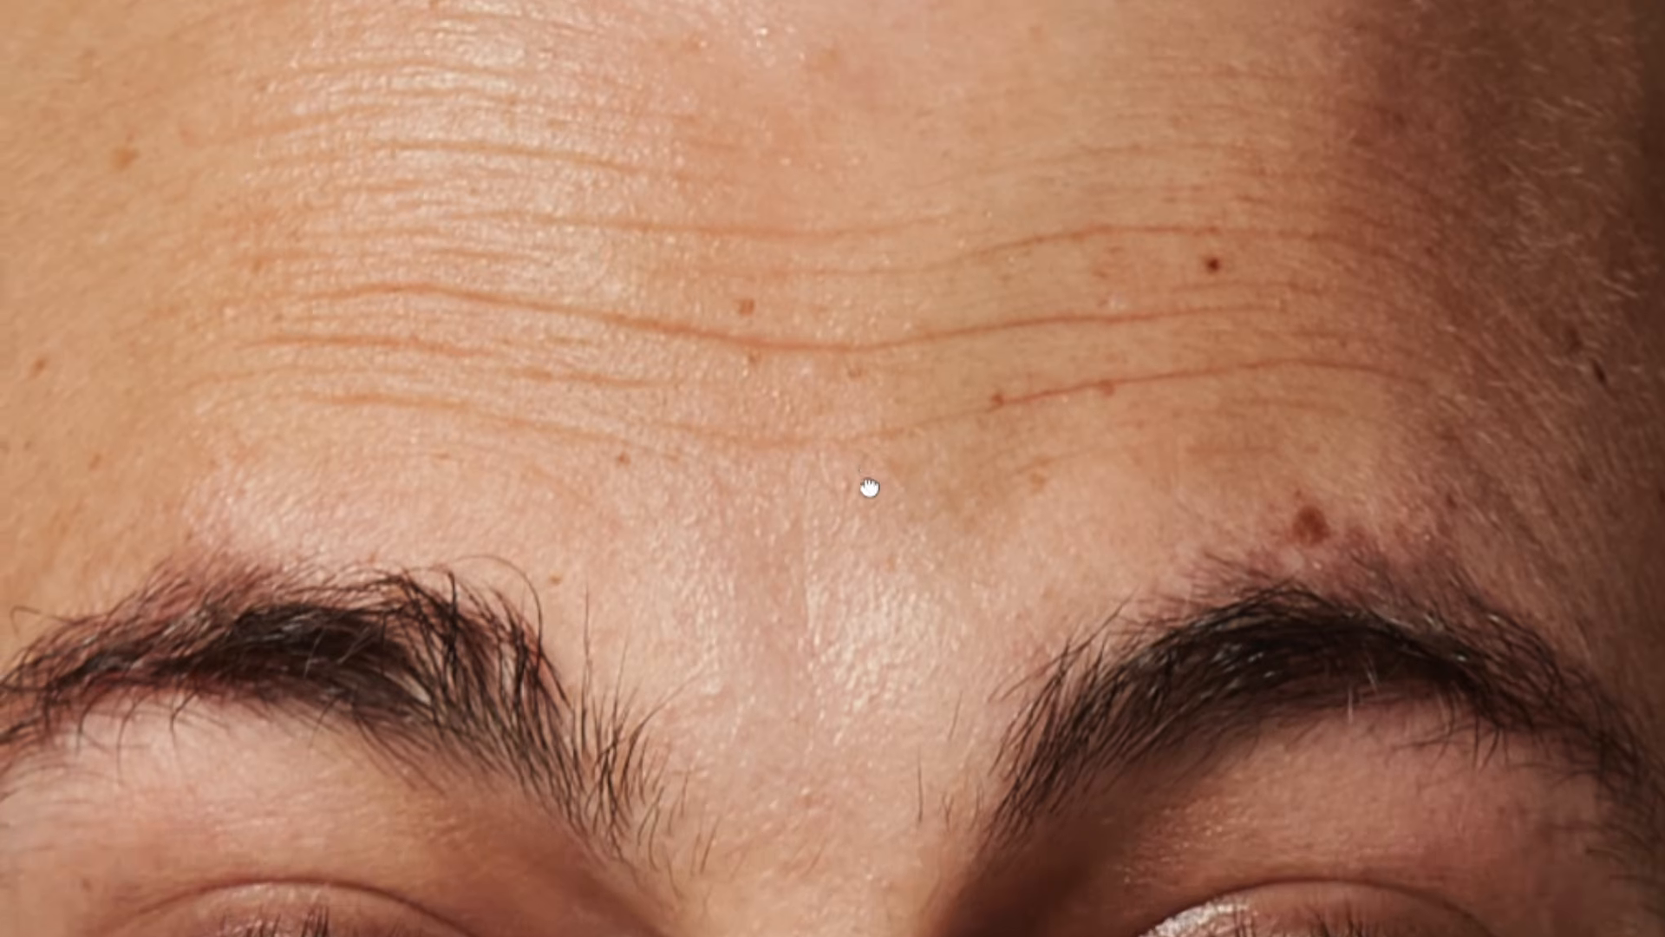
pyautogui.moveTo(869, 488); pyautogui.dragTo(862, 548)
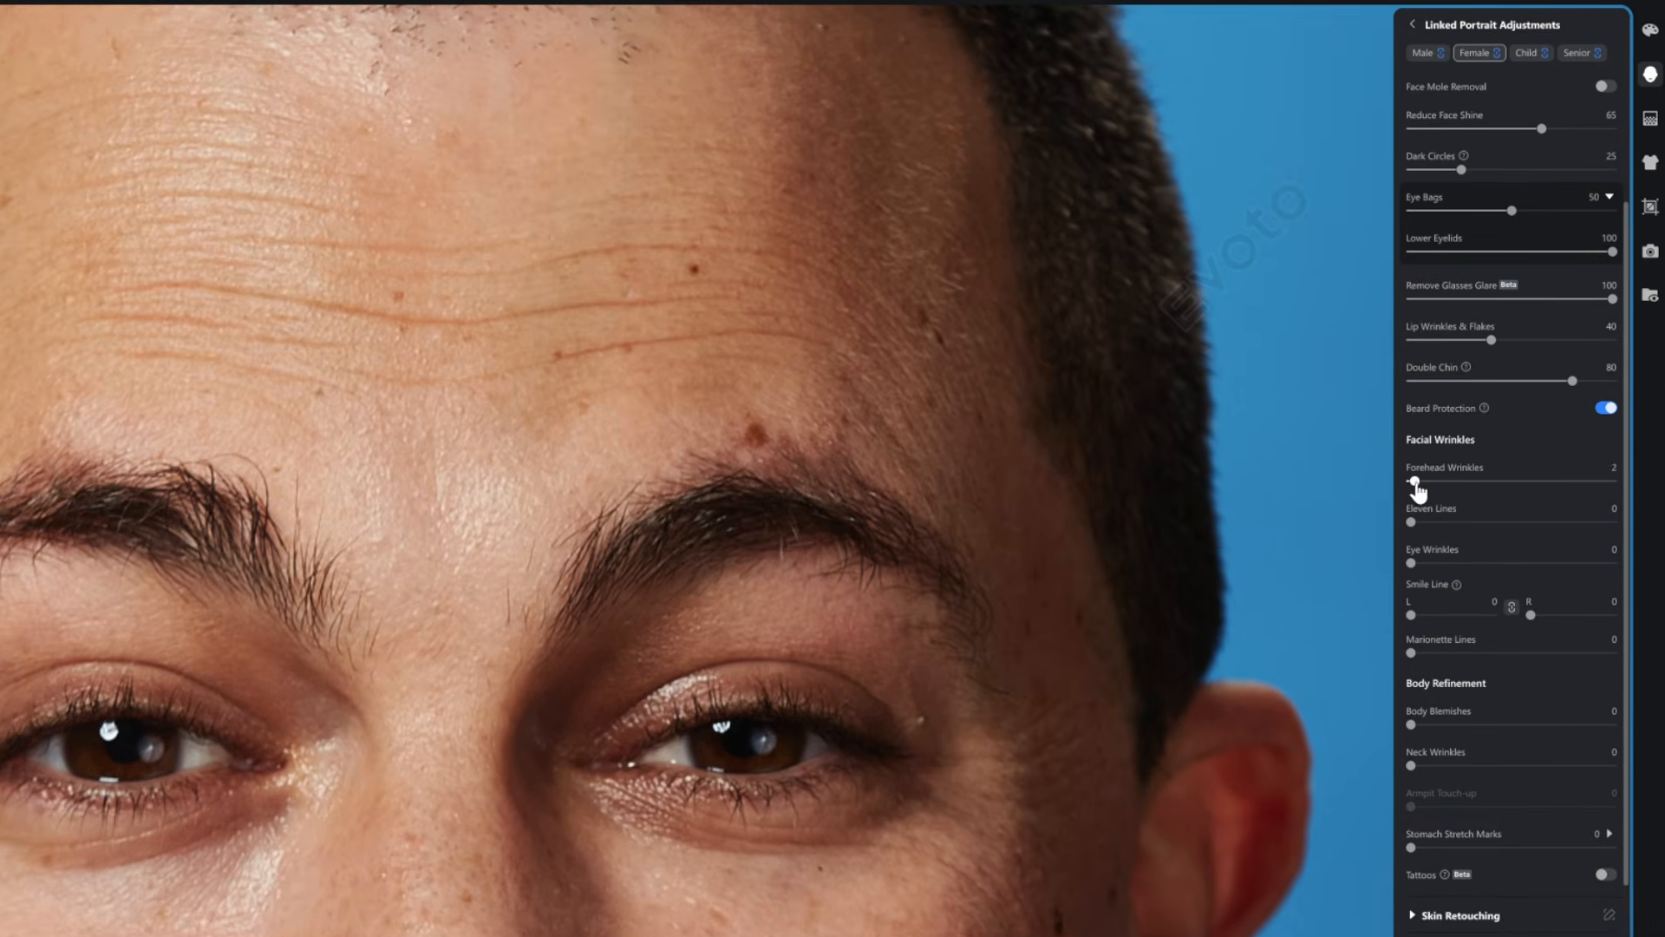
pyautogui.moveTo(1486, 456); pyautogui.dragTo(1510, 457)
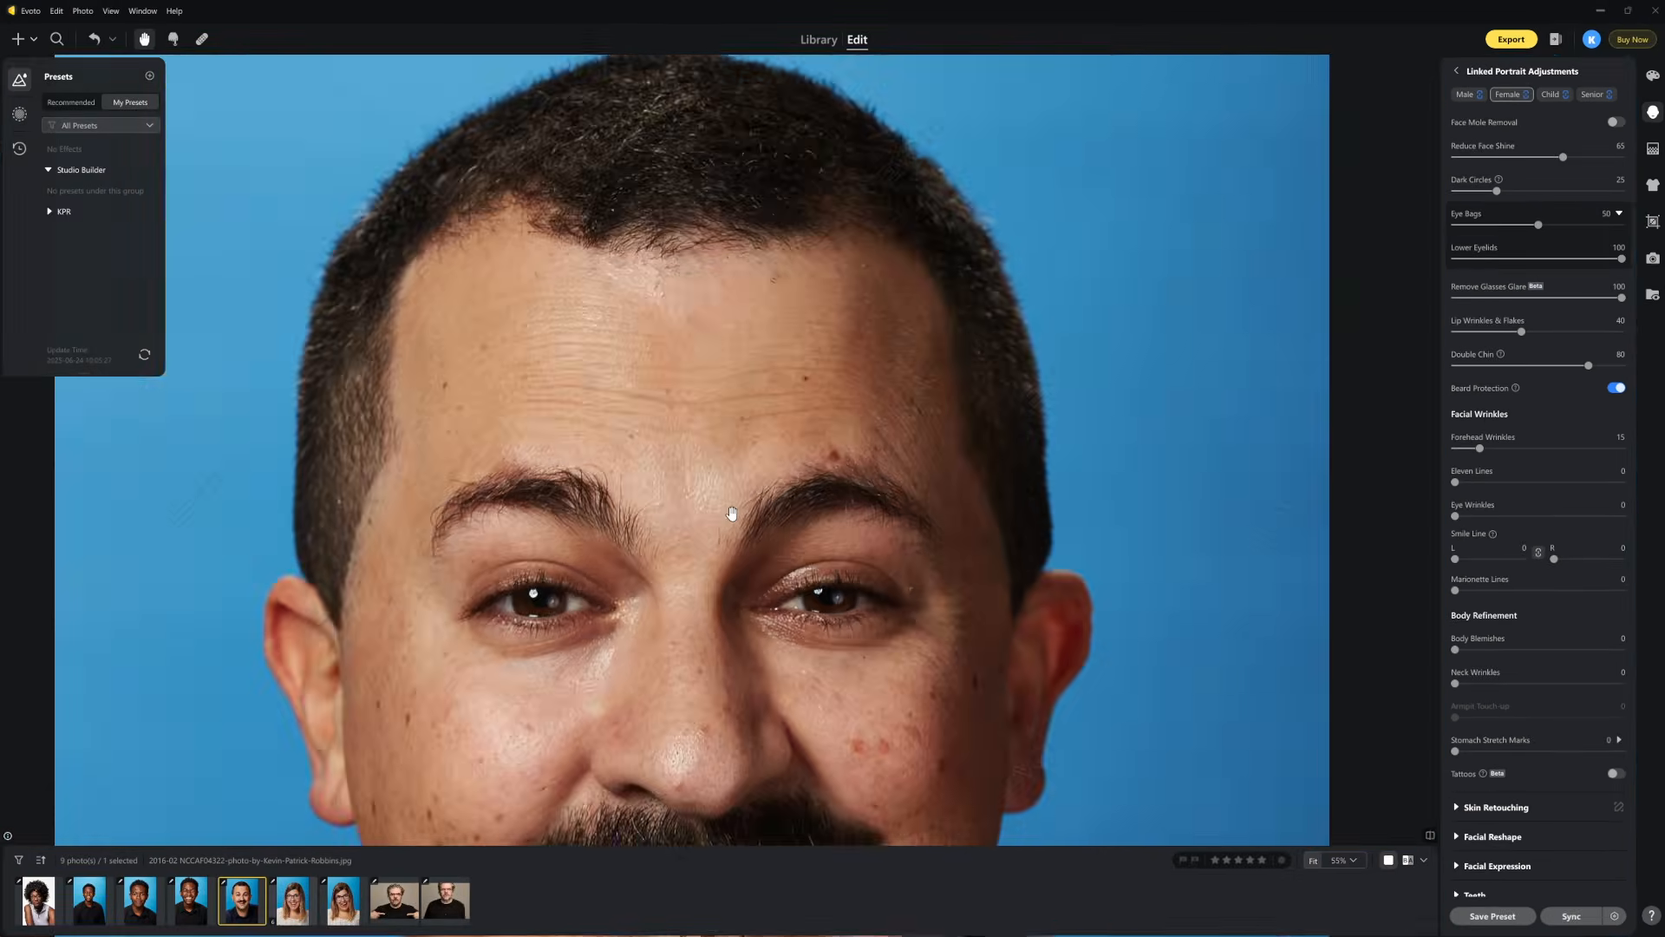
# - Set Eleven Lines to 15 and Eye Wrinkles to 30 for the man's portrait
pyautogui.scroll(-3, 732, 513)
pyautogui.moveTo(778, 584); pyautogui.dragTo(723, 388)
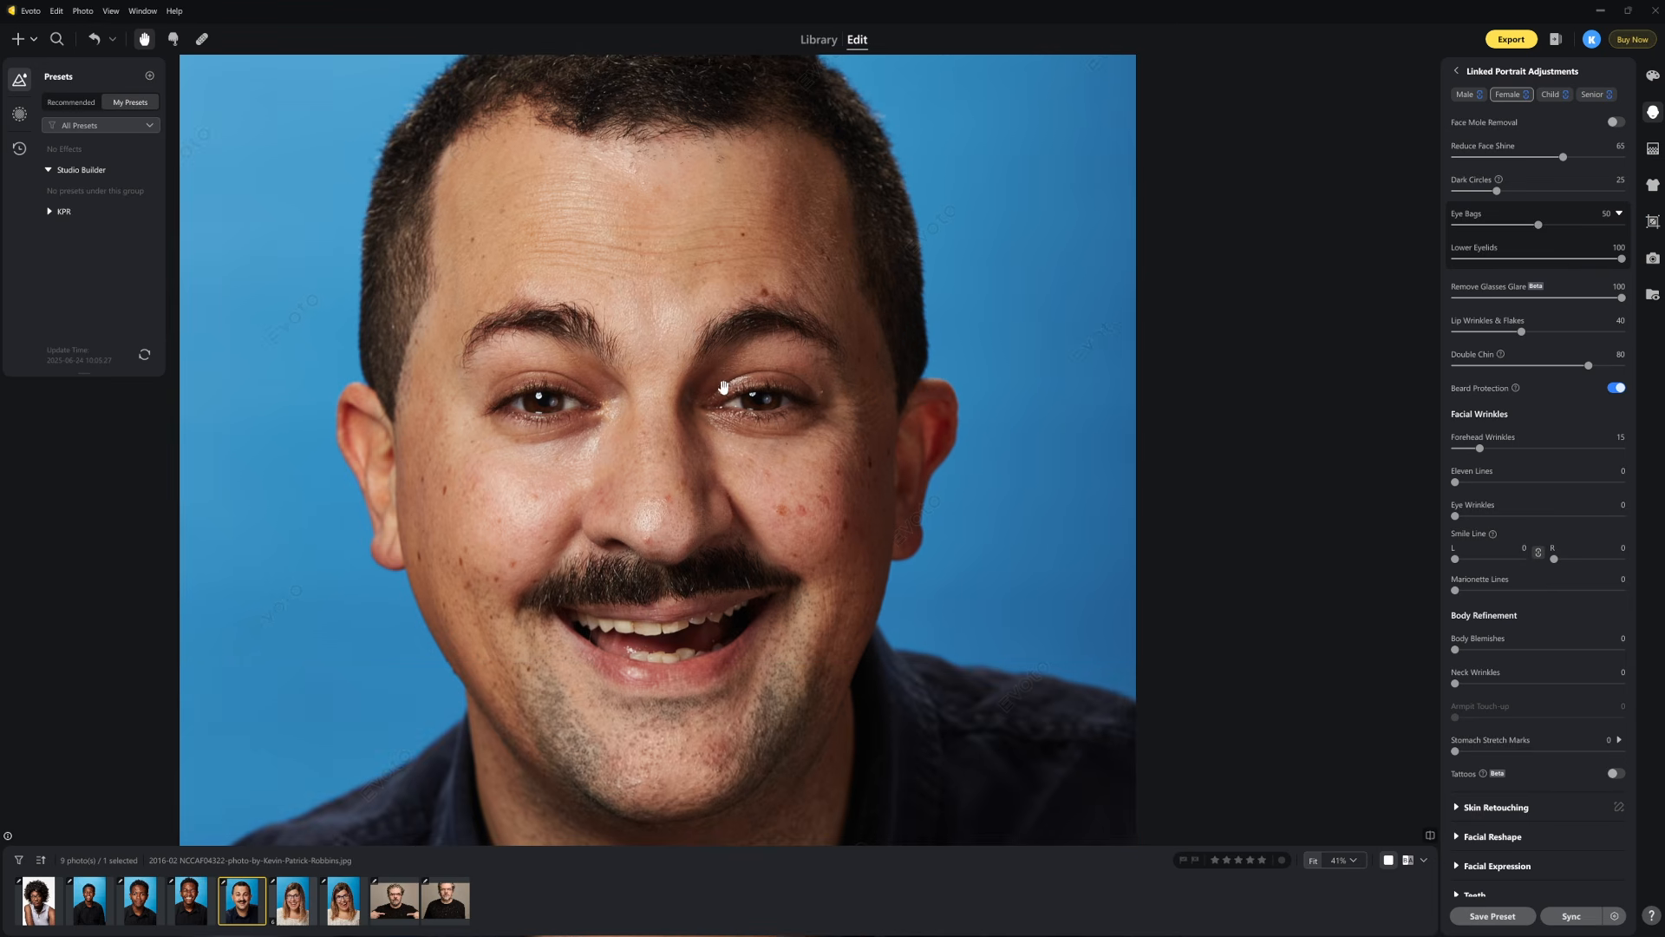
pyautogui.scroll(4, 798, 403)
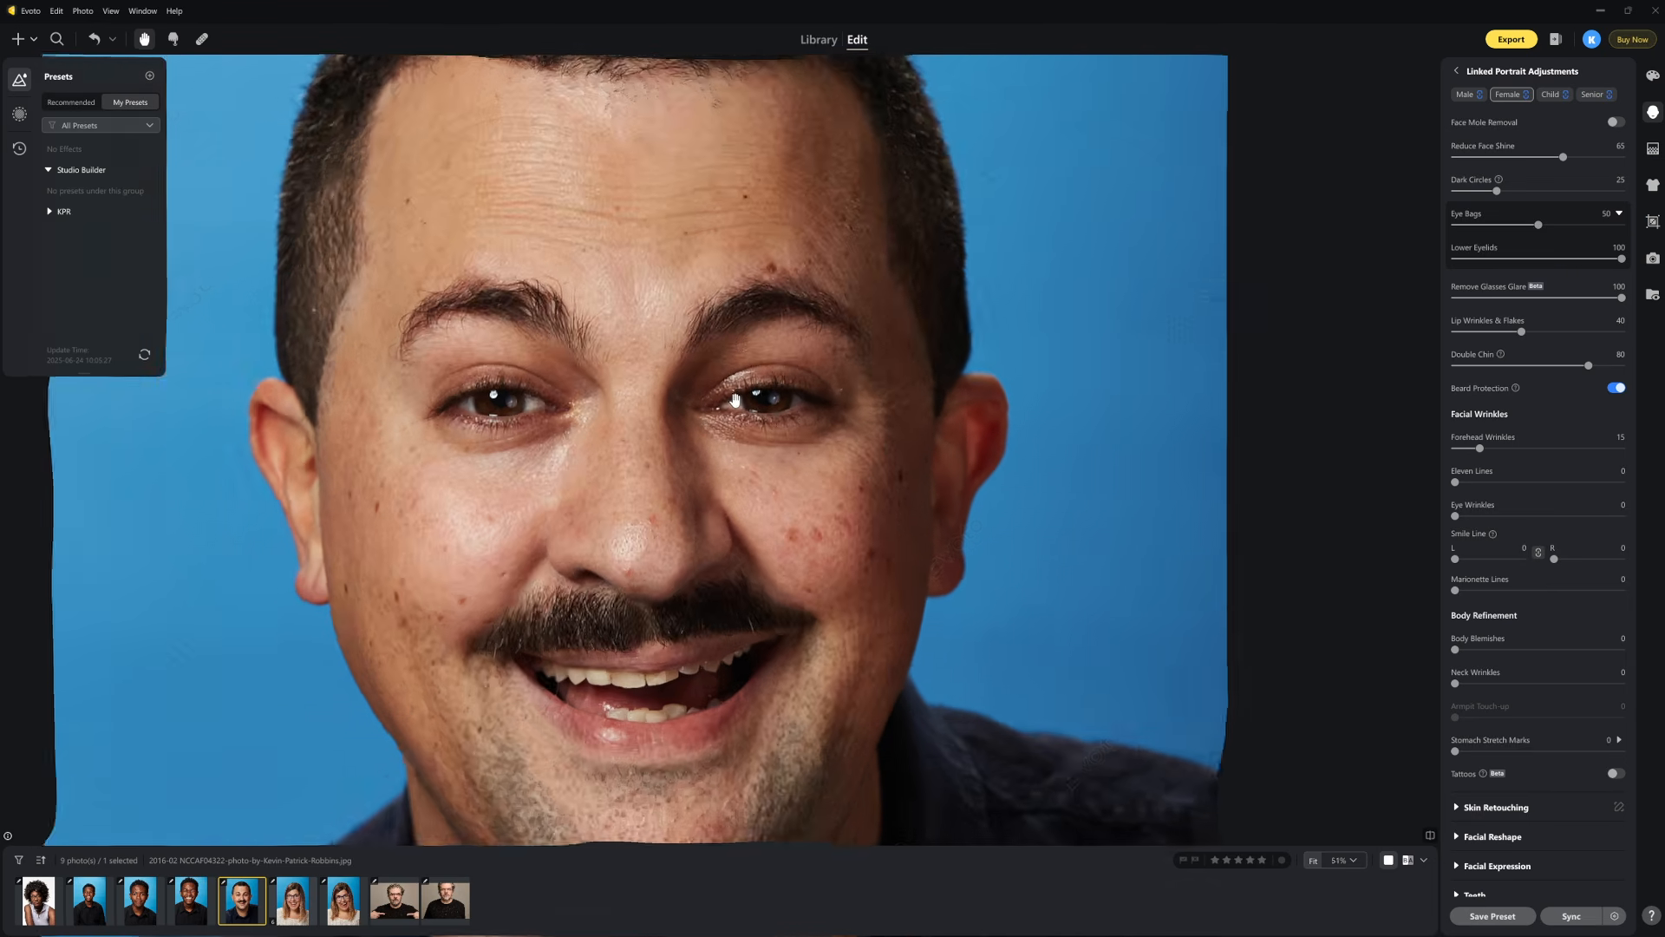
pyautogui.moveTo(694, 287); pyautogui.dragTo(743, 252)
pyautogui.moveTo(660, 200); pyautogui.dragTo(623, 309)
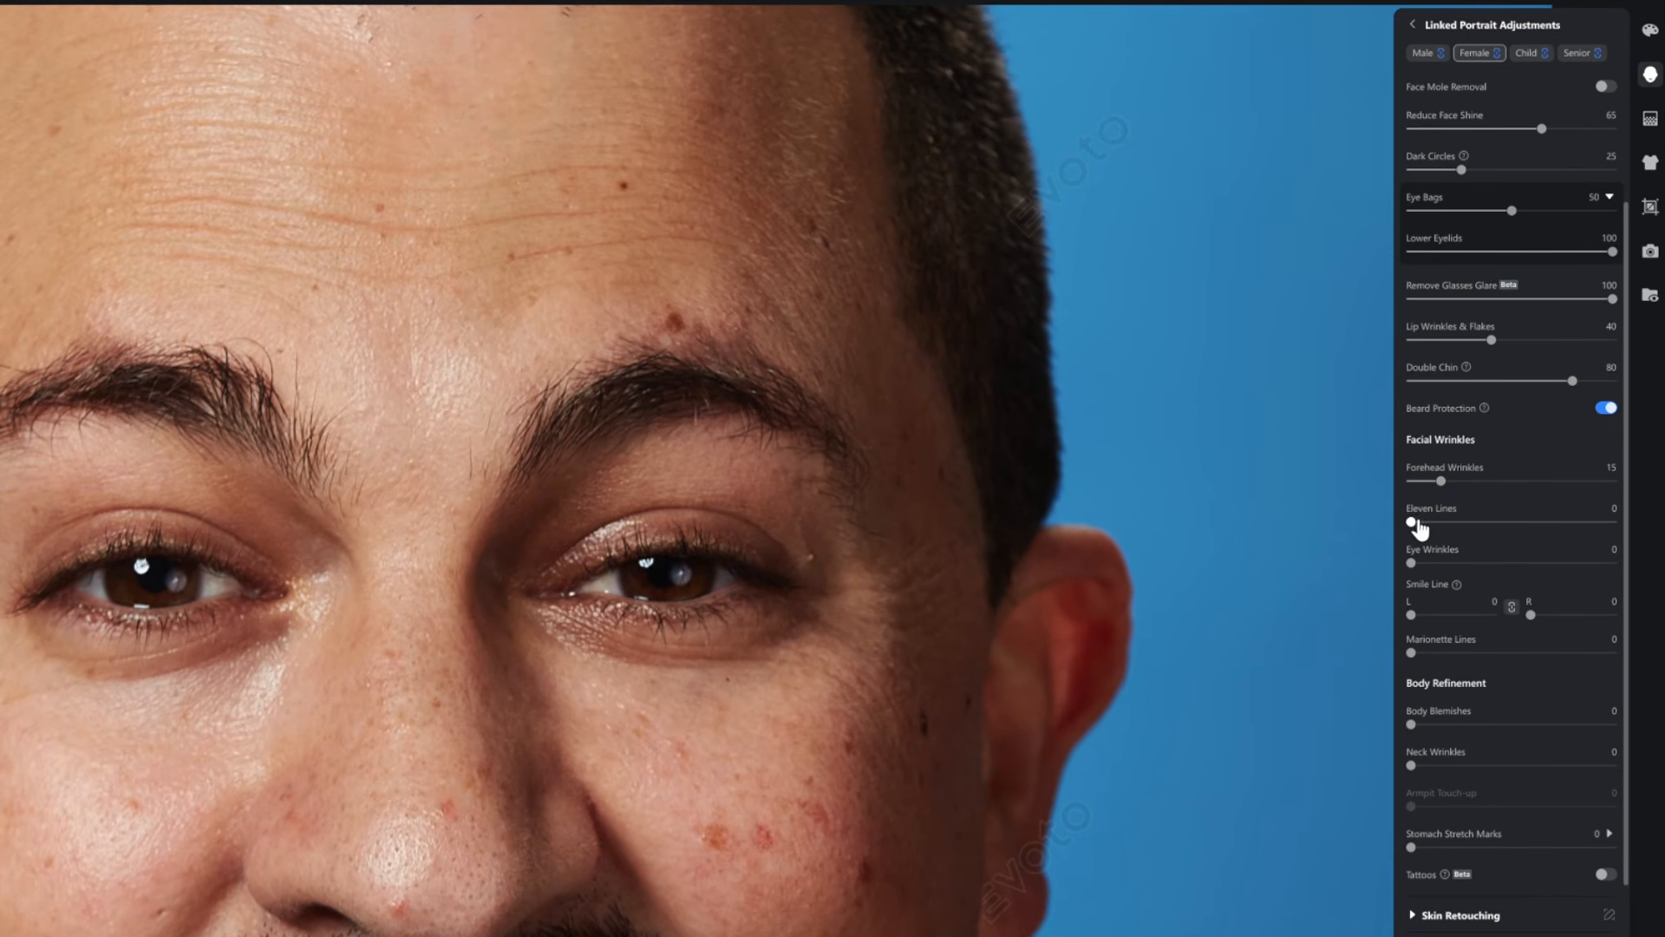
pyautogui.moveTo(1457, 484); pyautogui.dragTo(1446, 533)
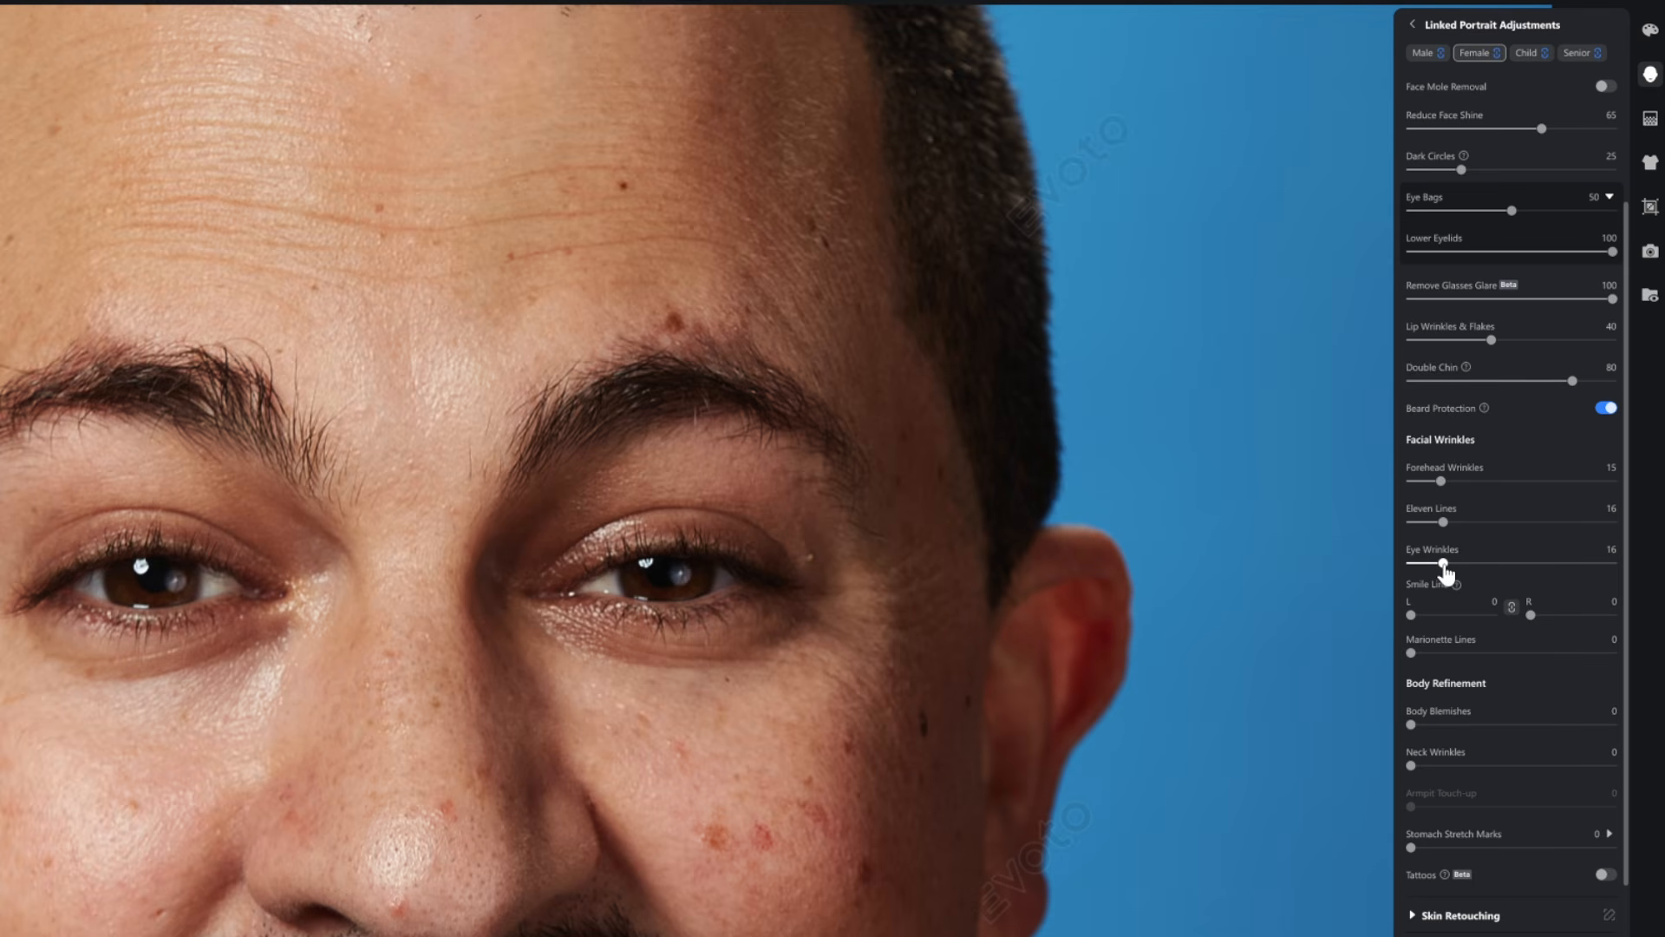
pyautogui.moveTo(1444, 564); pyautogui.dragTo(1488, 564)
pyautogui.click(1611, 549)
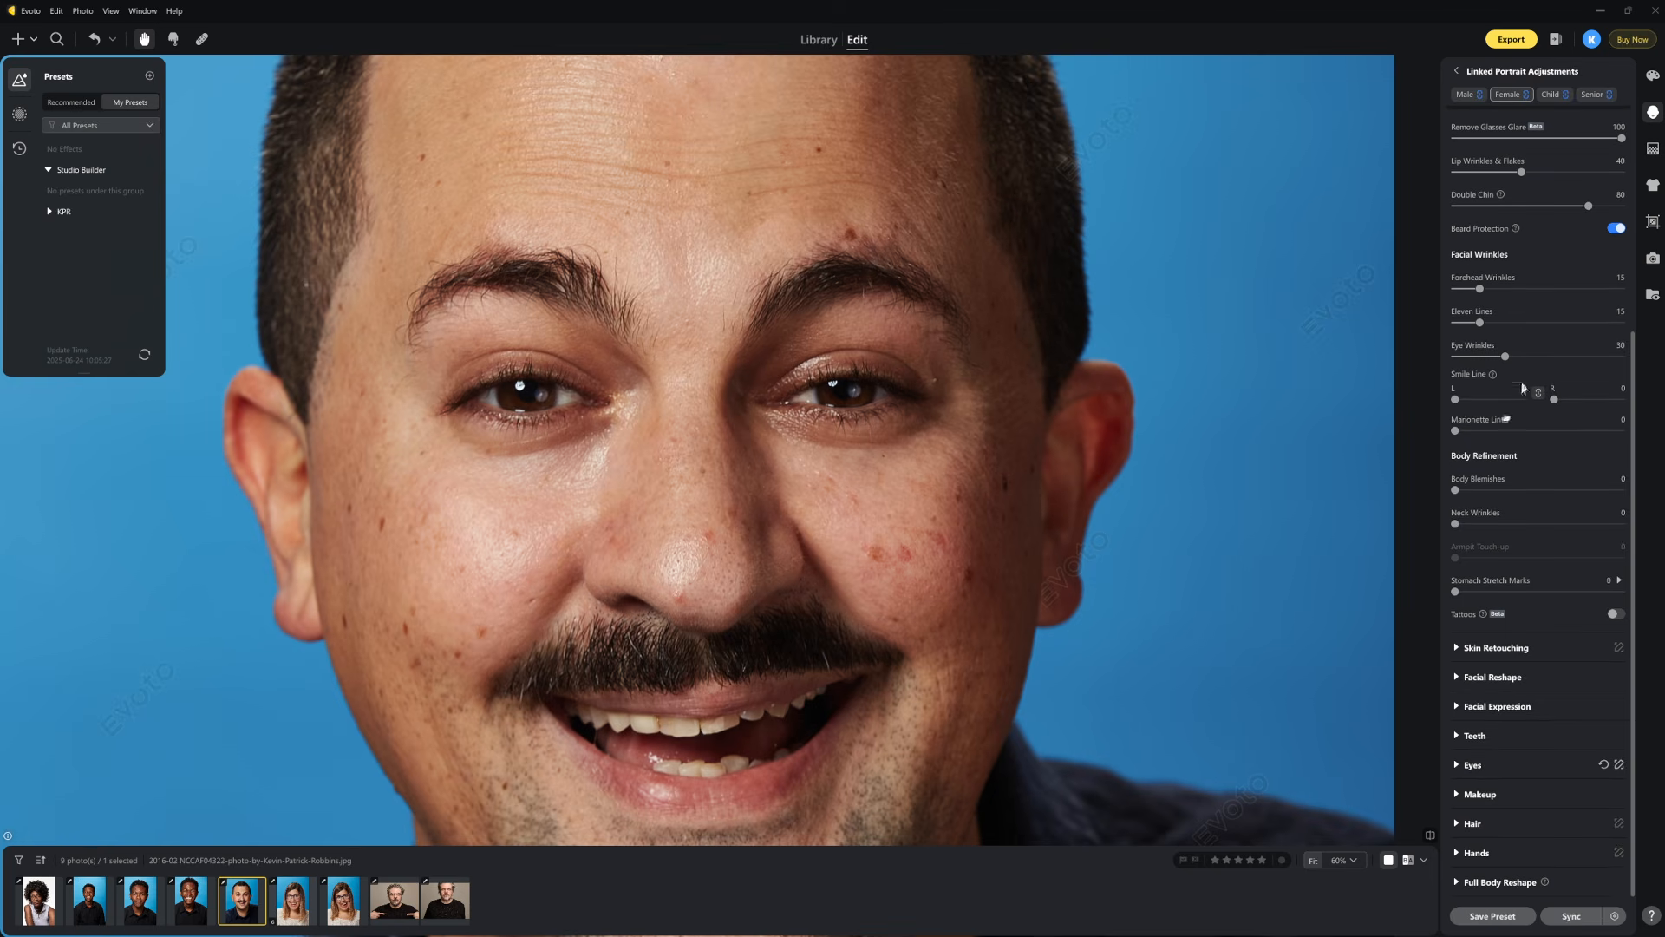
pyautogui.moveTo(758, 576); pyautogui.dragTo(744, 485)
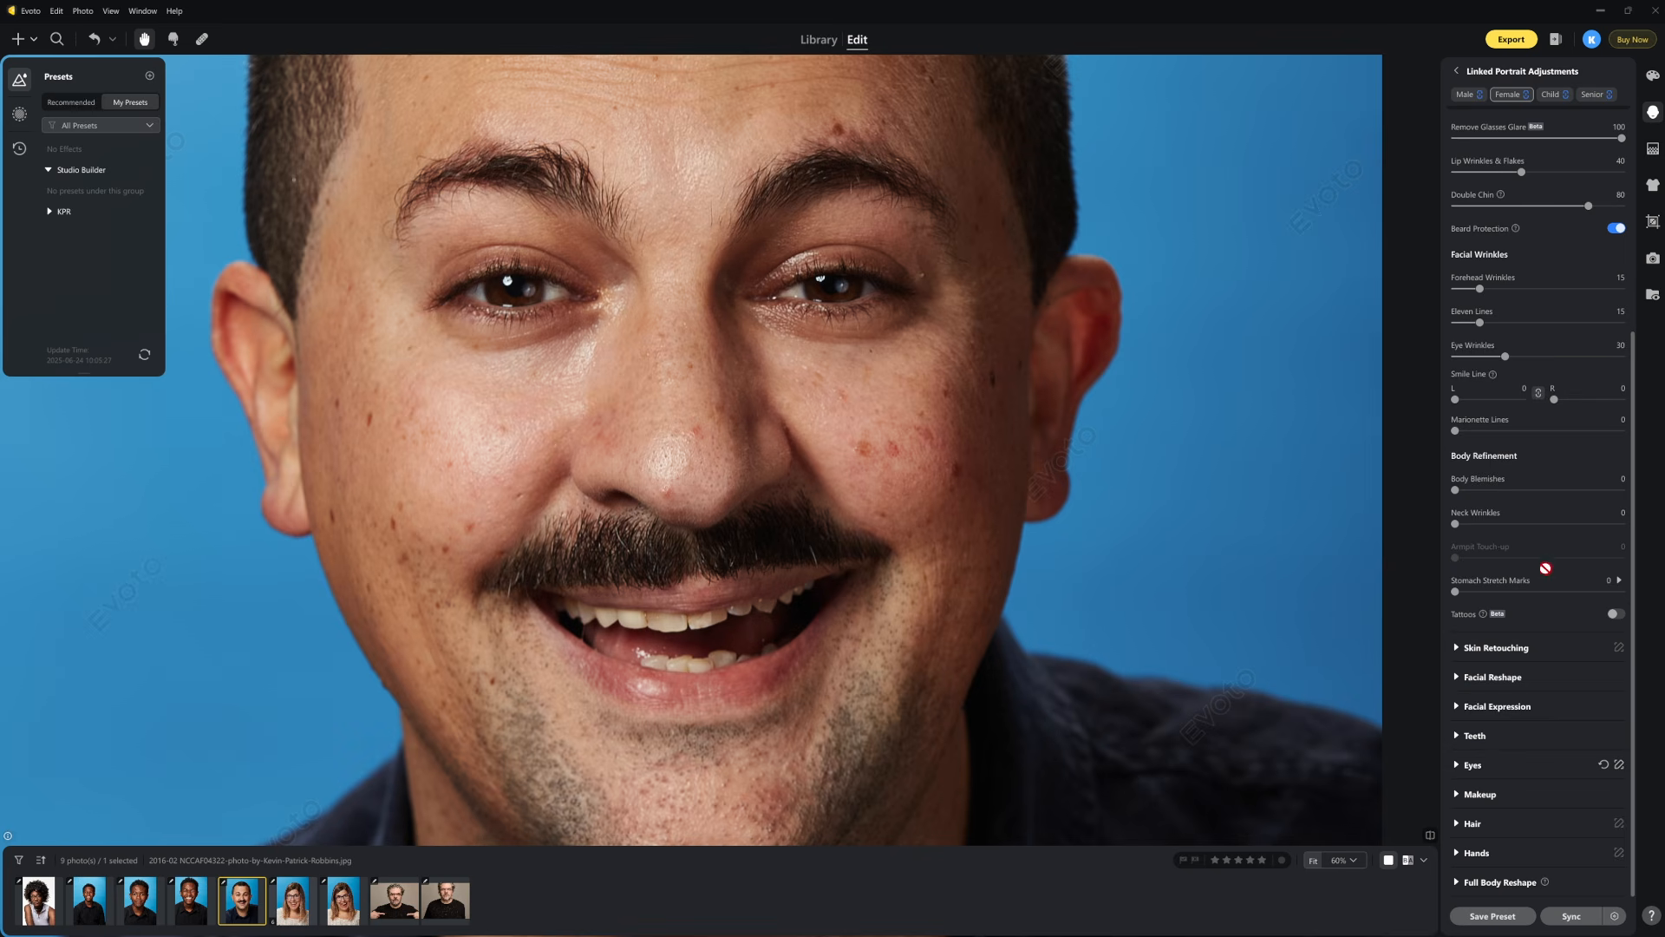
# - Save the Portrait Retouching settings as a portrait preset named "Retouch Baseline" in the Studio Builder group
pyautogui.scroll(4, 1546, 576)
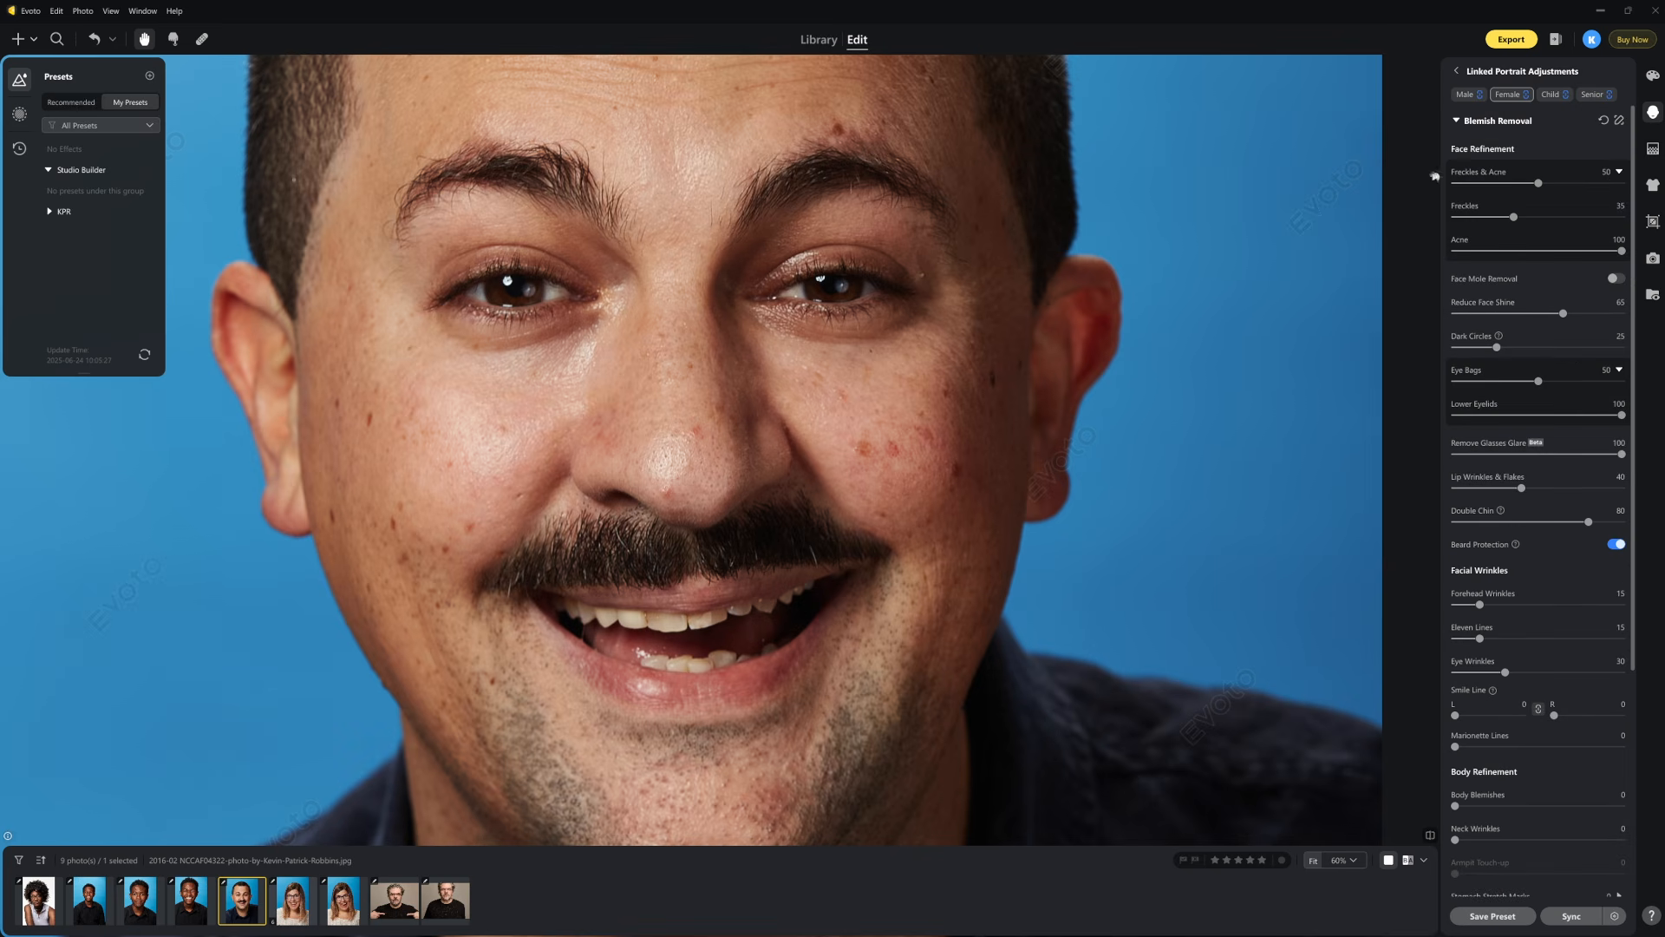
pyautogui.click(1457, 122)
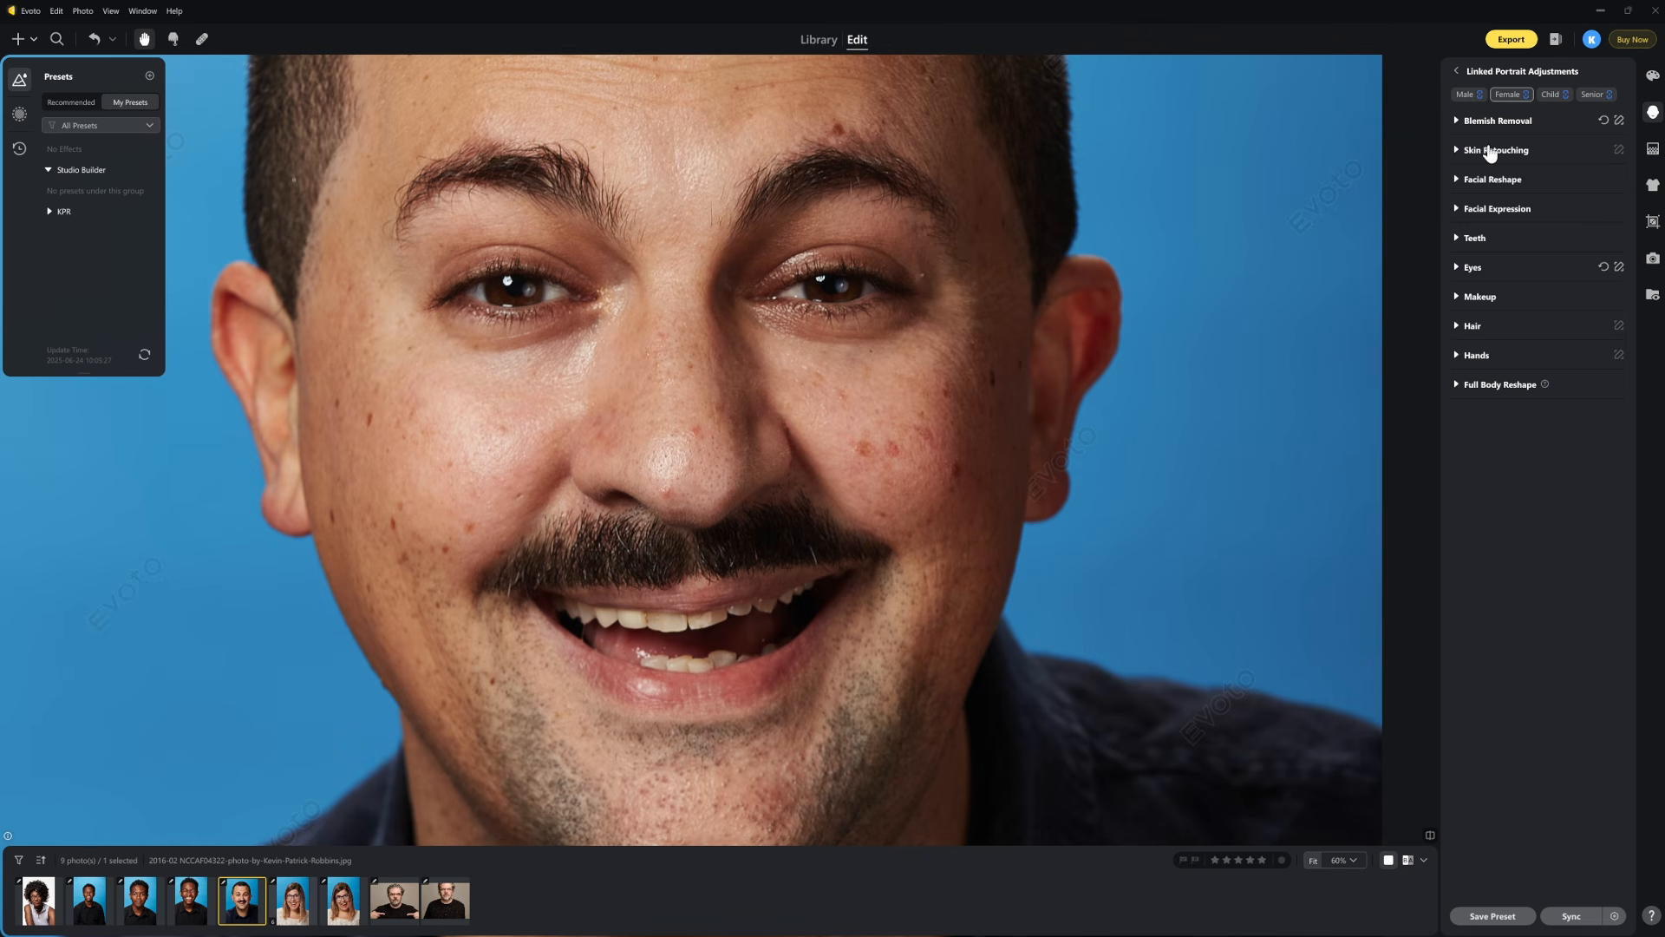
pyautogui.moveTo(911, 560); pyautogui.dragTo(917, 583)
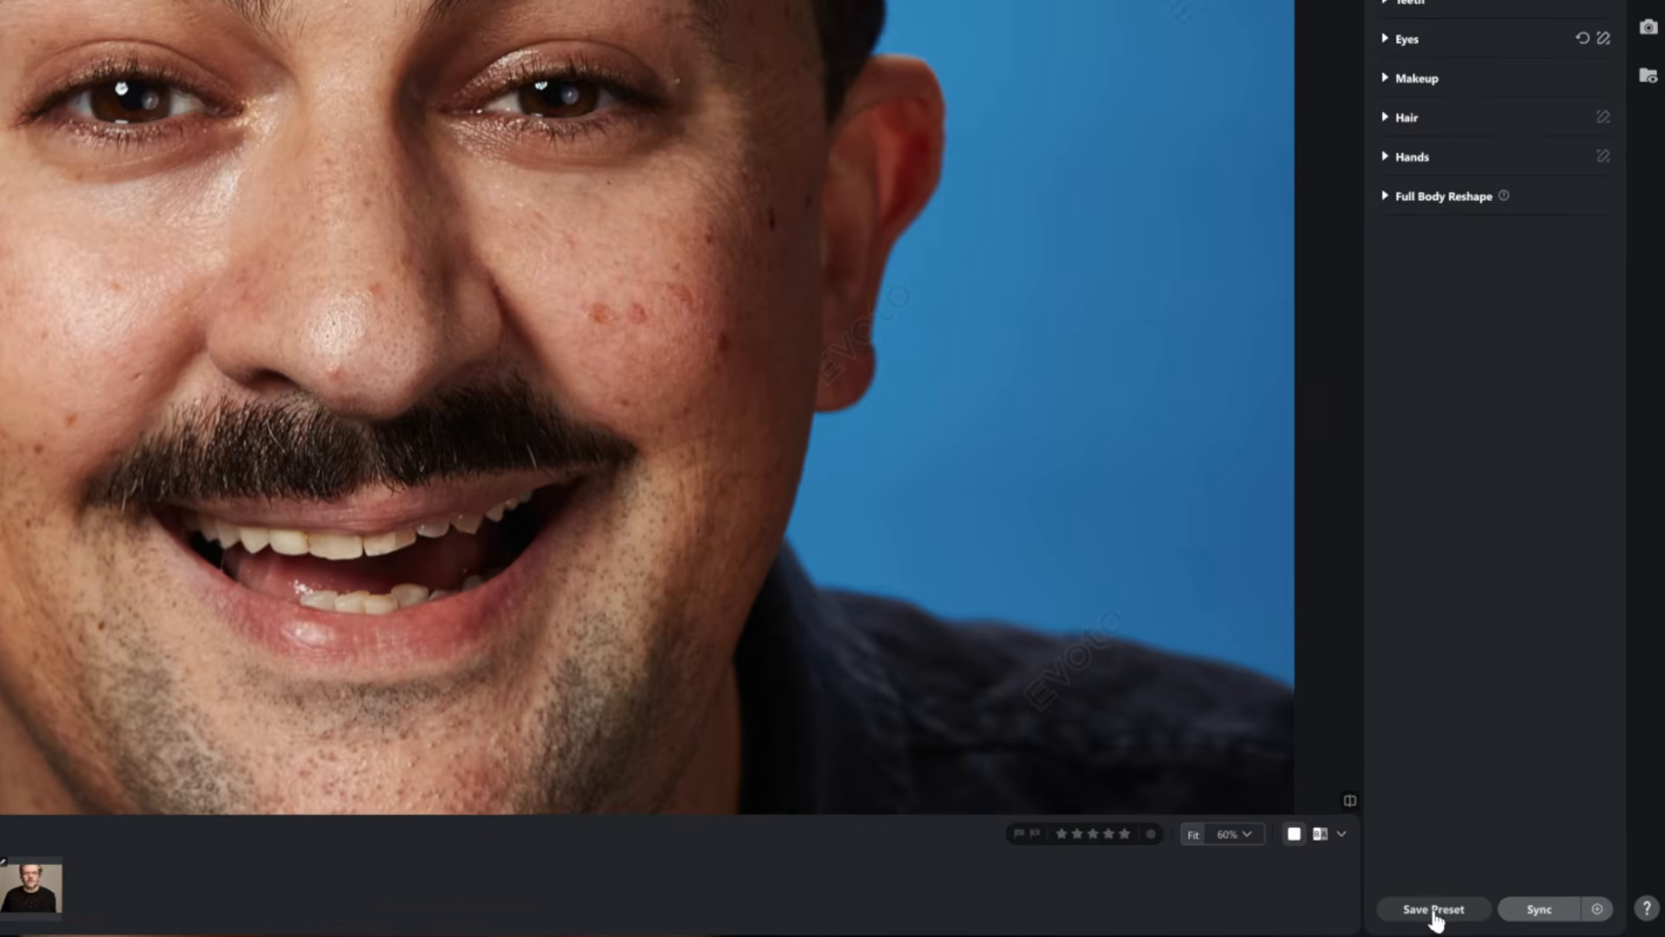
pyautogui.click(1491, 915)
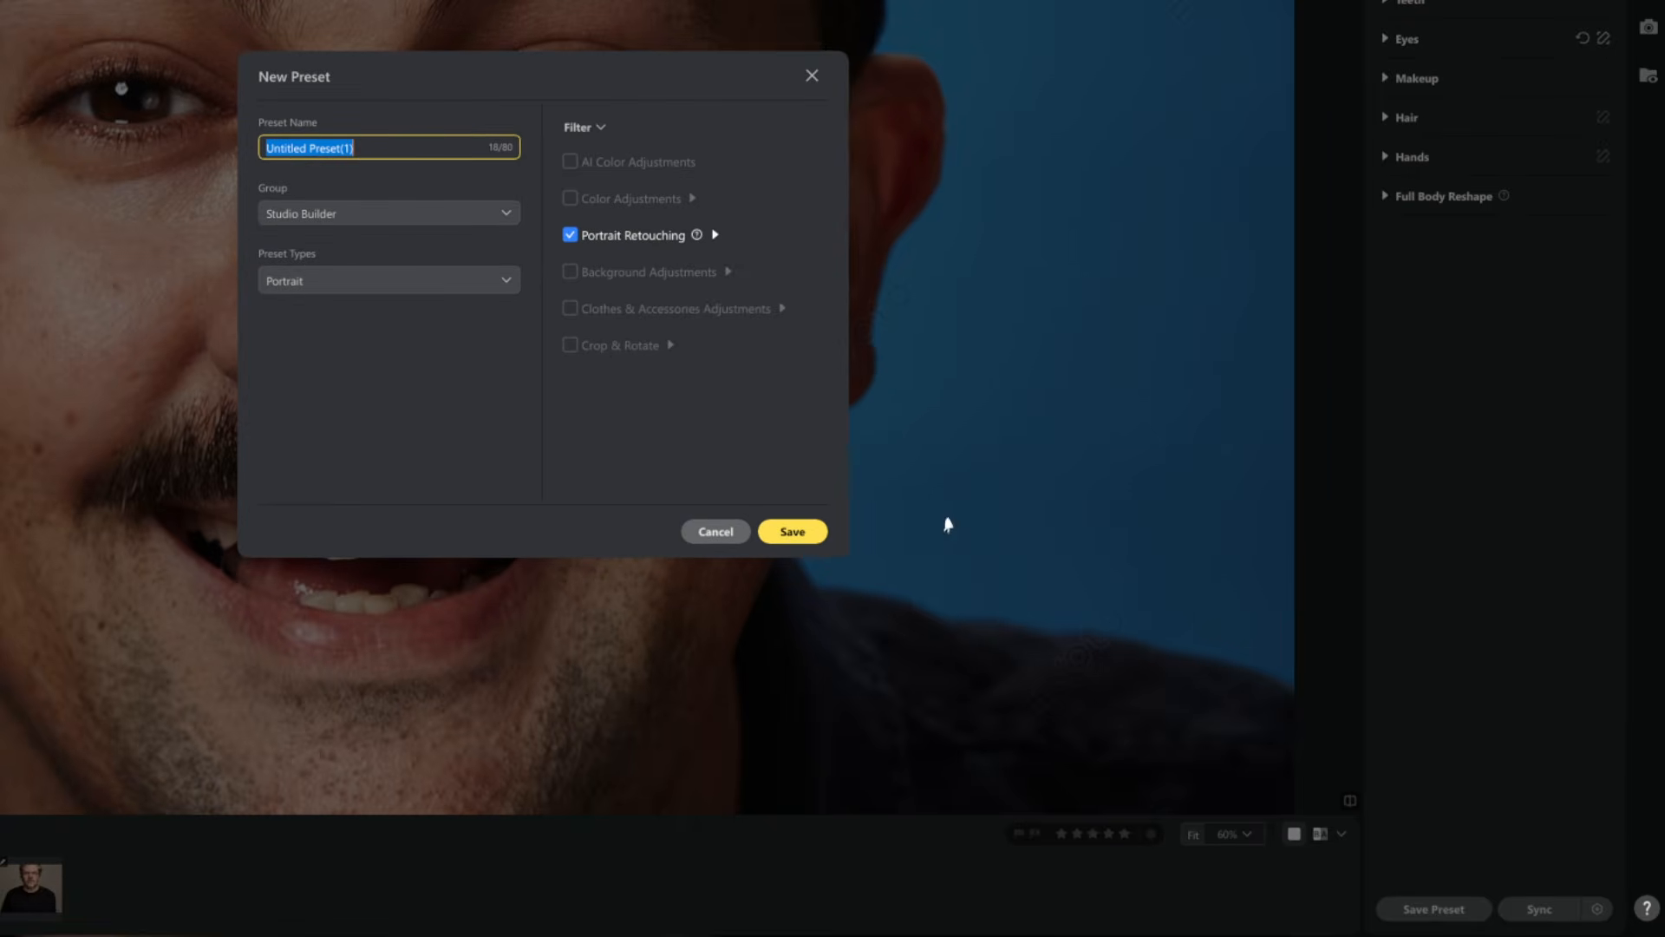
pyautogui.press('BackSpace')
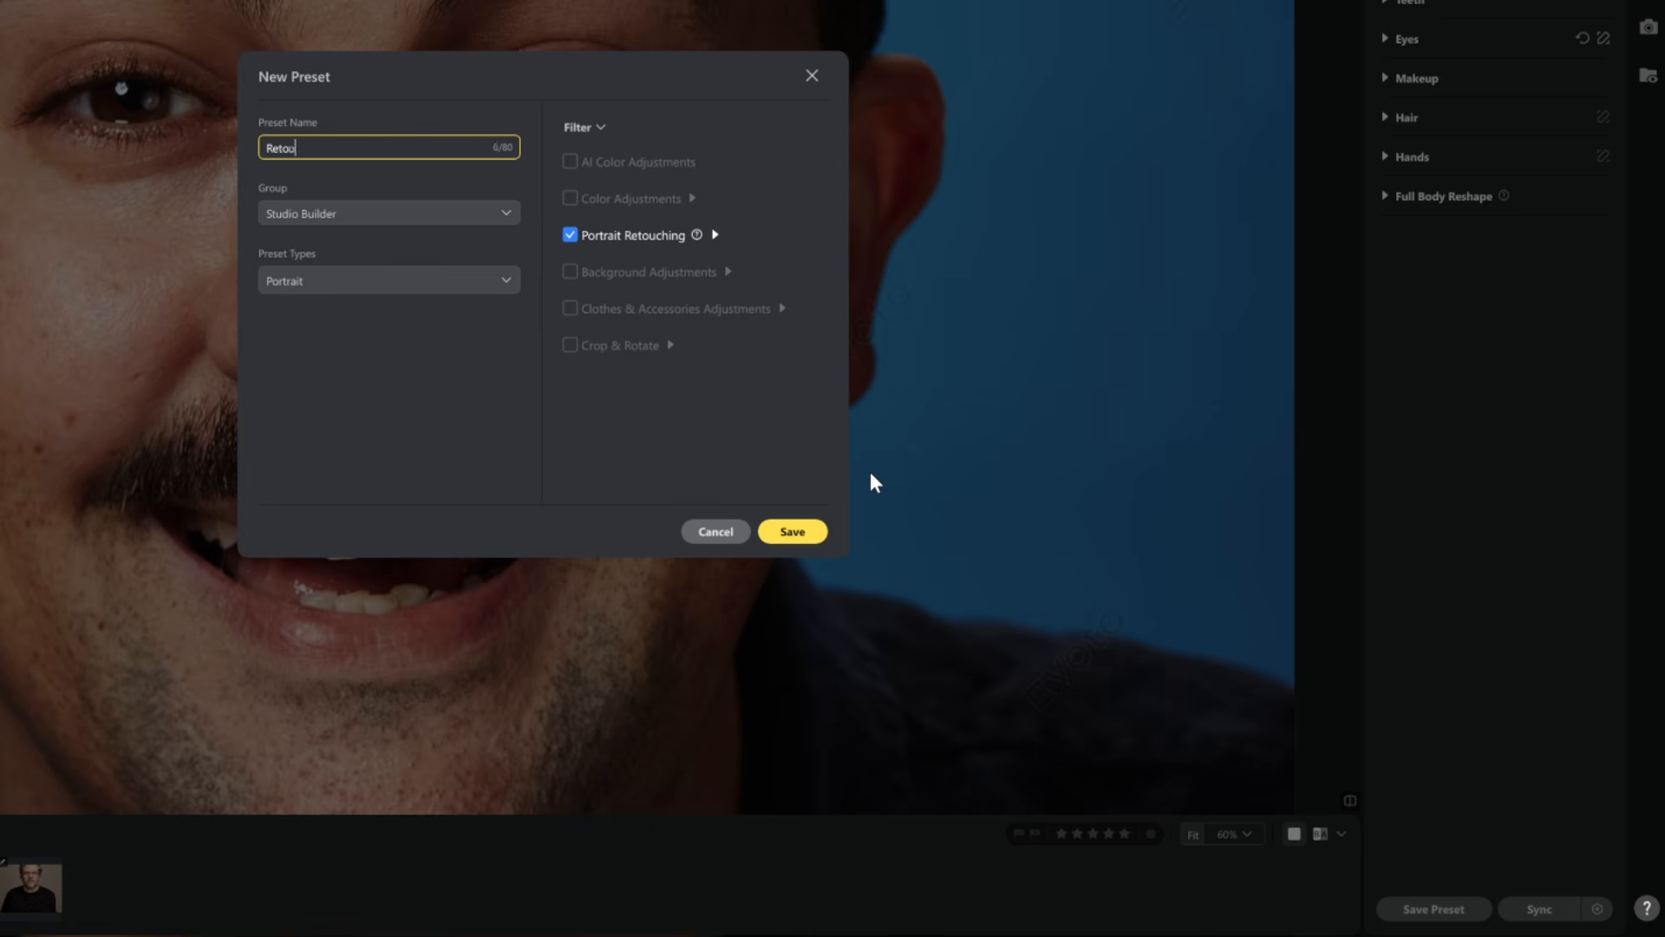
pyautogui.write('in')
pyautogui.click(804, 538)
pyautogui.write('e')
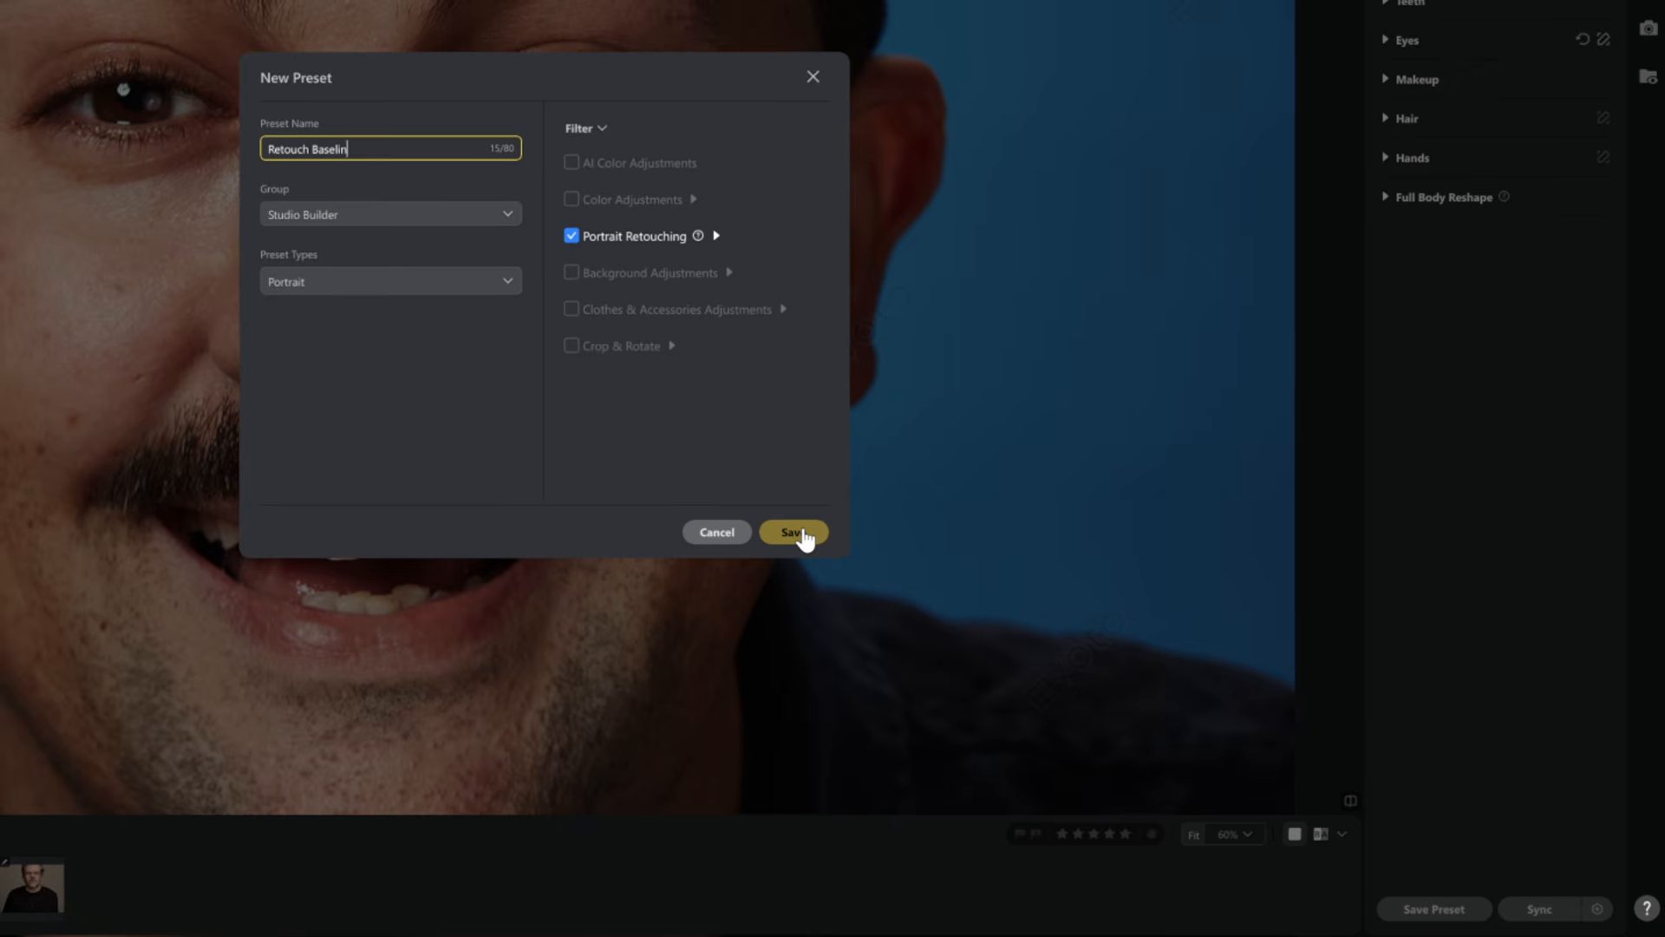
pyautogui.click(803, 535)
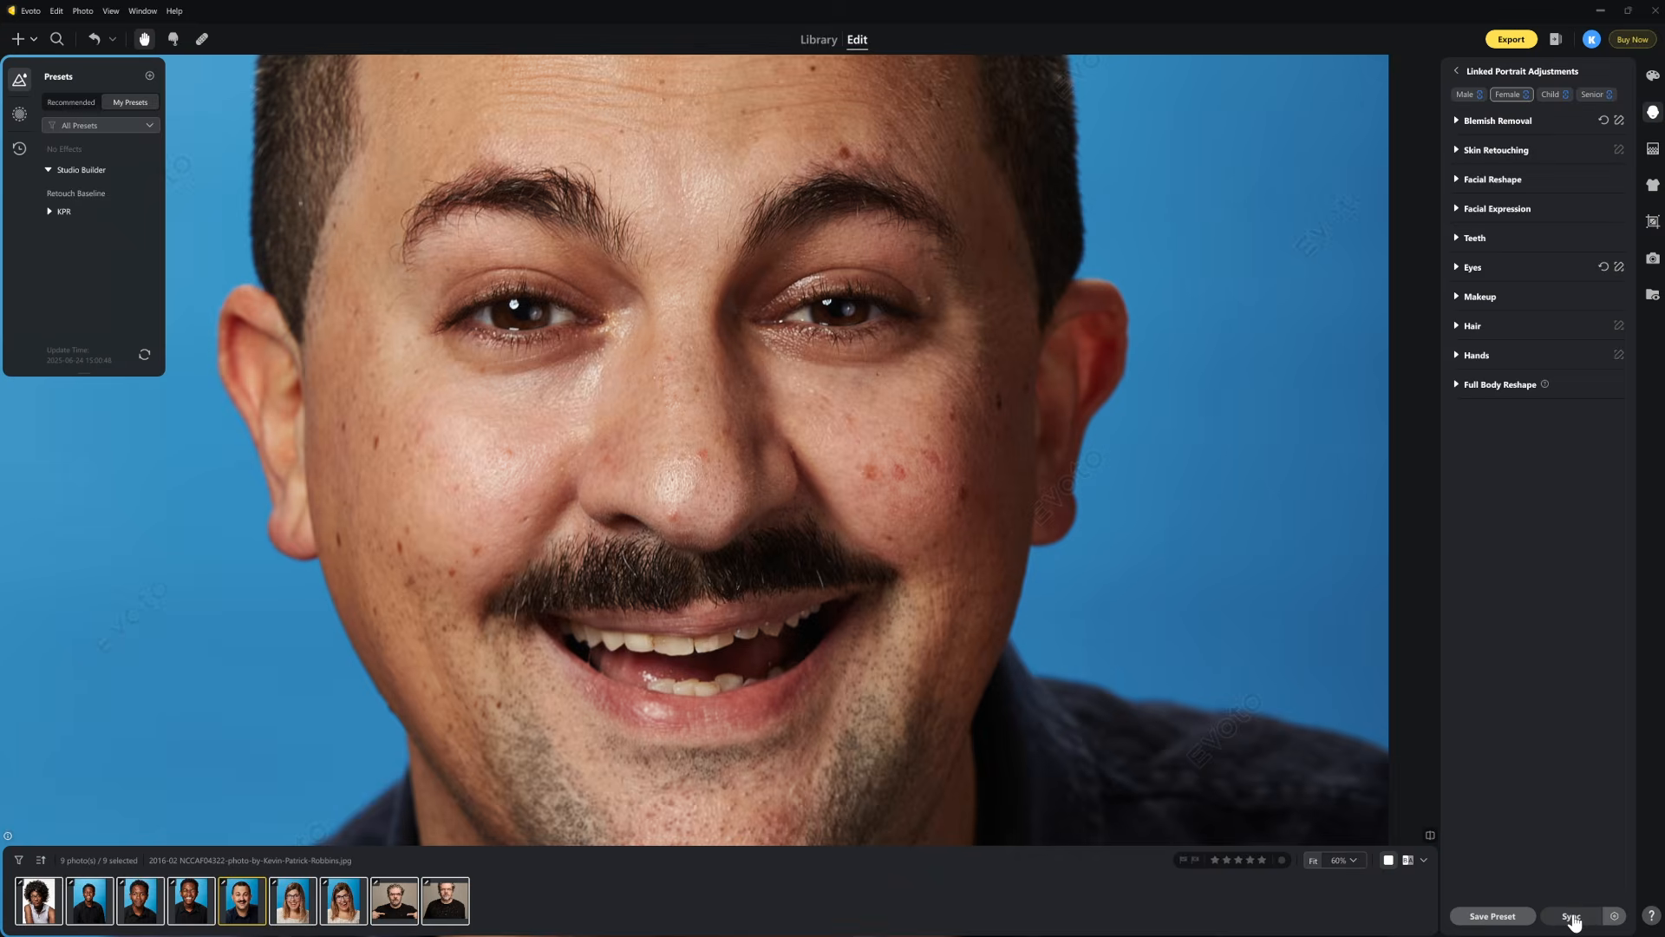
# - Sync the portrait adjustments across all nine photos and compare the portrait of the woman with glasses before and after
pyautogui.click(1571, 918)
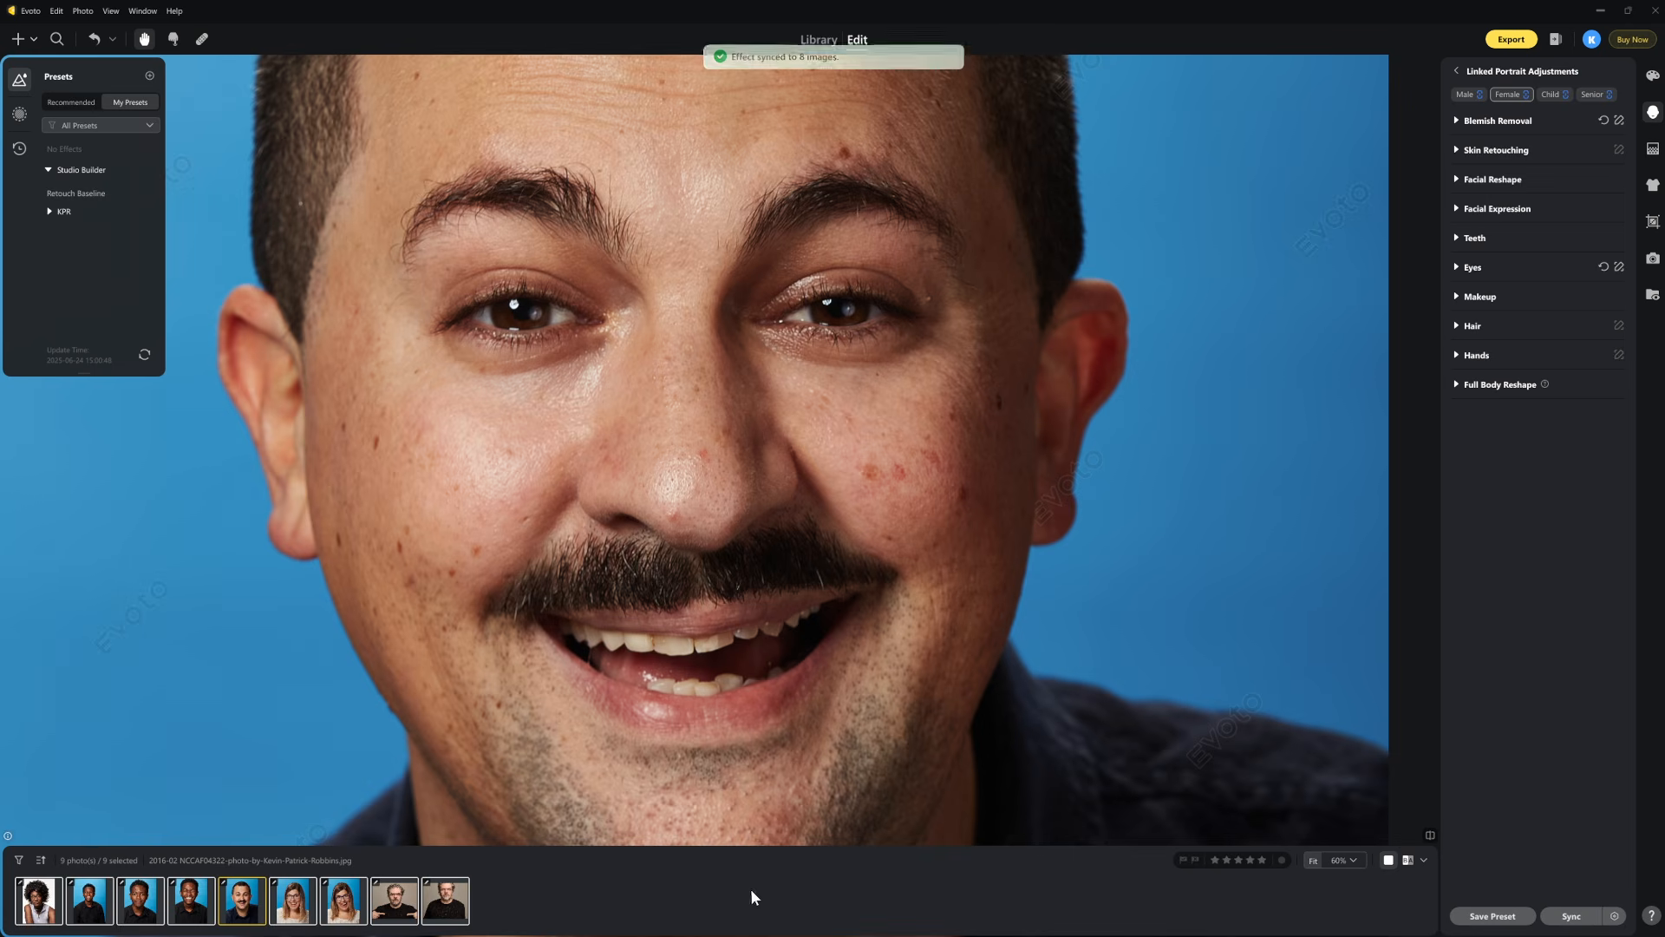
pyautogui.click(592, 888)
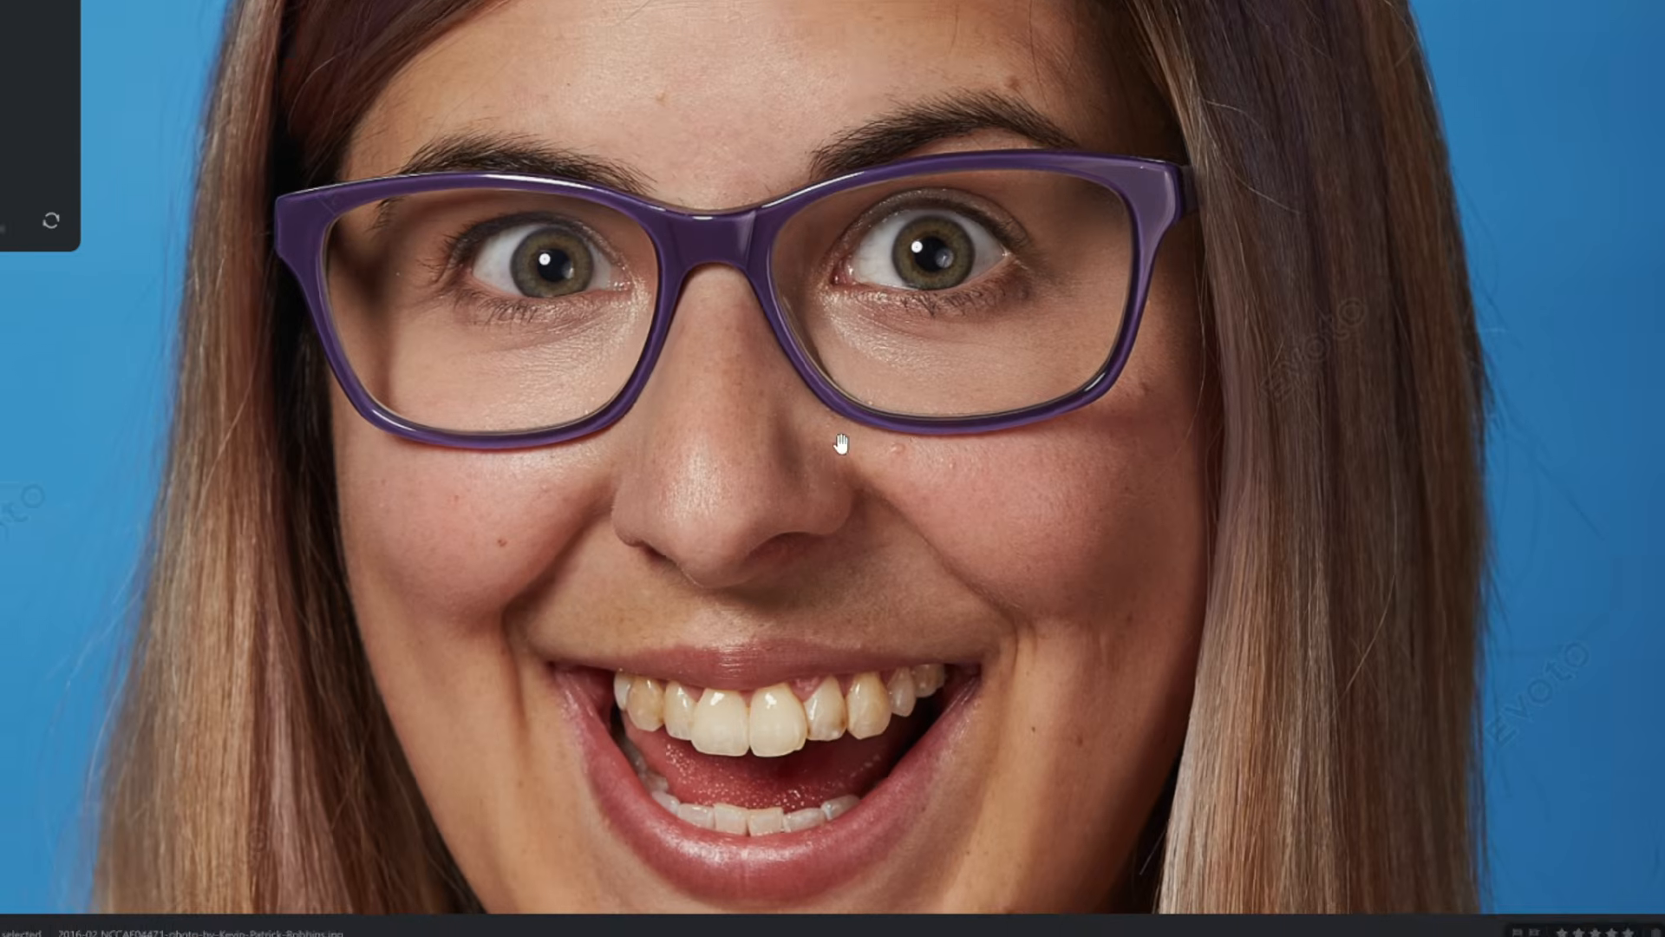
pyautogui.press('\\')
pyautogui.press('\\')
pyautogui.press('\\')
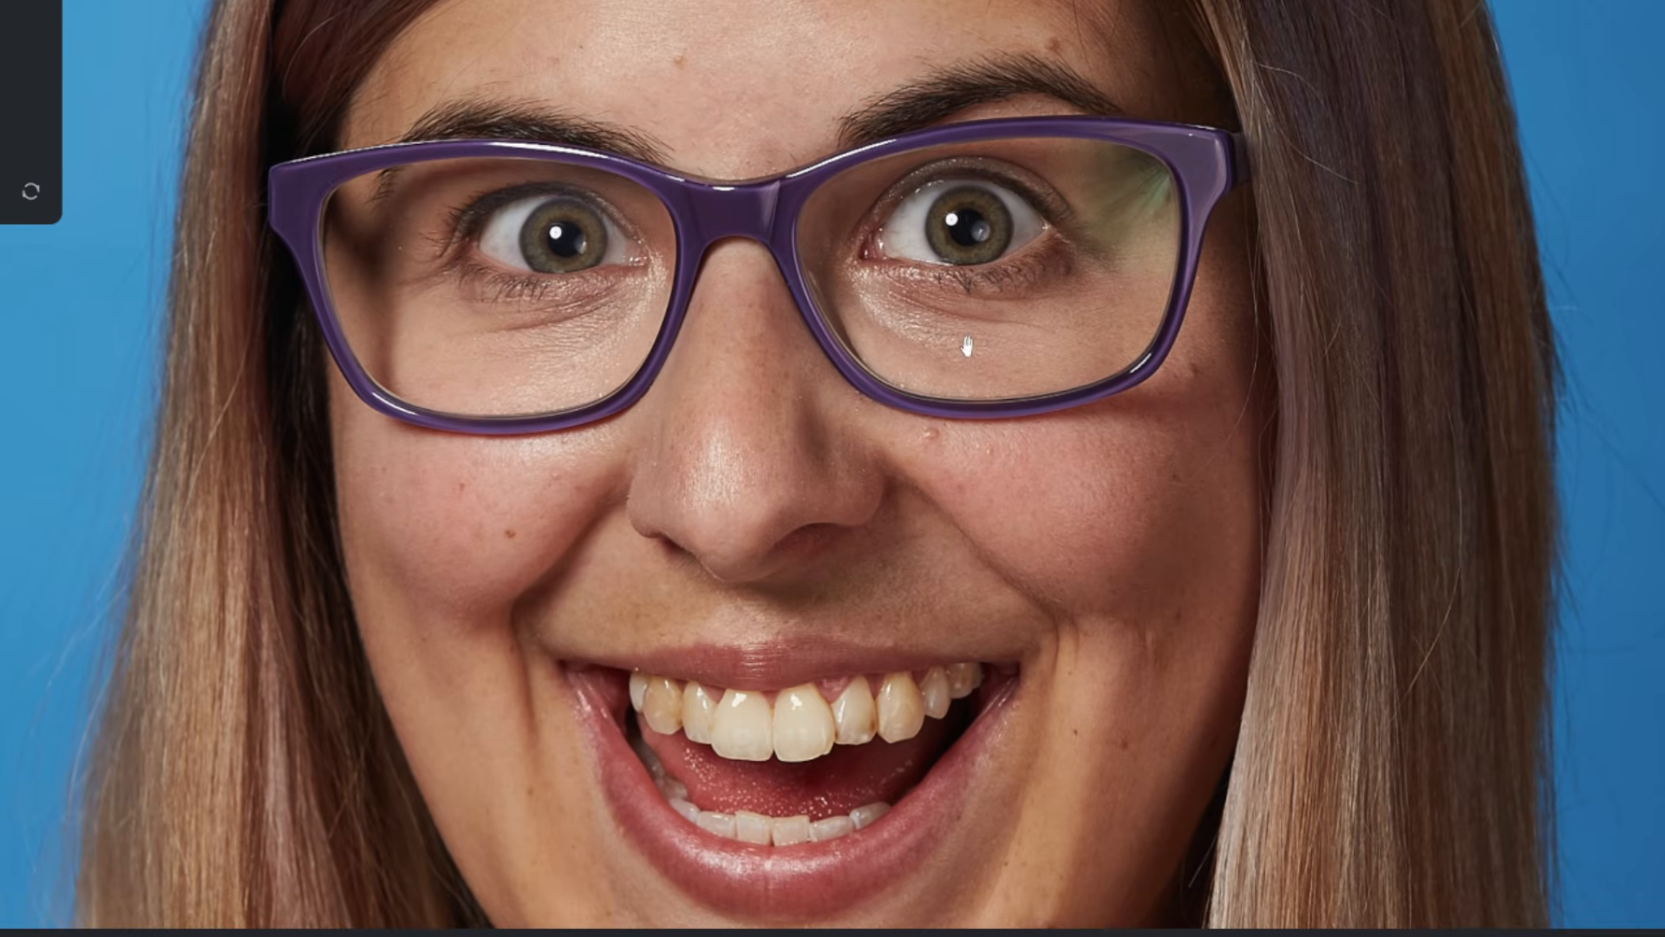
pyautogui.press('\\')
pyautogui.press('\\')
pyautogui.press('\\')
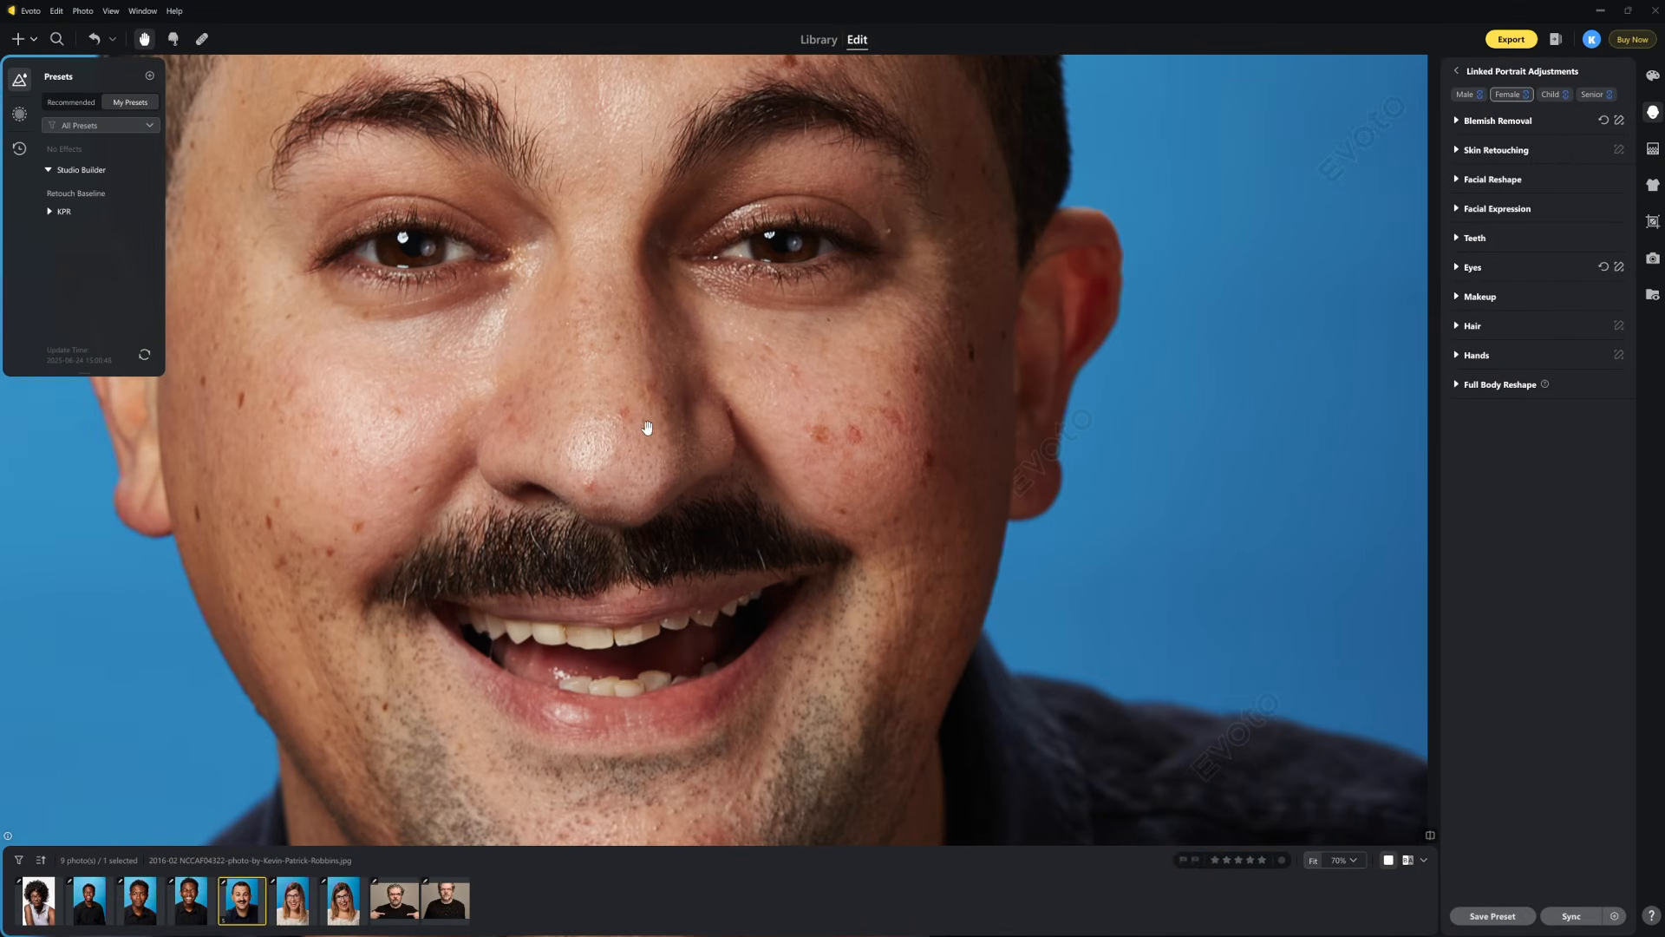
# - Try Freckles & Acne at 100 on the portrait of the man with the moustache, and undo it
pyautogui.moveTo(647, 428)
pyautogui.mouseDown()
pyautogui.moveTo(683, 318)
pyautogui.moveTo(667, 427)
pyautogui.mouseUp()
pyautogui.scroll(-2, 677, 351)
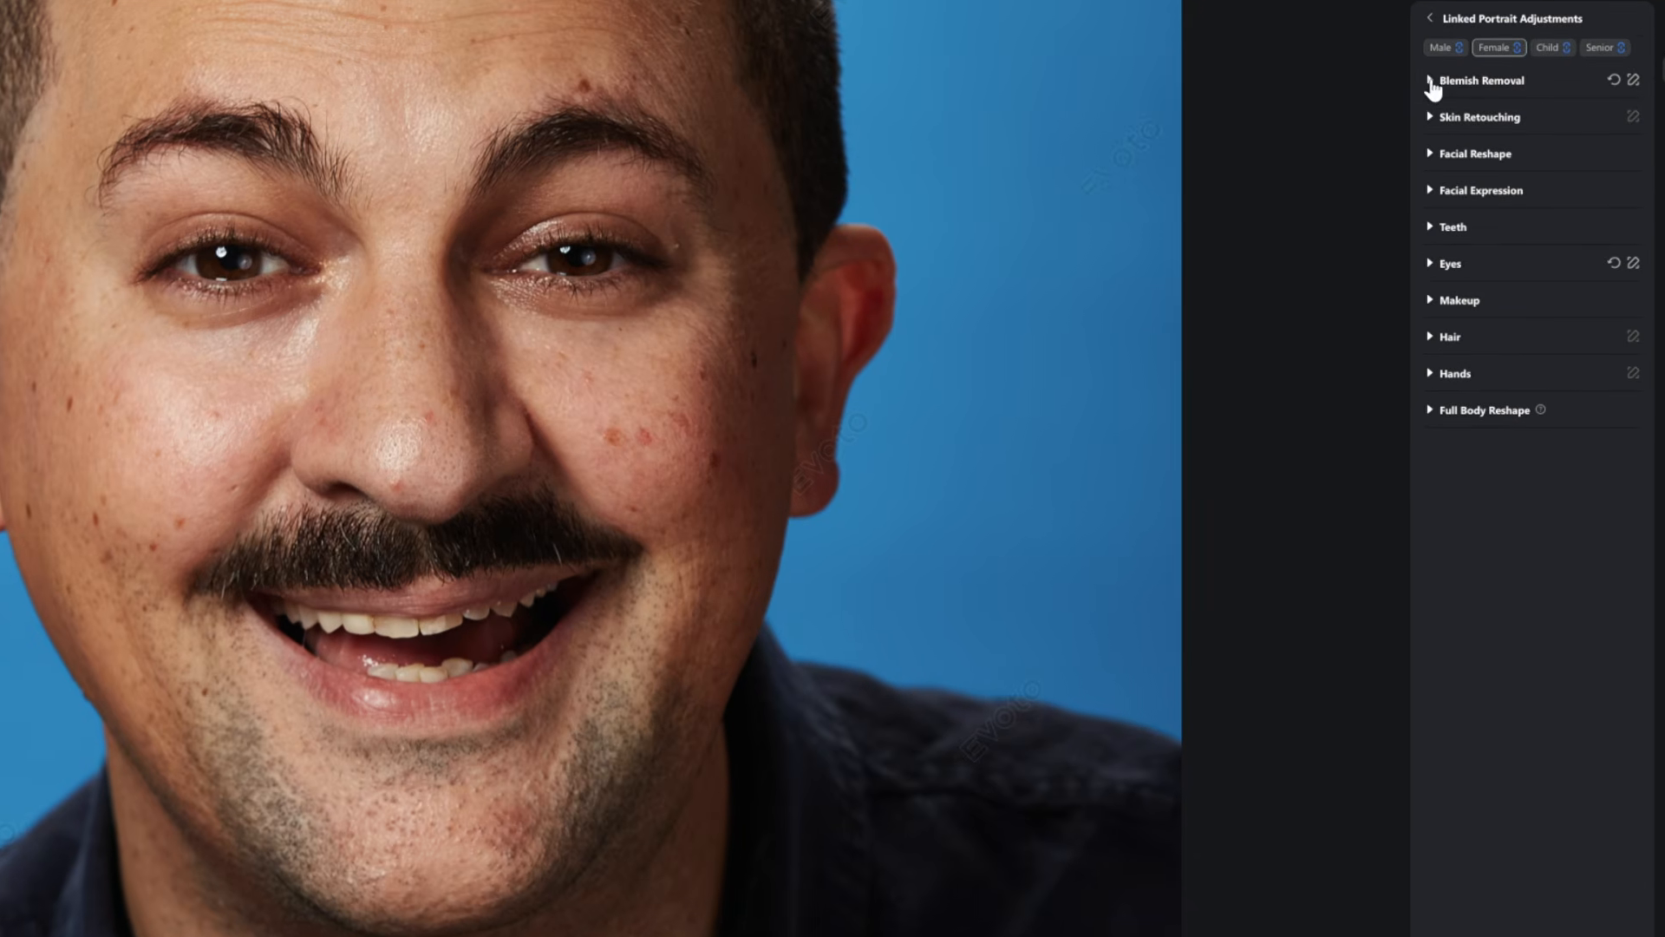
pyautogui.click(1432, 81)
pyautogui.moveTo(1532, 160); pyautogui.dragTo(1642, 159)
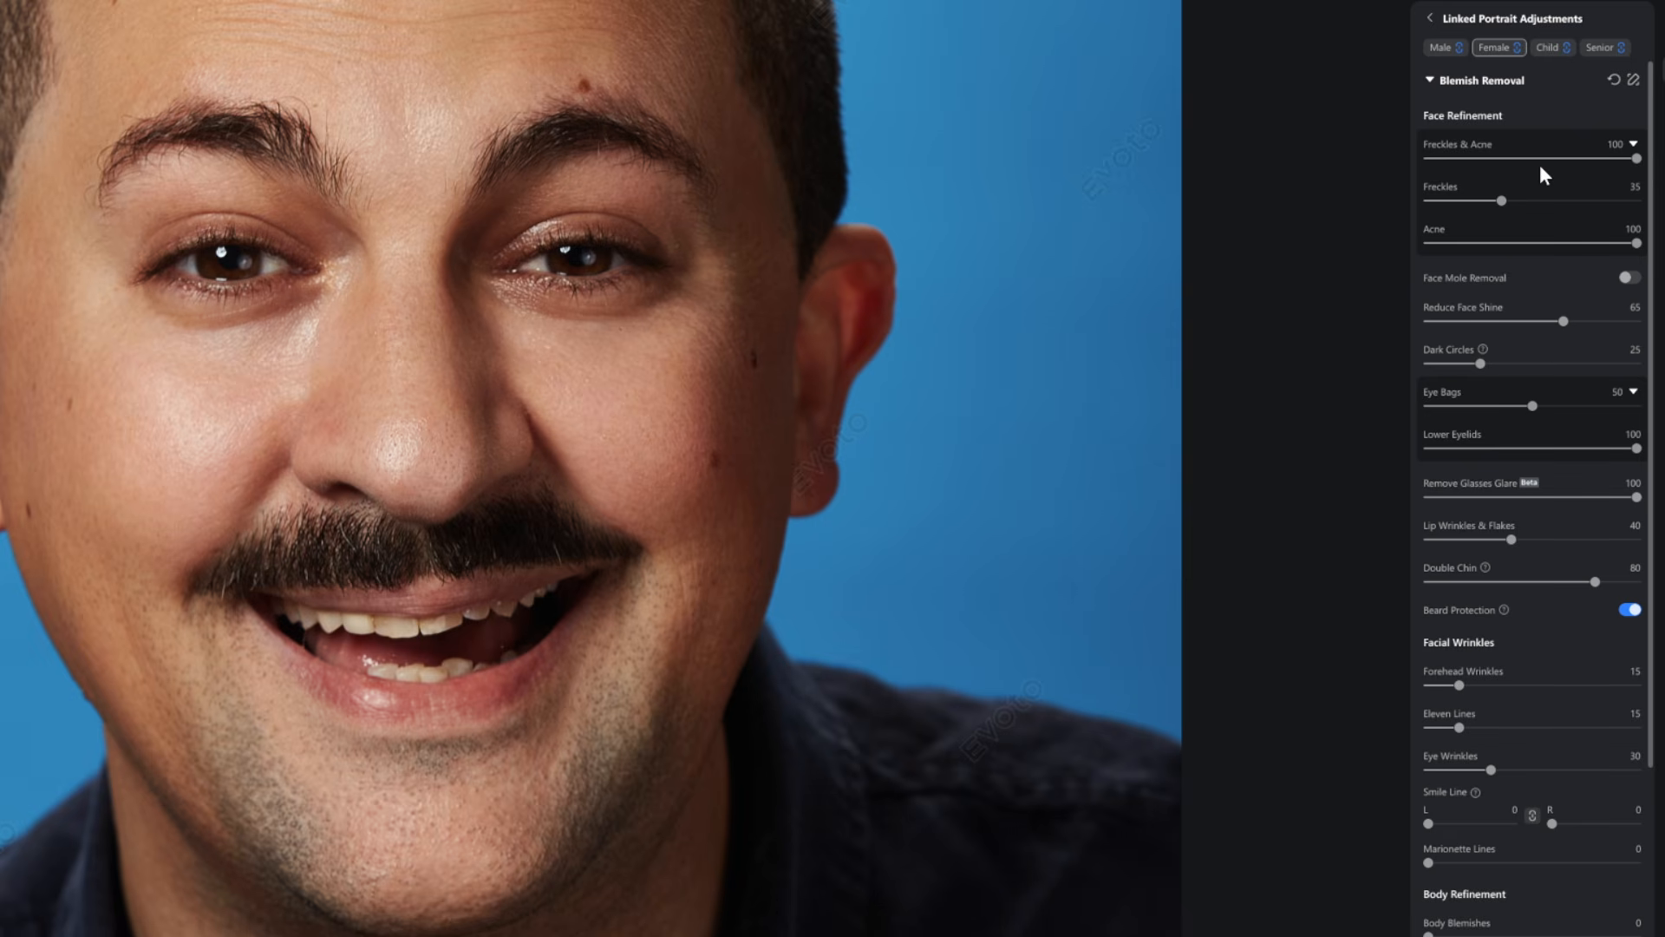
pyautogui.hotkey('ctrl', 'z')
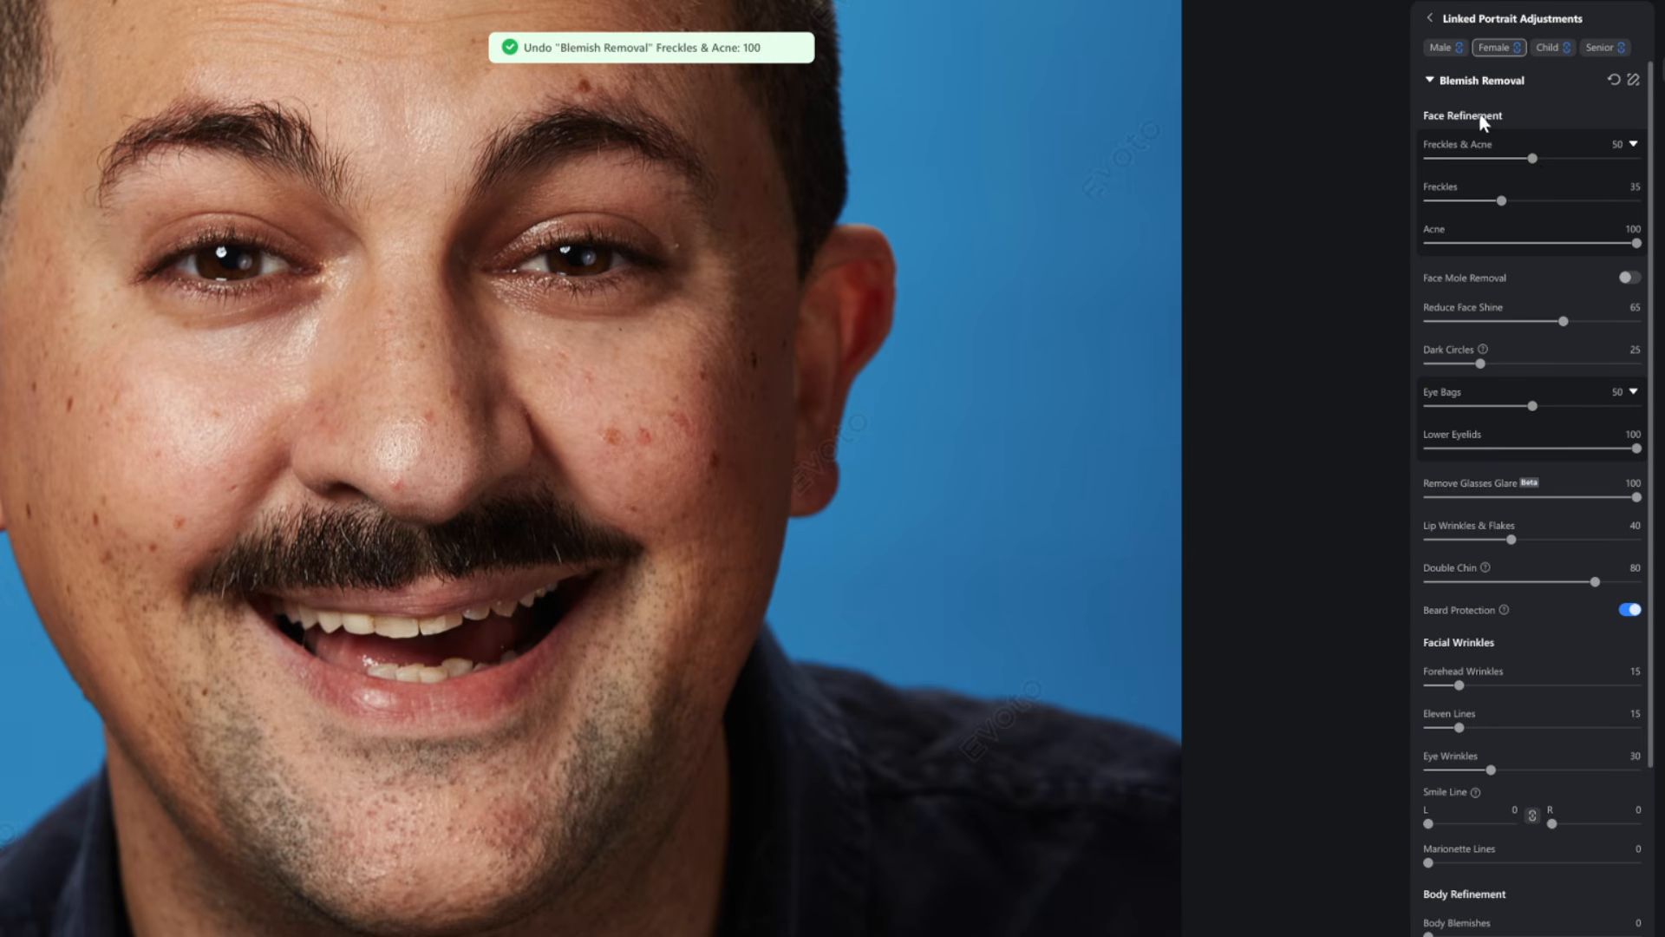
pyautogui.click(1430, 82)
# - Set the facial skin's Even (Dodge & Burn) to 25 on the man's portrait and look over the remaining Skin Retouching options
pyautogui.click(1430, 119)
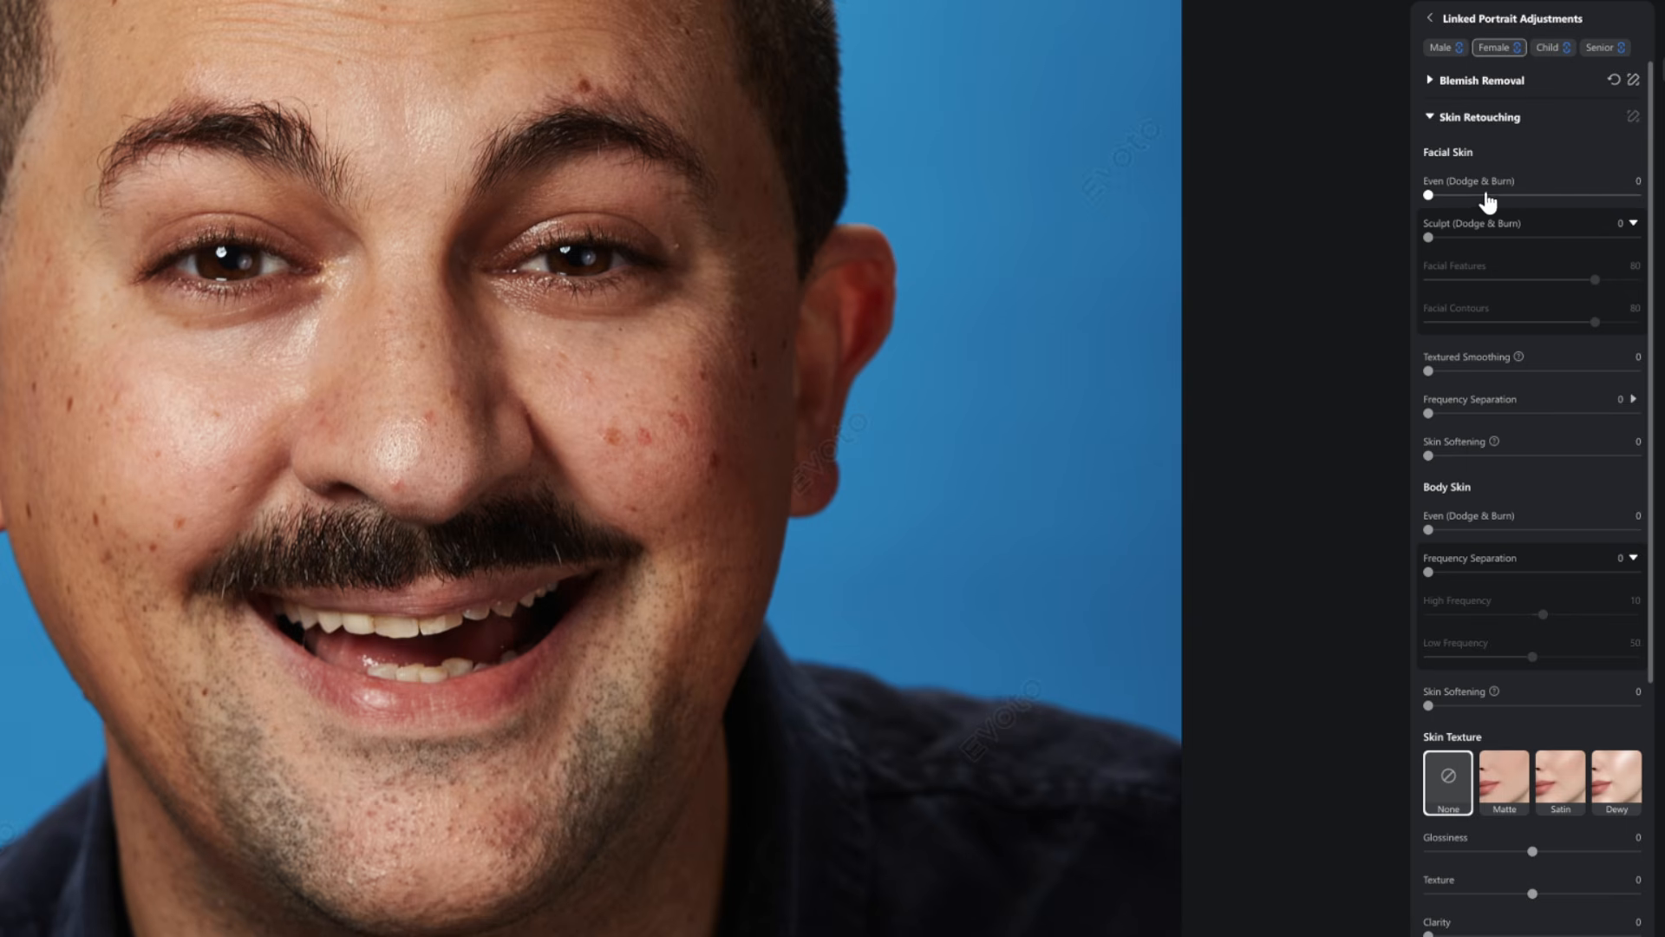
pyautogui.click(1533, 196)
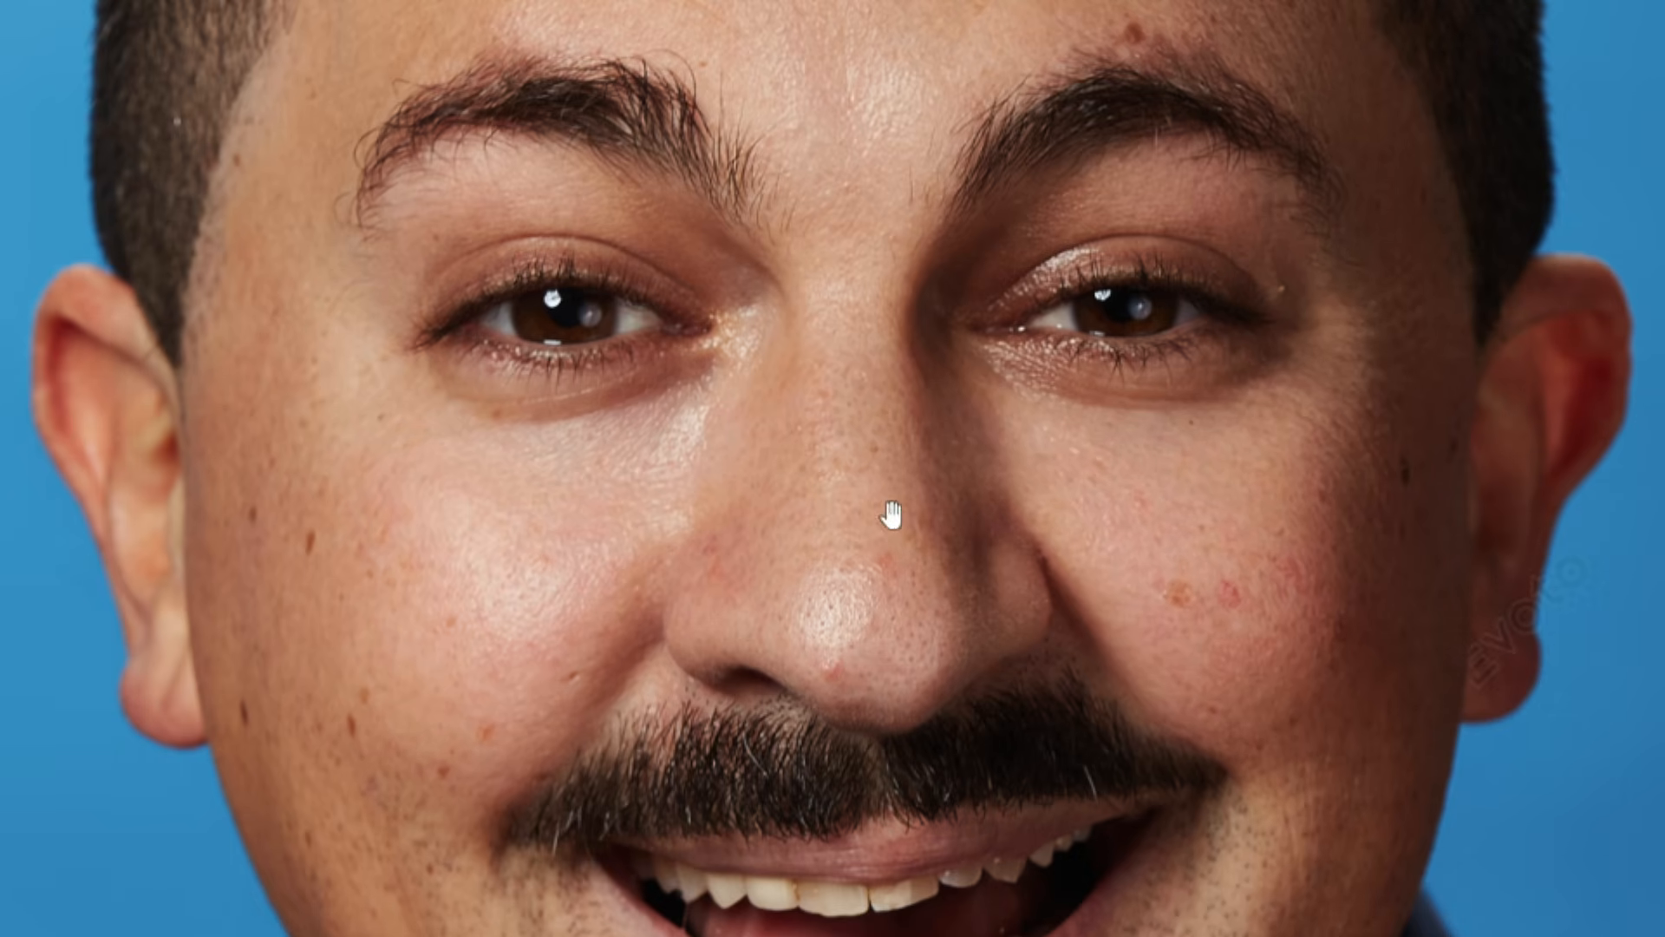
pyautogui.scroll(4, 864, 450)
pyautogui.moveTo(865, 450); pyautogui.dragTo(862, 568)
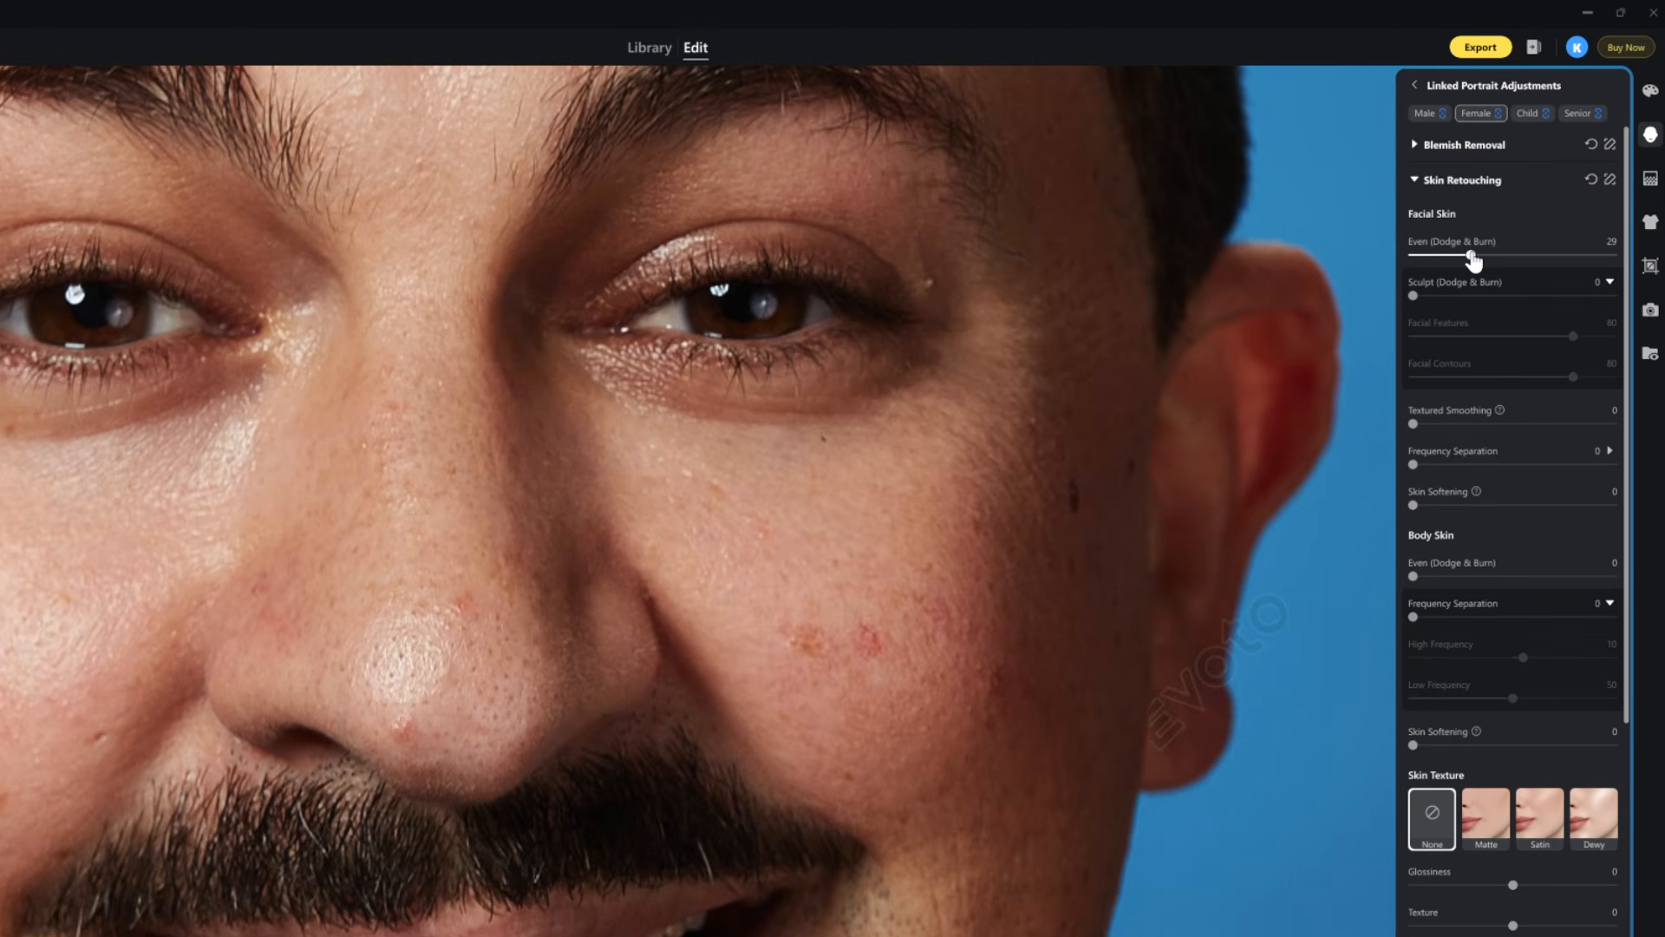
pyautogui.moveTo(1472, 256); pyautogui.dragTo(1464, 256)
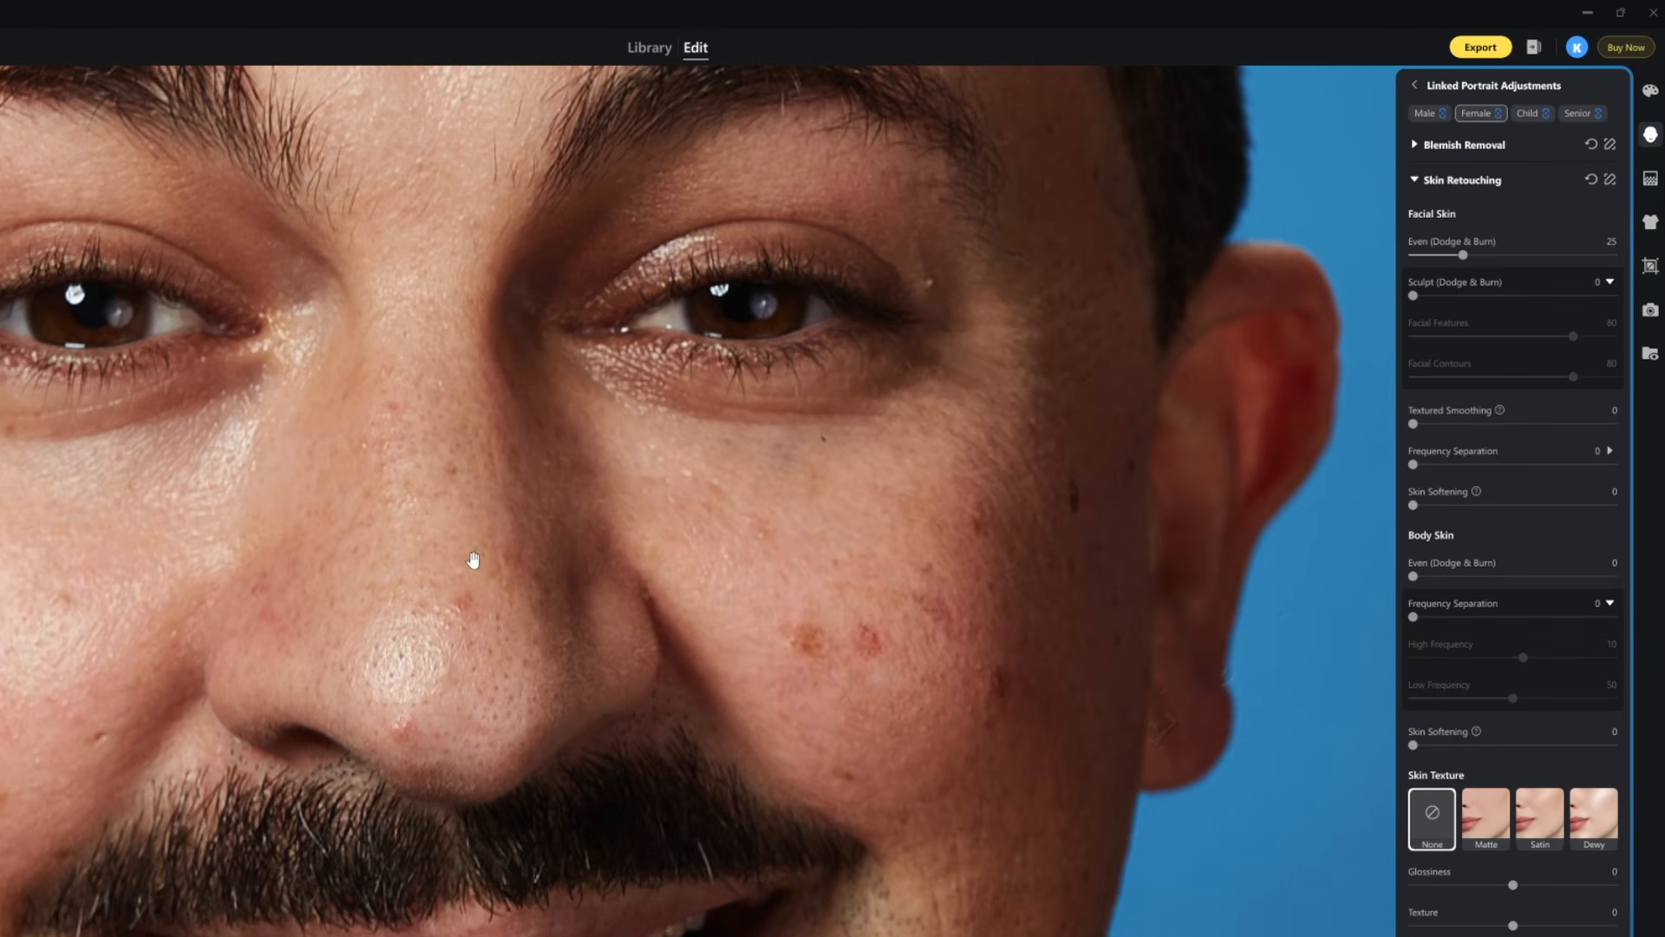
pyautogui.scroll(-3, 409, 567)
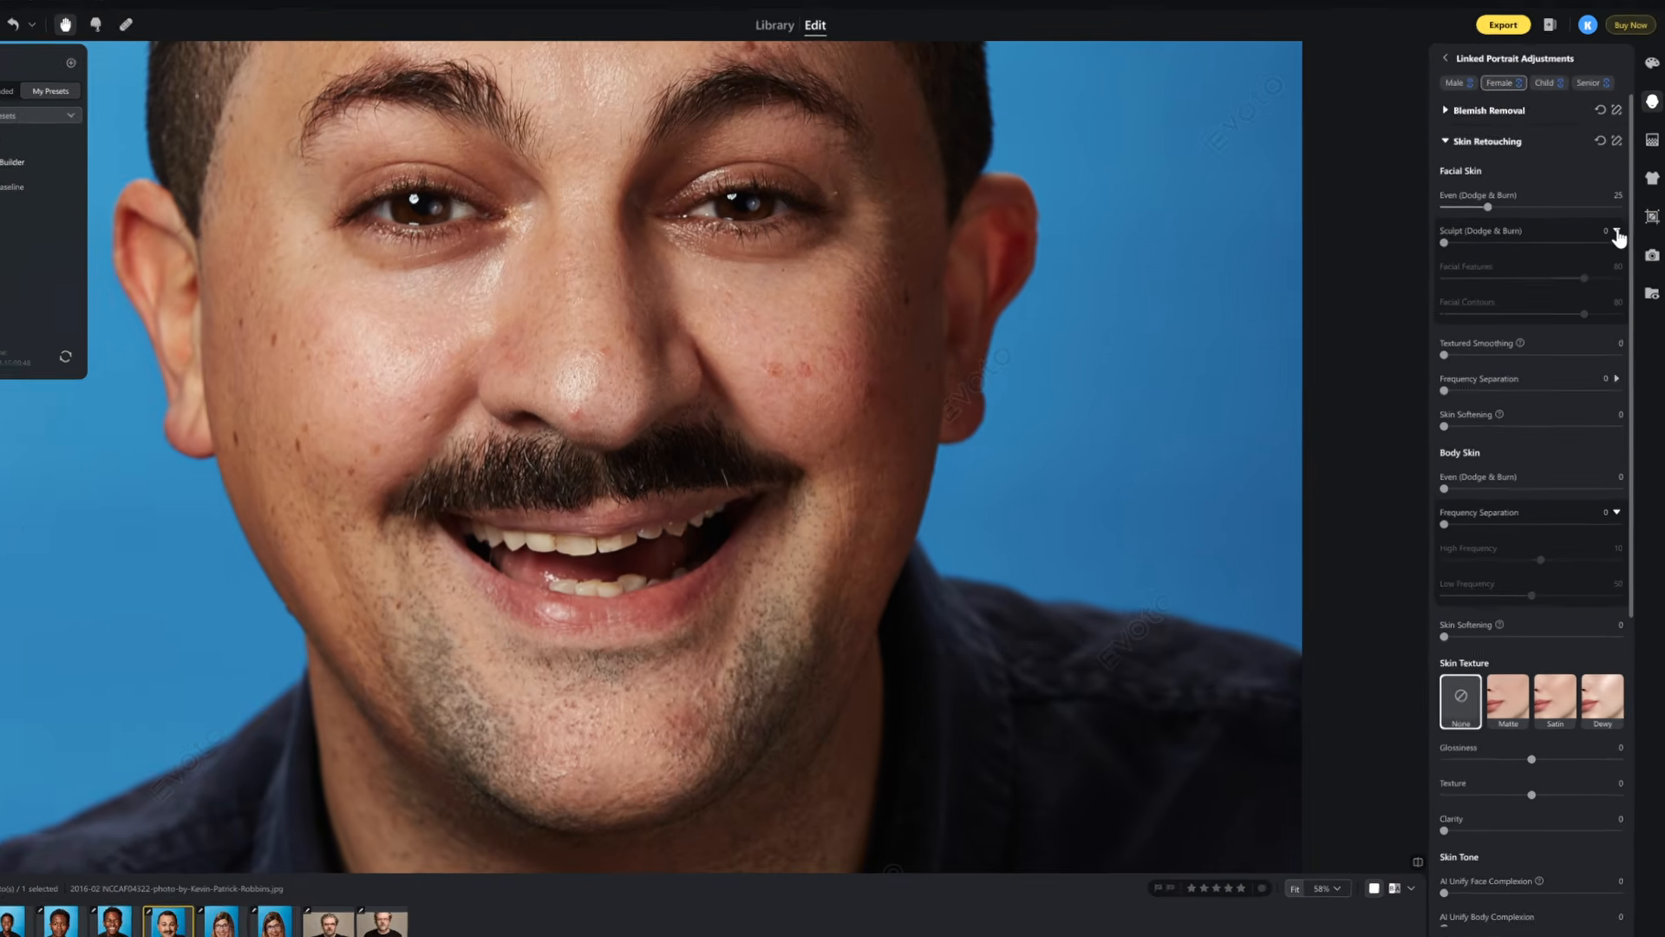
pyautogui.click(1616, 246)
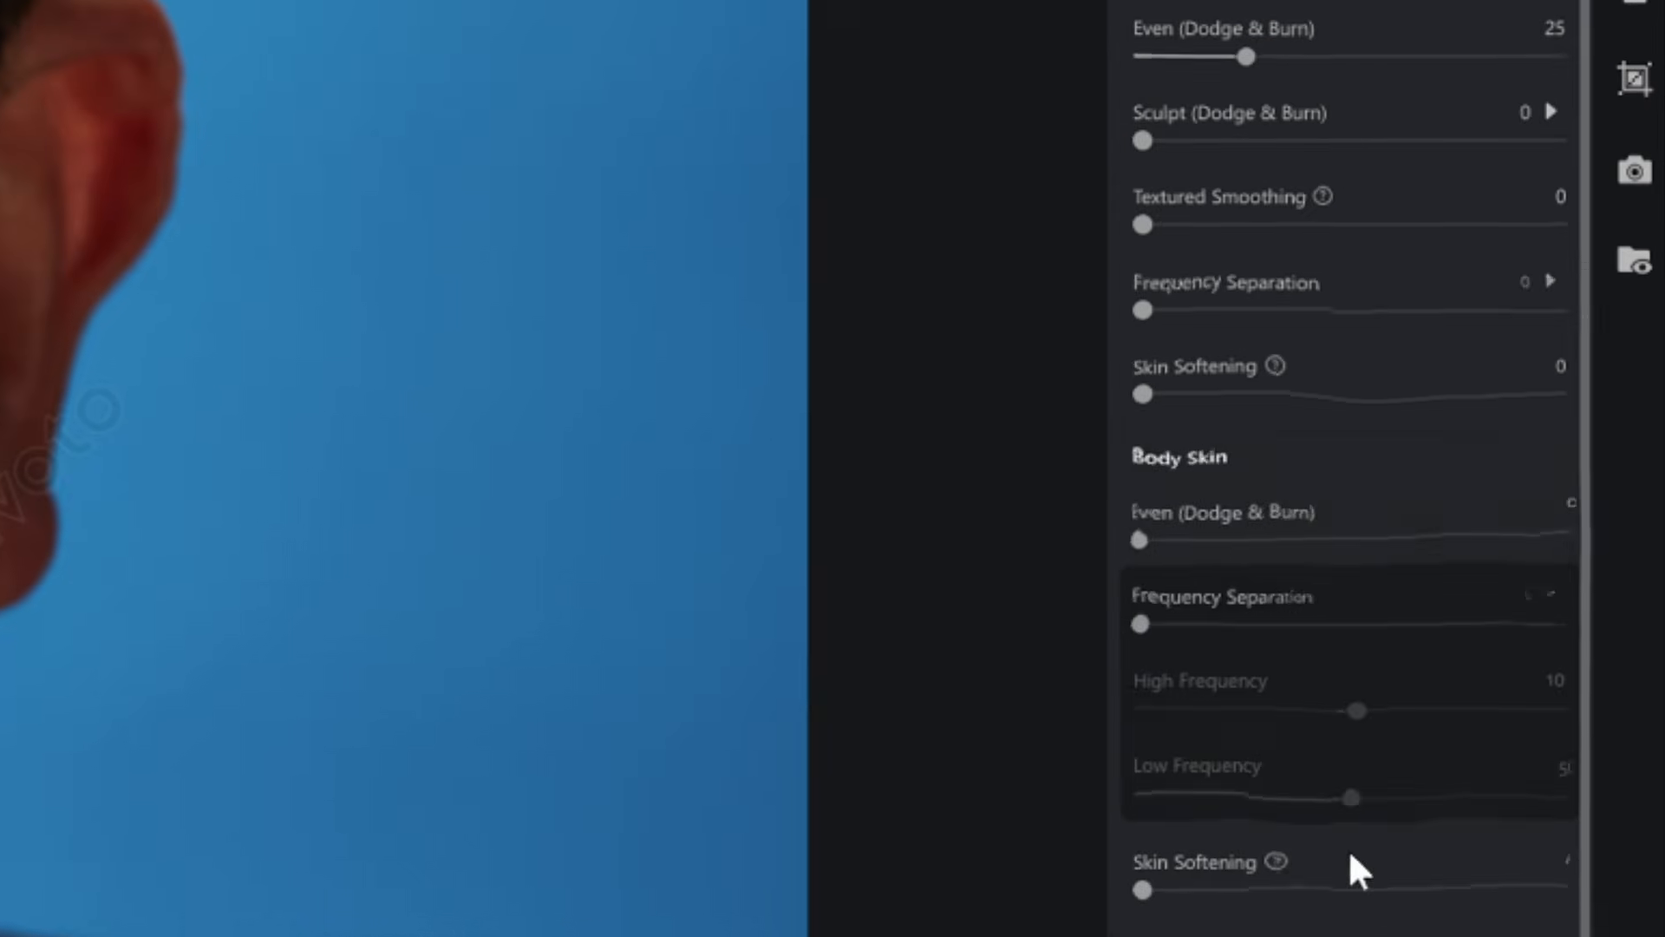
pyautogui.scroll(-3, 1367, 824)
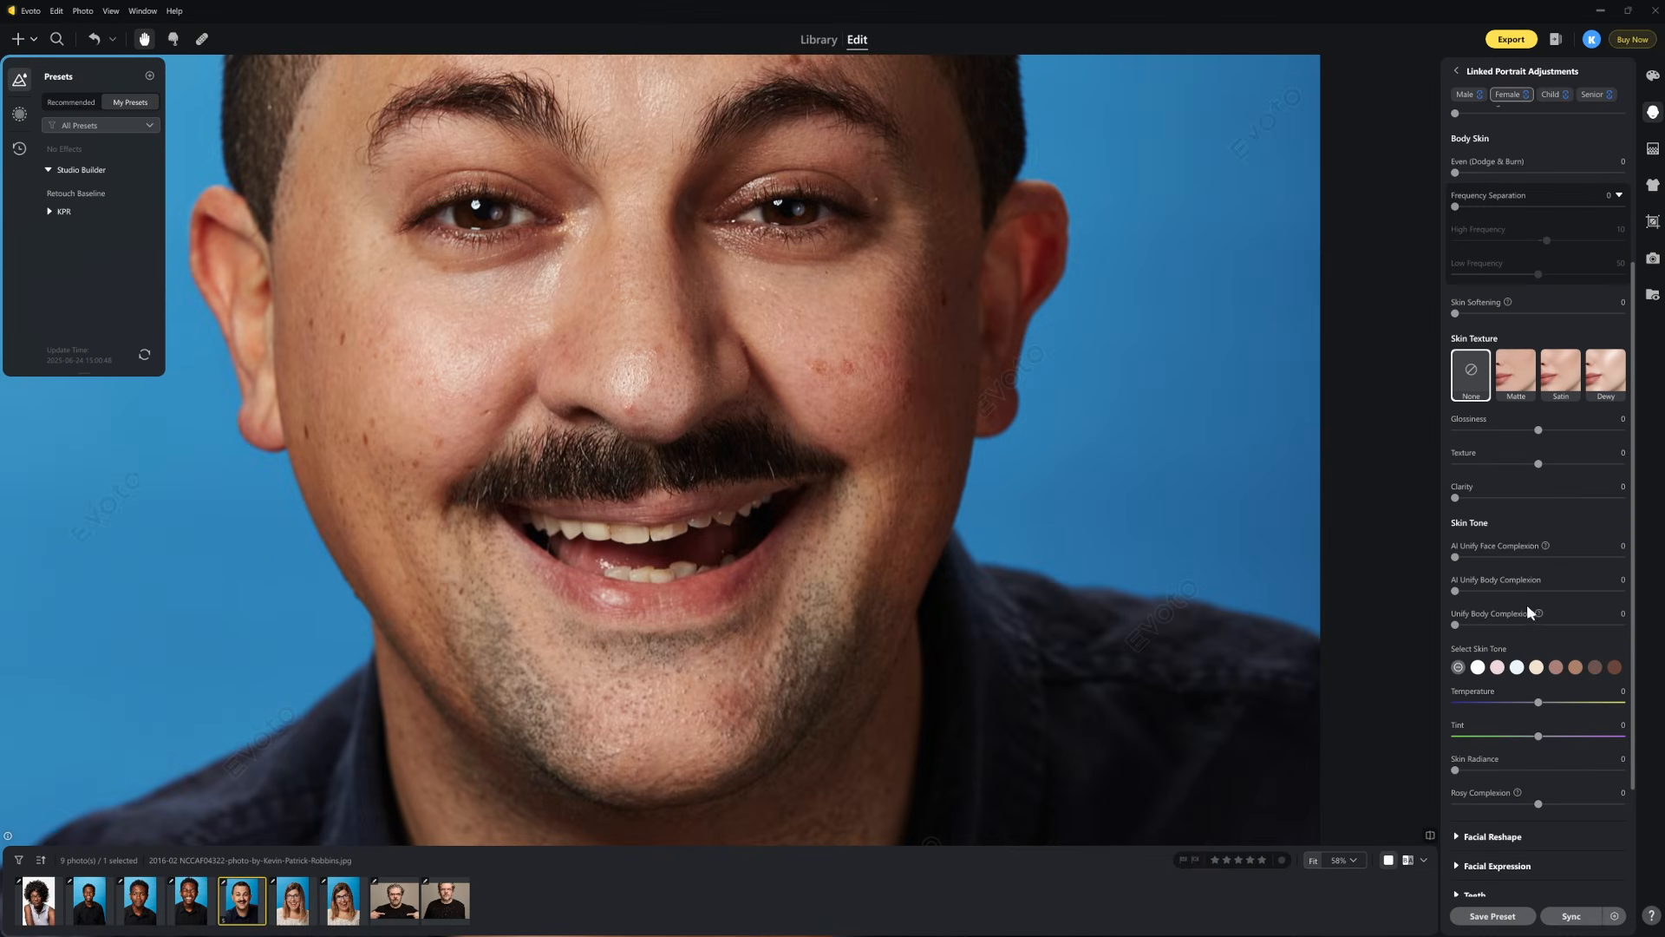
pyautogui.scroll(5, 1526, 776)
pyautogui.click(1457, 151)
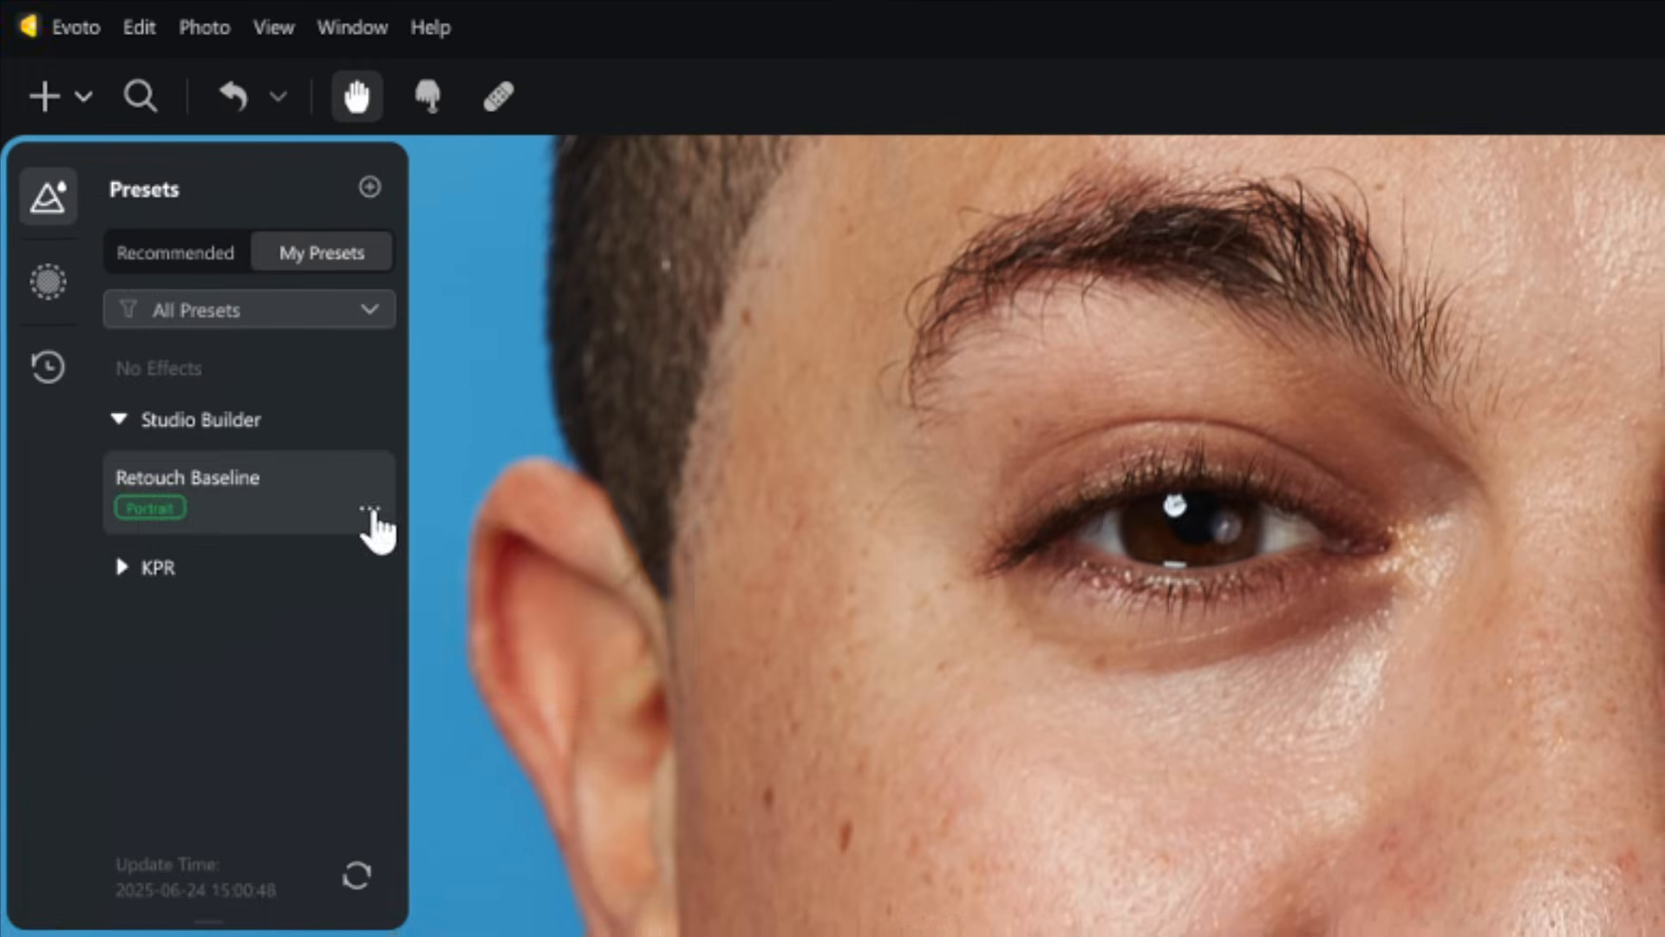
# - Update the Retouch Baseline preset with the current Portrait Retouching settings
pyautogui.rightClick(150, 206)
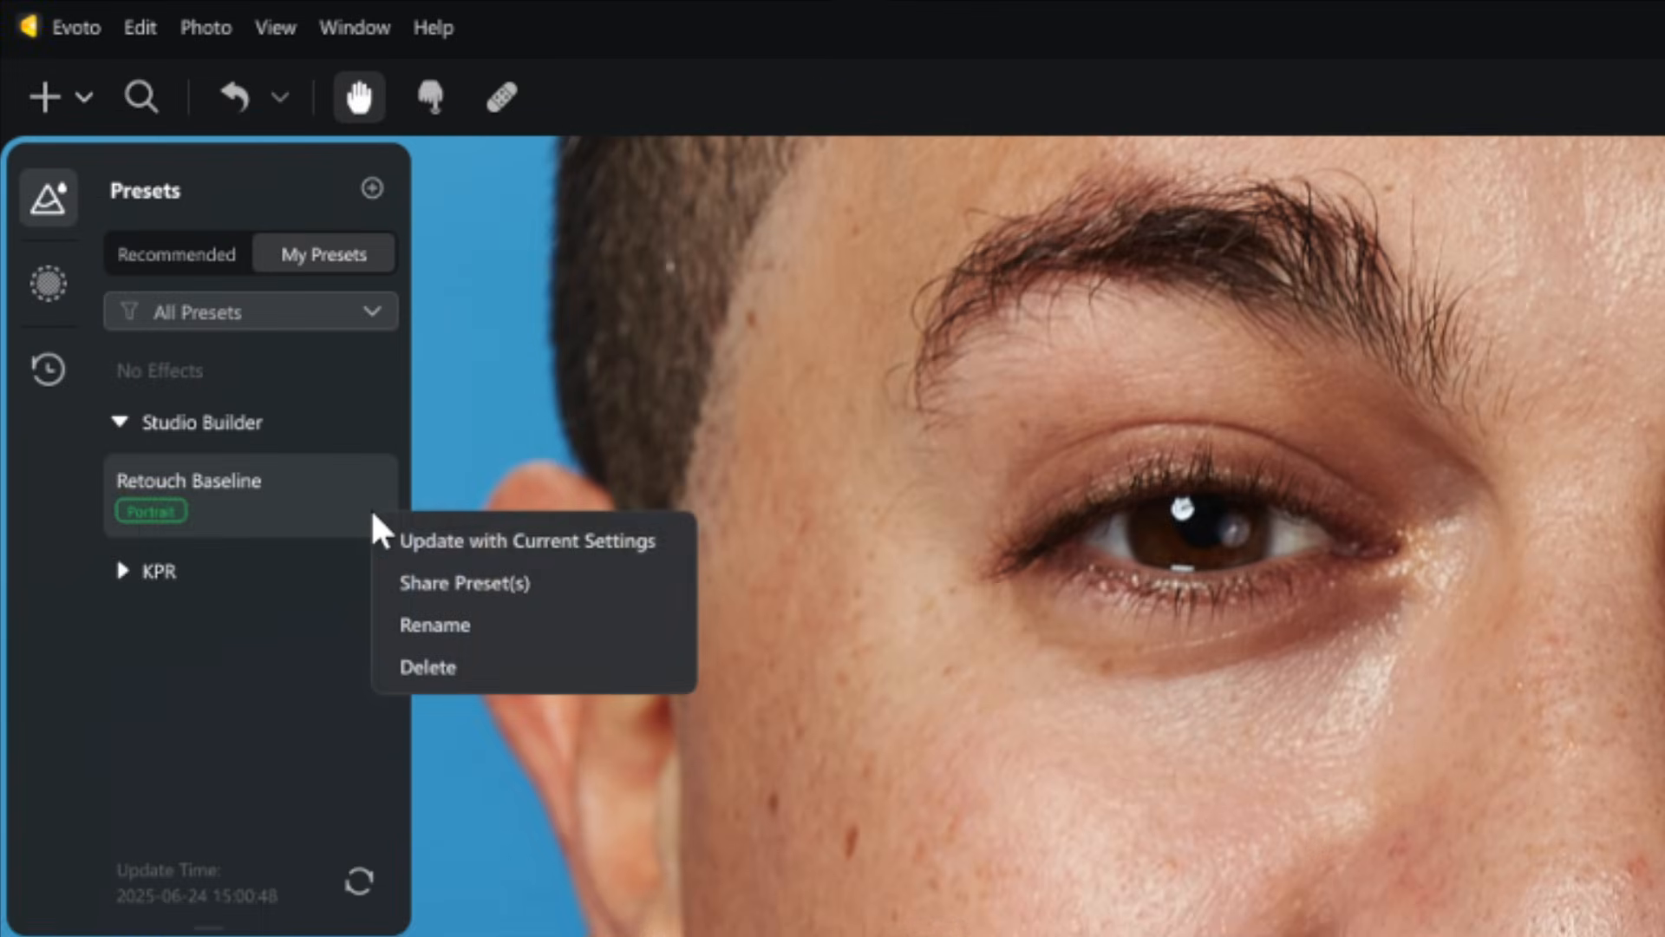
pyautogui.click(573, 540)
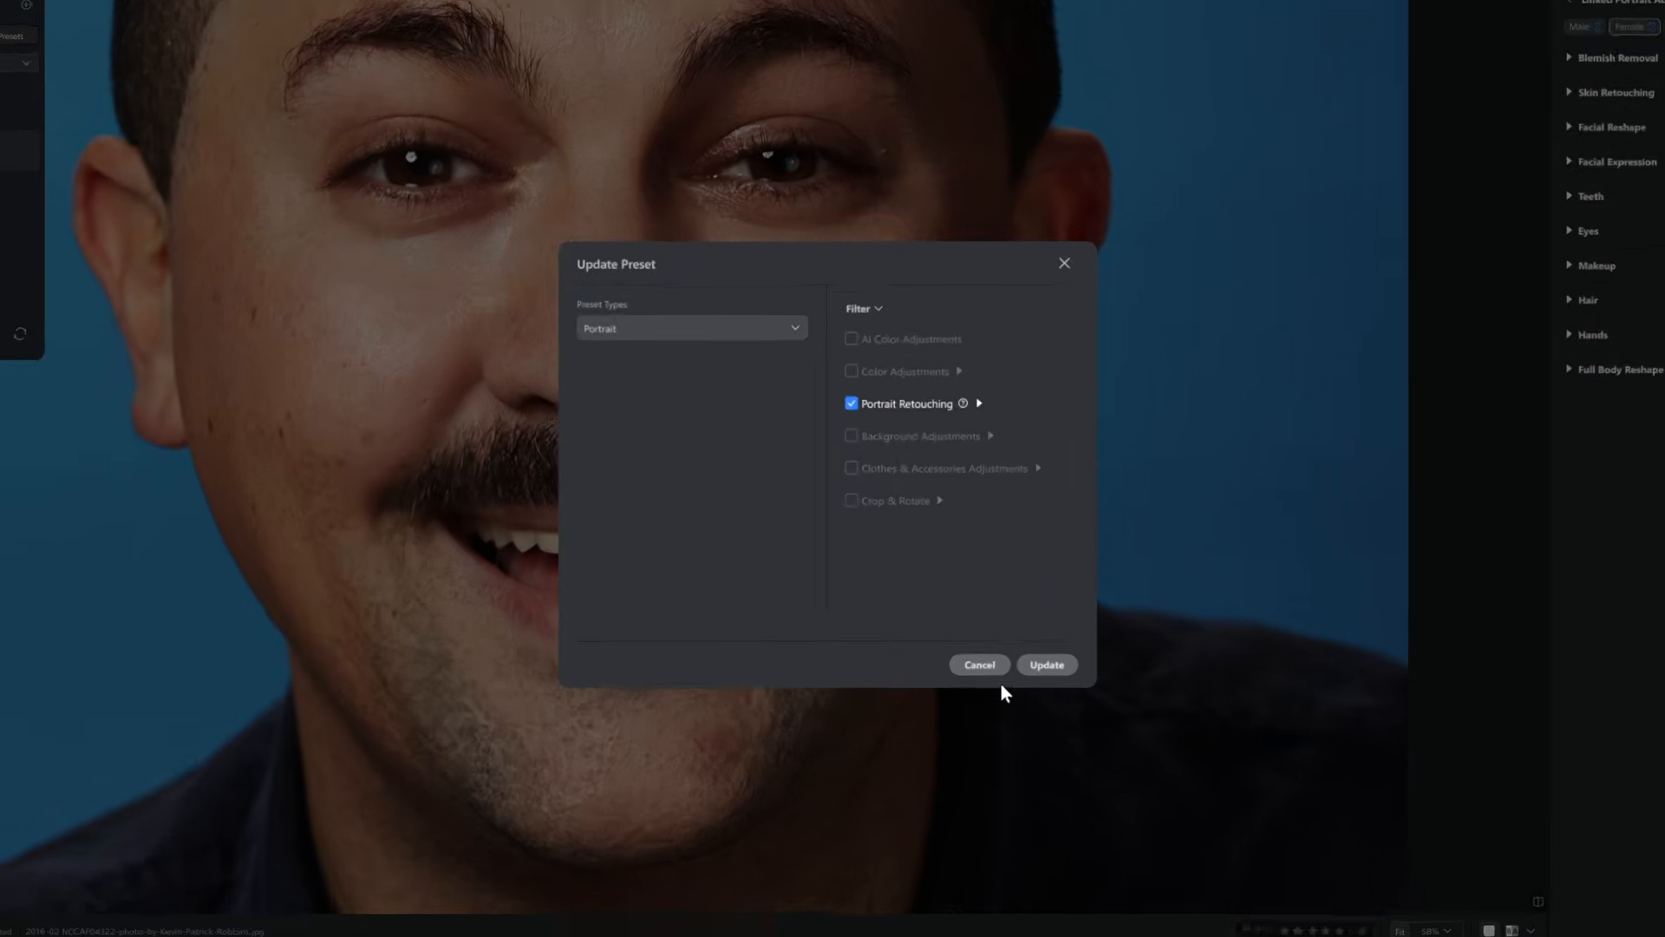
pyautogui.click(1374, 859)
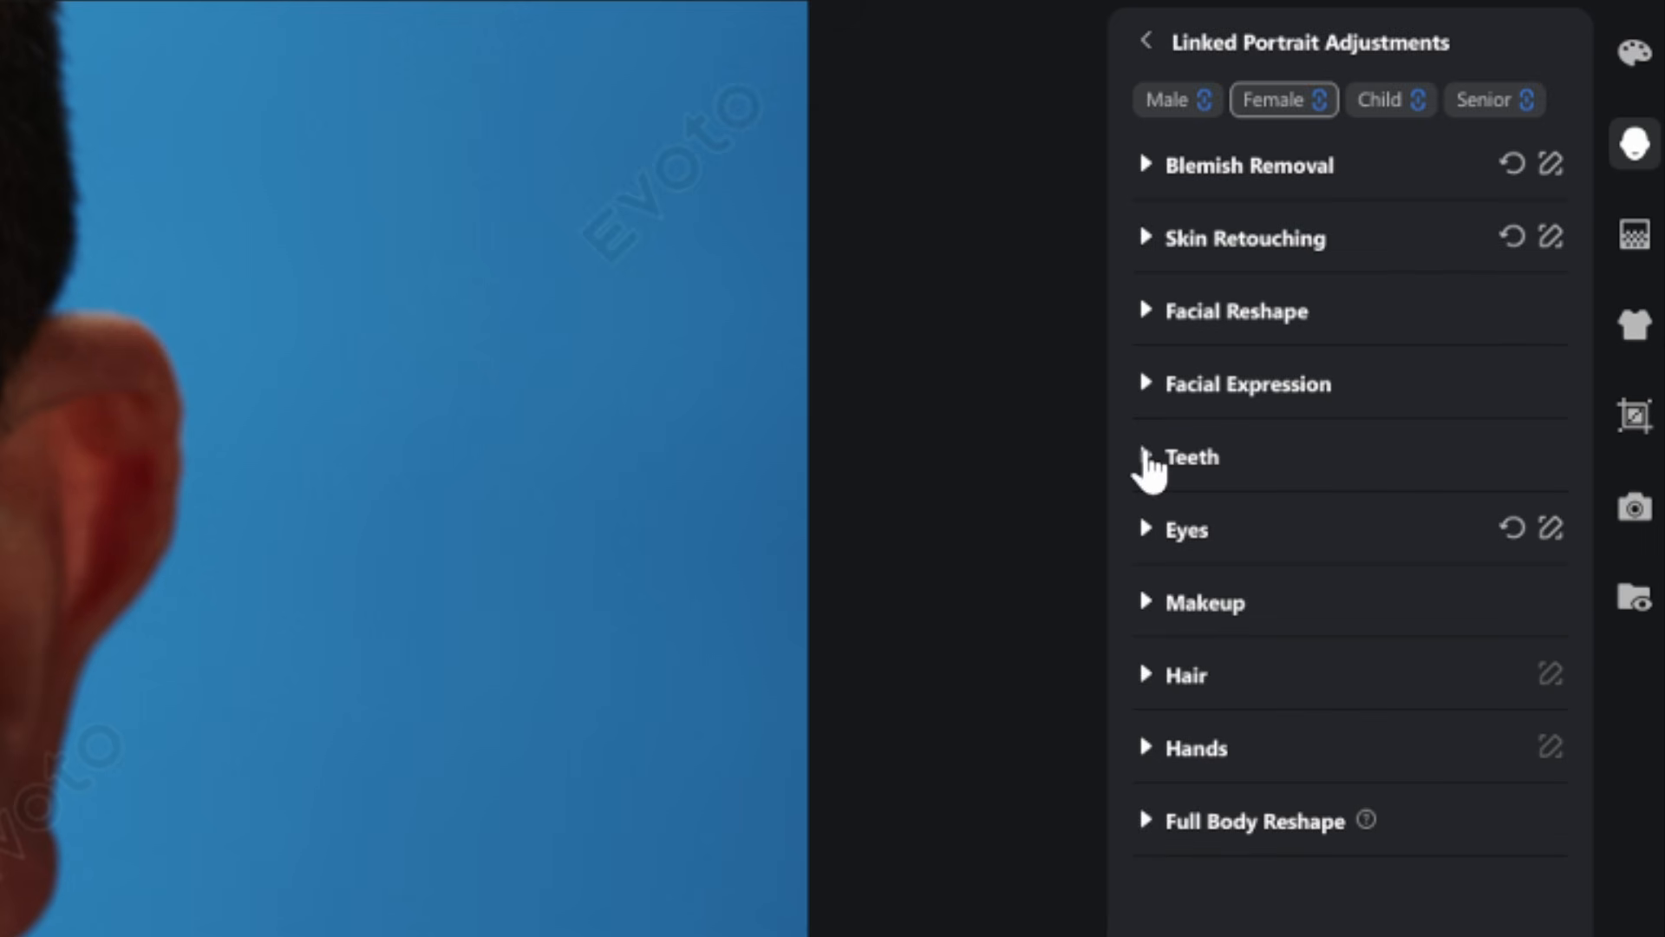
# - Show the Teeth settings and apply the Retouch Baseline preset to the portrait of the woman with glasses
pyautogui.click(1147, 457)
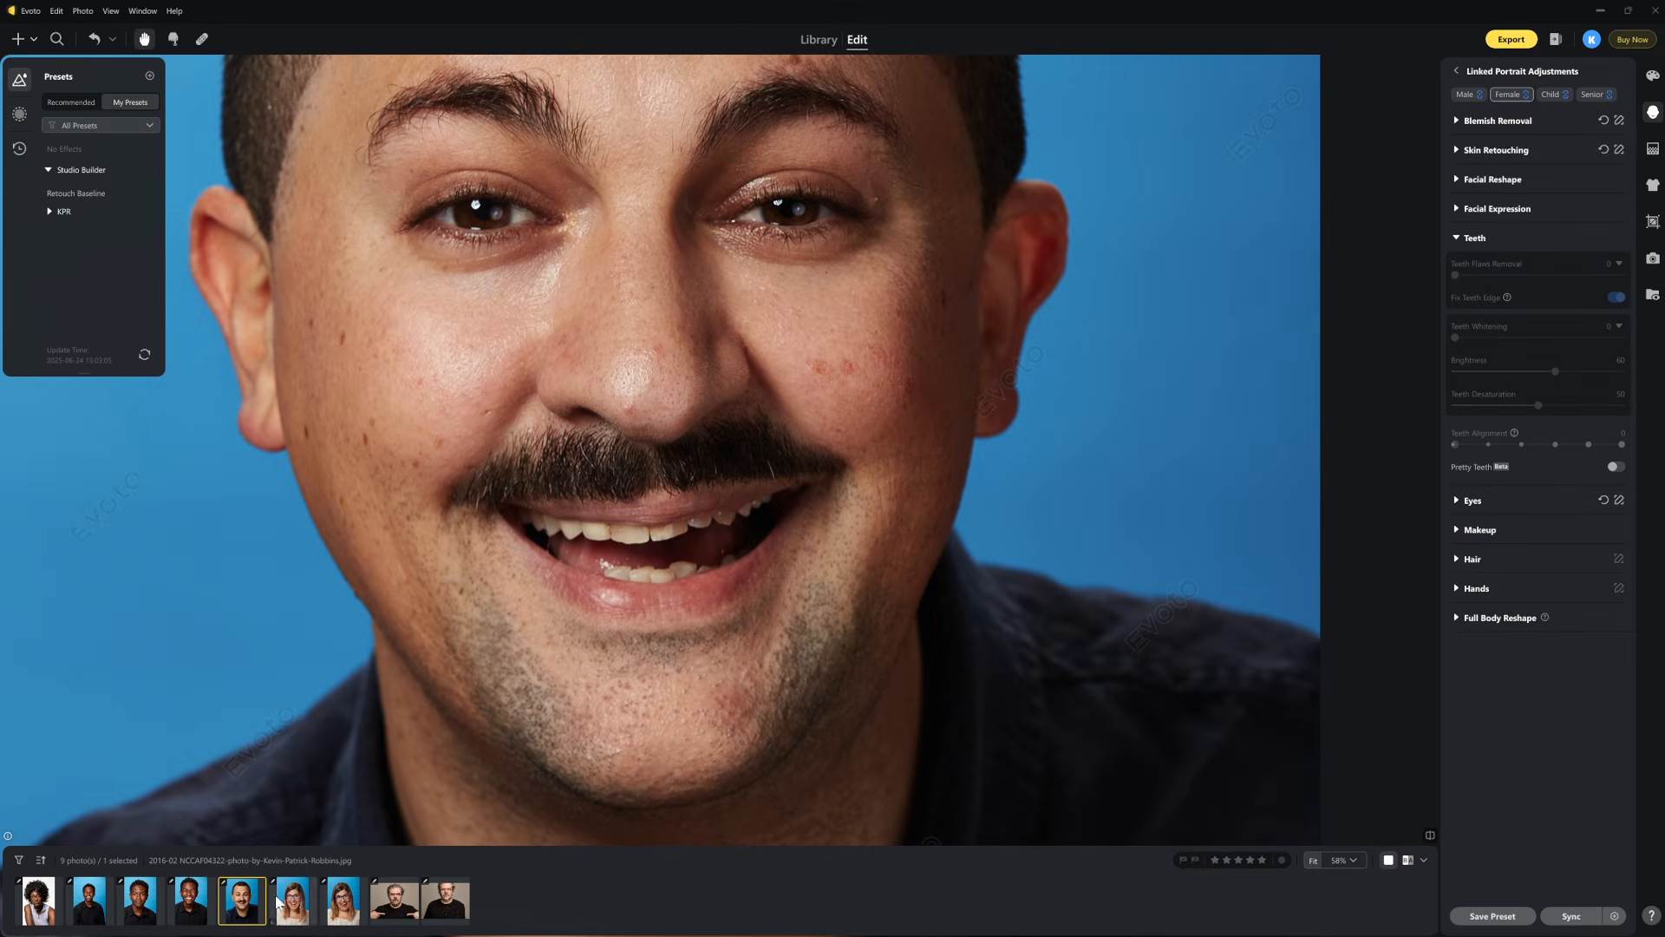
pyautogui.click(307, 902)
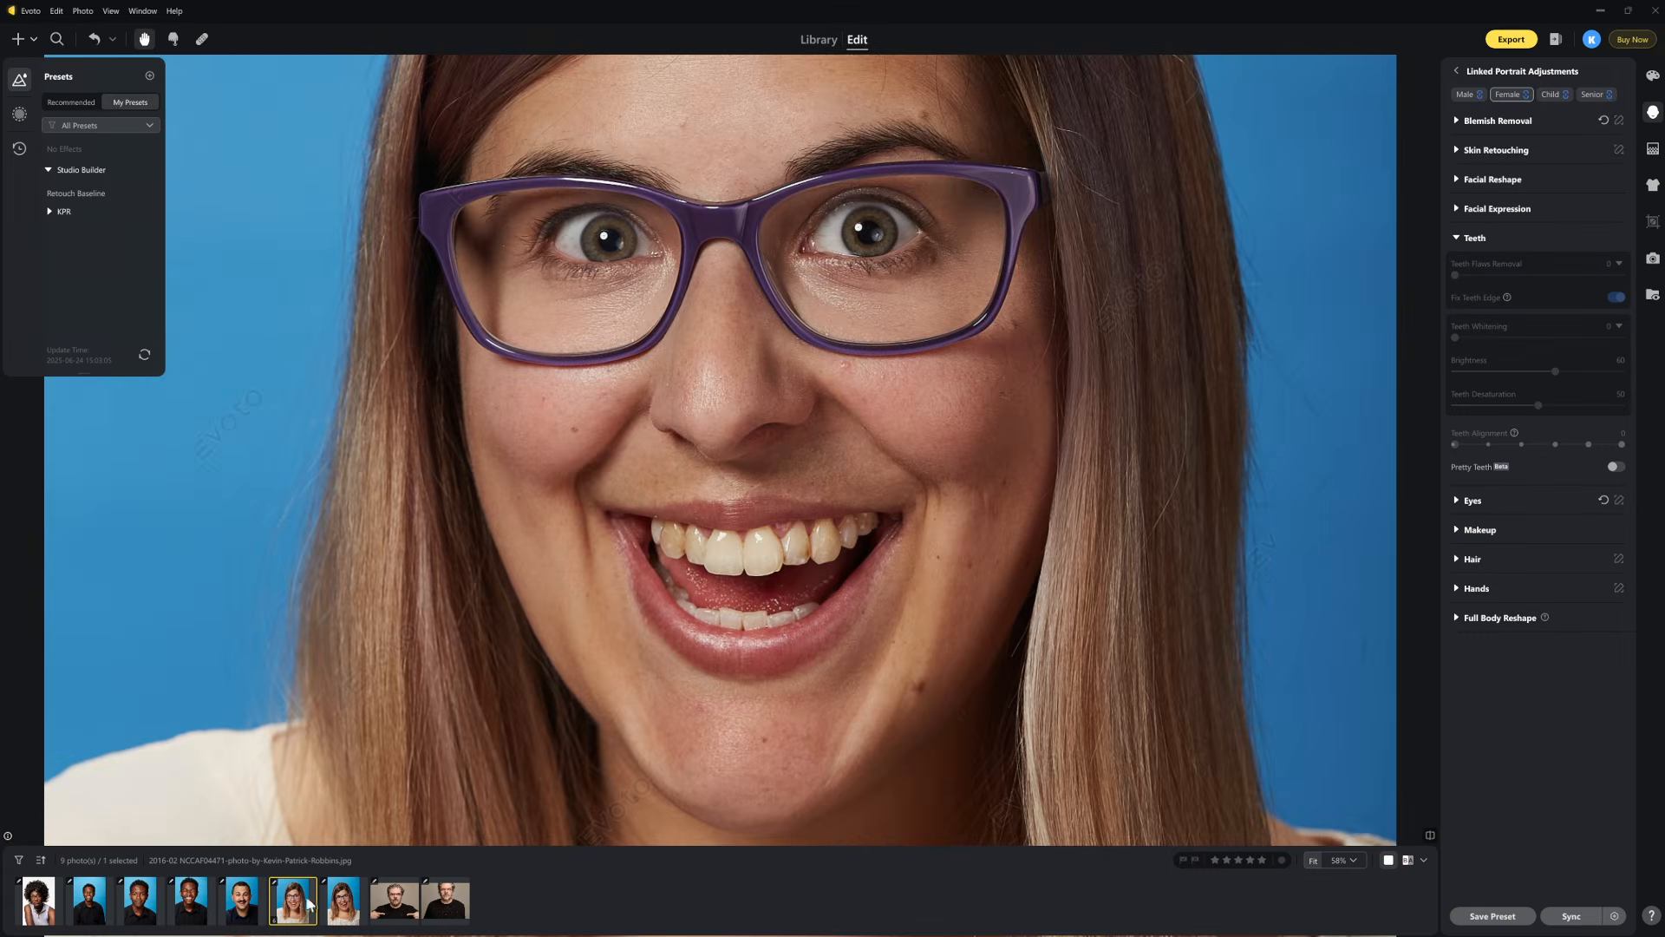
pyautogui.click(95, 196)
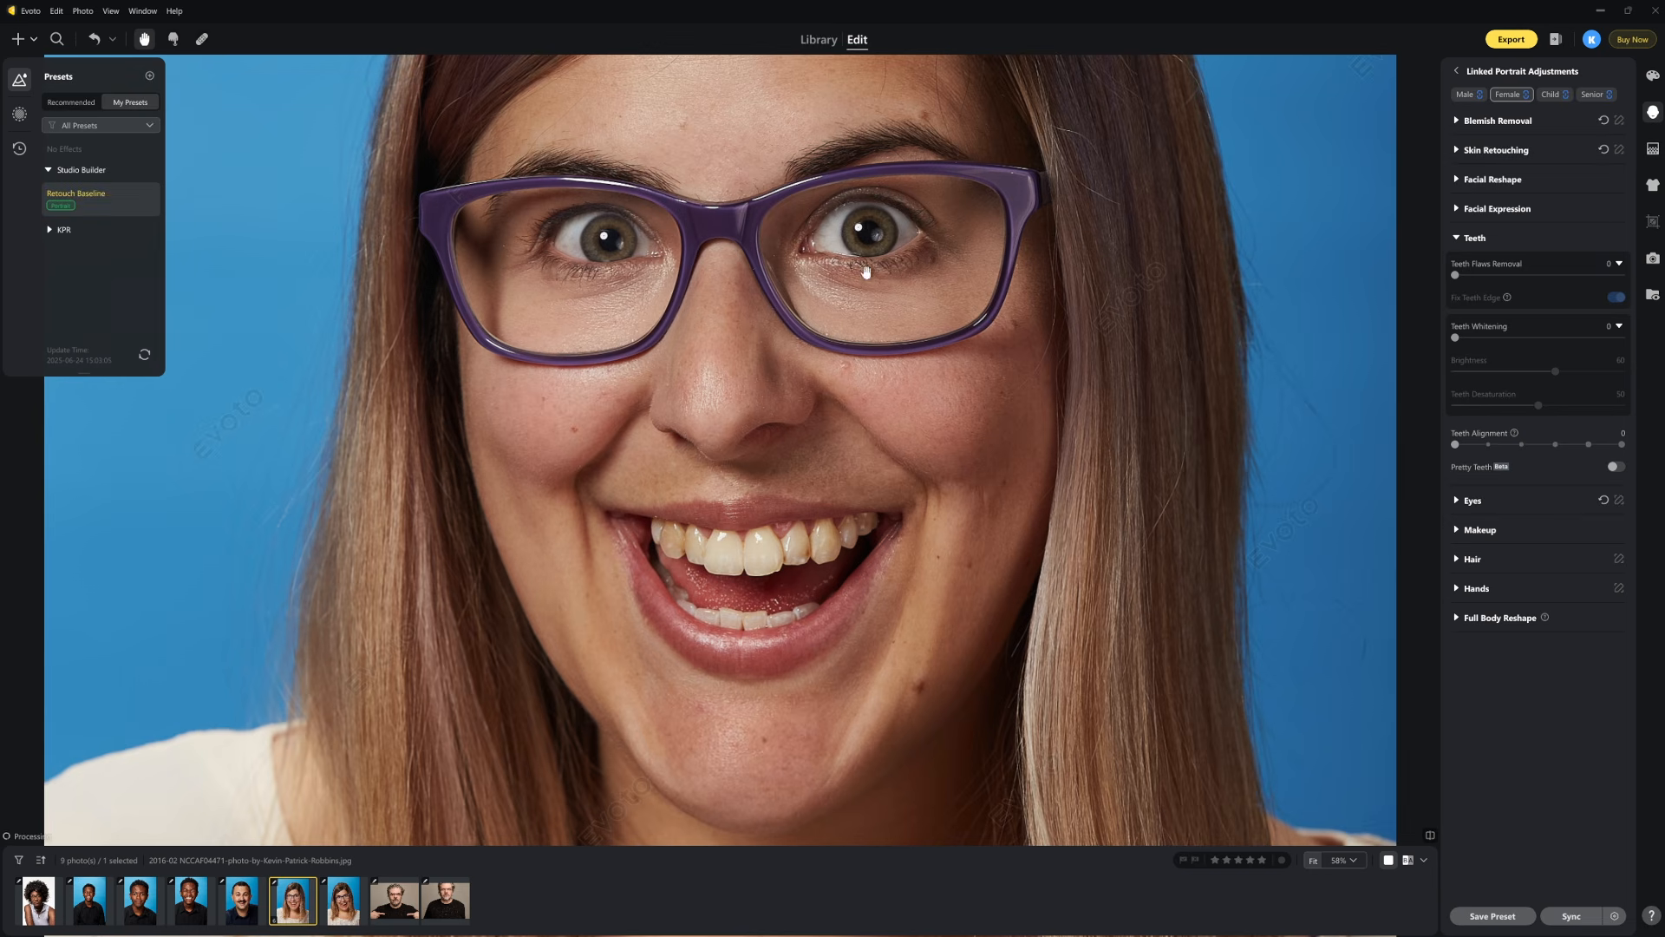
# - Set Teeth Flaws Removal to 51 for the woman with glasses and inspect her teeth up close
pyautogui.scroll(5, 772, 605)
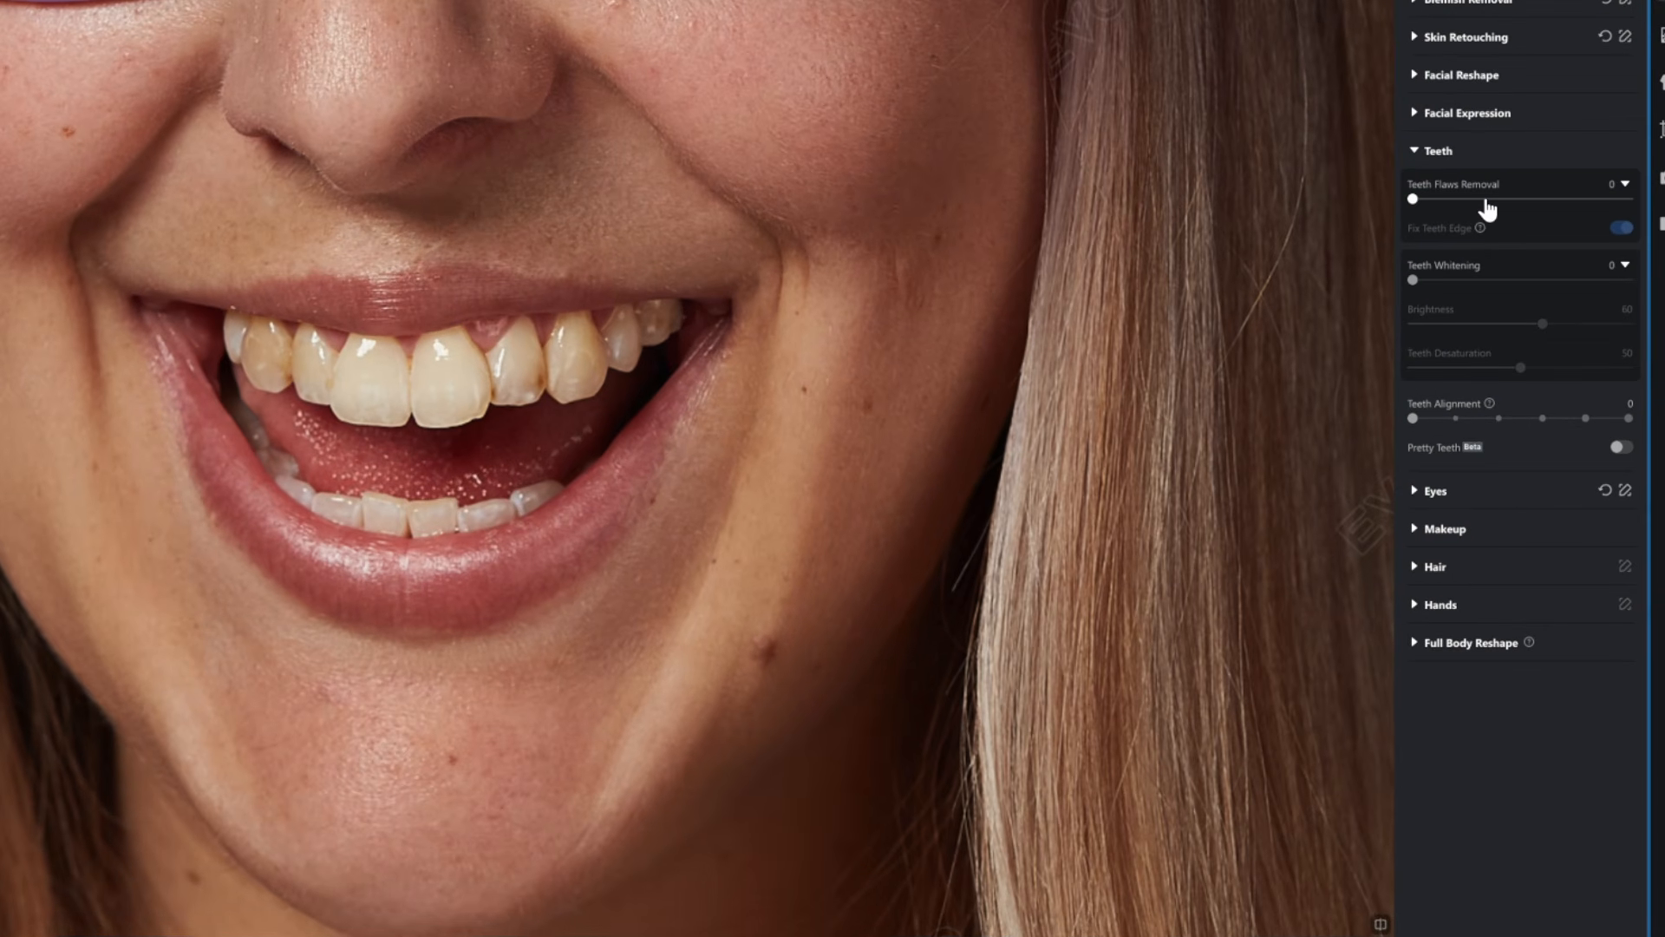
pyautogui.moveTo(1486, 199); pyautogui.dragTo(1523, 200)
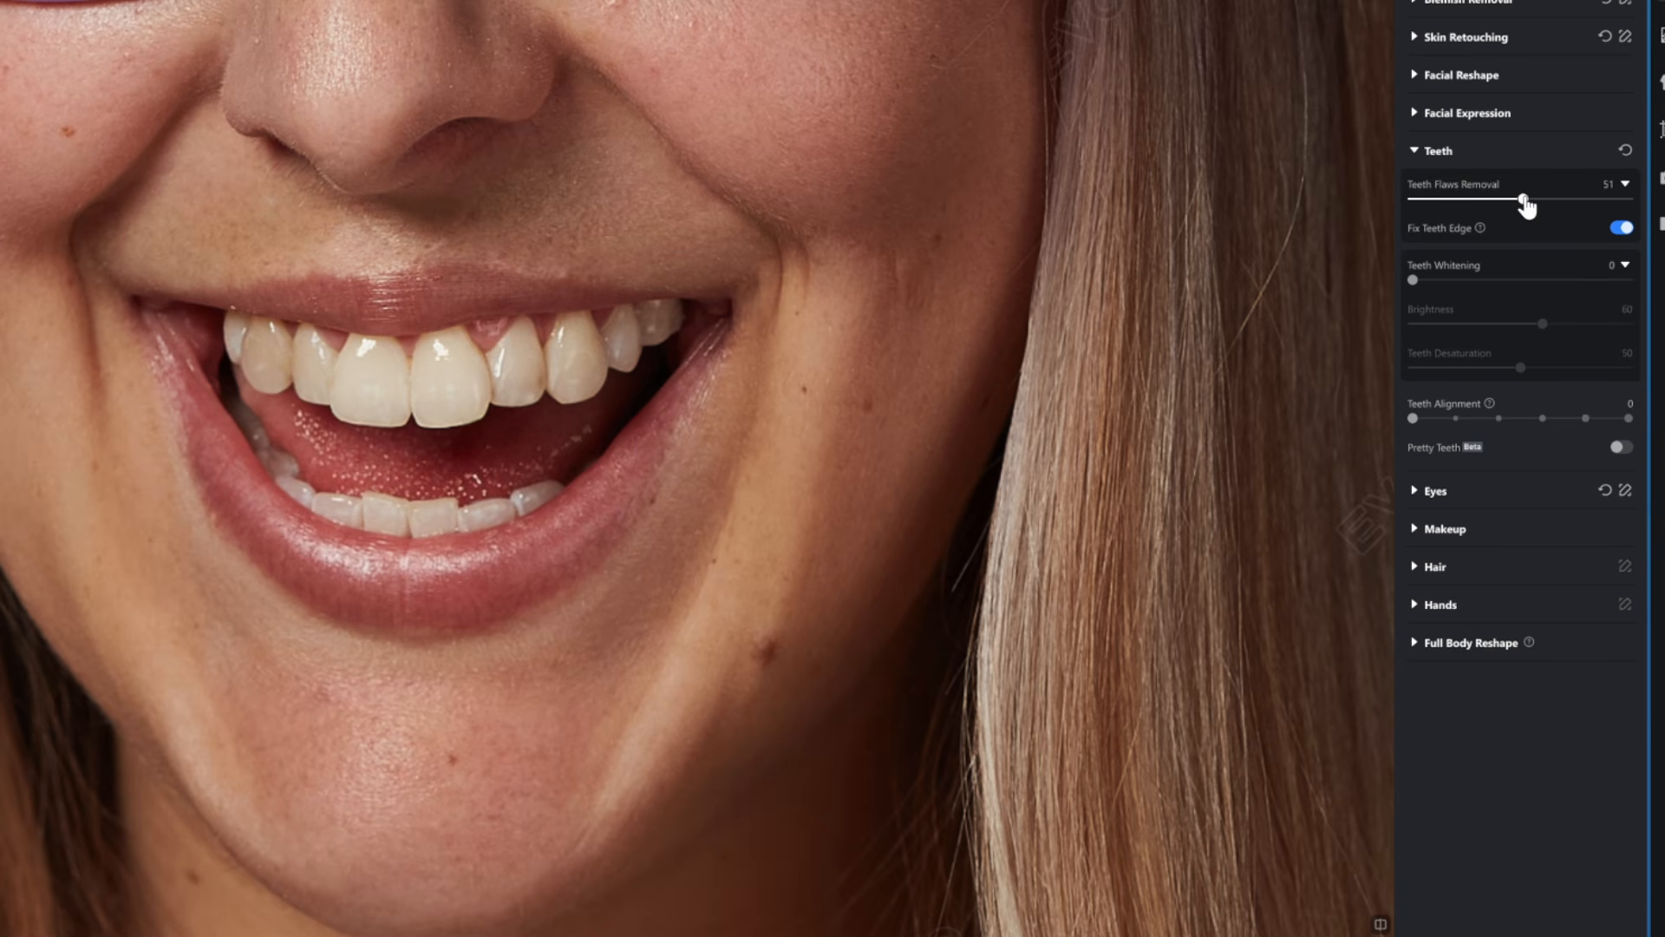
pyautogui.scroll(3, 784, 417)
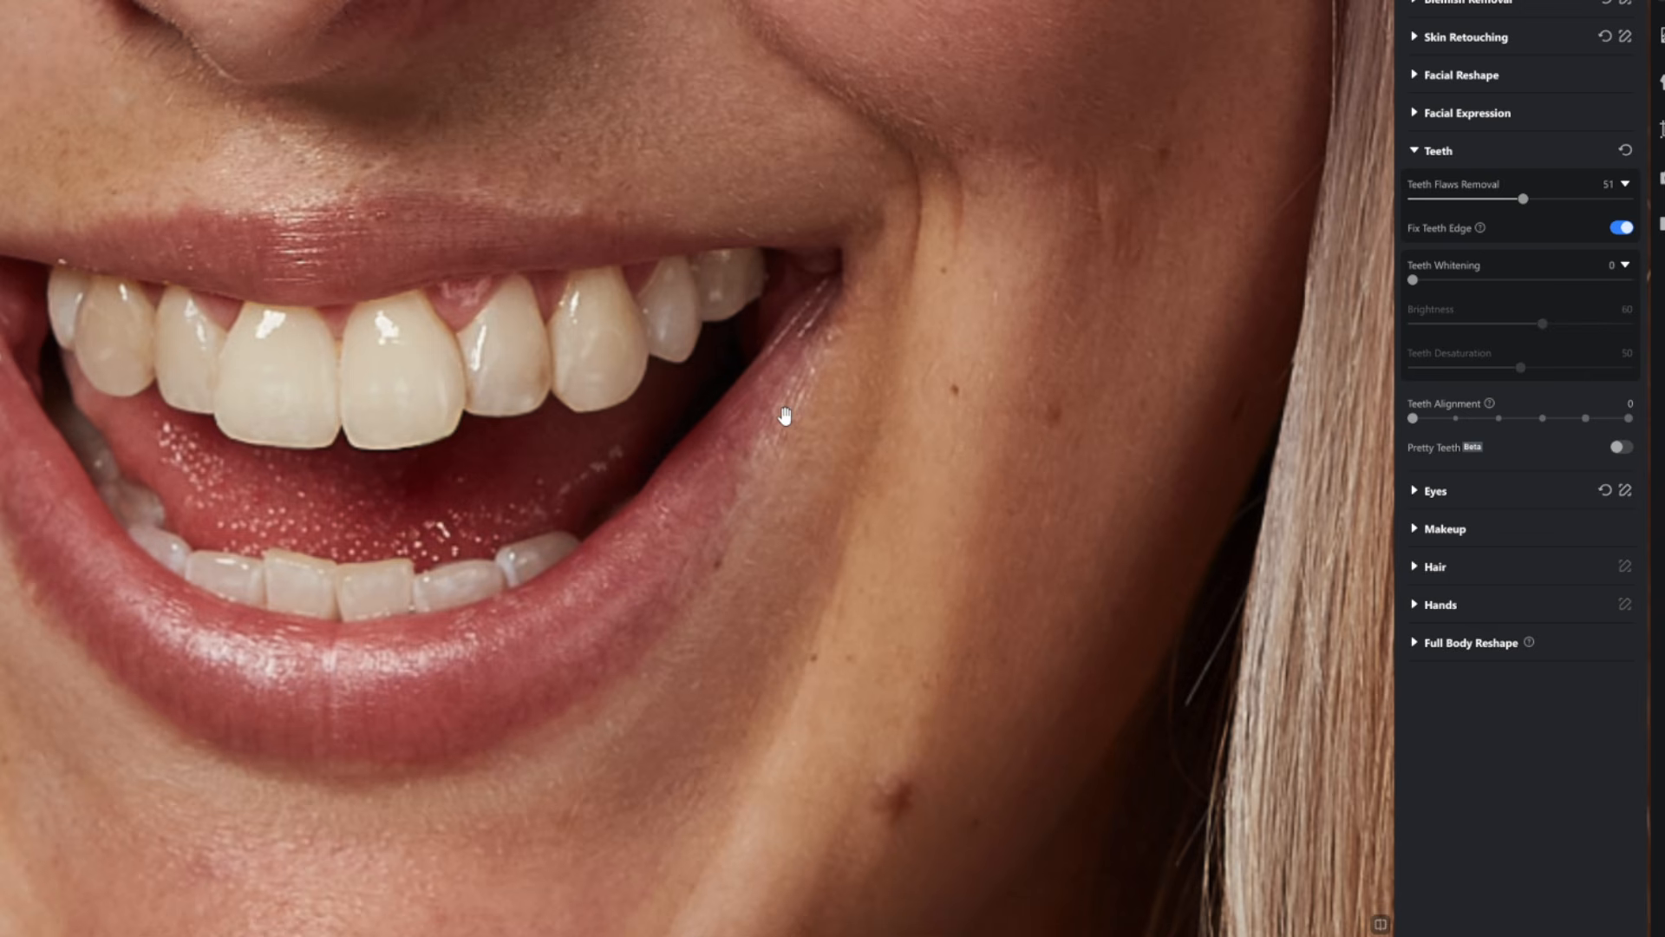
# - Compare the edges of the woman's teeth with Fix Teeth Edge off and on, leaving it on
pyautogui.moveTo(785, 417); pyautogui.dragTo(891, 370)
pyautogui.click(1621, 228)
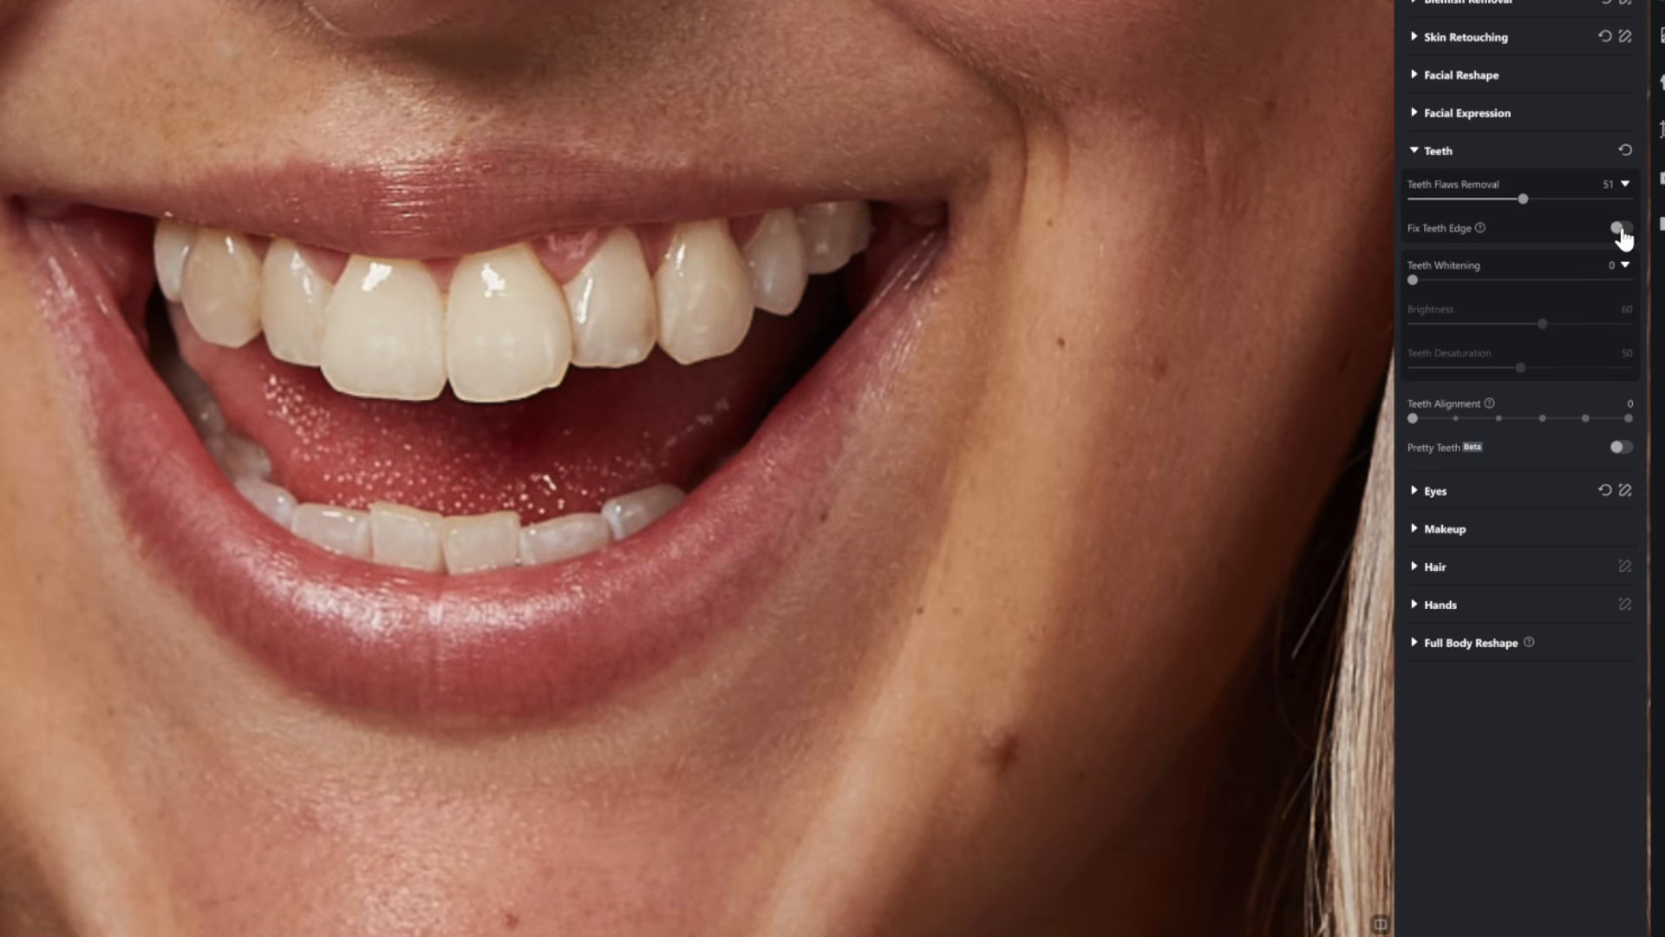
pyautogui.click(1621, 228)
pyautogui.hotkey('ctrl', '+')
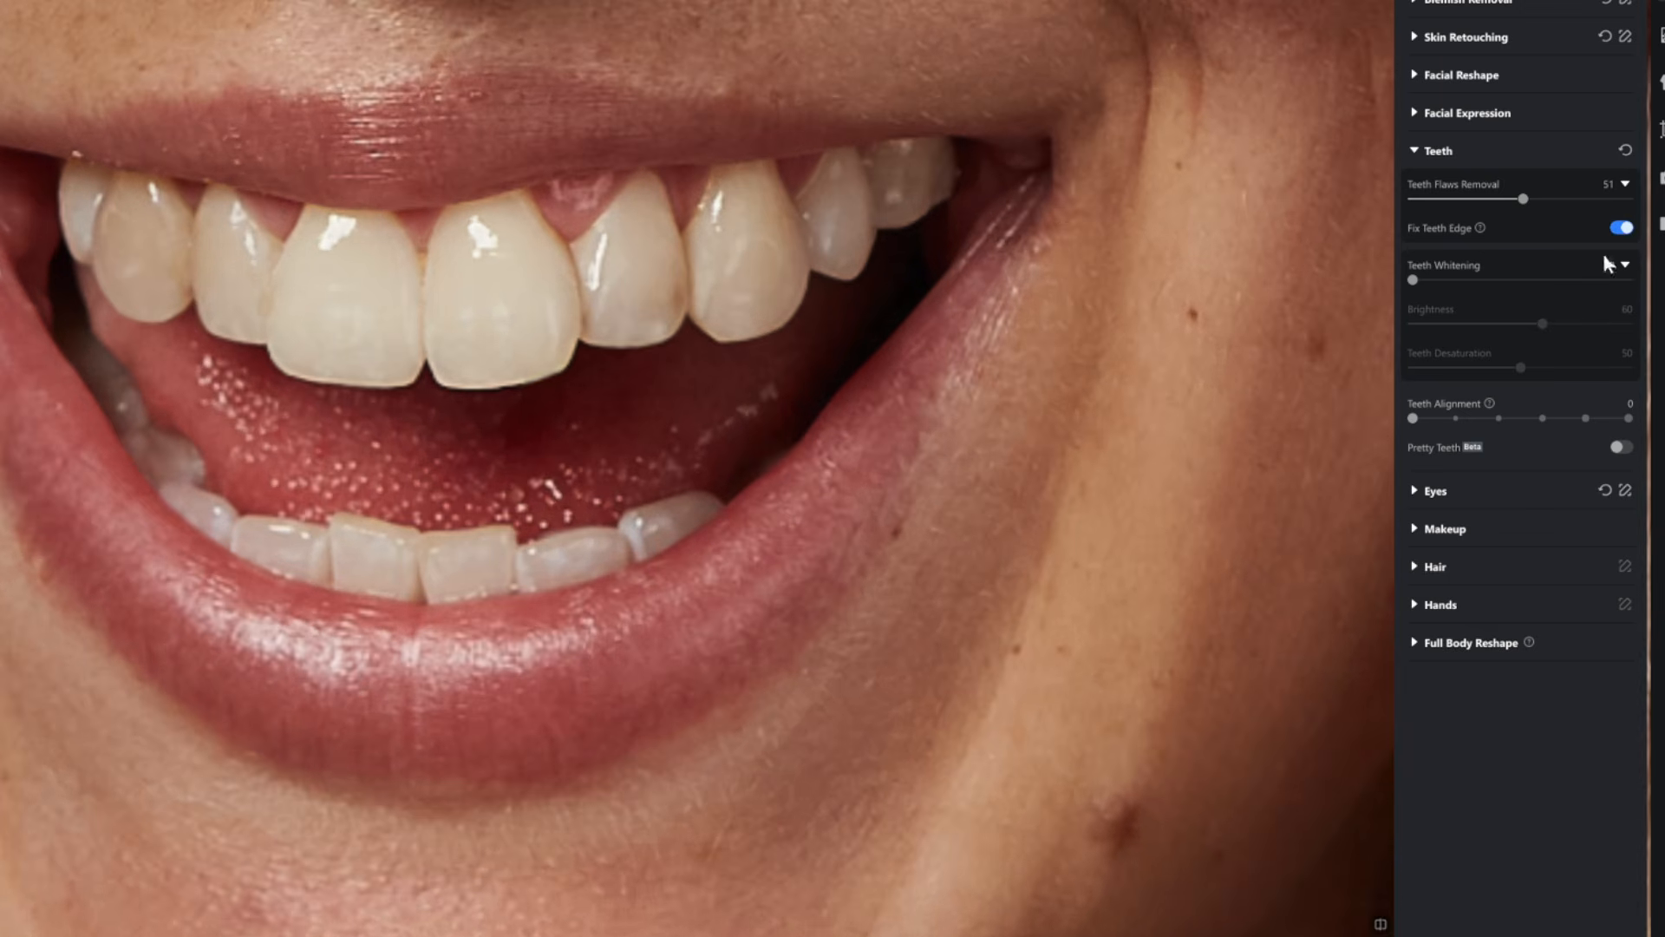
pyautogui.click(1621, 228)
pyautogui.click(1621, 228)
pyautogui.click(1621, 228)
pyautogui.click(1621, 228)
# - Set Teeth Whitening to 100 for the woman with glasses and check the effect on the whole portrait
pyautogui.moveTo(1510, 281); pyautogui.dragTo(1642, 280)
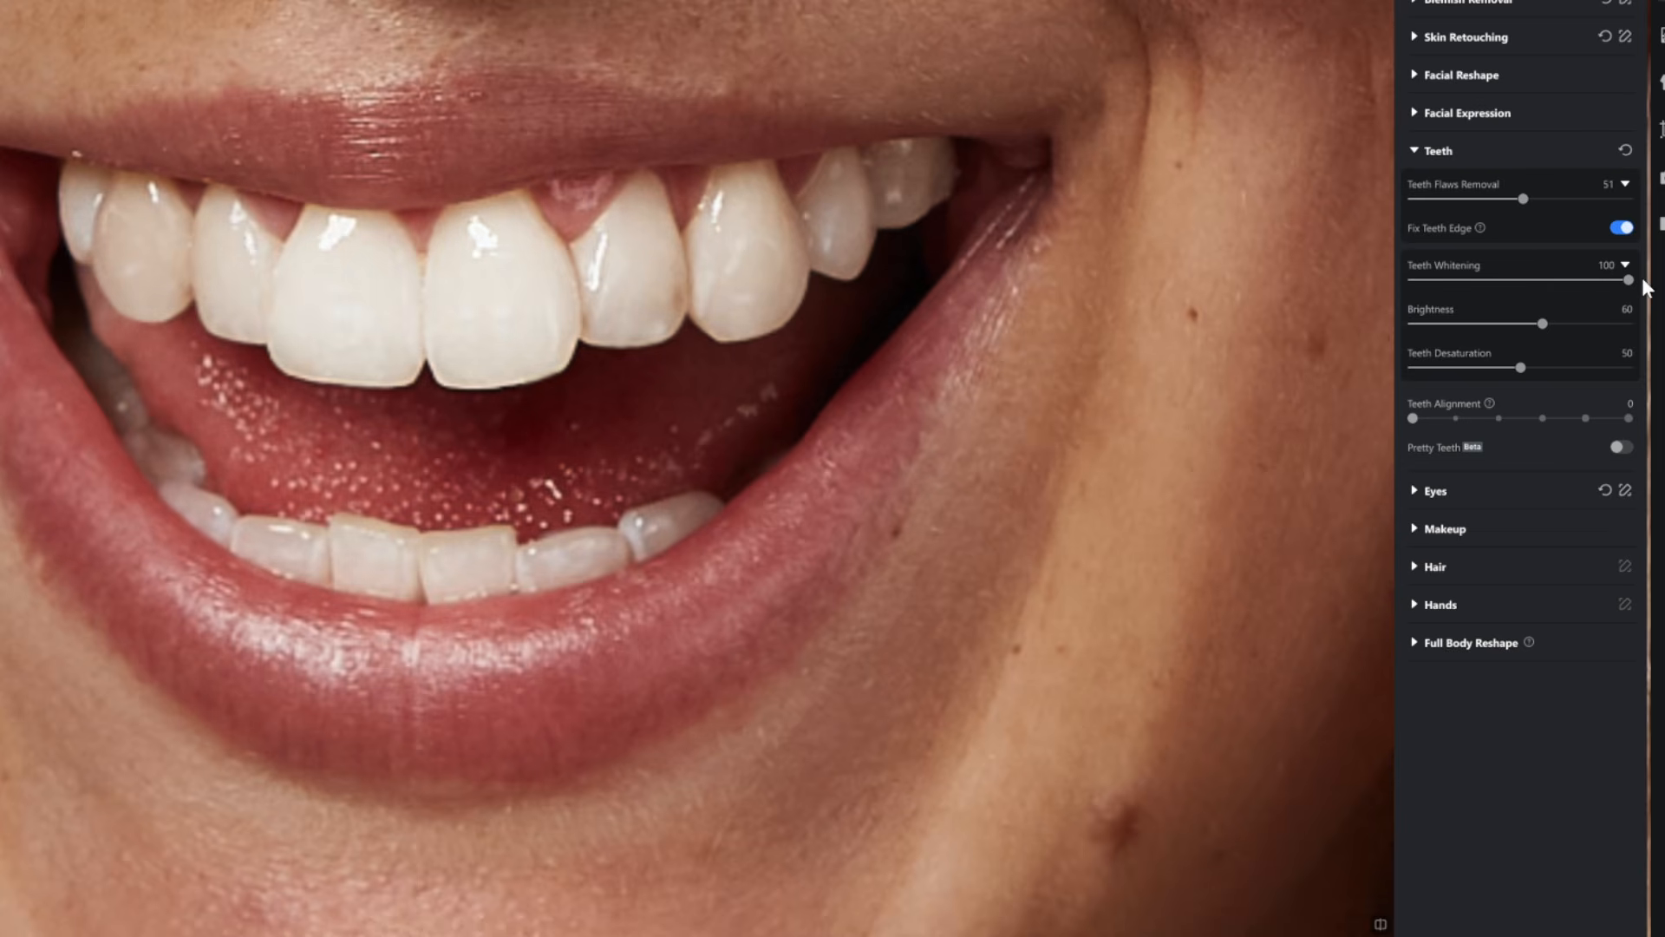
pyautogui.scroll(-6, 703, 403)
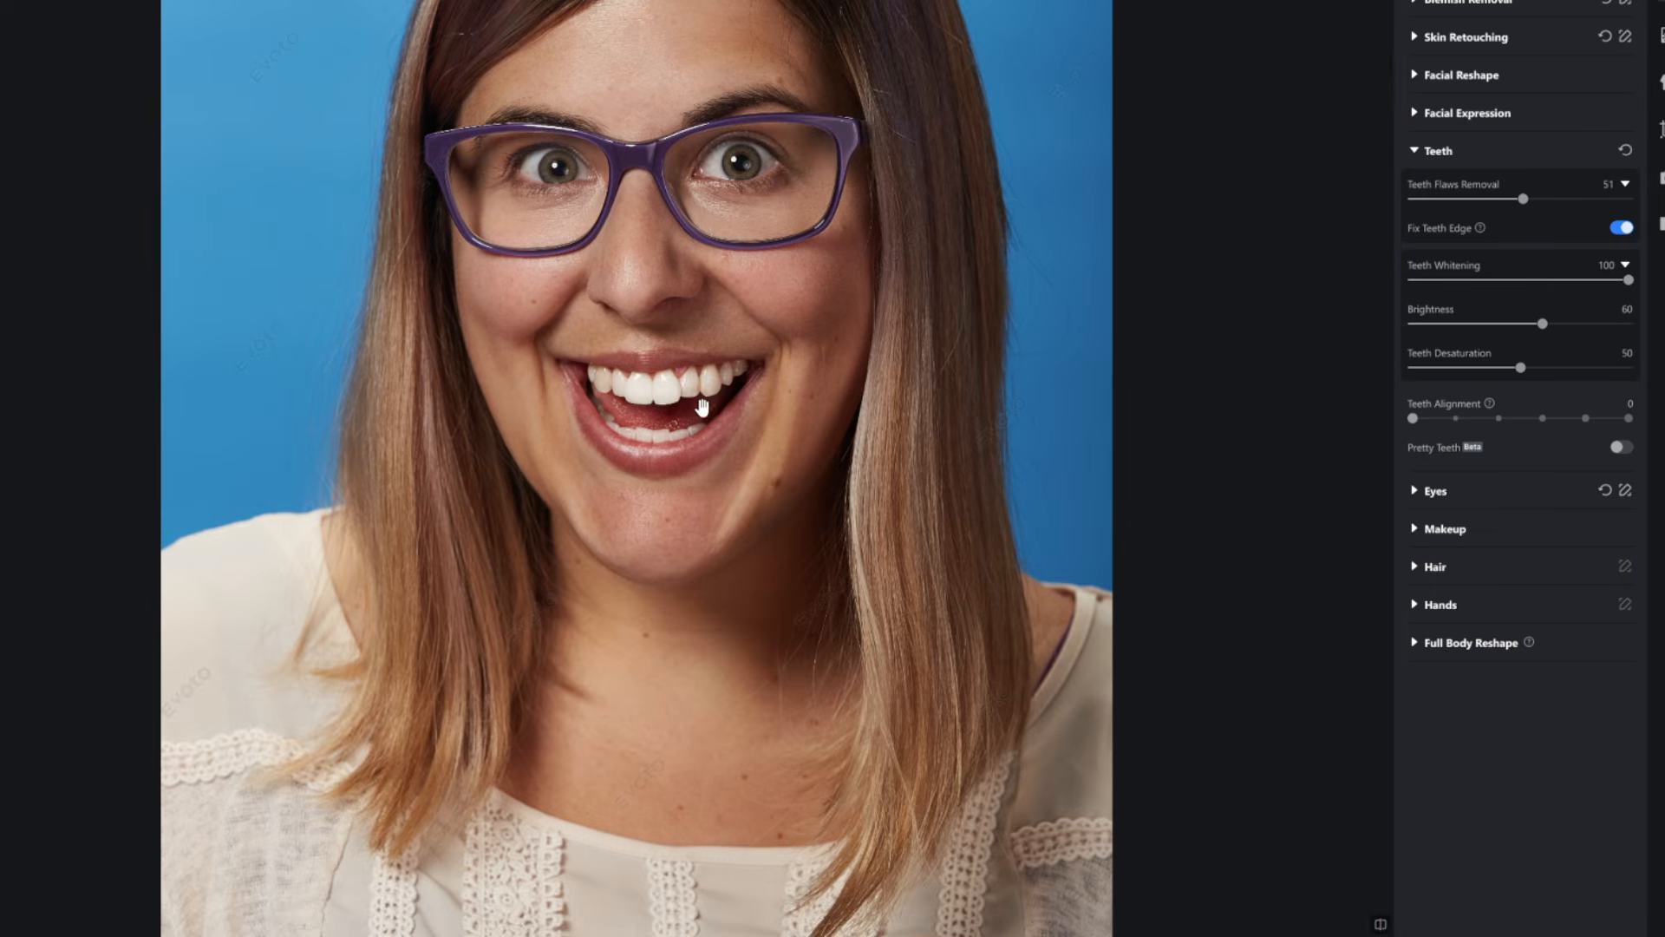
# - Set Teeth Whitening and Teeth Desaturation to 60 for the woman with glasses
pyautogui.moveTo(759, 412); pyautogui.dragTo(521, 457)
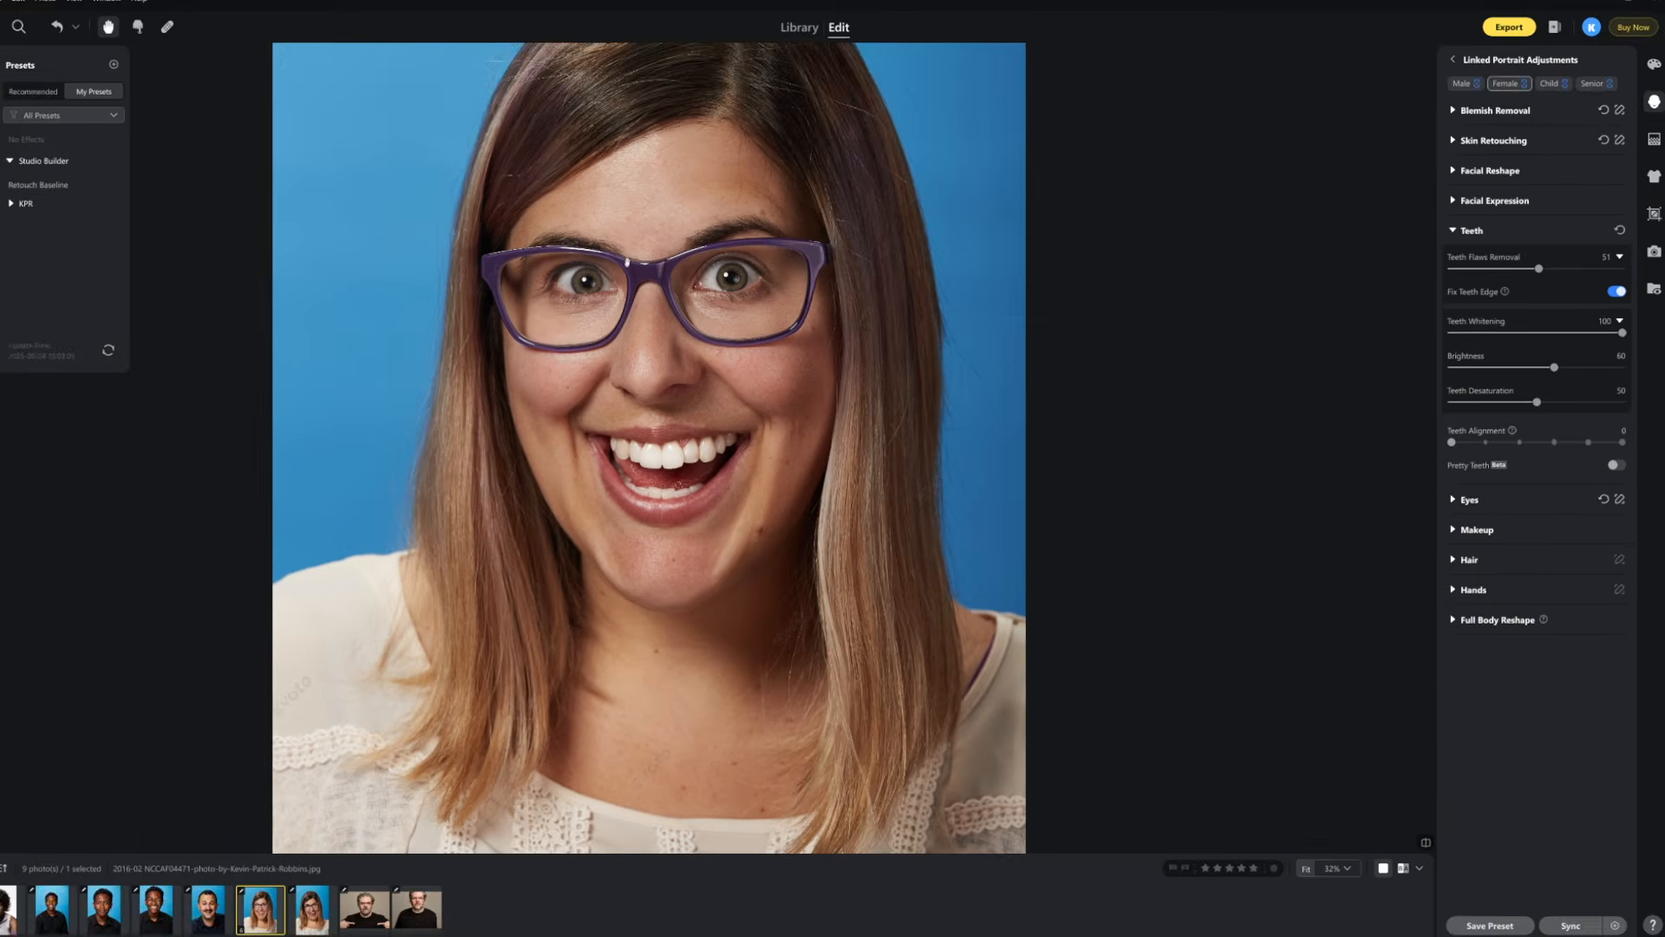
pyautogui.scroll(5, 671, 479)
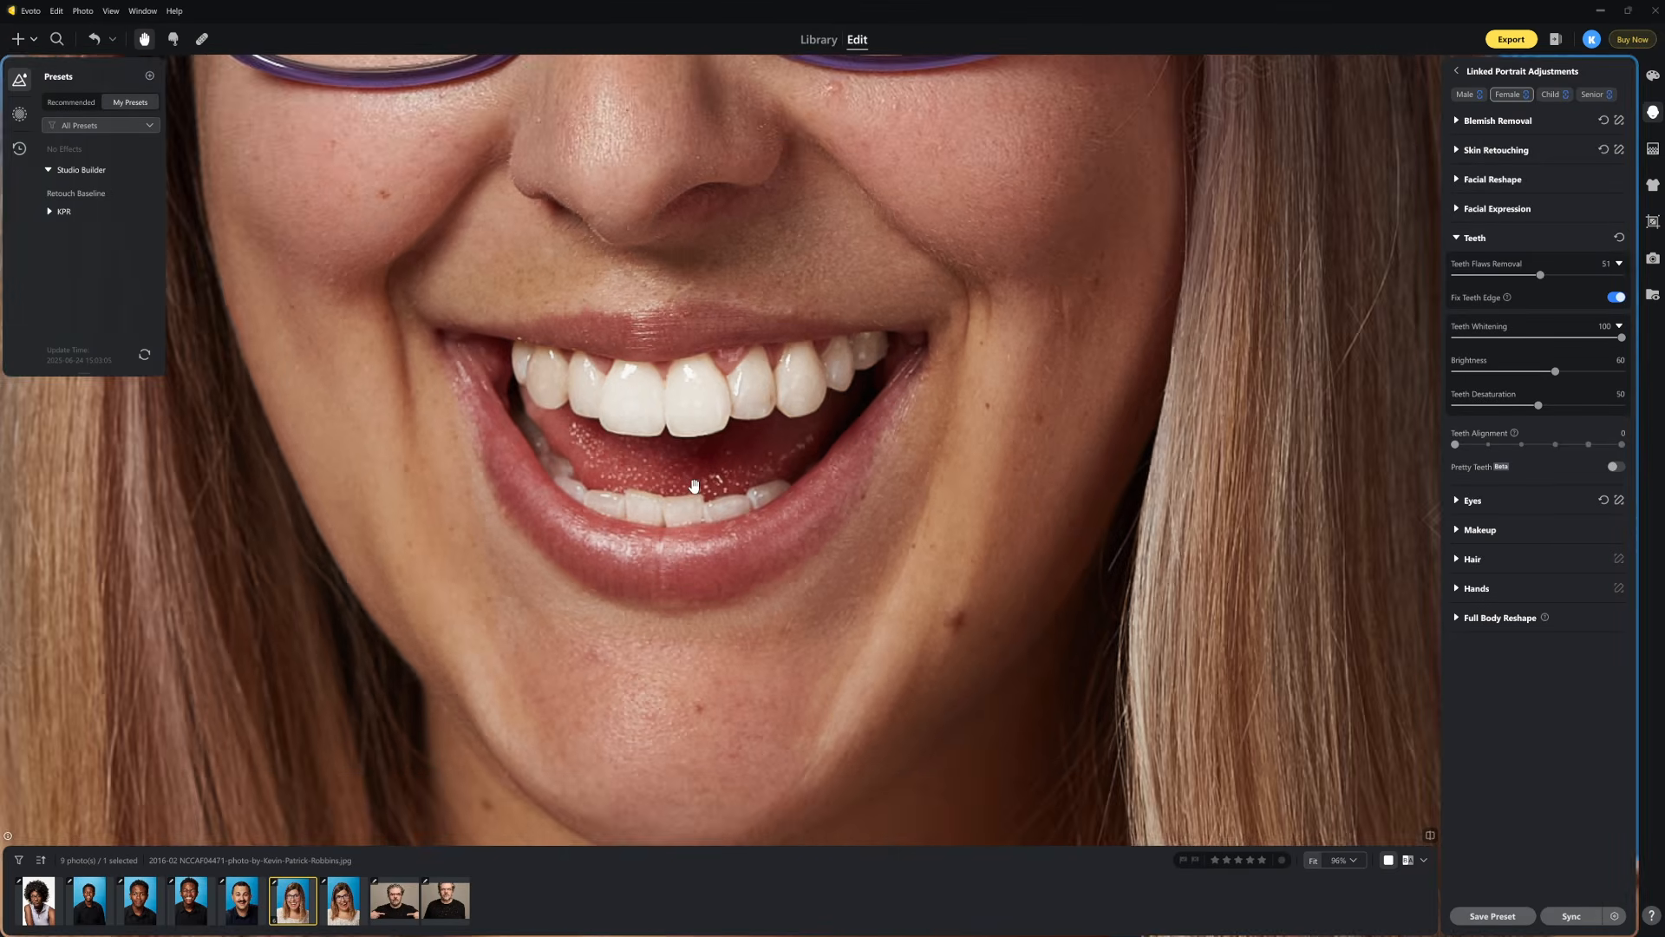
pyautogui.scroll(1, 694, 485)
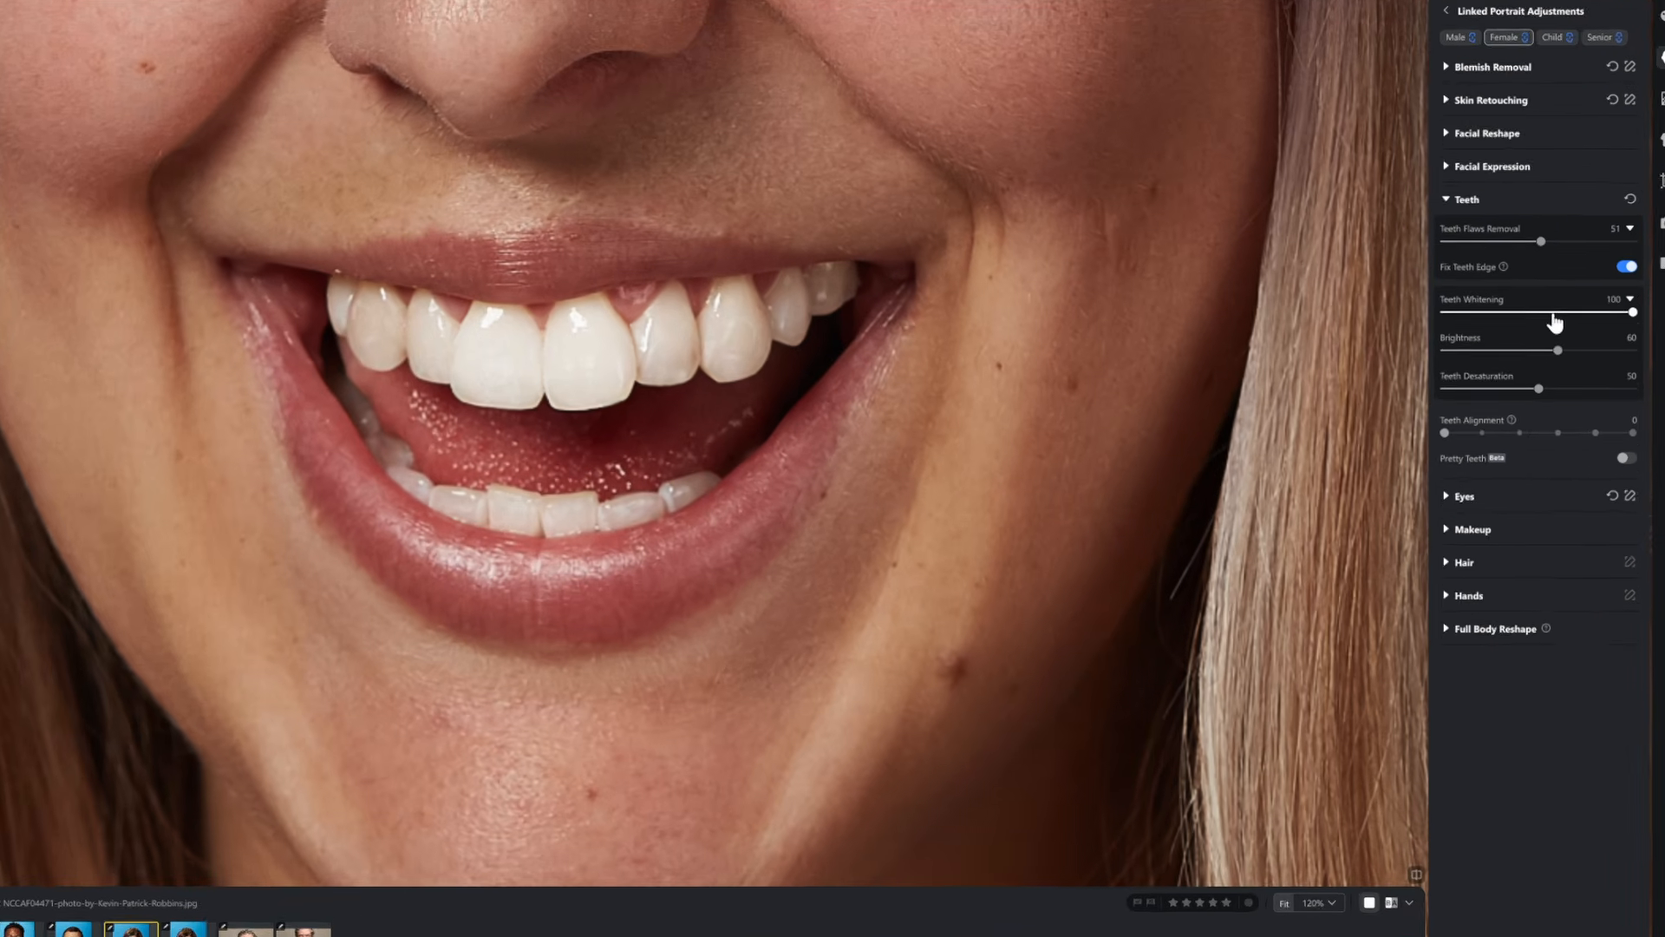
pyautogui.click(1550, 338)
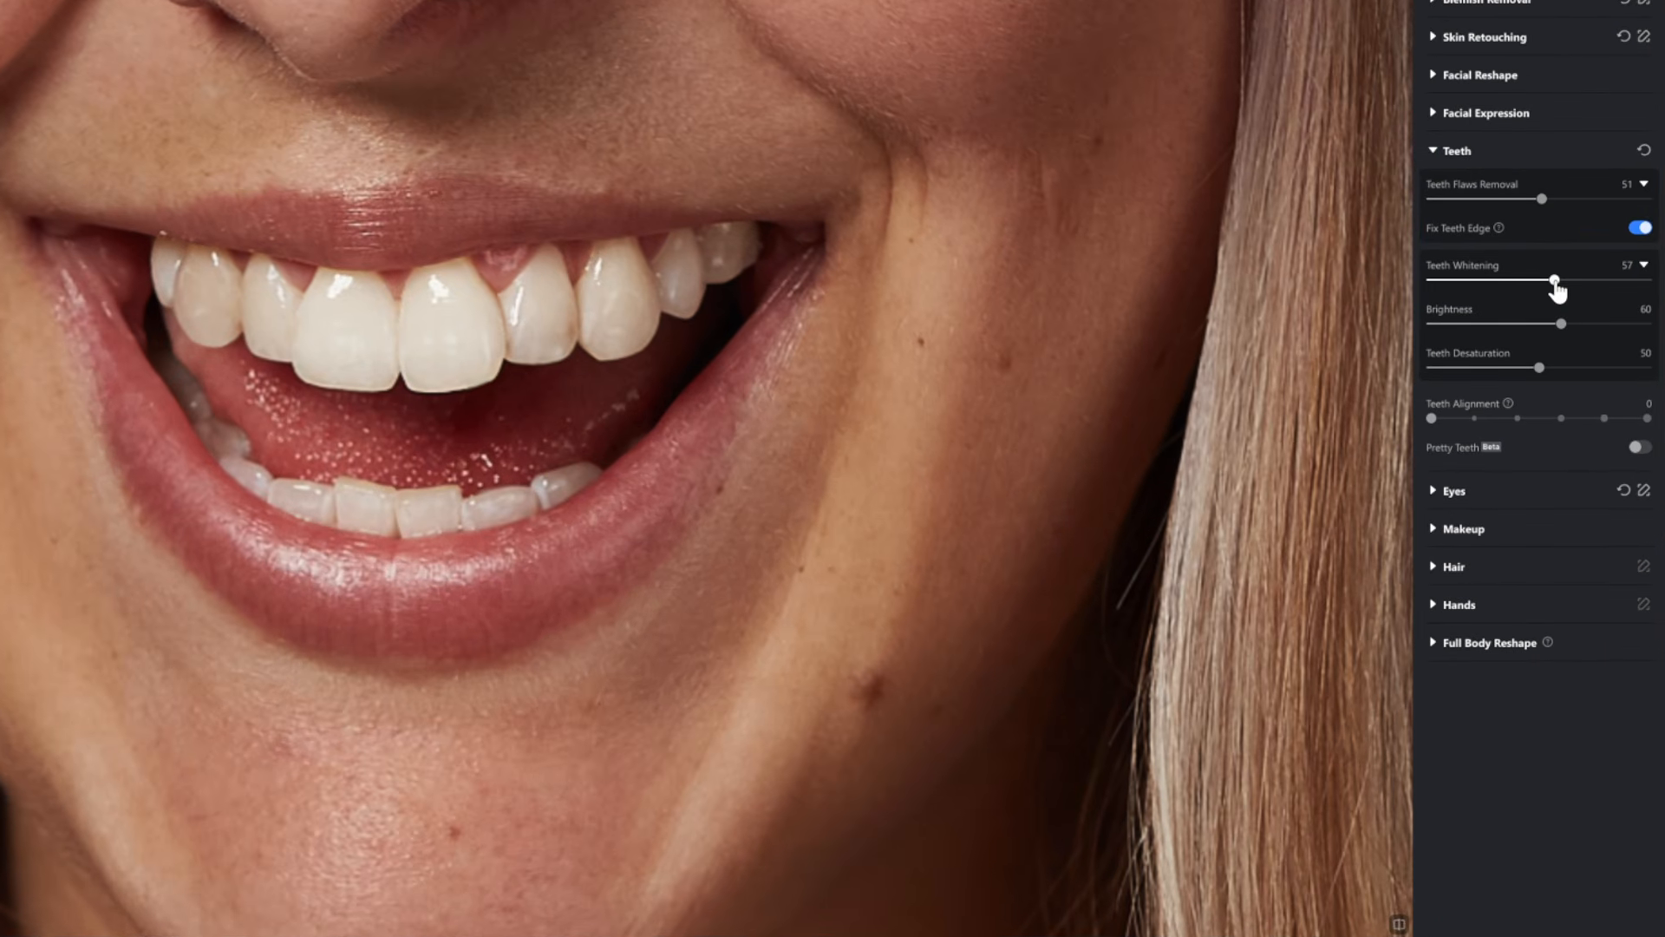
pyautogui.moveTo(1557, 293); pyautogui.dragTo(1564, 292)
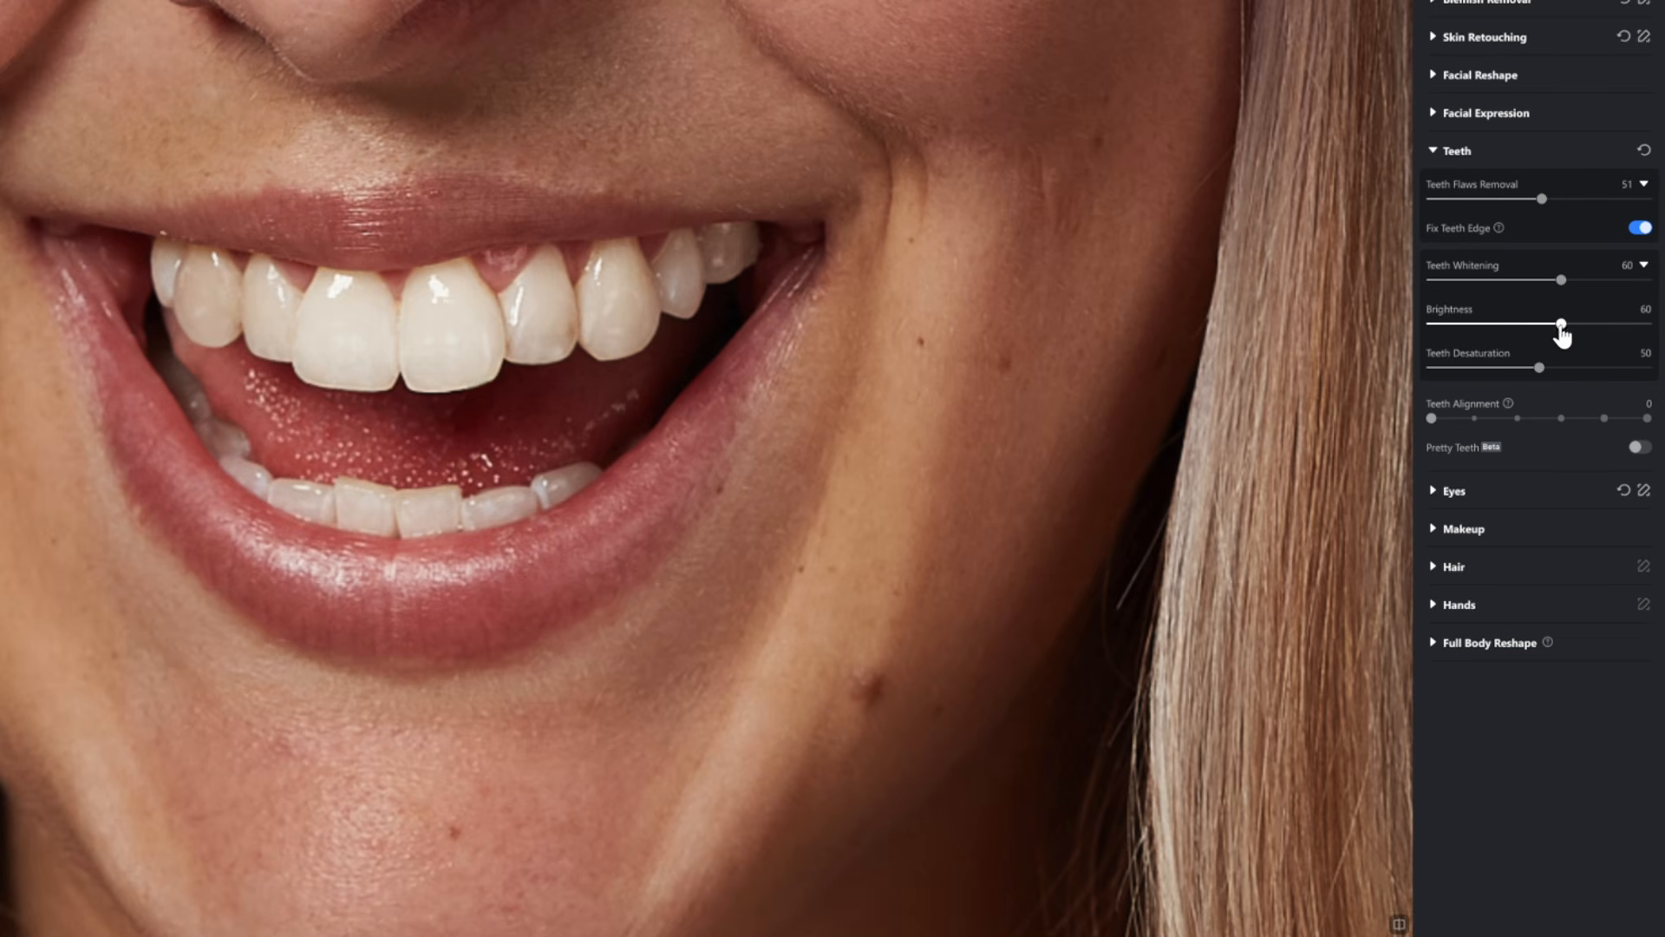
pyautogui.moveTo(1541, 368)
pyautogui.mouseDown()
pyautogui.moveTo(1645, 371)
pyautogui.moveTo(1570, 375)
pyautogui.mouseUp()
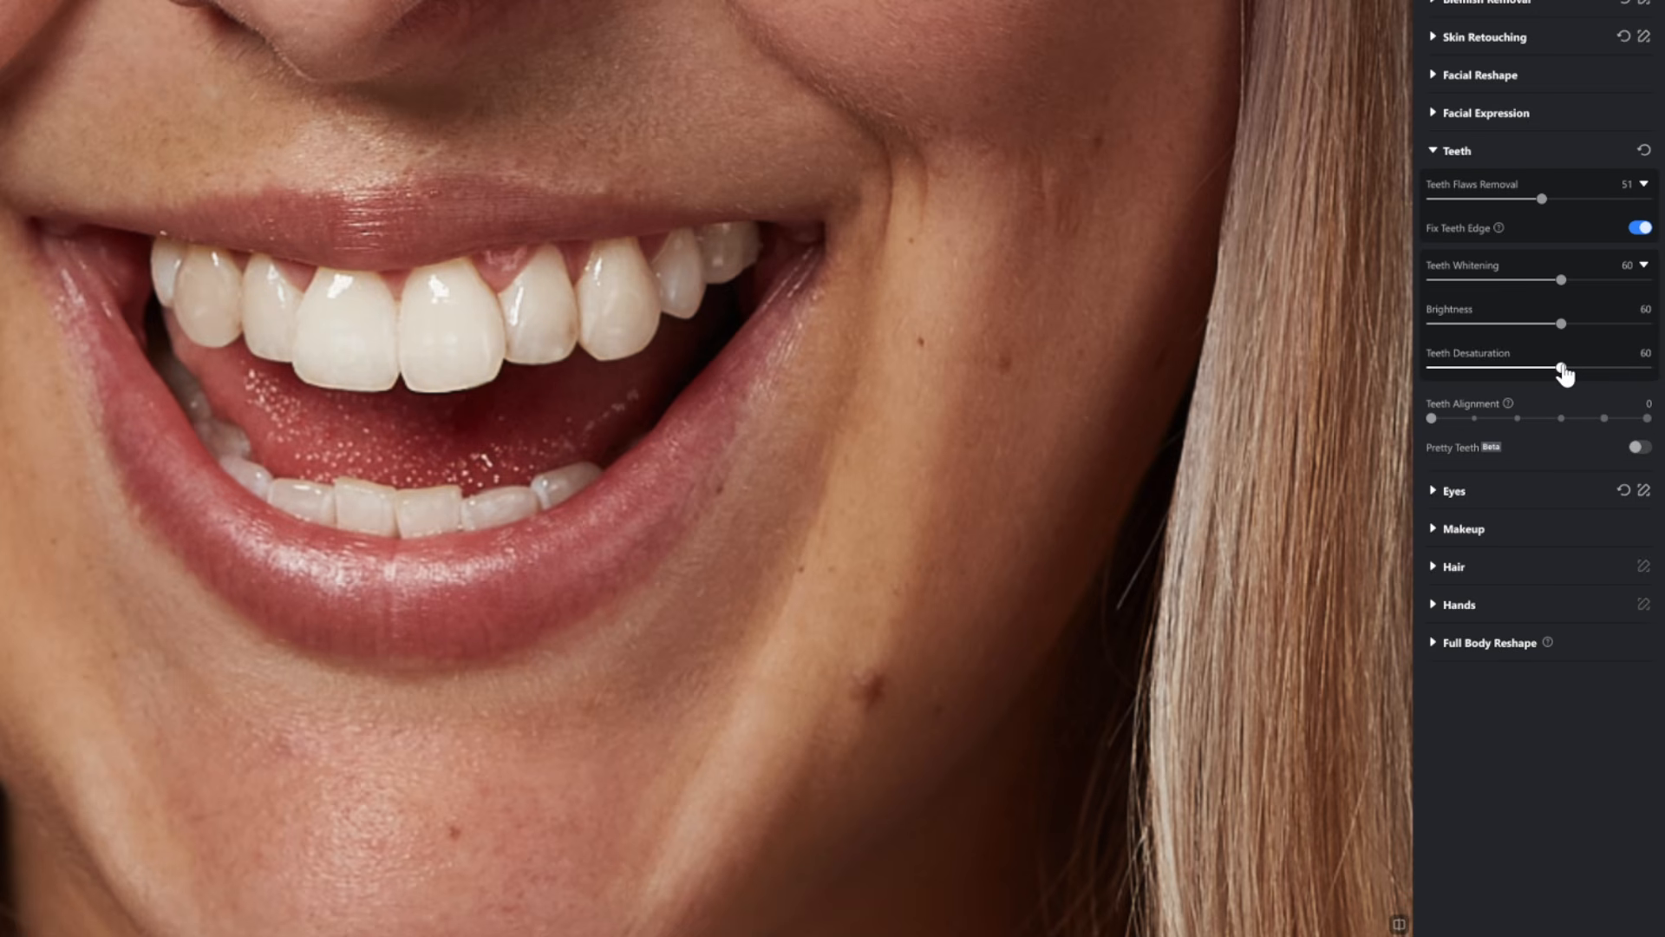
# - Compare the woman's teeth with the original and update the Retouch Baseline preset with the teeth adjustments under Portrait Retouching
pyautogui.click(798, 384)
pyautogui.press('\\')
pyautogui.scroll(-6, 938, 488)
pyautogui.moveTo(642, 518); pyautogui.dragTo(582, 492)
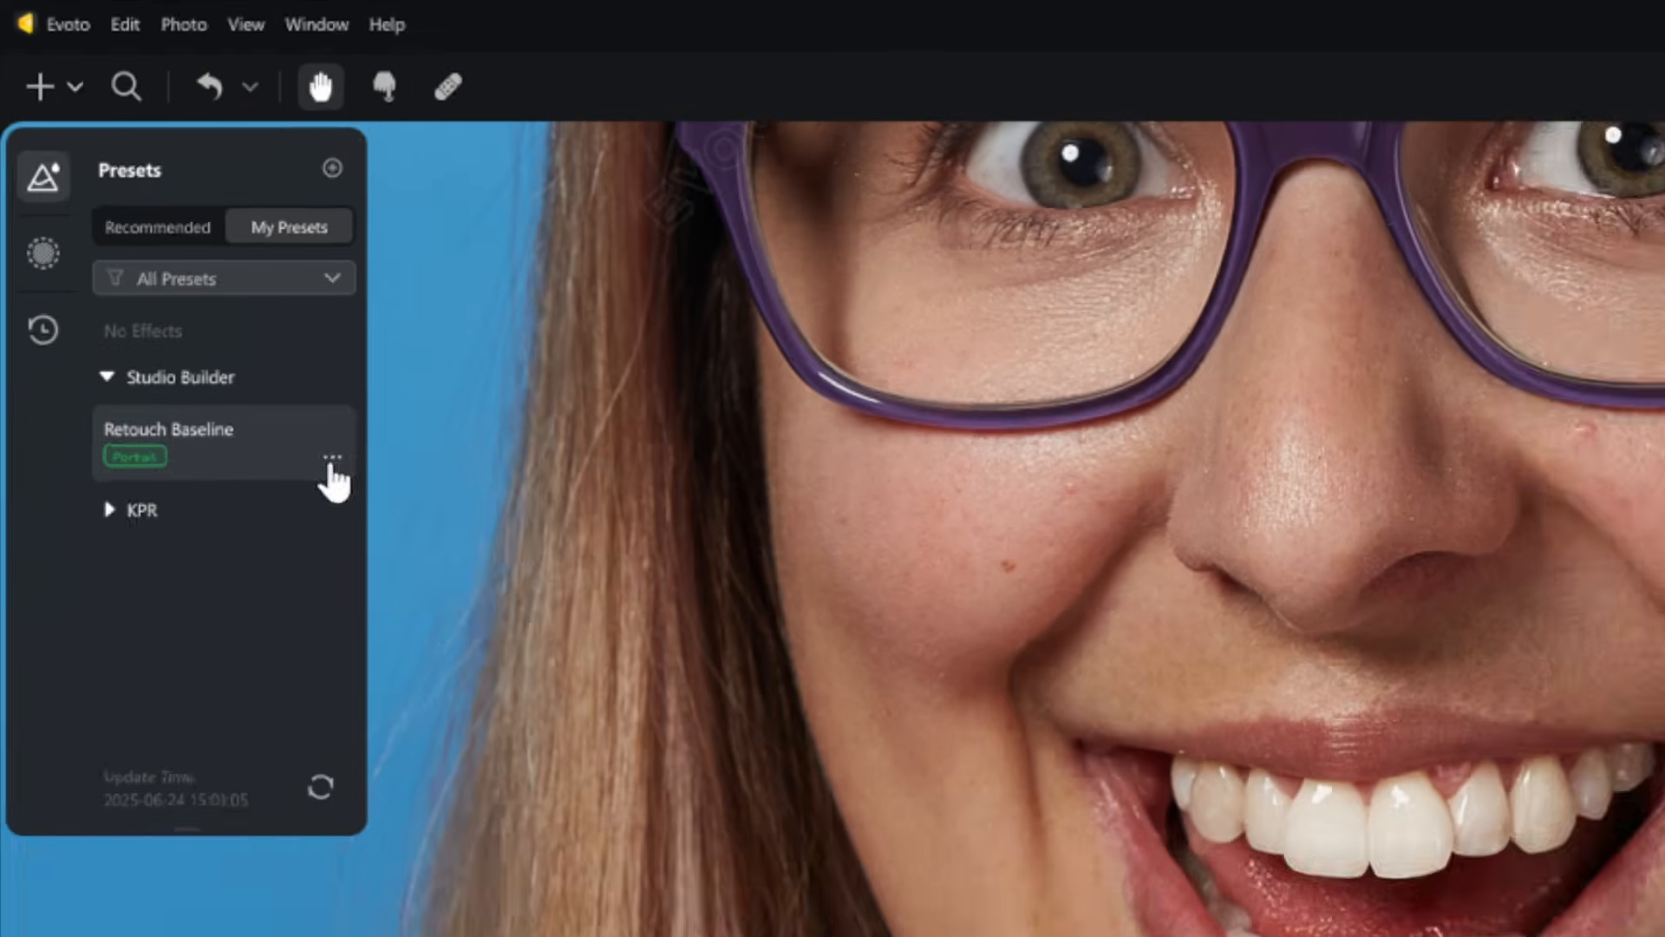
pyautogui.click(332, 458)
pyautogui.click(428, 479)
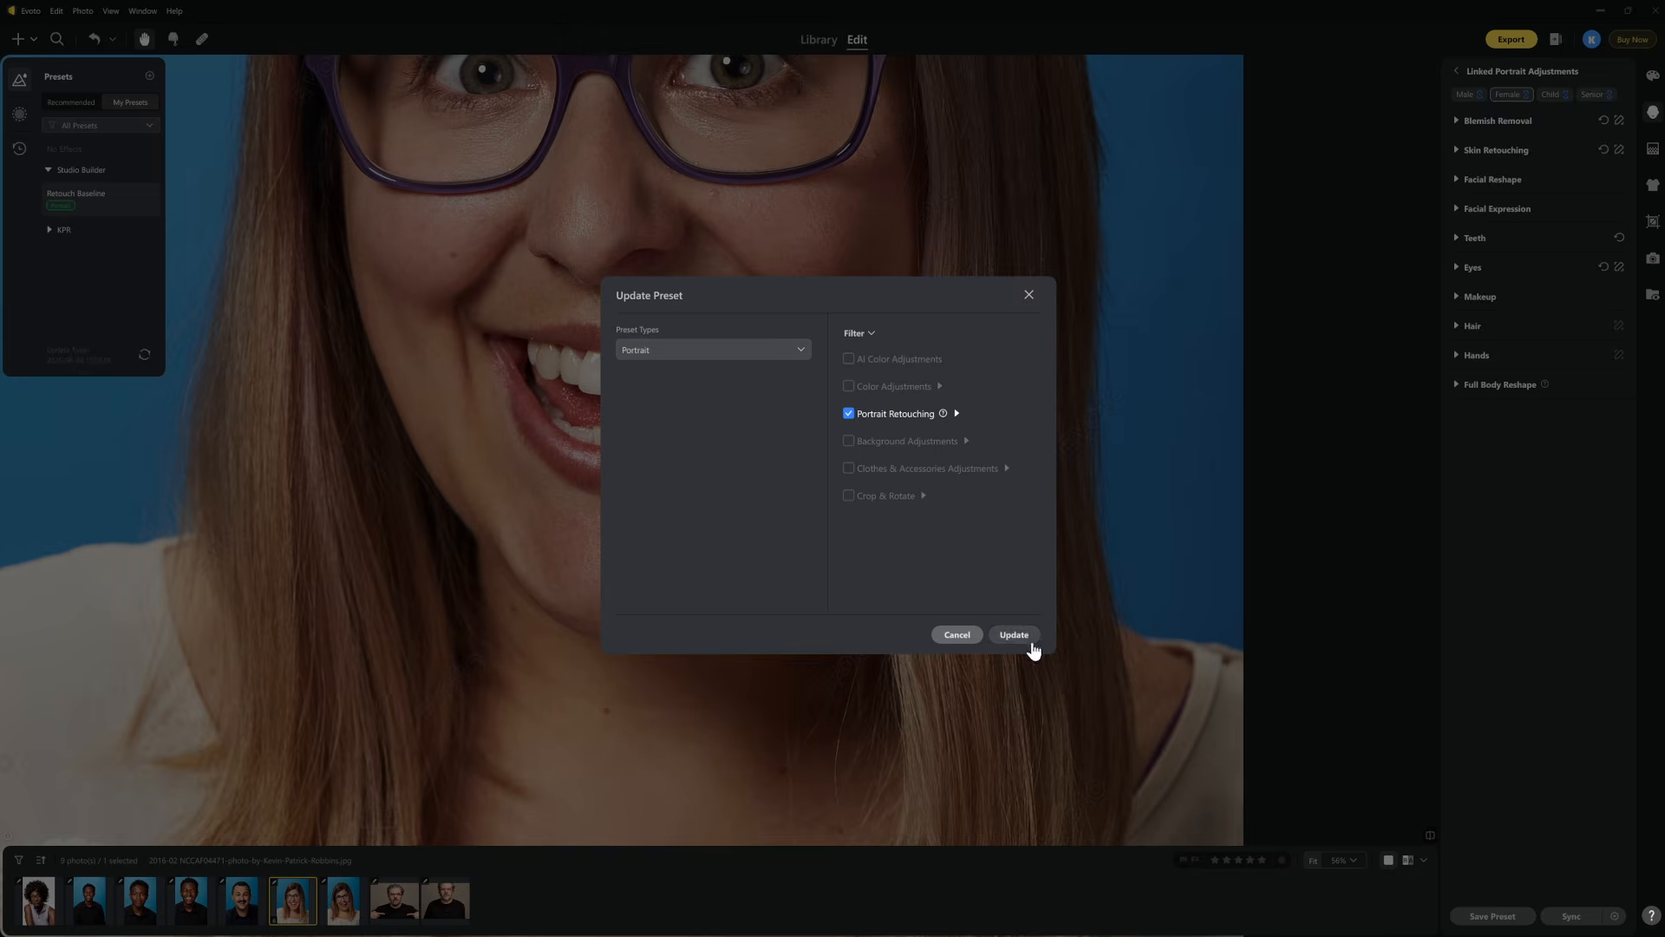
pyautogui.click(1032, 644)
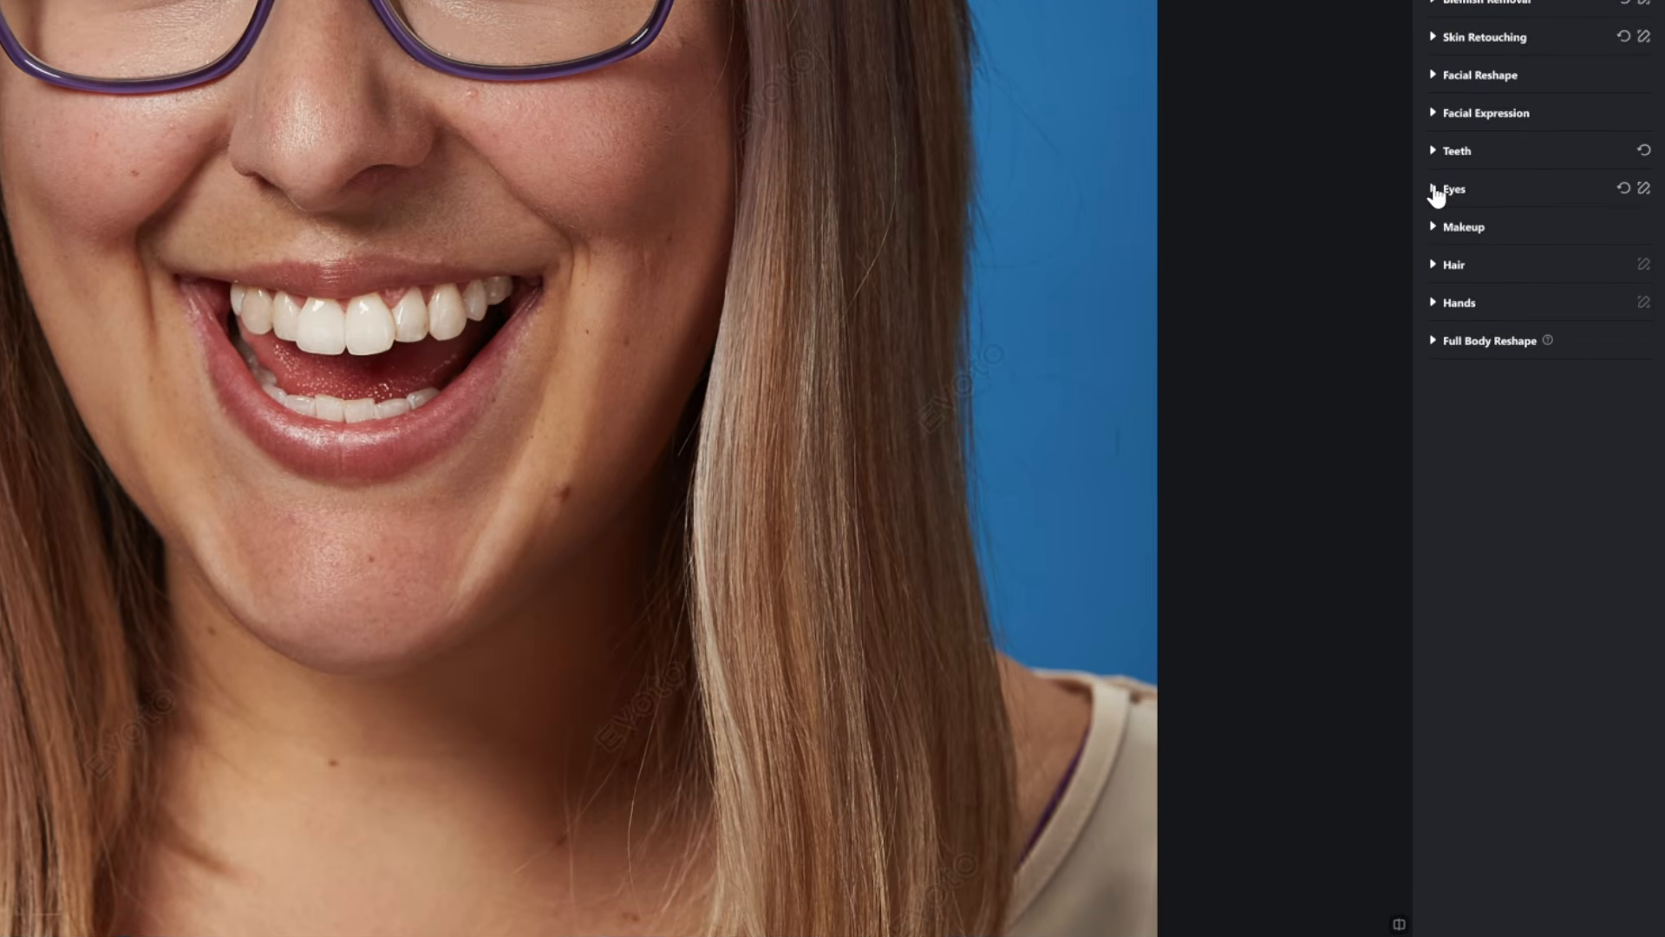
# - Show the Eyes settings and set Brightness to 100 for both of the woman's eyes
pyautogui.click(1454, 261)
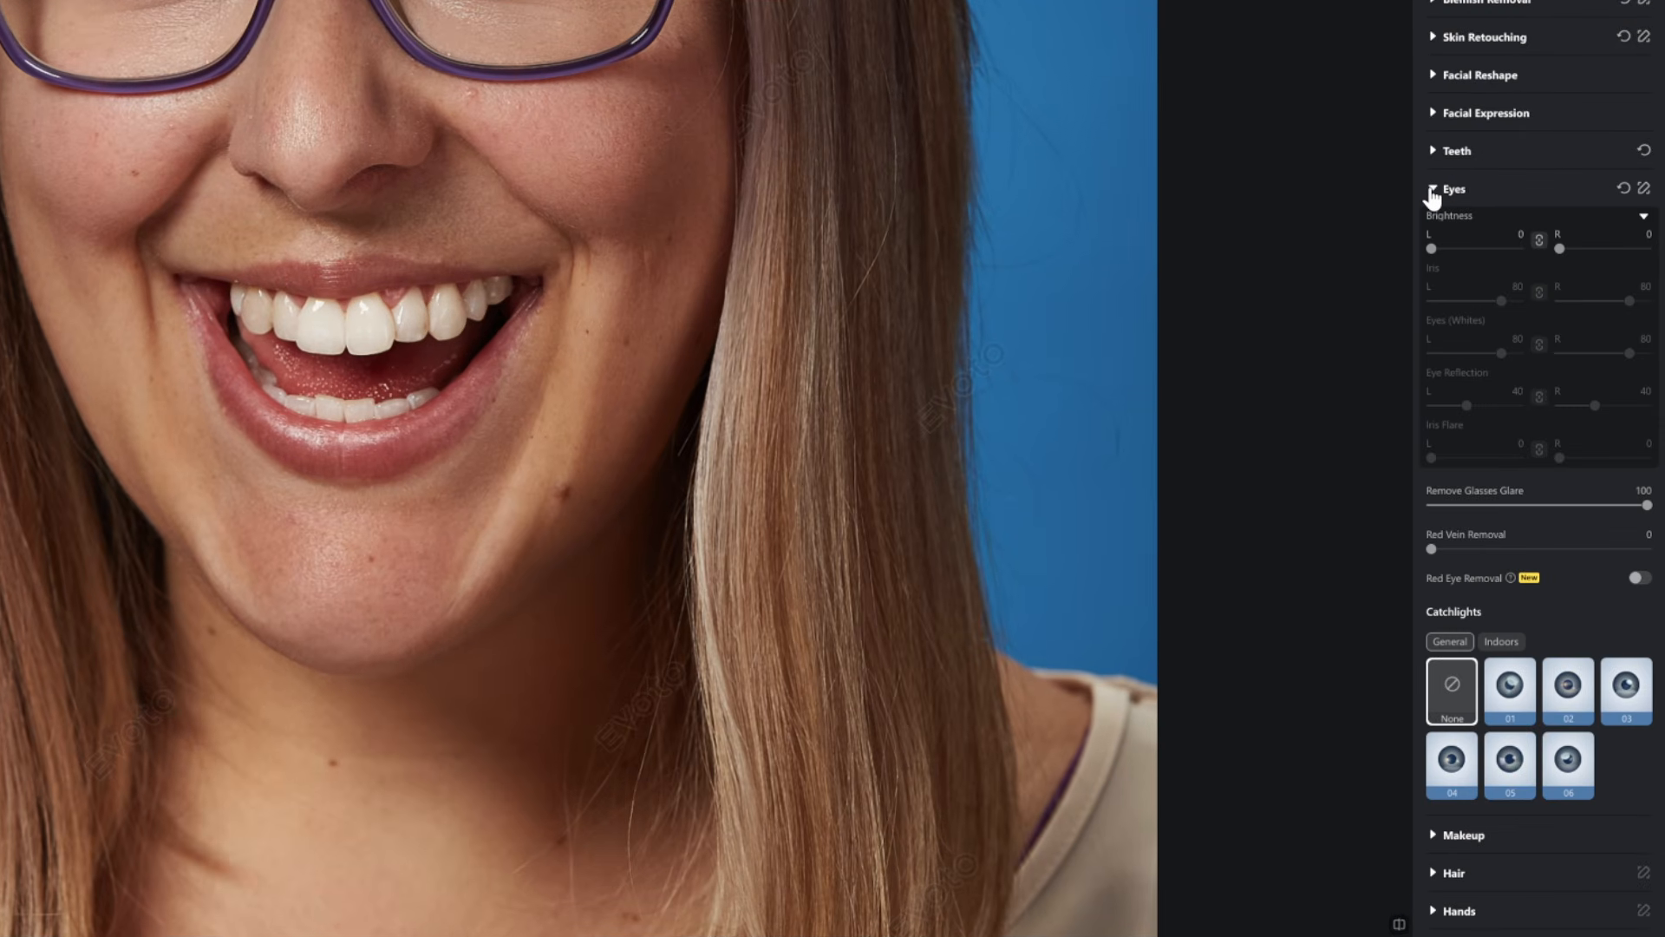
pyautogui.scroll(2, 372, 237)
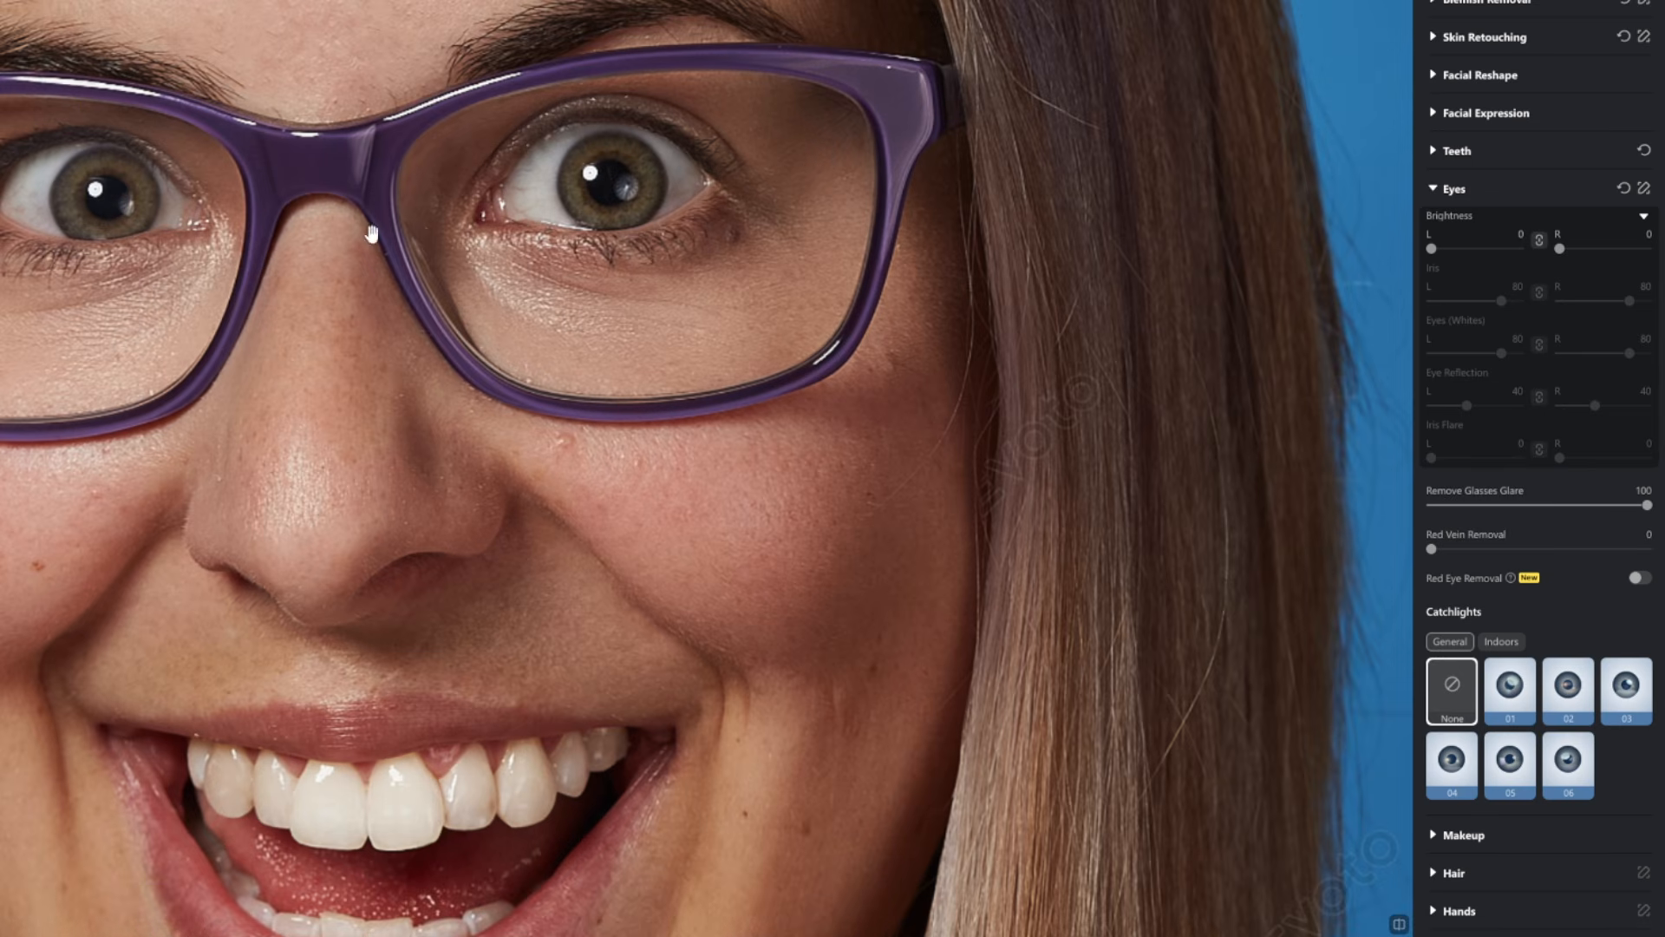
pyautogui.click(1497, 249)
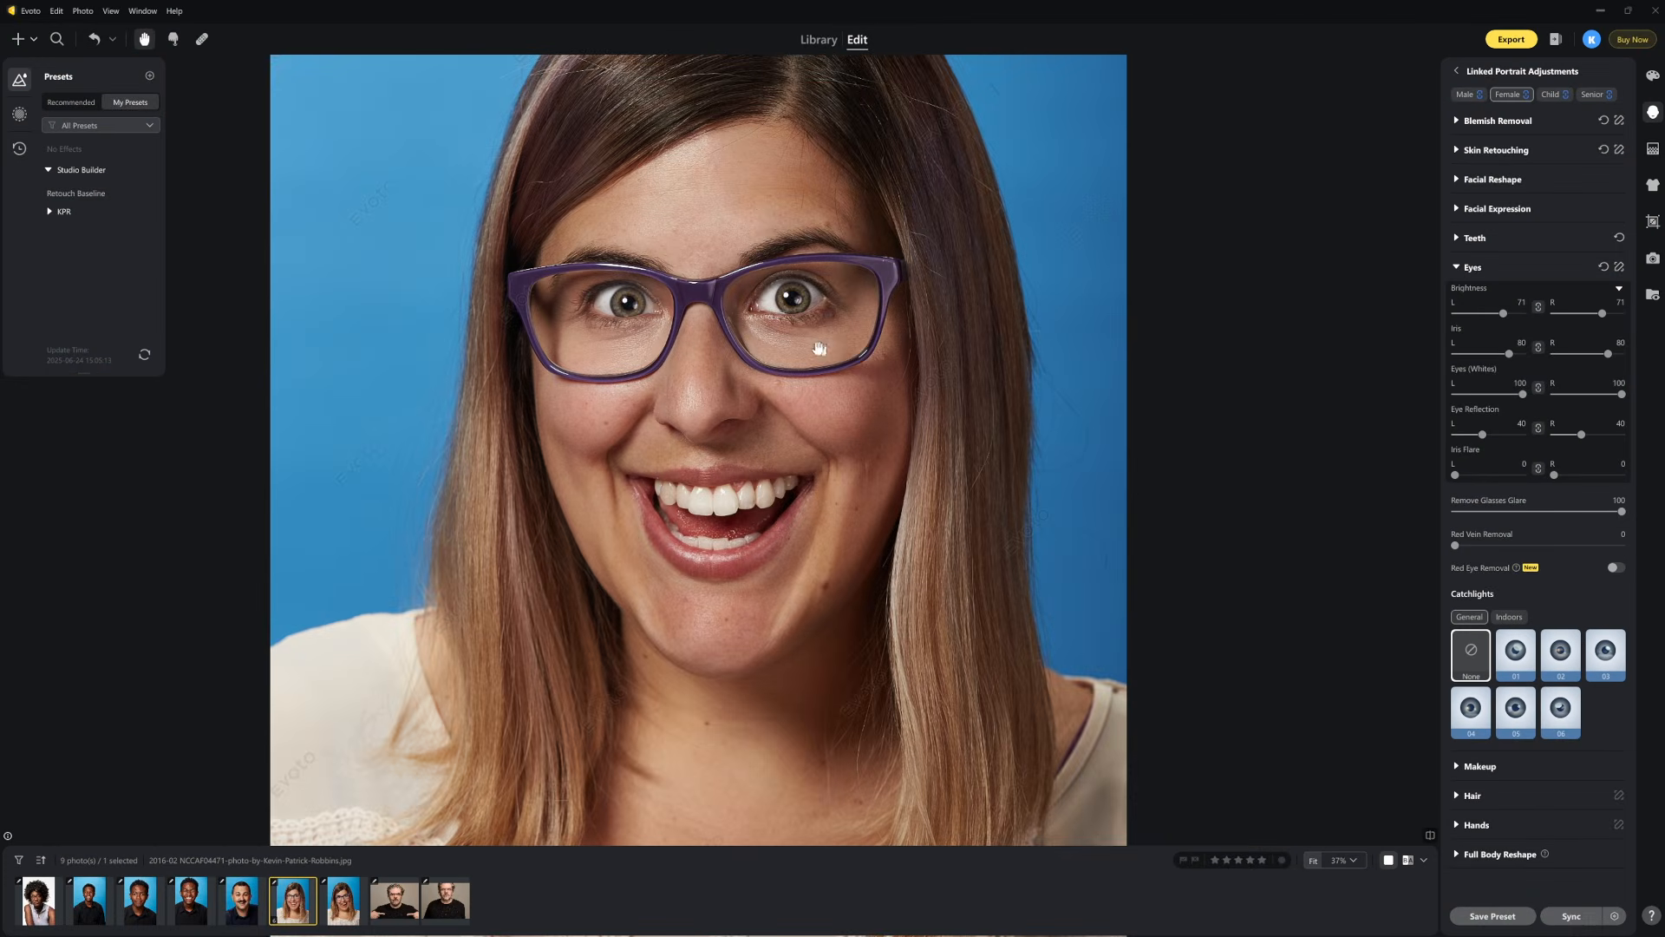
pyautogui.moveTo(799, 352); pyautogui.dragTo(752, 375)
pyautogui.scroll(4, 701, 364)
pyautogui.moveTo(1503, 313); pyautogui.dragTo(1534, 320)
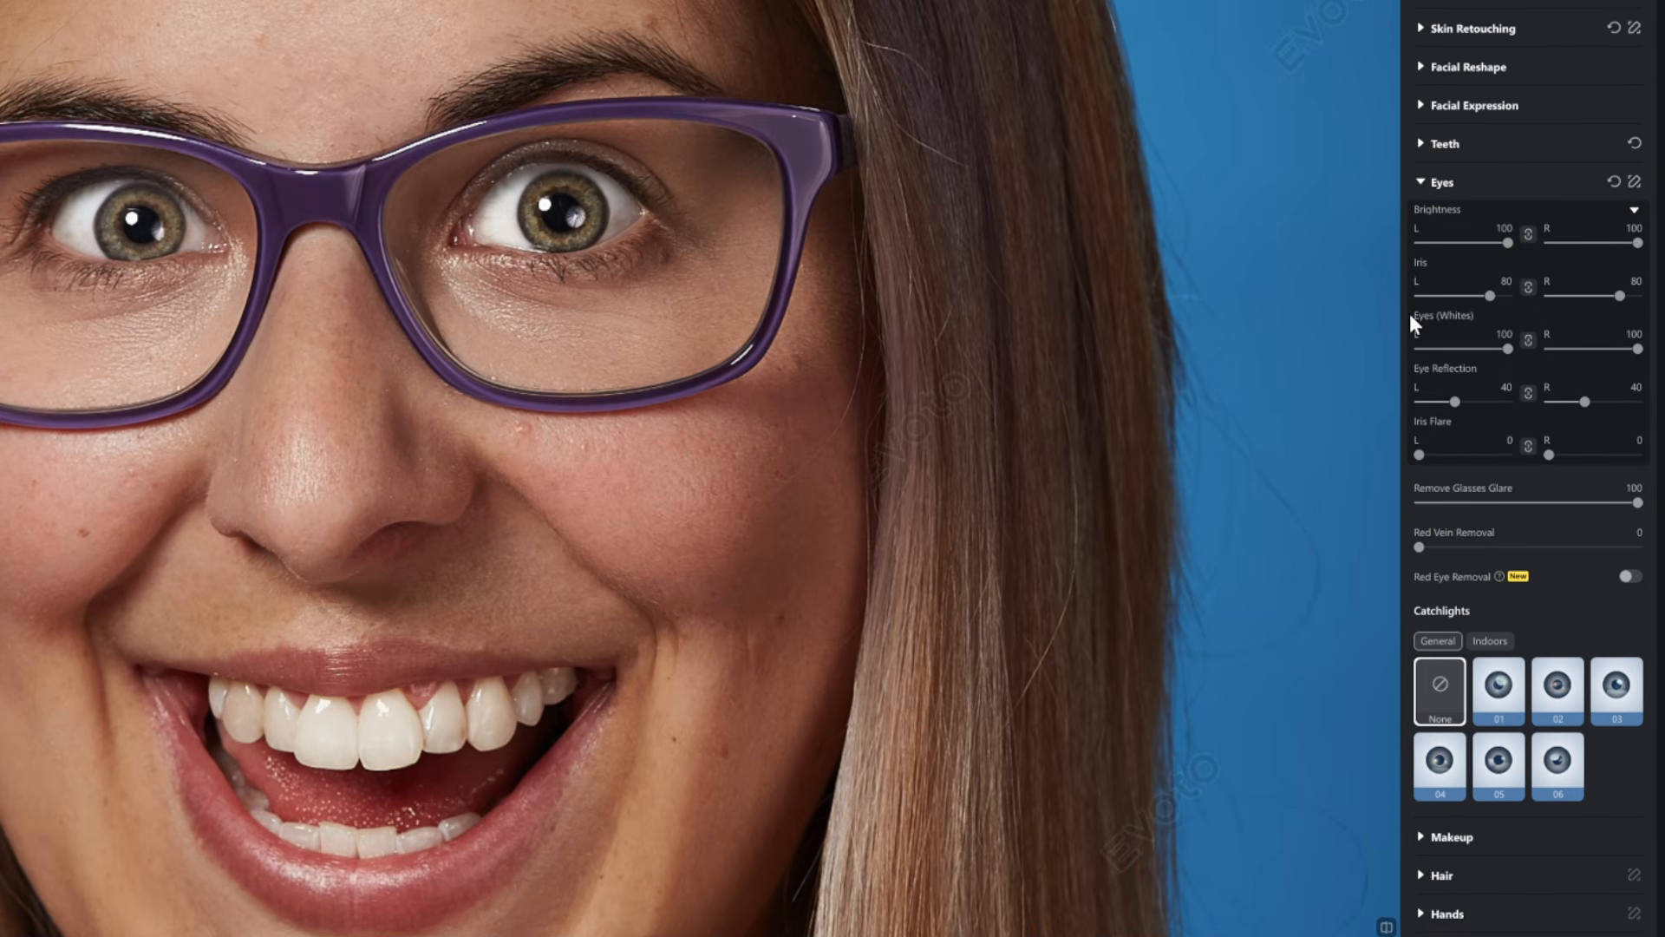
# - Set Eyes (Whites) to 20 for both of the woman's eyes
pyautogui.click(1437, 348)
pyautogui.moveTo(1437, 350)
pyautogui.mouseDown()
pyautogui.moveTo(1414, 352)
pyautogui.moveTo(1434, 349)
pyautogui.mouseUp()
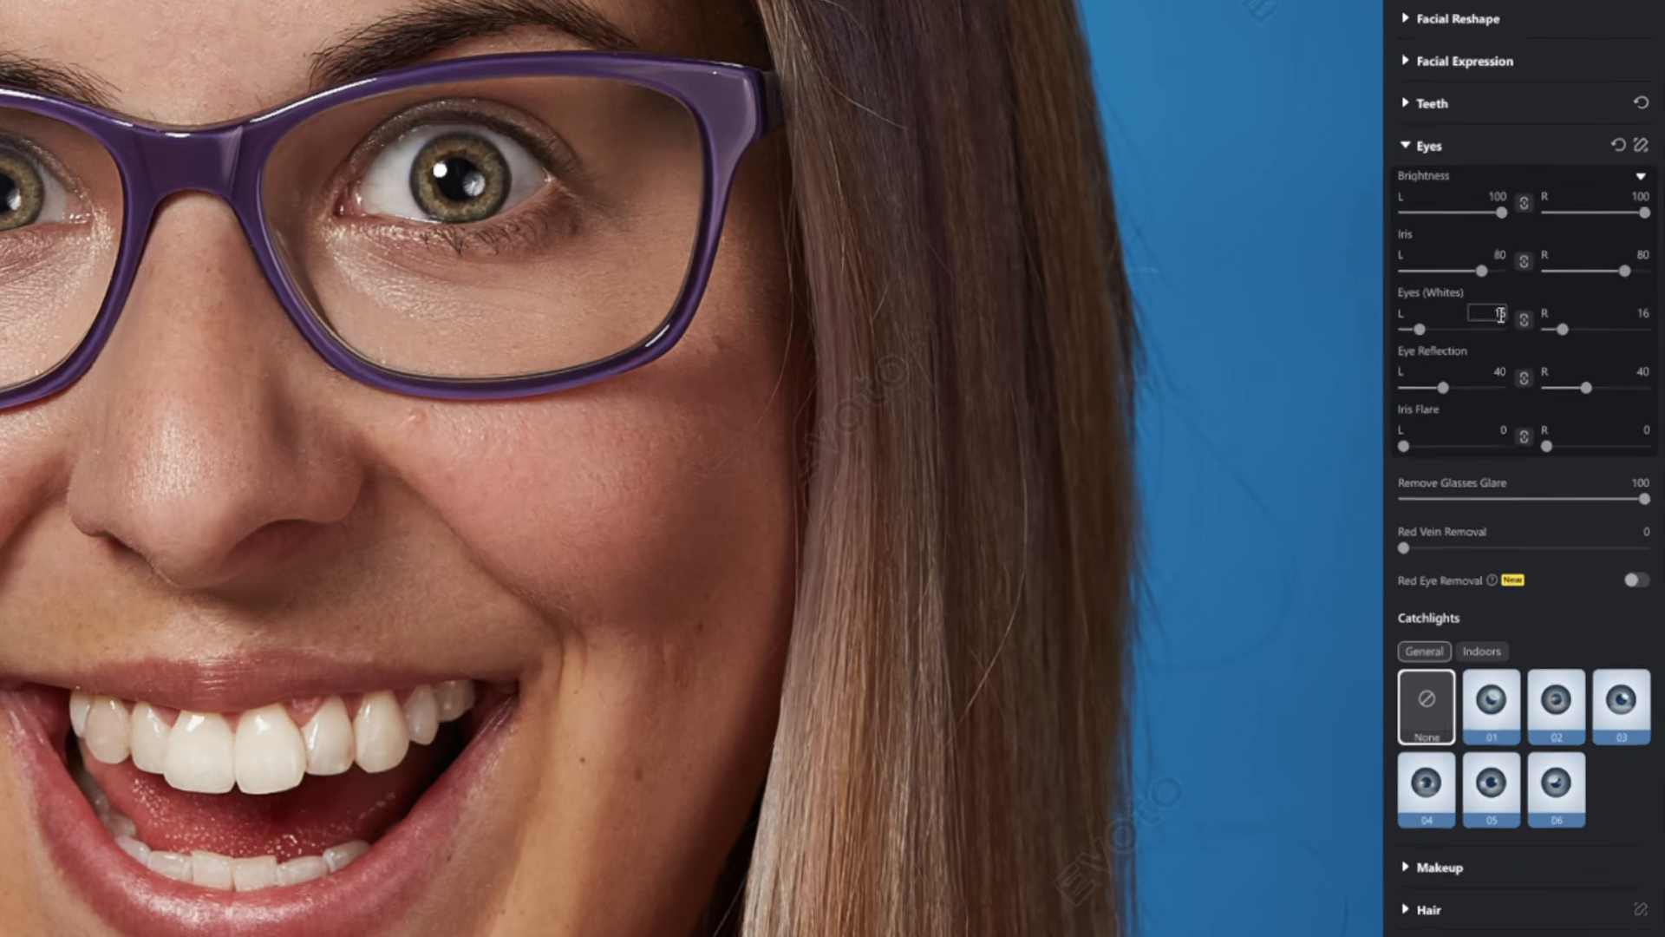
pyautogui.click(1505, 335)
pyautogui.write('20')
pyautogui.press('Return')
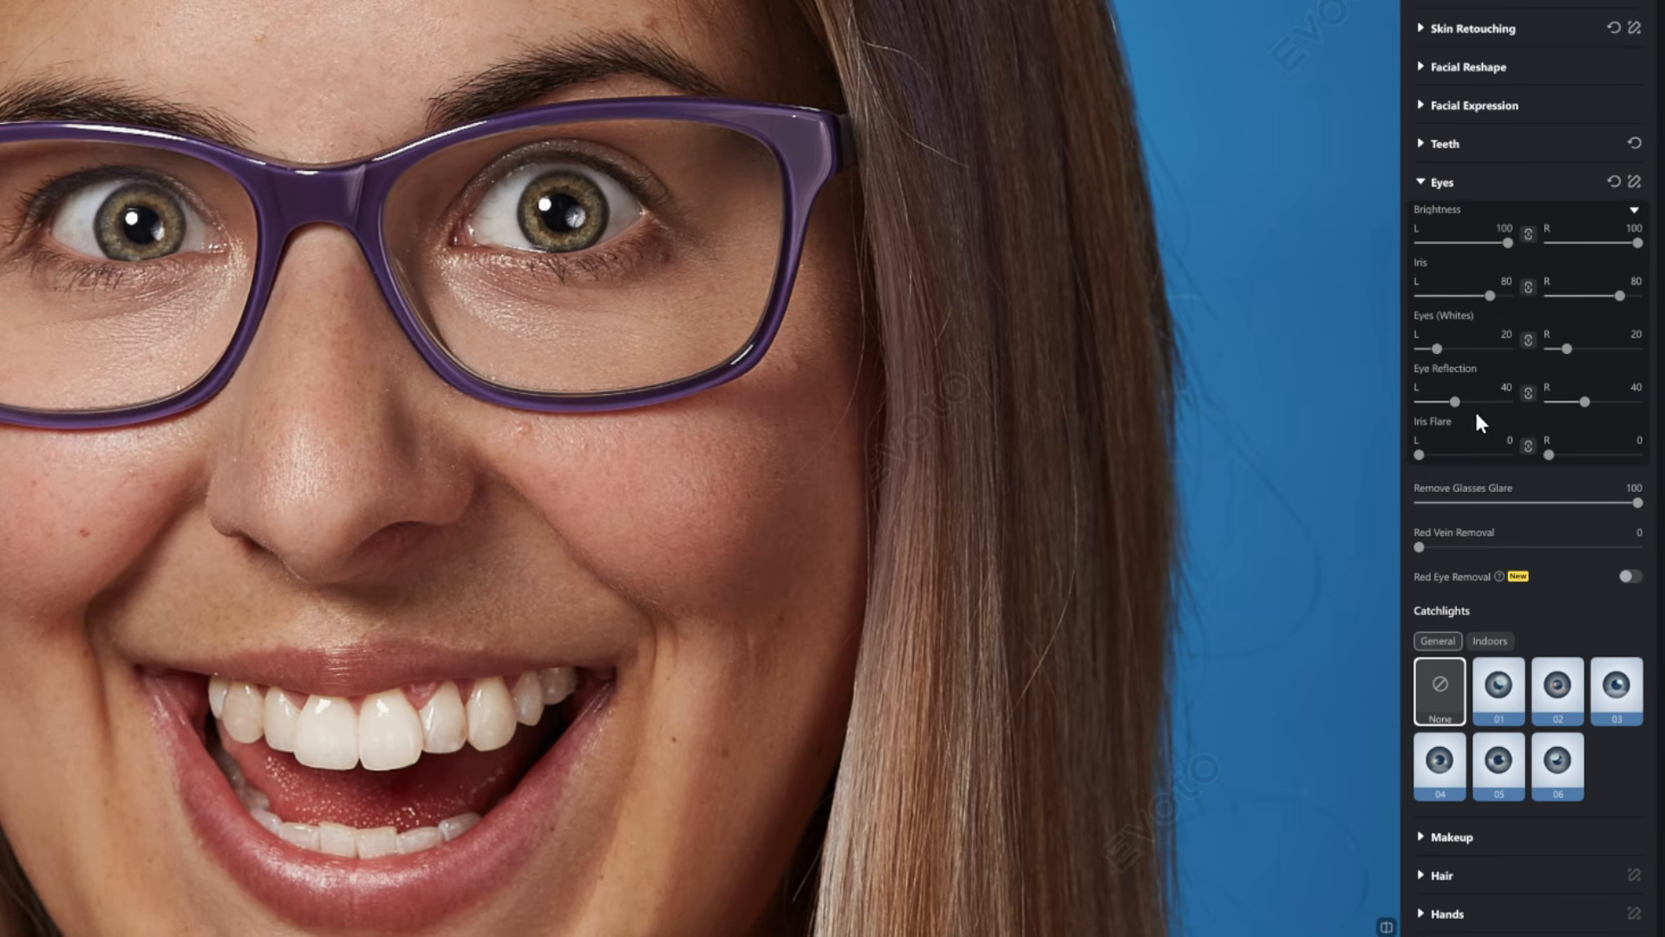
# - Set Iris to 81, Eye Reflection to 28 and Iris Flare to 17 for both eyes
pyautogui.moveTo(1490, 296); pyautogui.dragTo(1492, 305)
pyautogui.moveTo(1454, 402)
pyautogui.mouseDown()
pyautogui.moveTo(1531, 415)
pyautogui.moveTo(1385, 401)
pyautogui.moveTo(1532, 416)
pyautogui.moveTo(1394, 423)
pyautogui.moveTo(1518, 424)
pyautogui.moveTo(1445, 416)
pyautogui.mouseUp()
pyautogui.scroll(-5, 864, 246)
pyautogui.moveTo(517, 361); pyautogui.dragTo(680, 286)
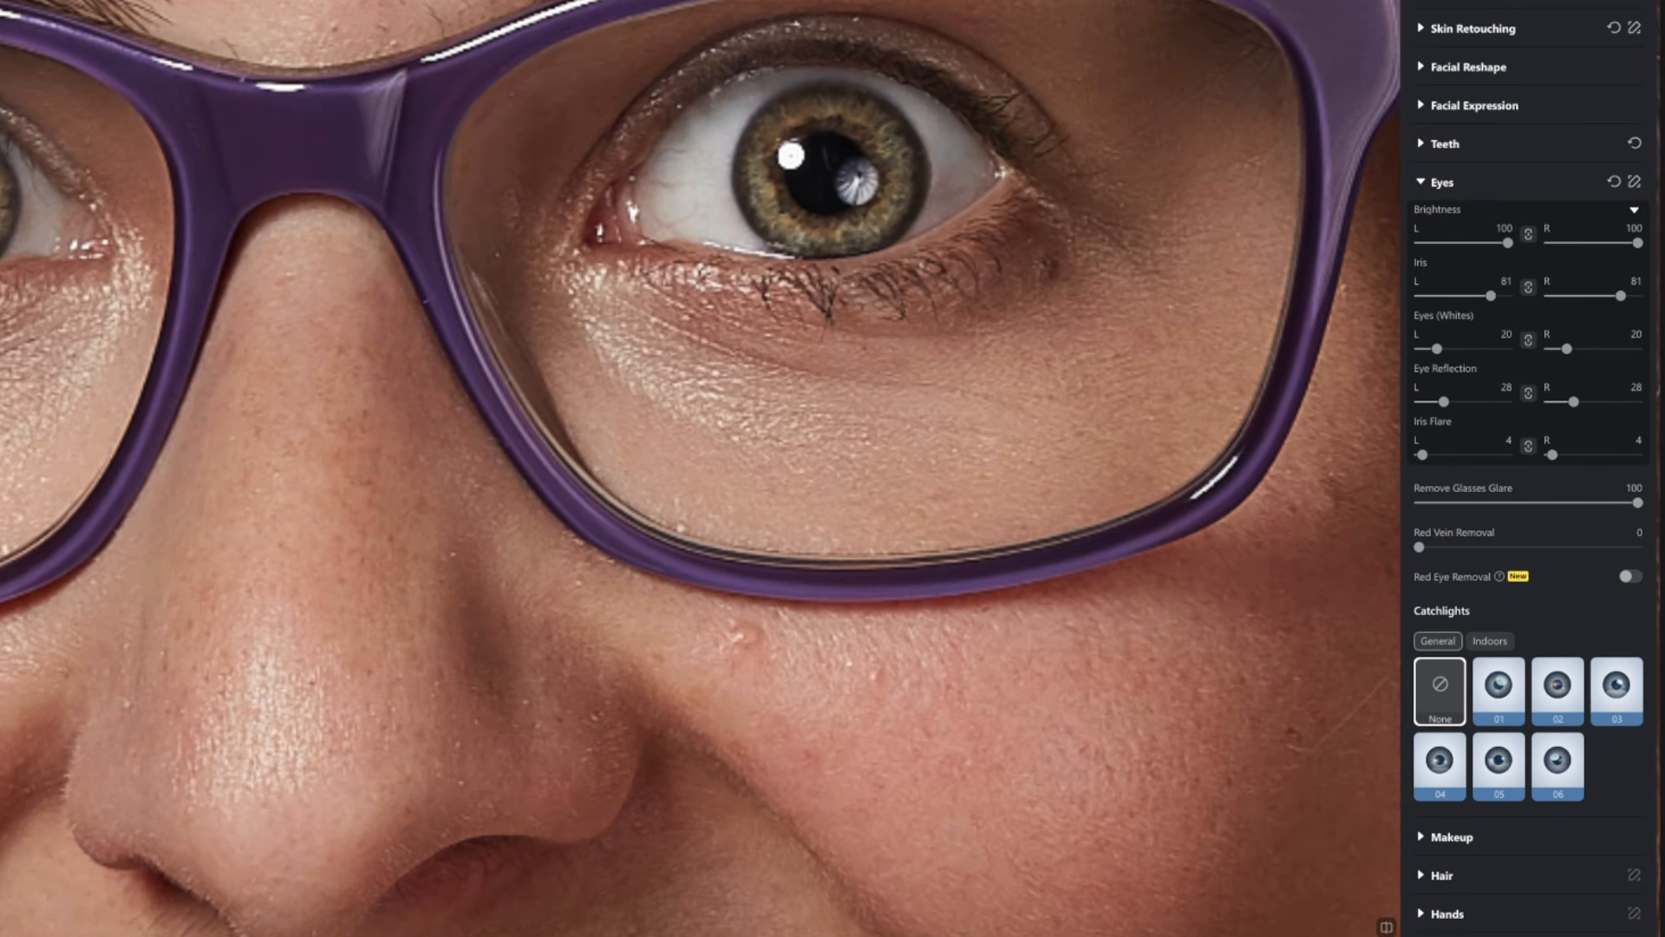
pyautogui.moveTo(1422, 454); pyautogui.dragTo(1435, 455)
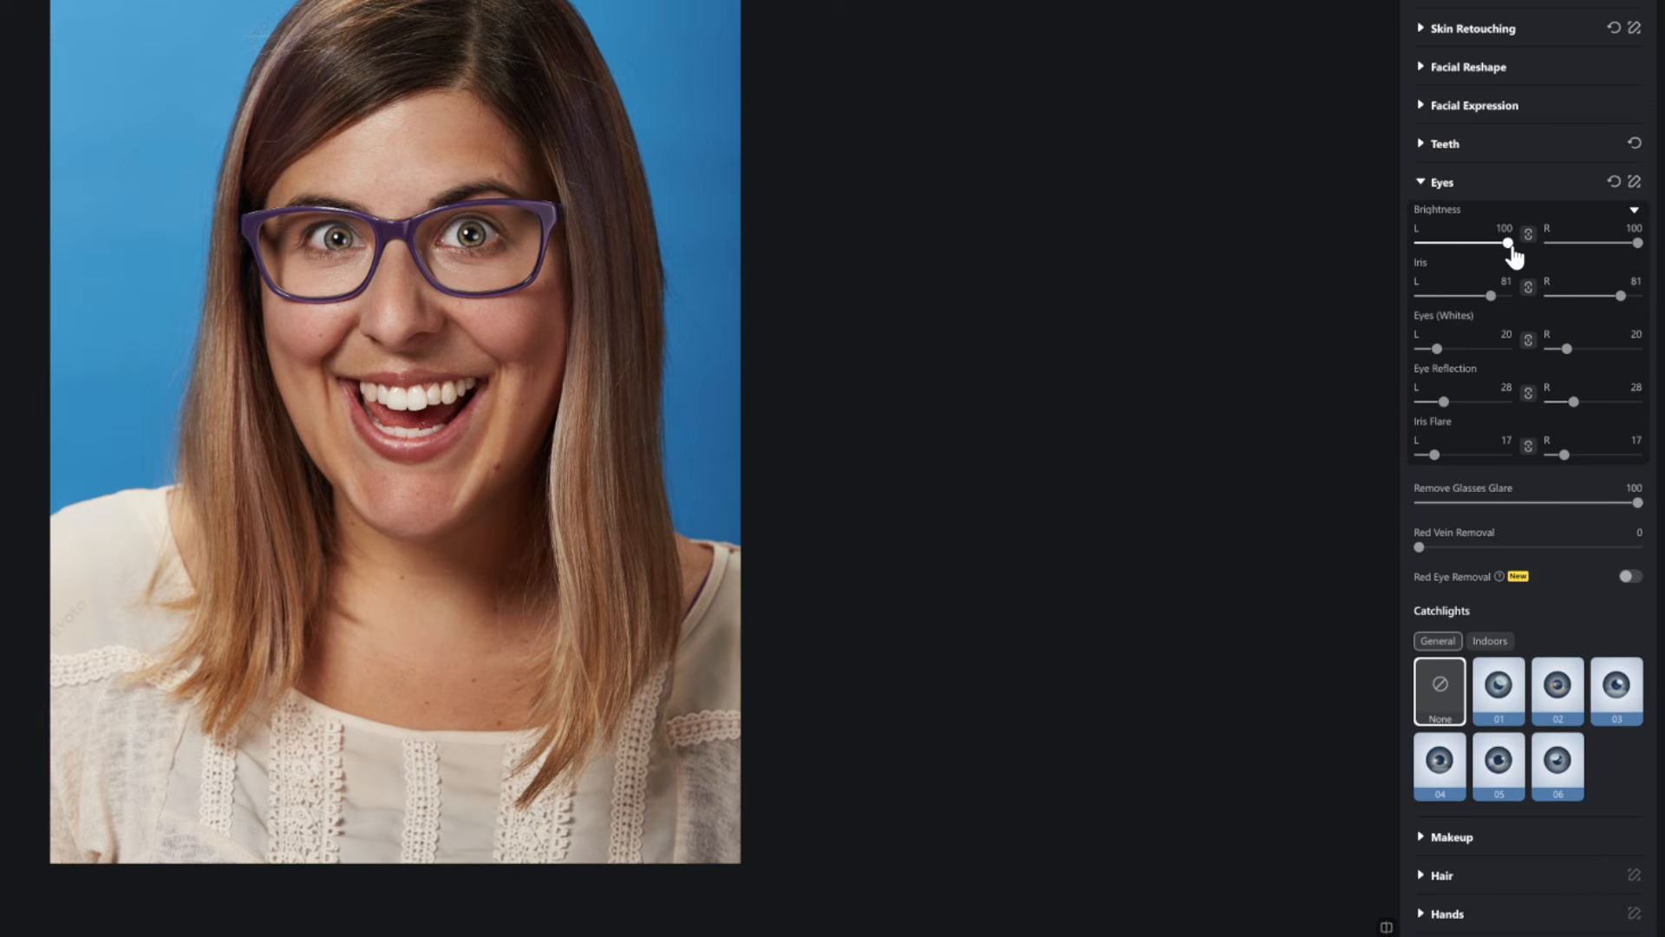
# - Lower the Brightness of both eyes to about 65 and compare the portrait with the original
pyautogui.moveTo(1513, 254); pyautogui.dragTo(1494, 259)
pyautogui.press('\\')
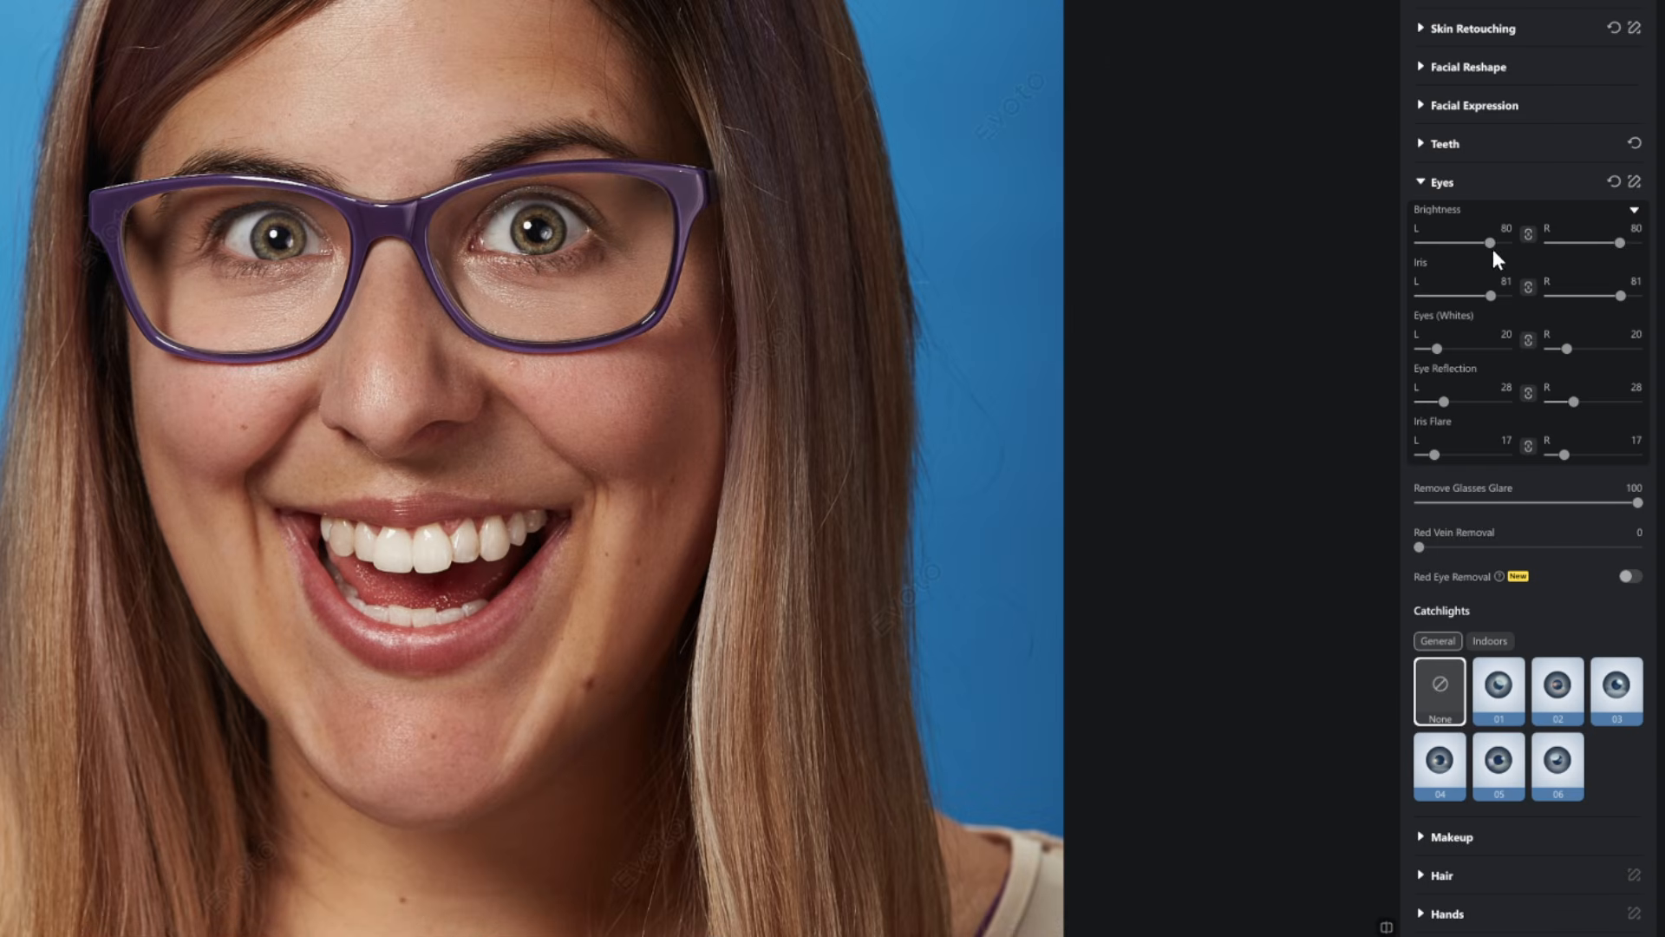
pyautogui.moveTo(1490, 251); pyautogui.dragTo(1479, 252)
pyautogui.scroll(-3, 656, 446)
pyautogui.moveTo(662, 498); pyautogui.dragTo(493, 438)
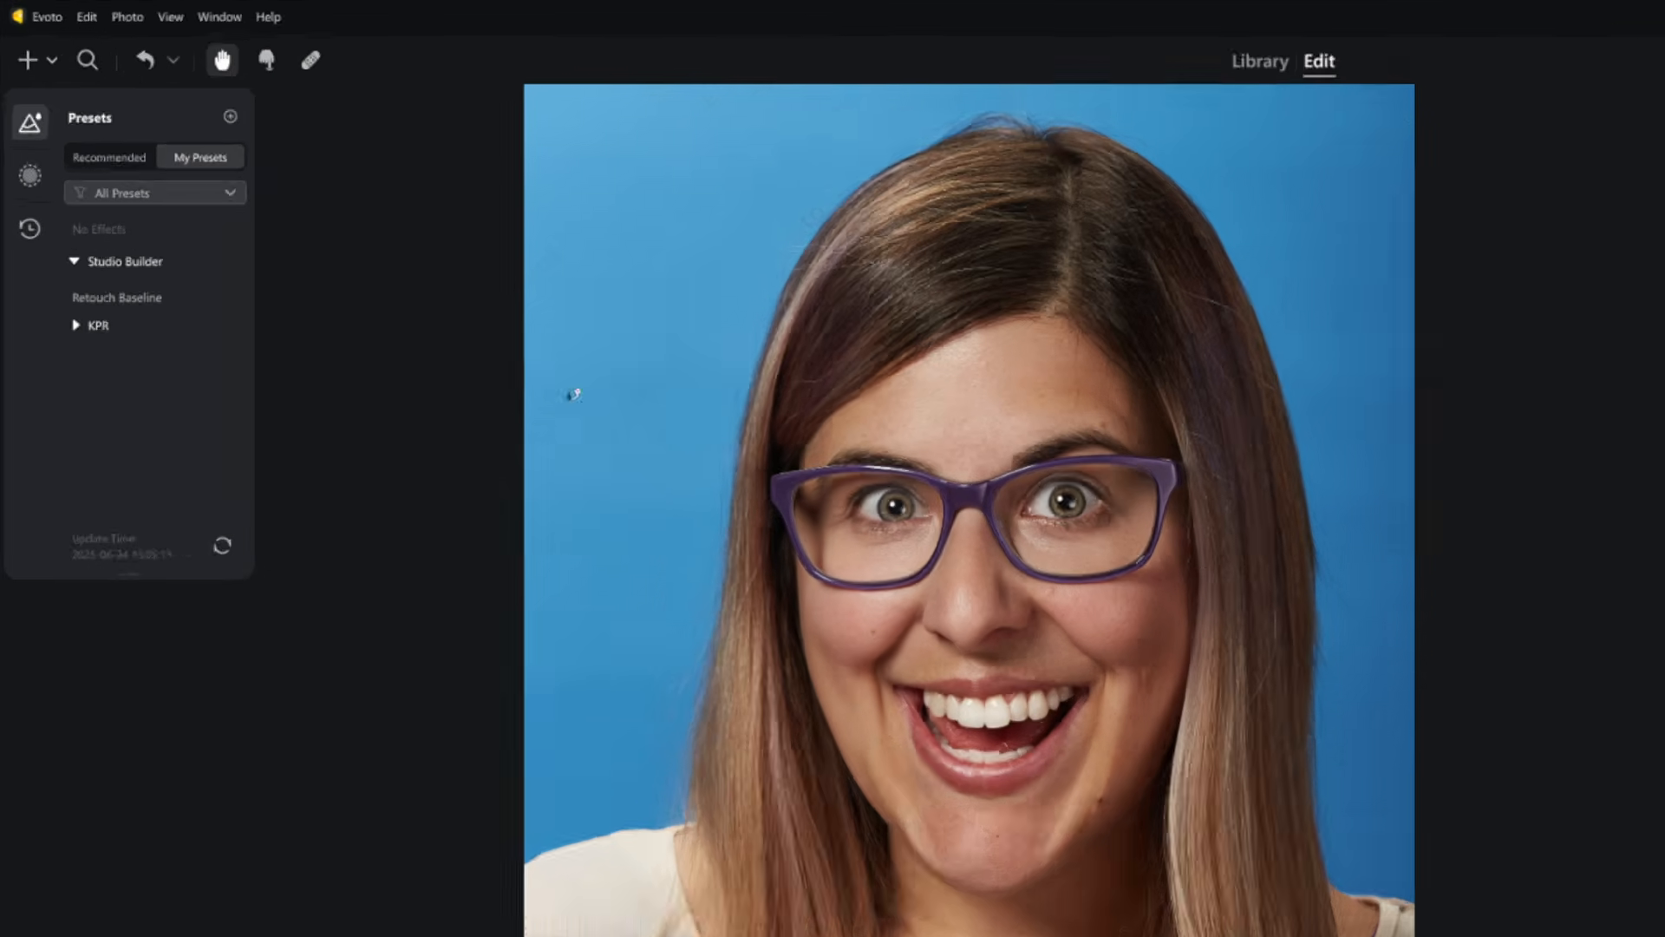
# - Update the Retouch Baseline preset with the eye adjustments, including Portrait Retouching
pyautogui.rightClick(152, 207)
pyautogui.click(221, 219)
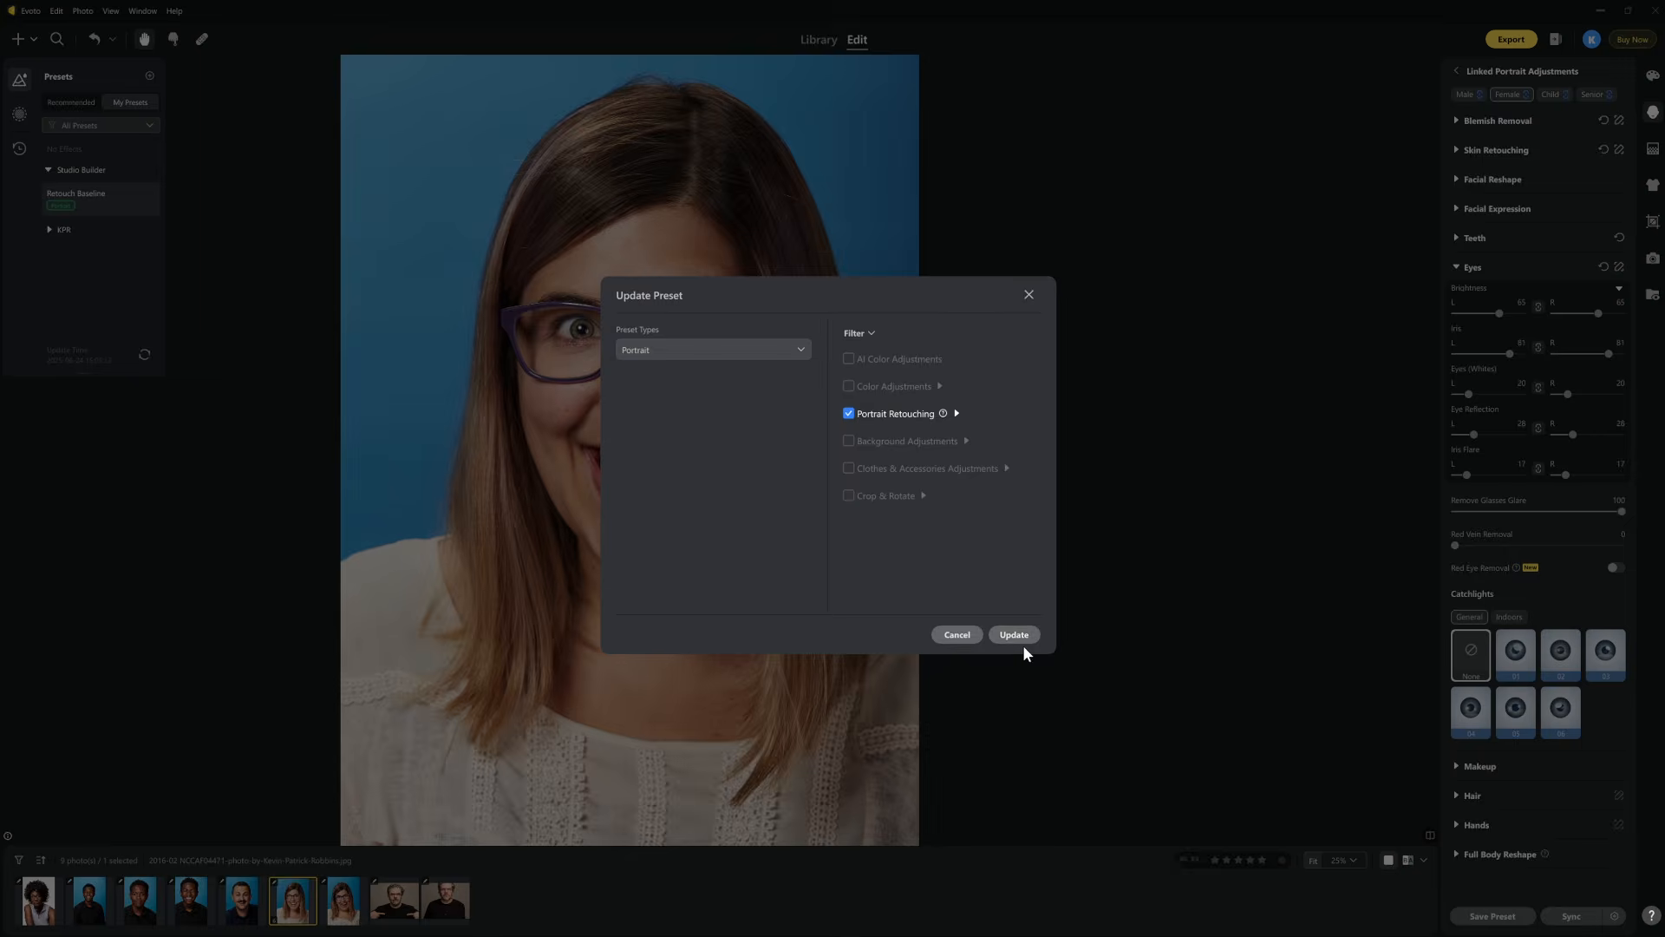
pyautogui.click(1016, 637)
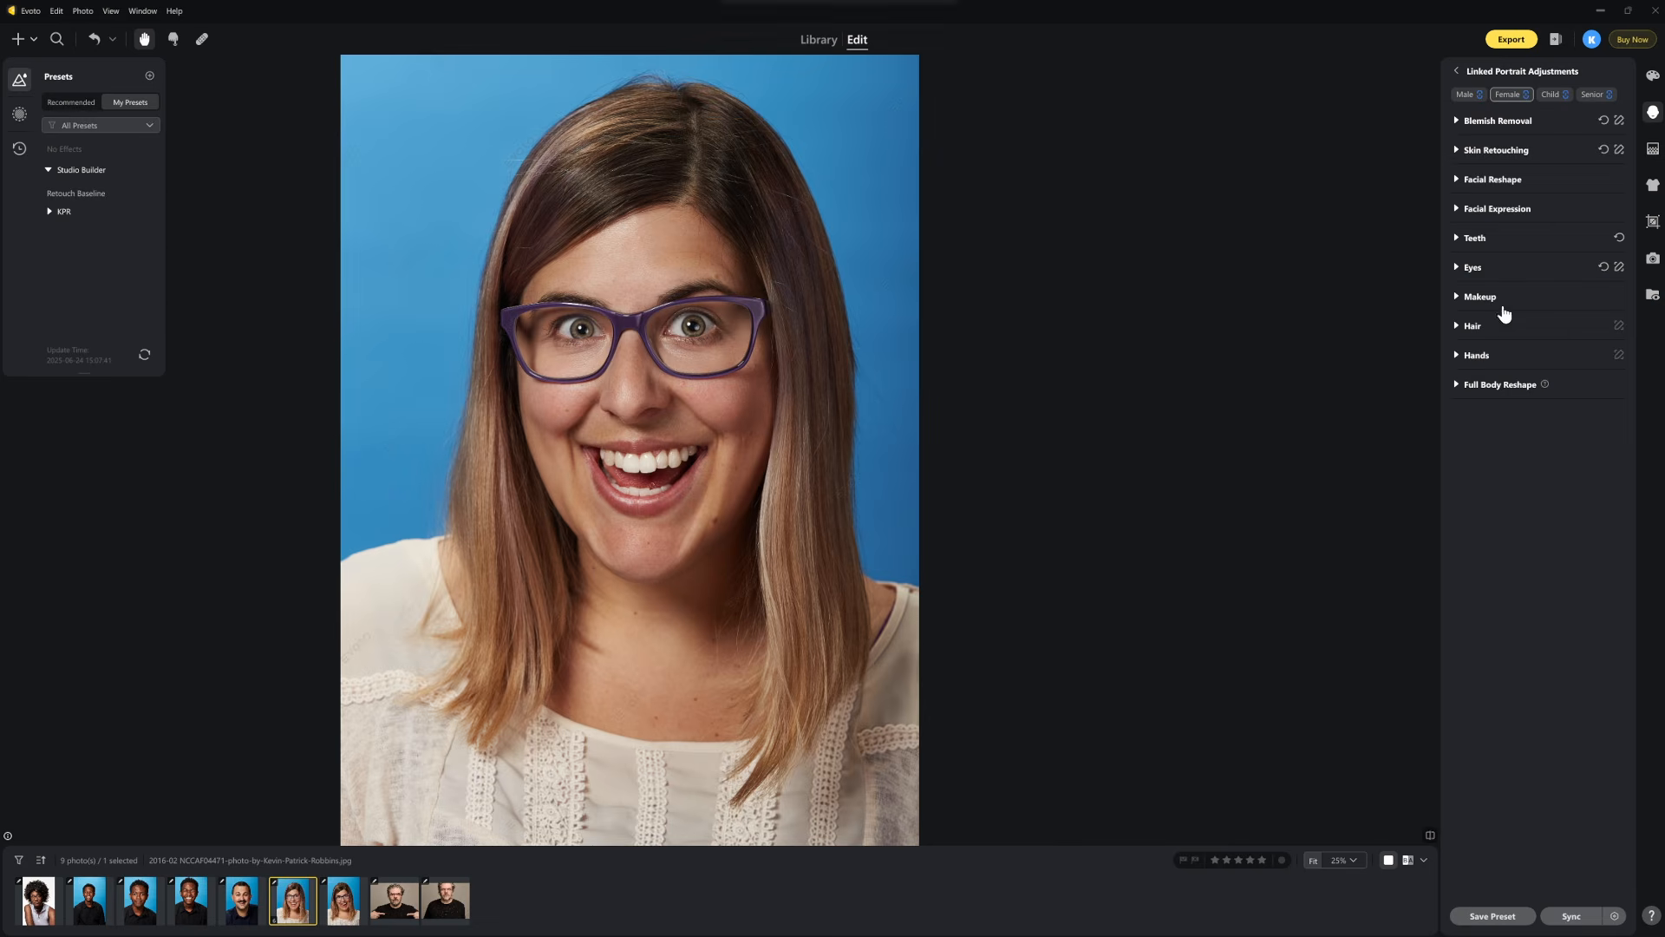
# - Show the Hair settings, set Stray Hairs Removal to 62 and inspect the woman's hair parting and outline up close
pyautogui.click(1468, 326)
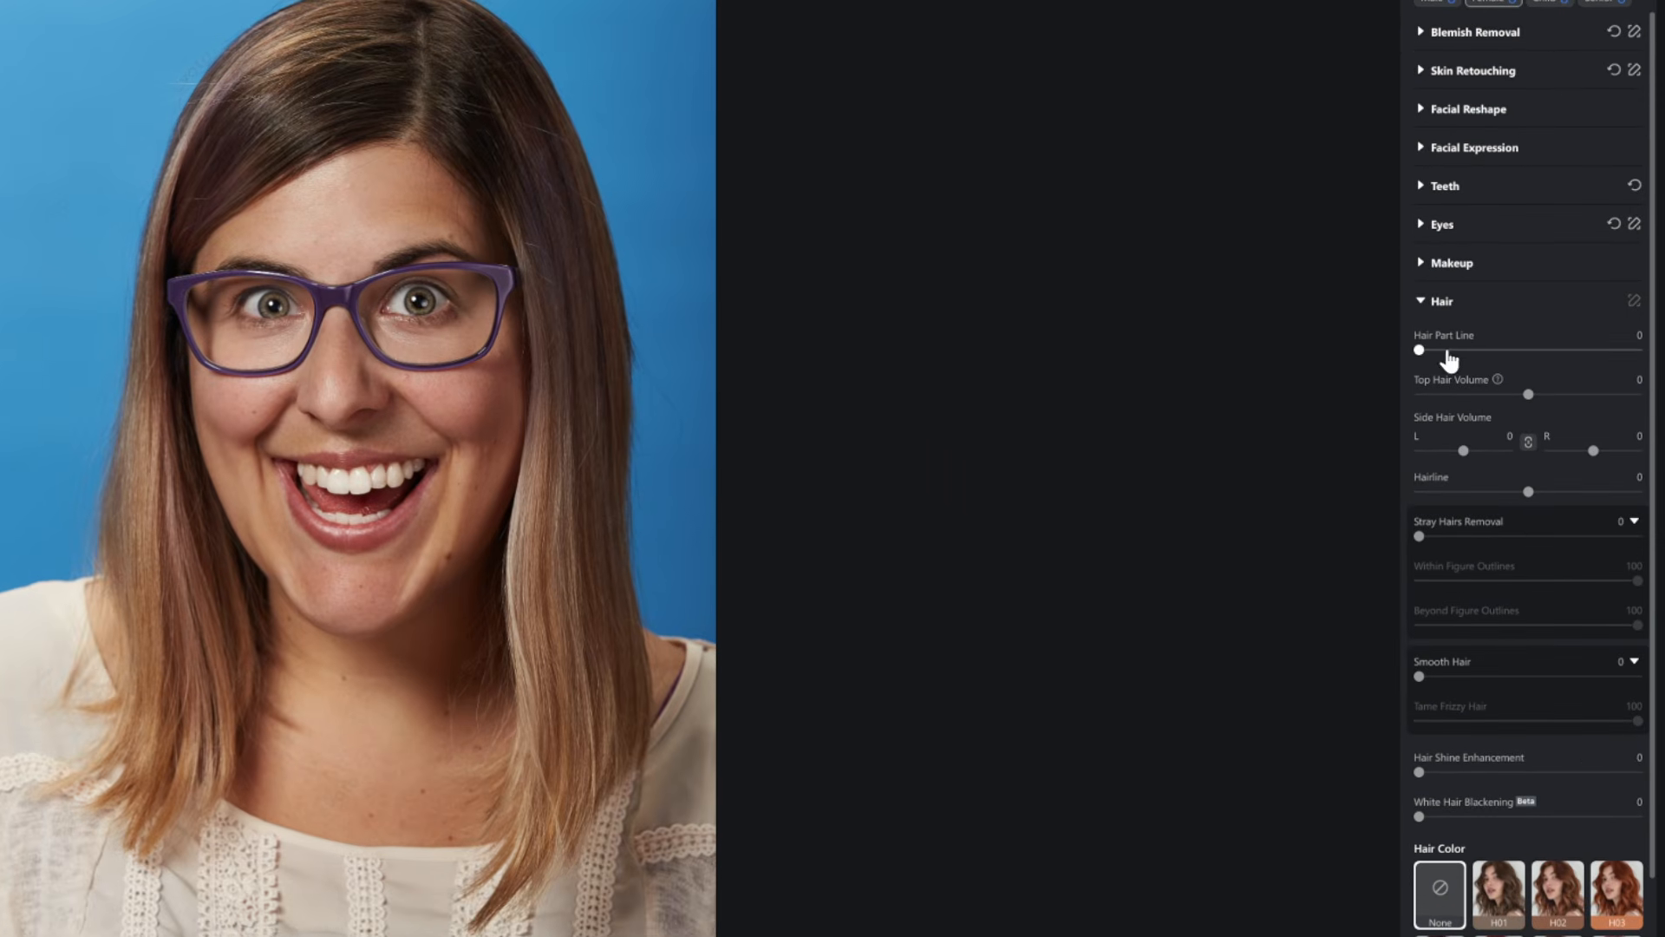
pyautogui.click(1555, 537)
pyautogui.scroll(2, 415, 101)
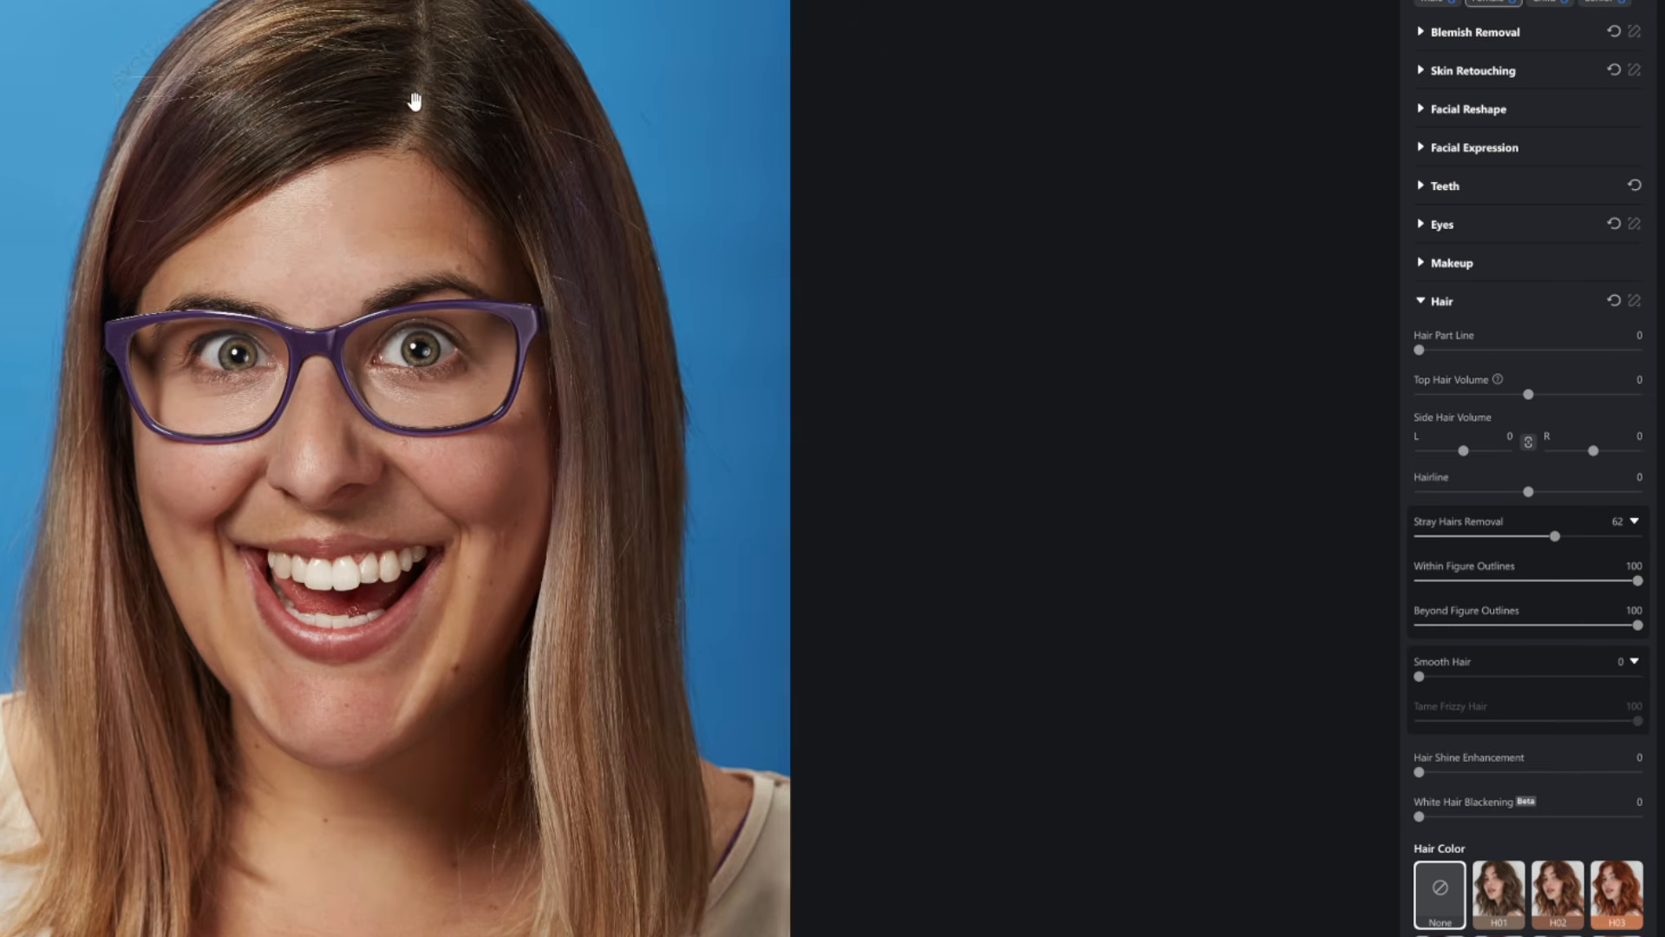
pyautogui.scroll(1, 415, 101)
pyautogui.moveTo(390, 153); pyautogui.dragTo(413, 312)
pyautogui.scroll(2, 413, 312)
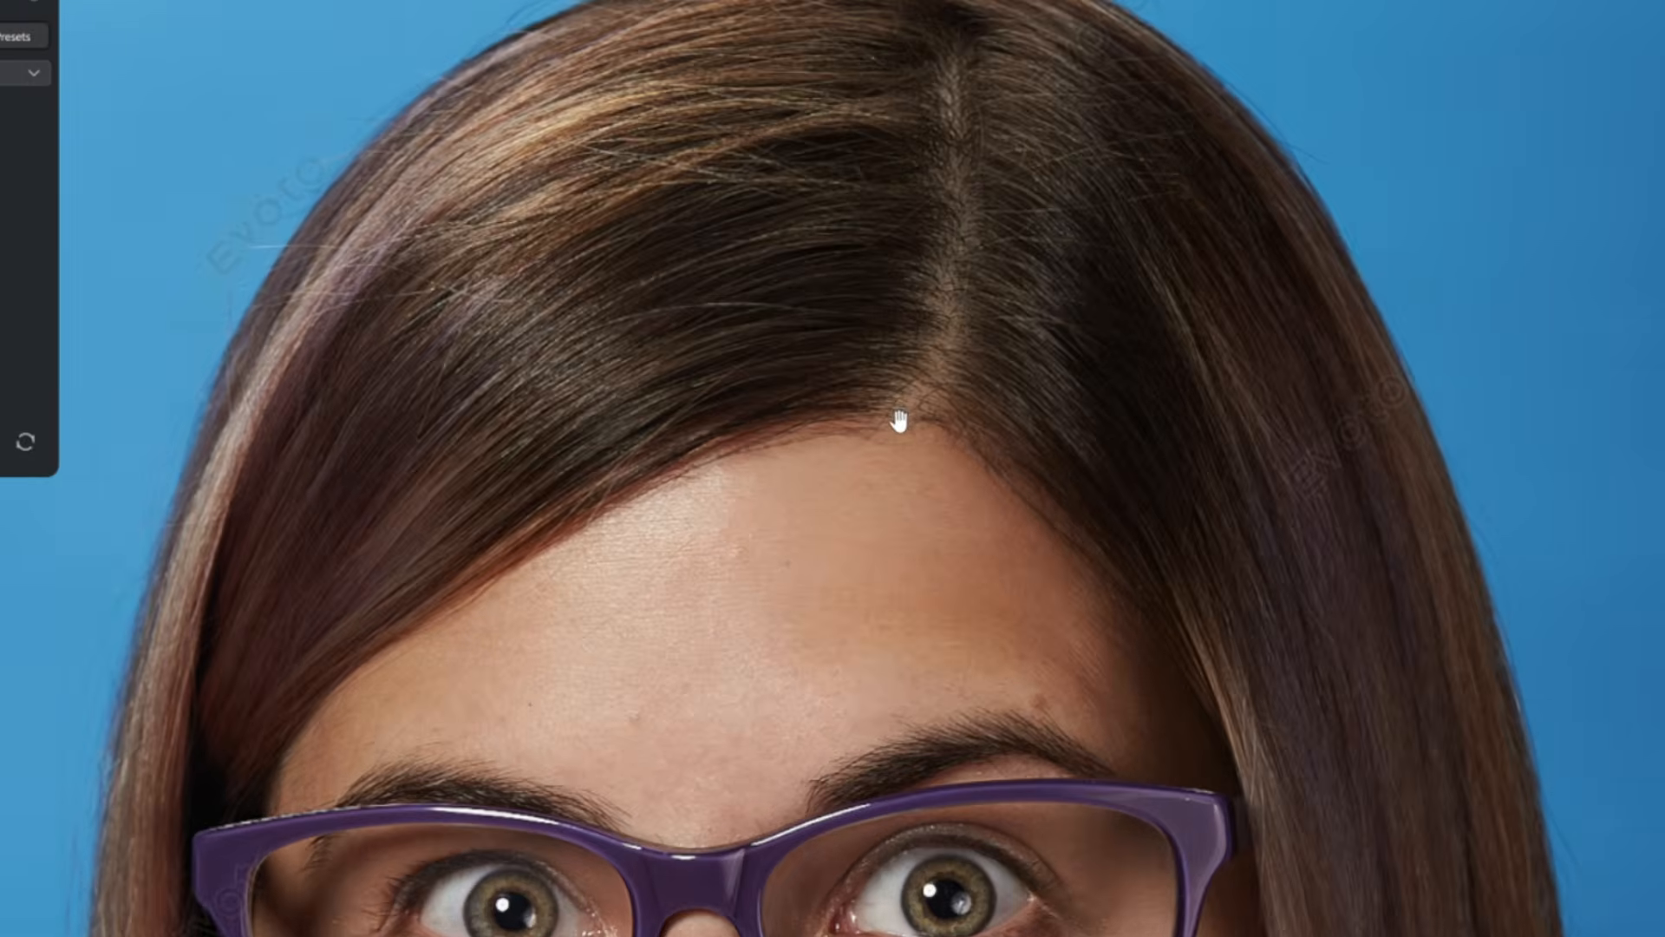
pyautogui.scroll(-1, 898, 416)
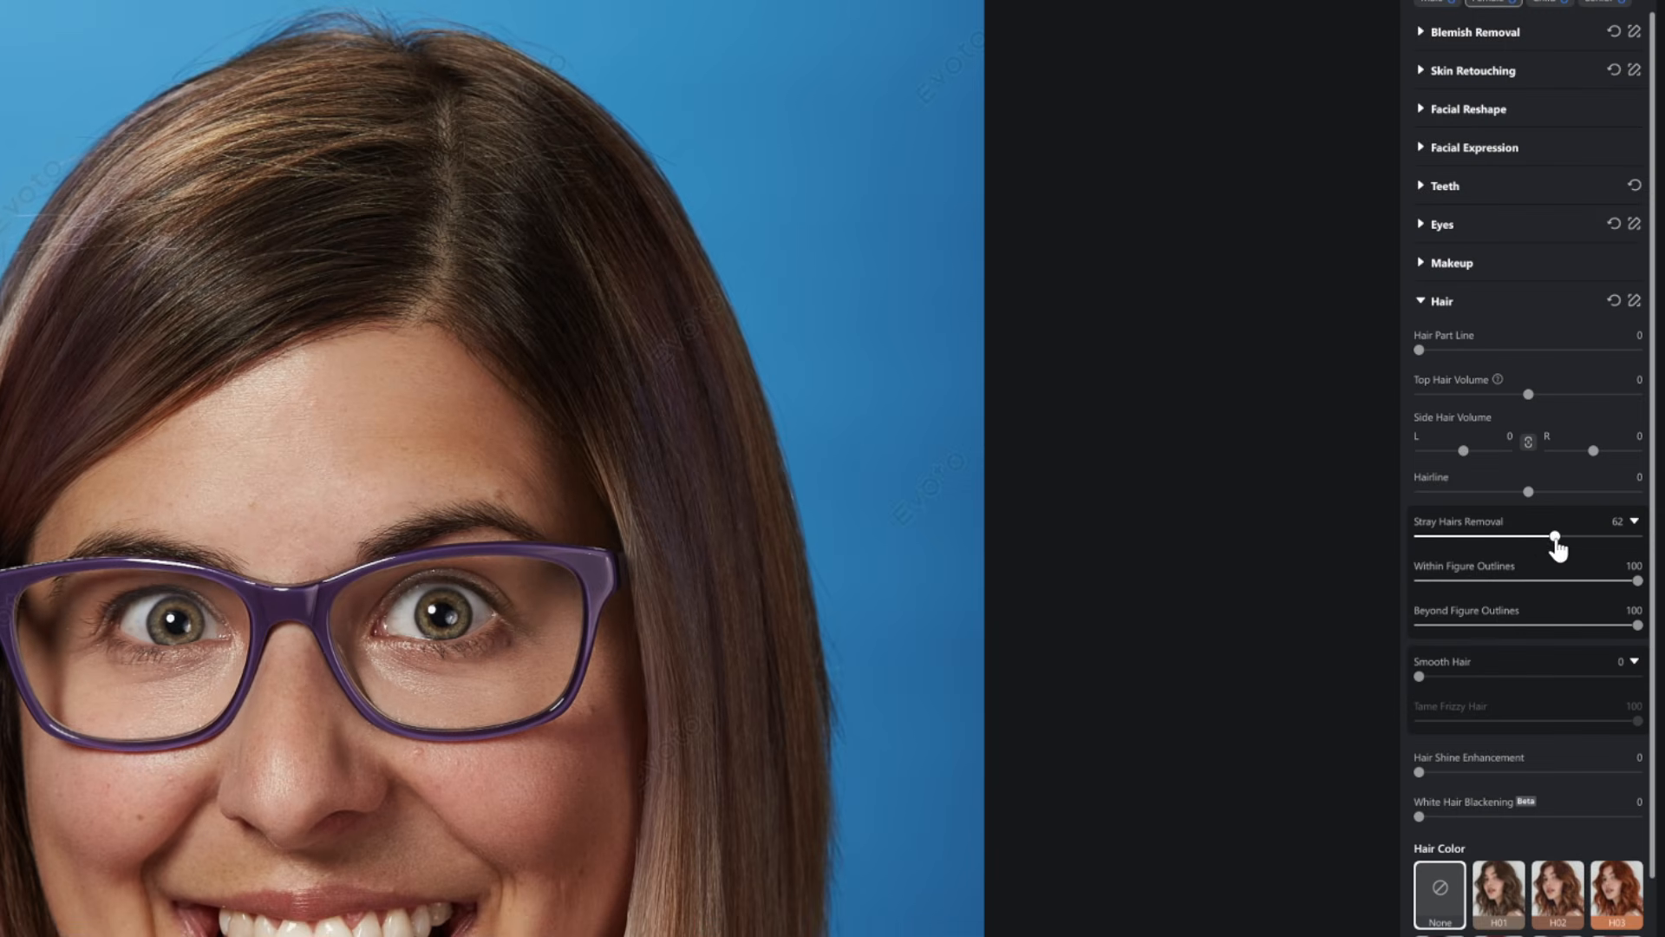
# - Set Stray Hairs Removal to 90 and inspect the sides and top of the woman's hair
pyautogui.moveTo(1556, 541); pyautogui.dragTo(1602, 544)
pyautogui.moveTo(1616, 550); pyautogui.dragTo(1619, 551)
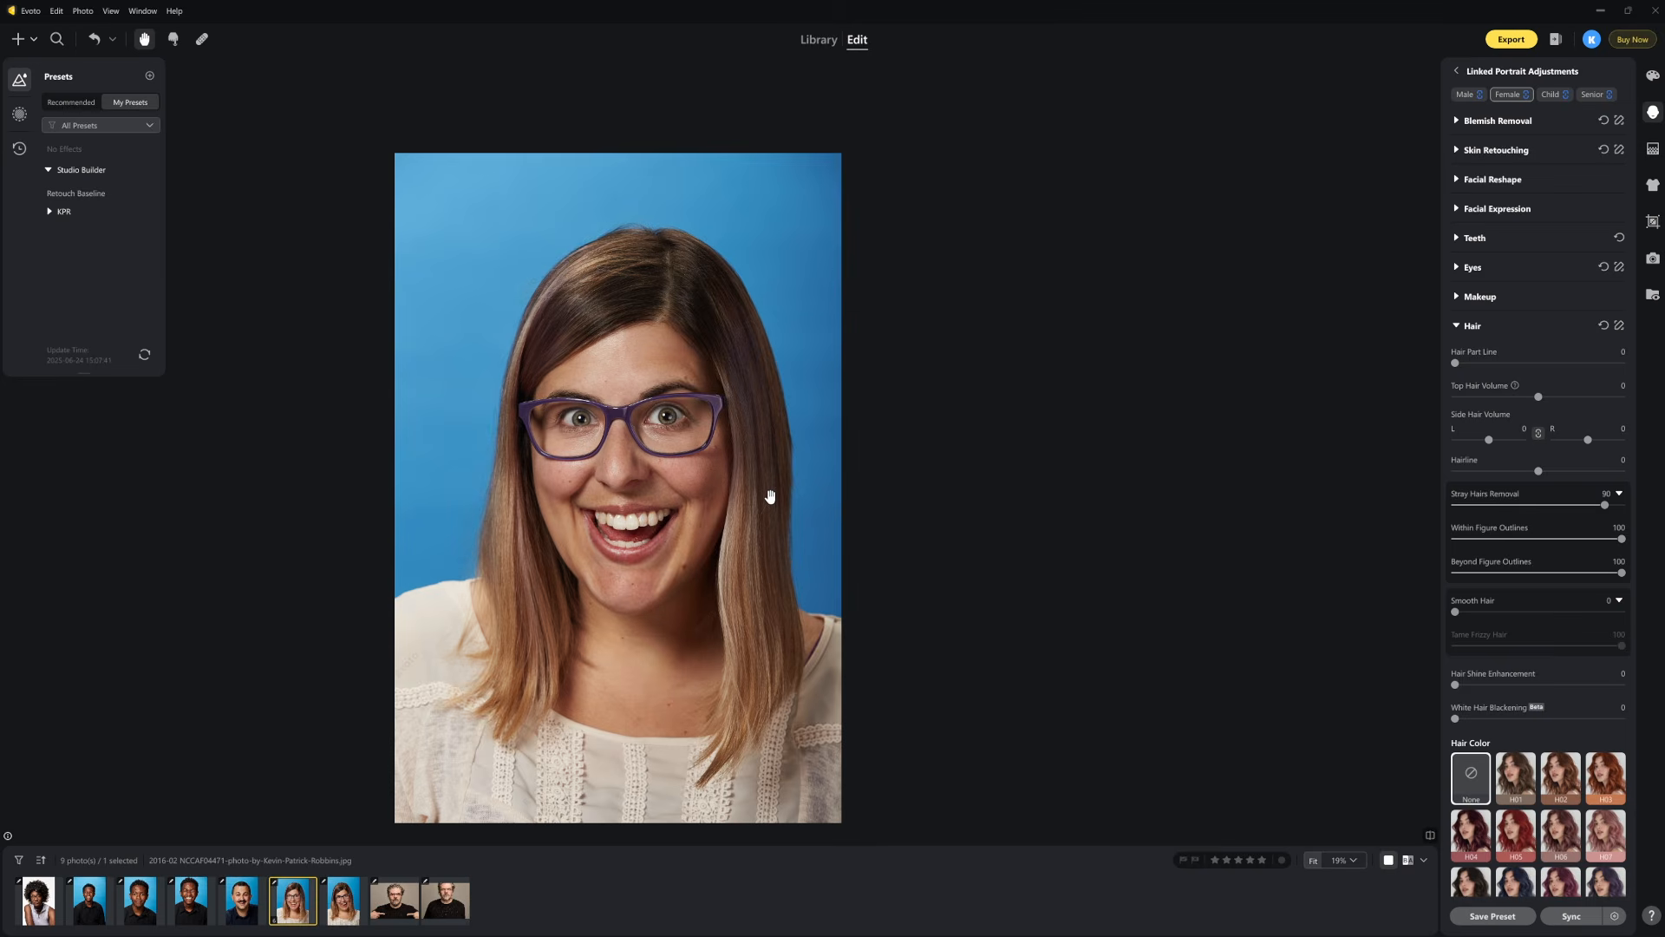
pyautogui.scroll(5, 786, 461)
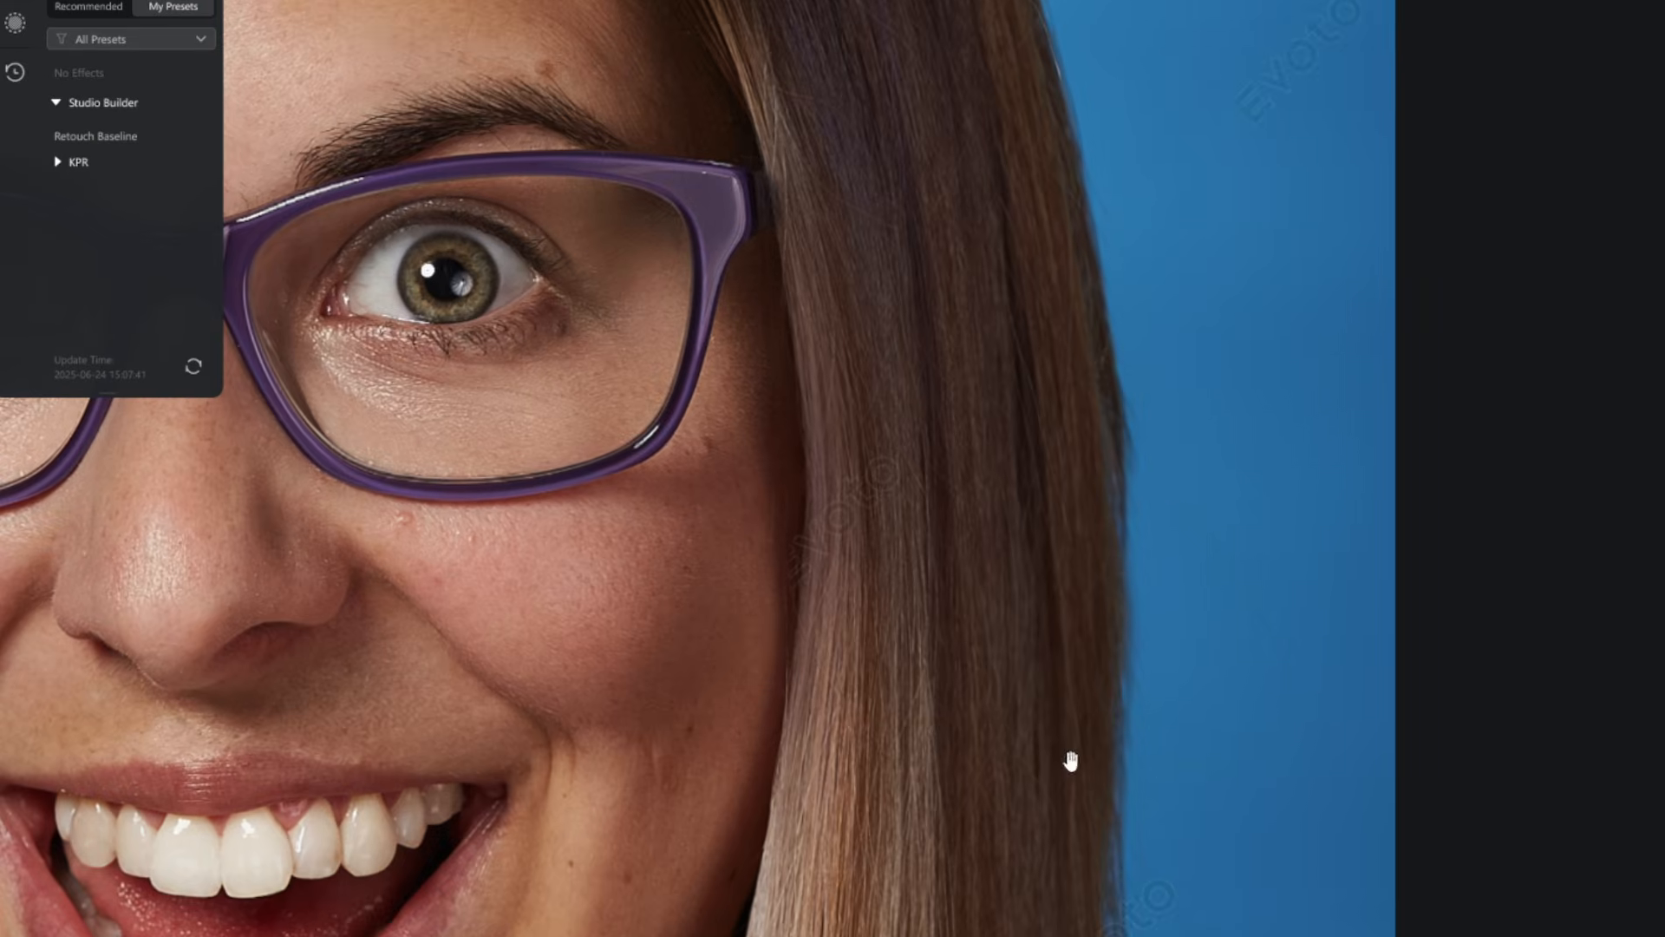
pyautogui.moveTo(1074, 528); pyautogui.dragTo(1156, 934)
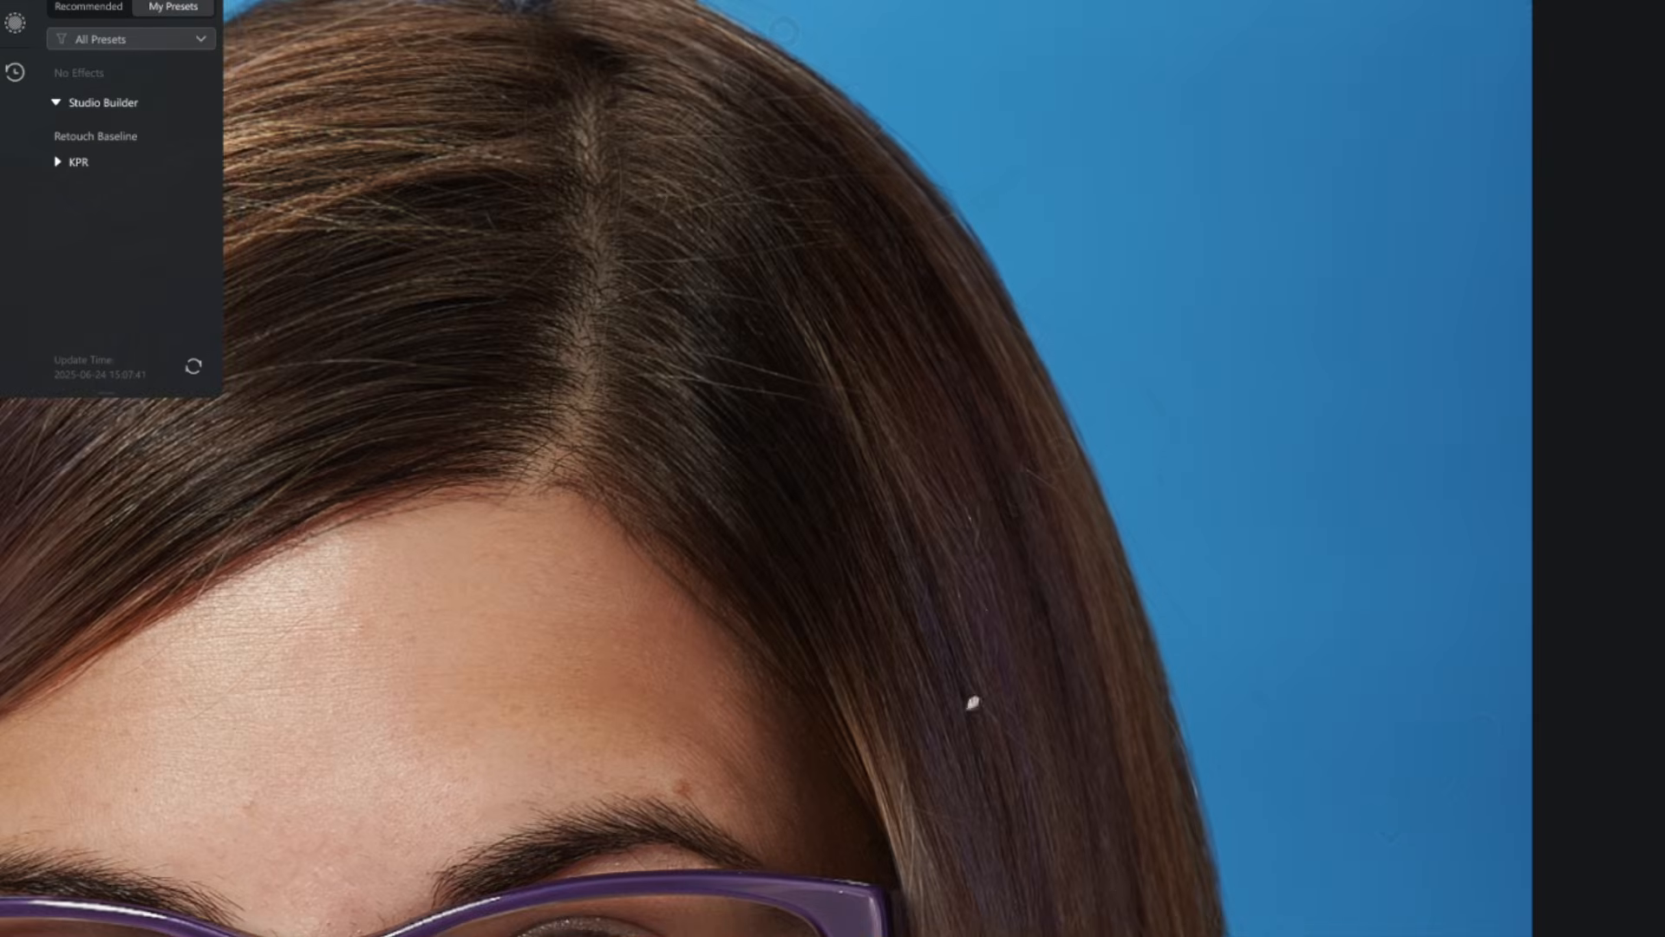
pyautogui.moveTo(1013, 517); pyautogui.dragTo(1164, 664)
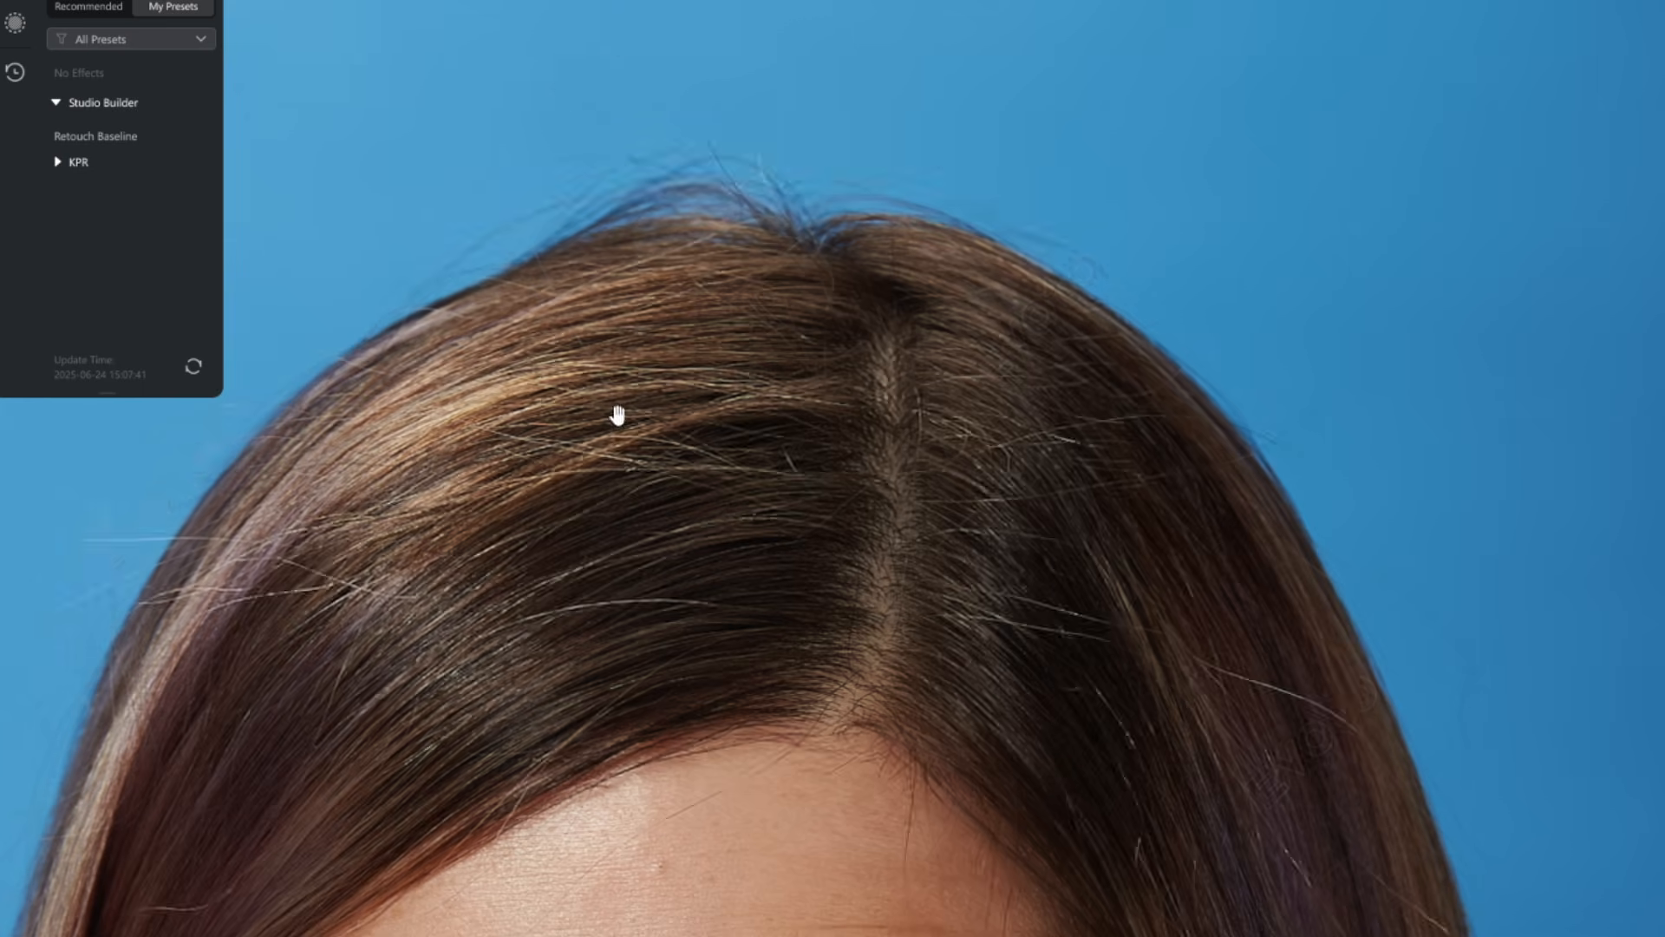
pyautogui.moveTo(472, 472); pyautogui.dragTo(818, 372)
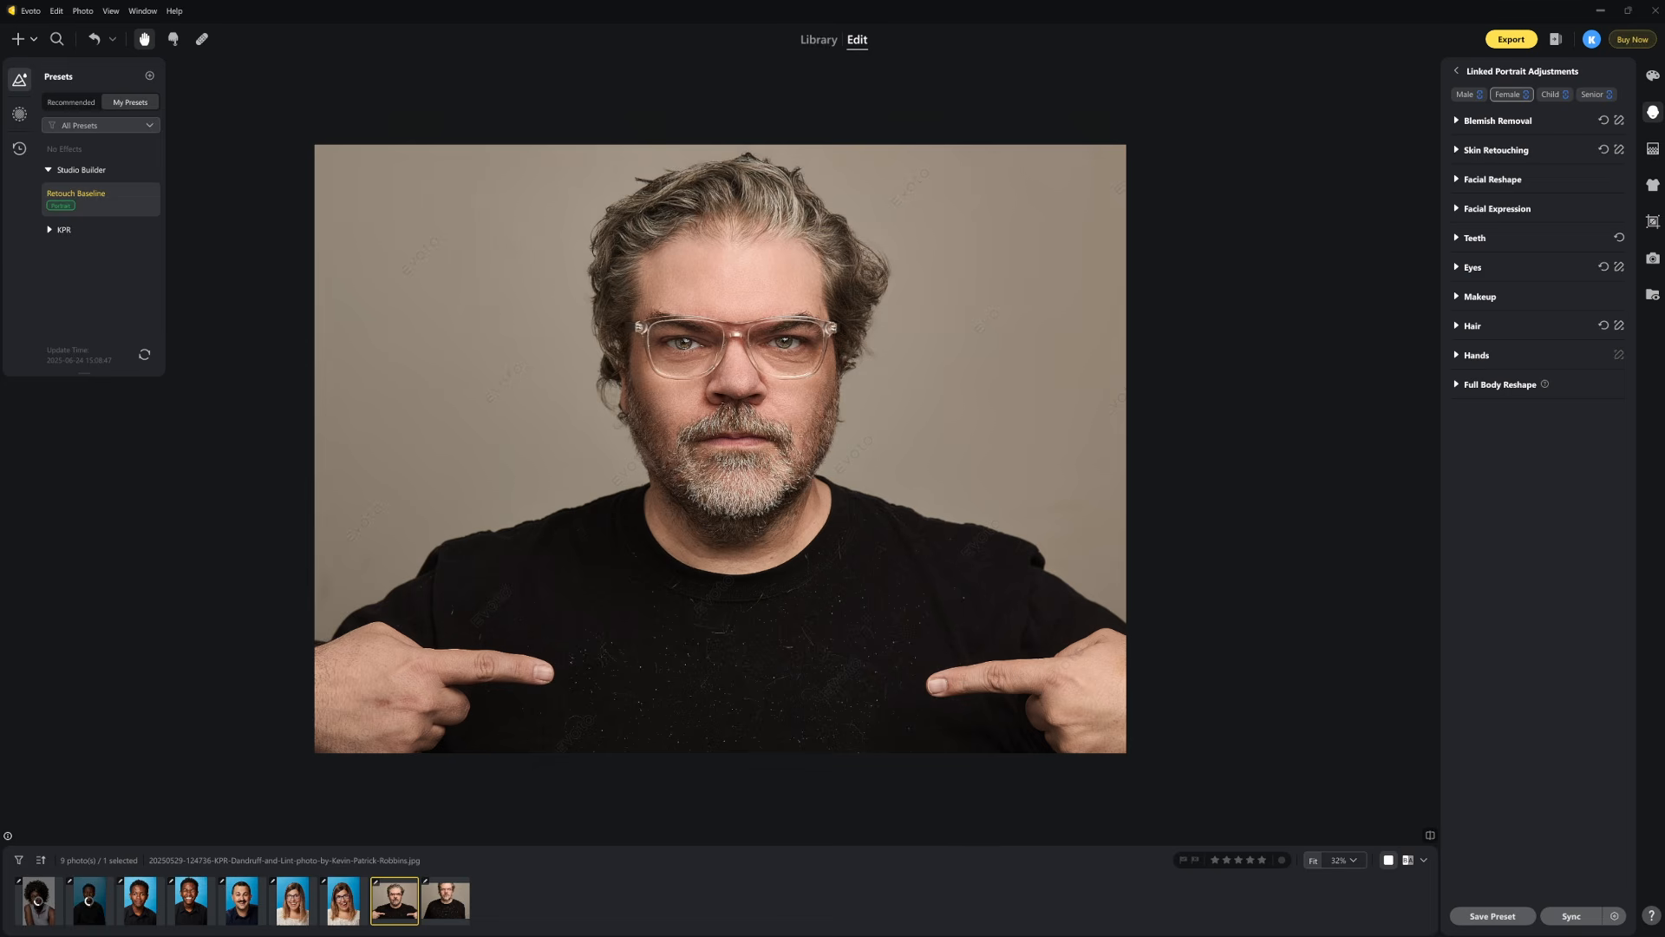
# - Set Hand Vein to 80 for the bearded man in the black T-shirt and inspect his hands and shirt
pyautogui.scroll(5, 577, 662)
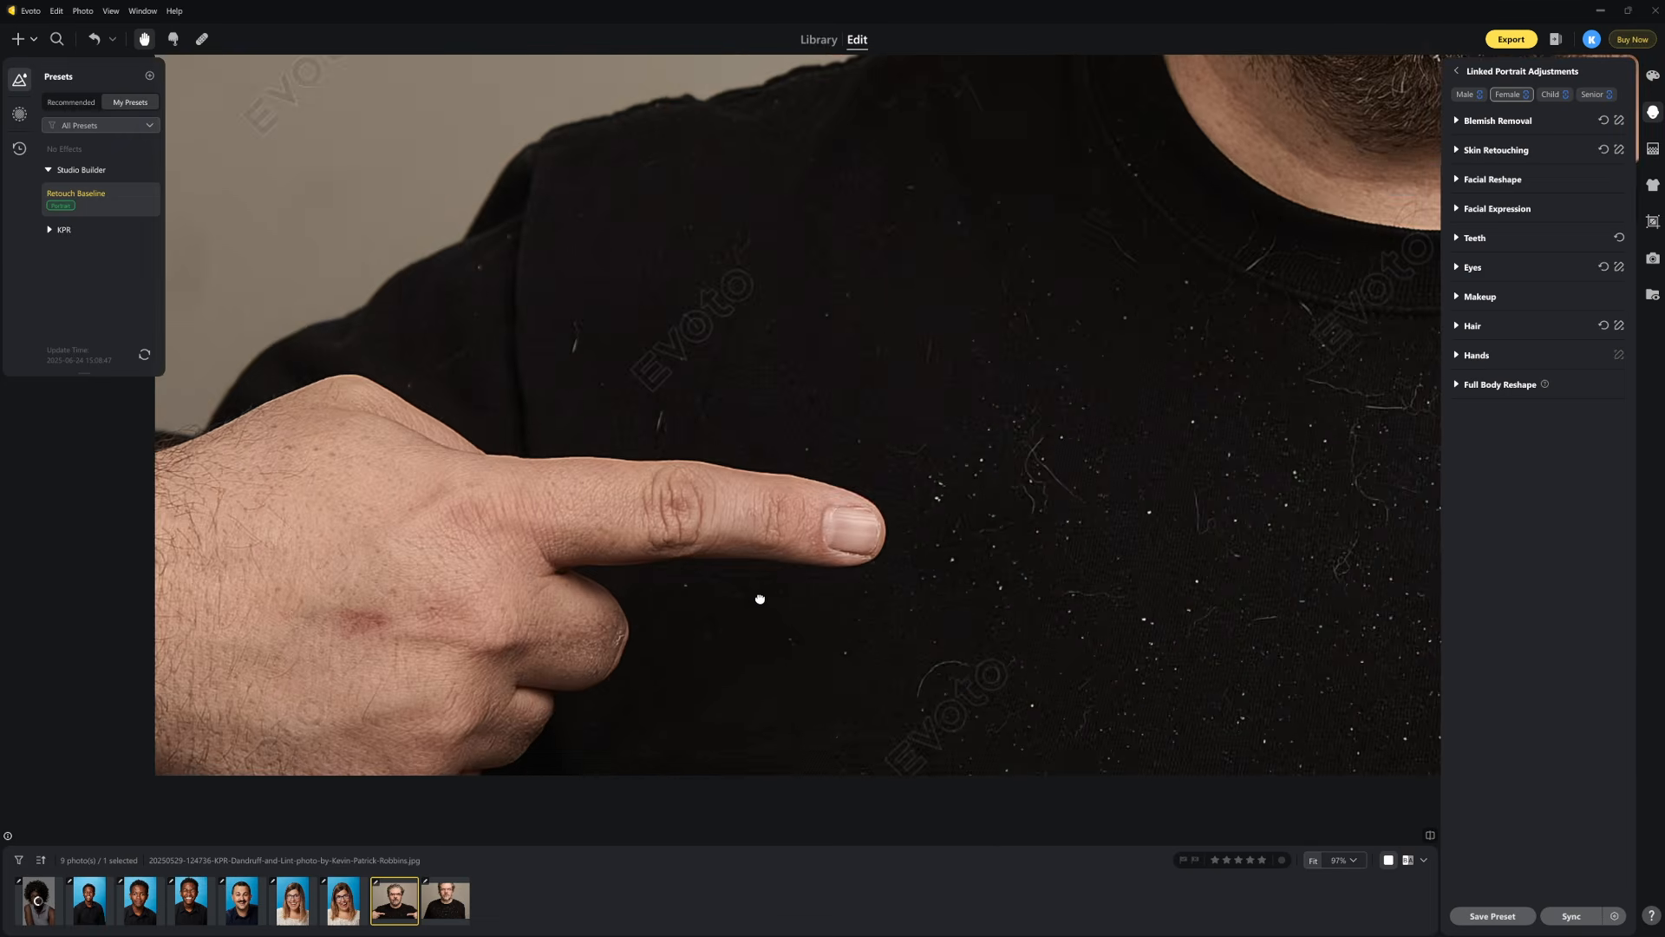
pyautogui.click(1460, 355)
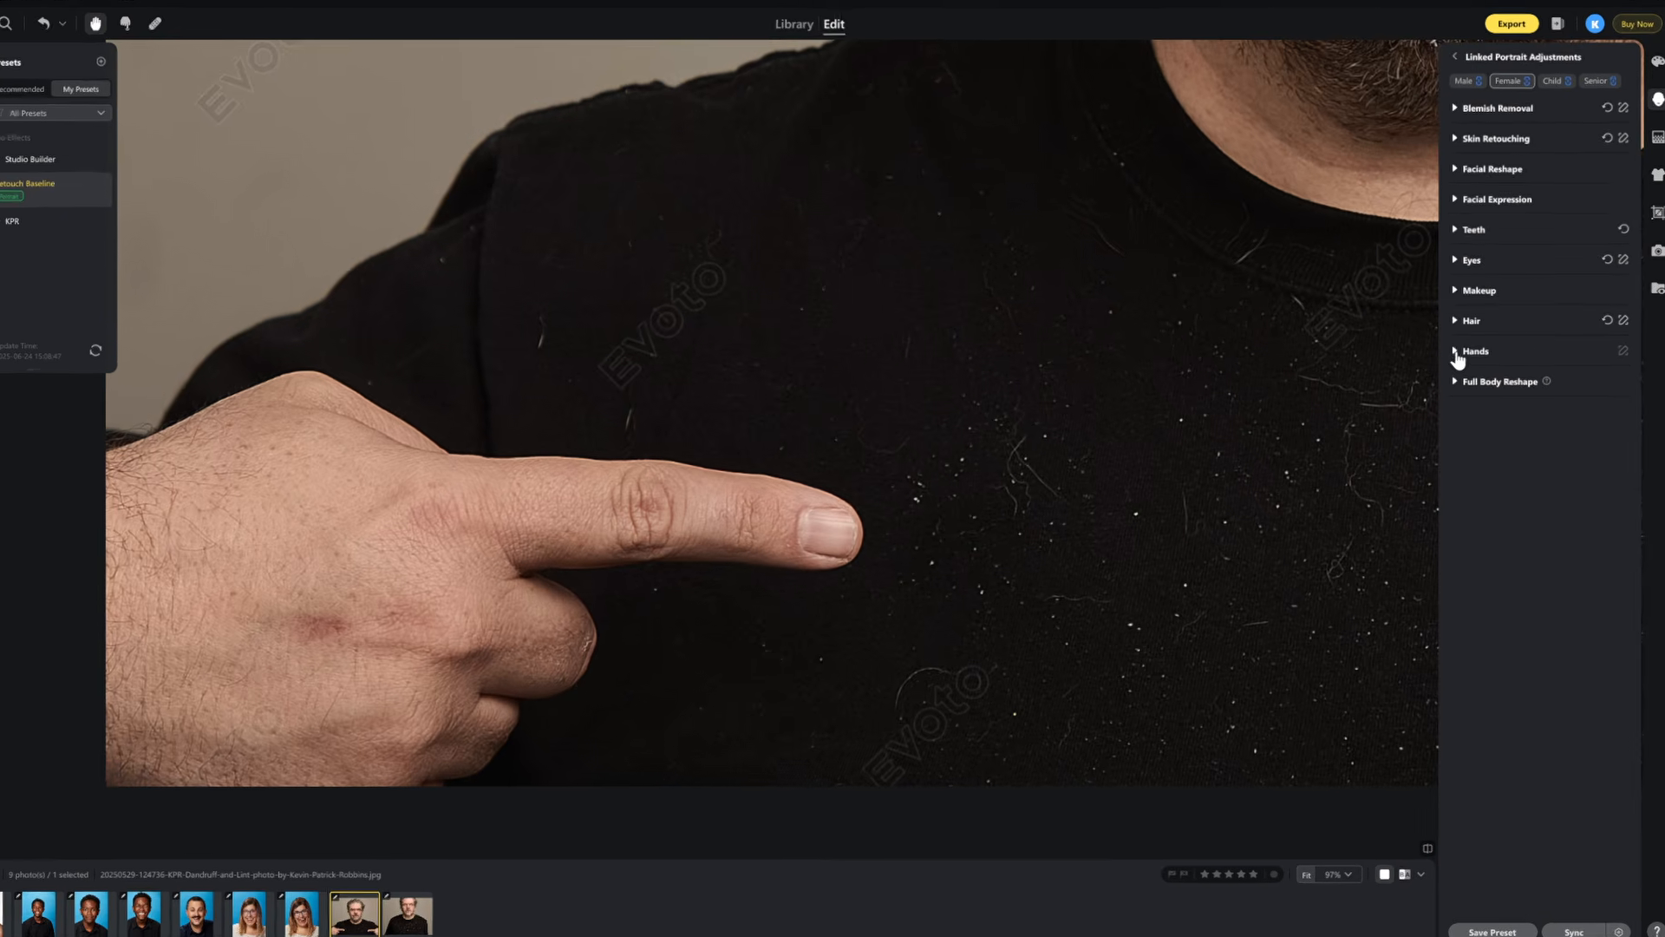
pyautogui.moveTo(1445, 390); pyautogui.dragTo(1603, 398)
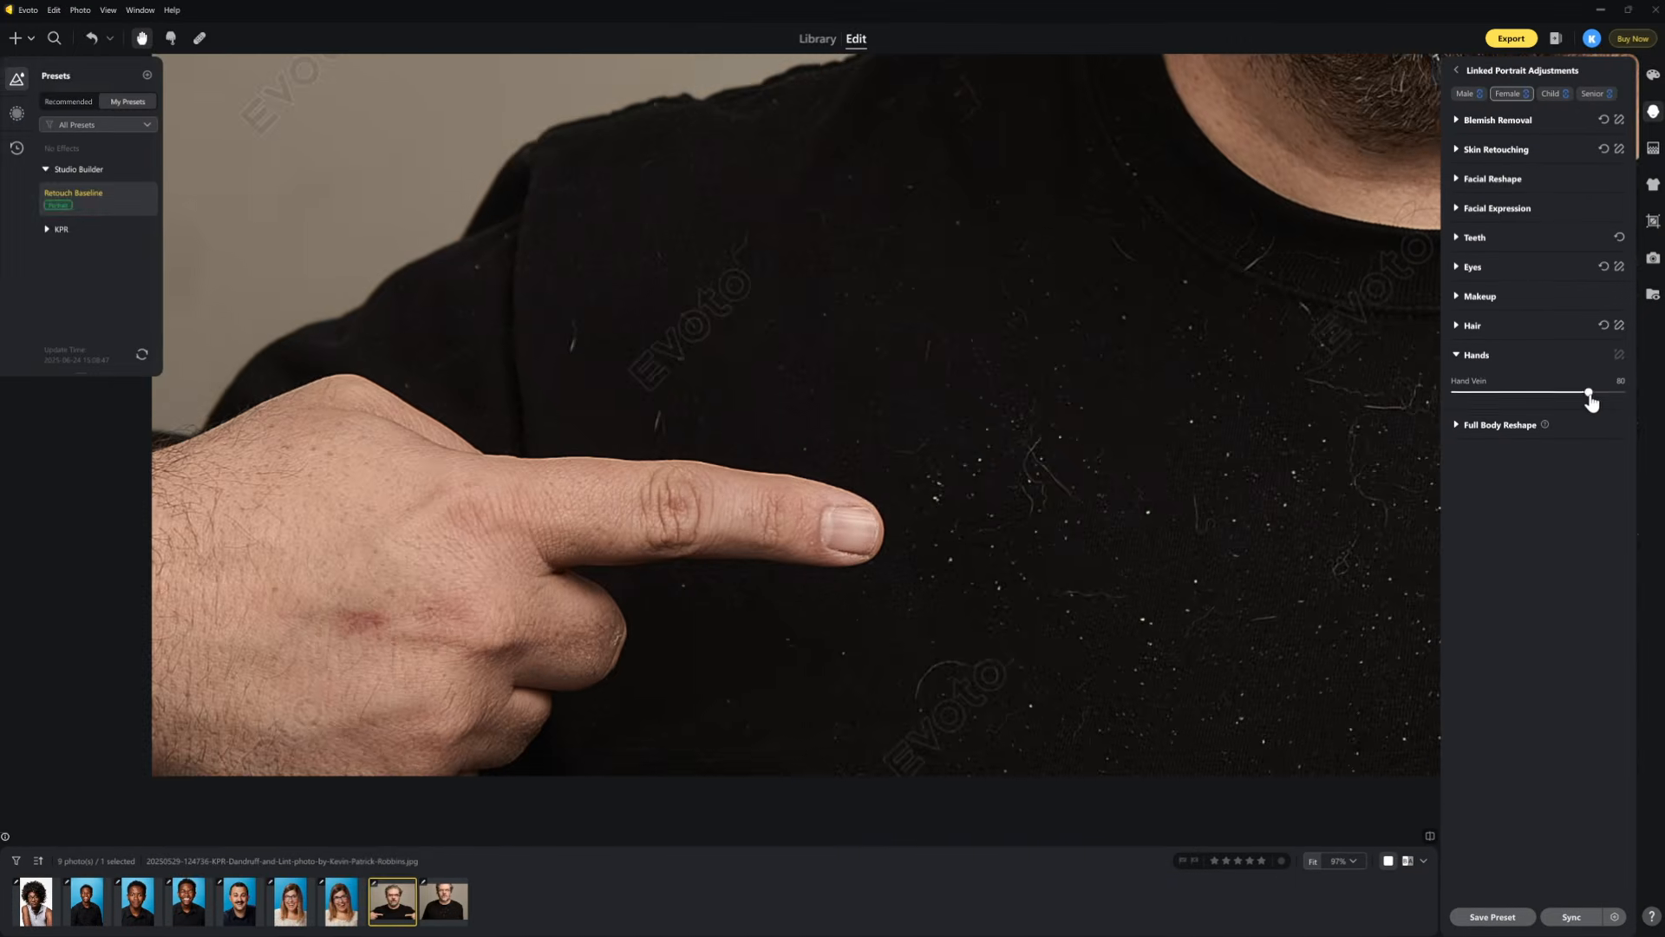
pyautogui.scroll(-3, 570, 550)
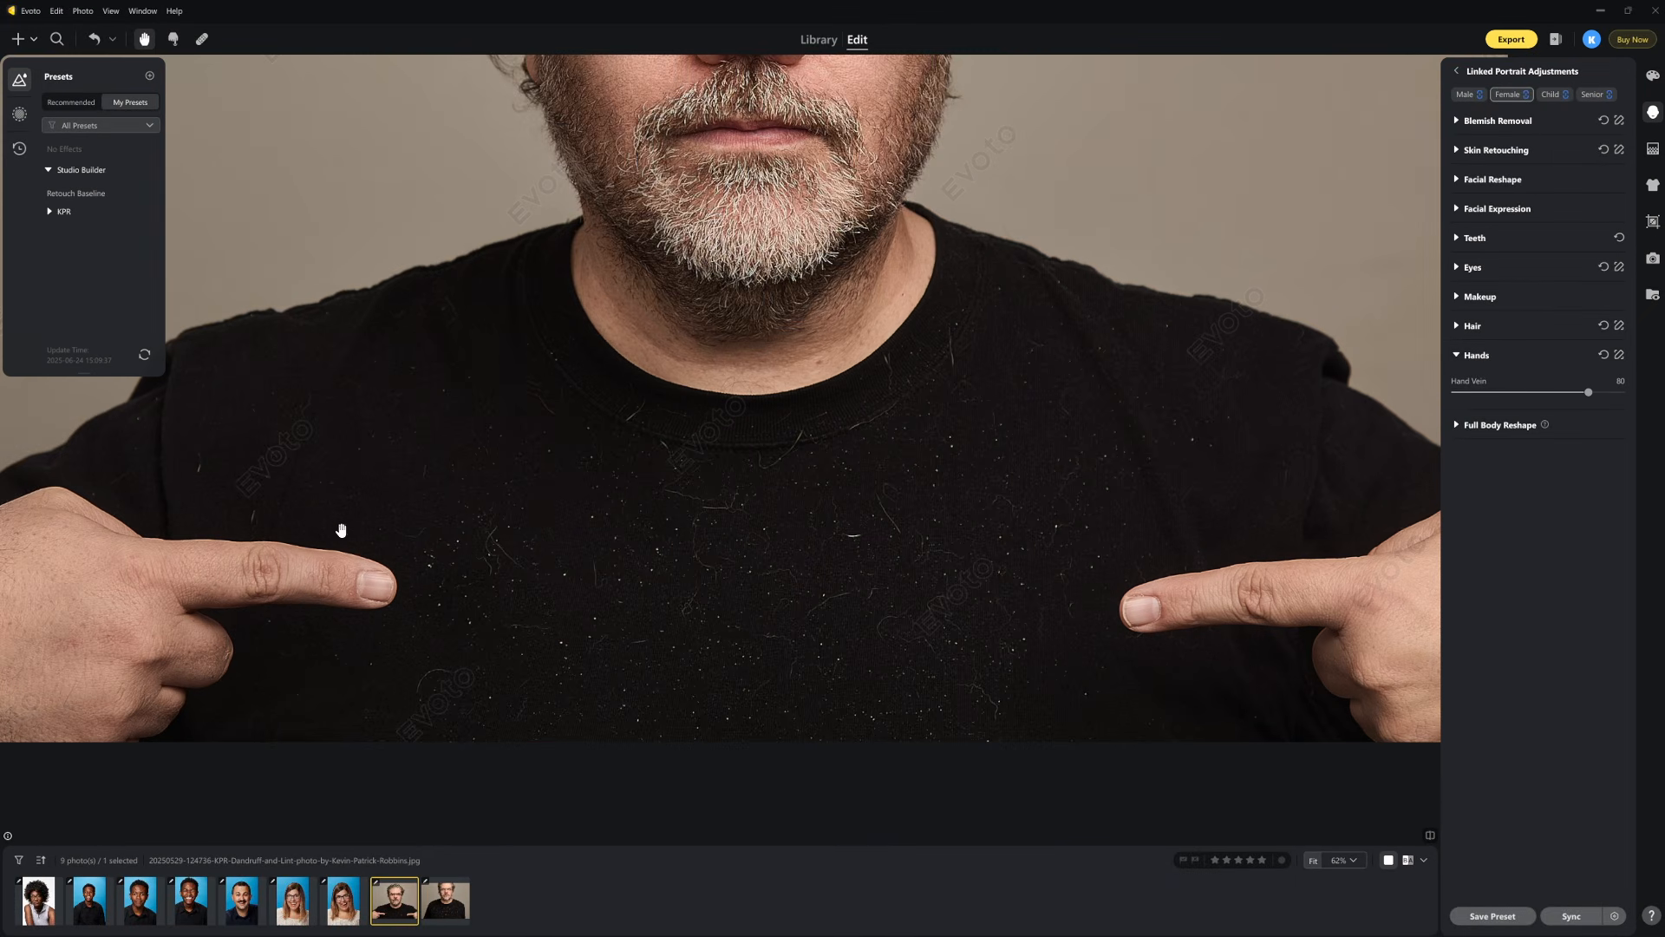
pyautogui.scroll(2, 684, 619)
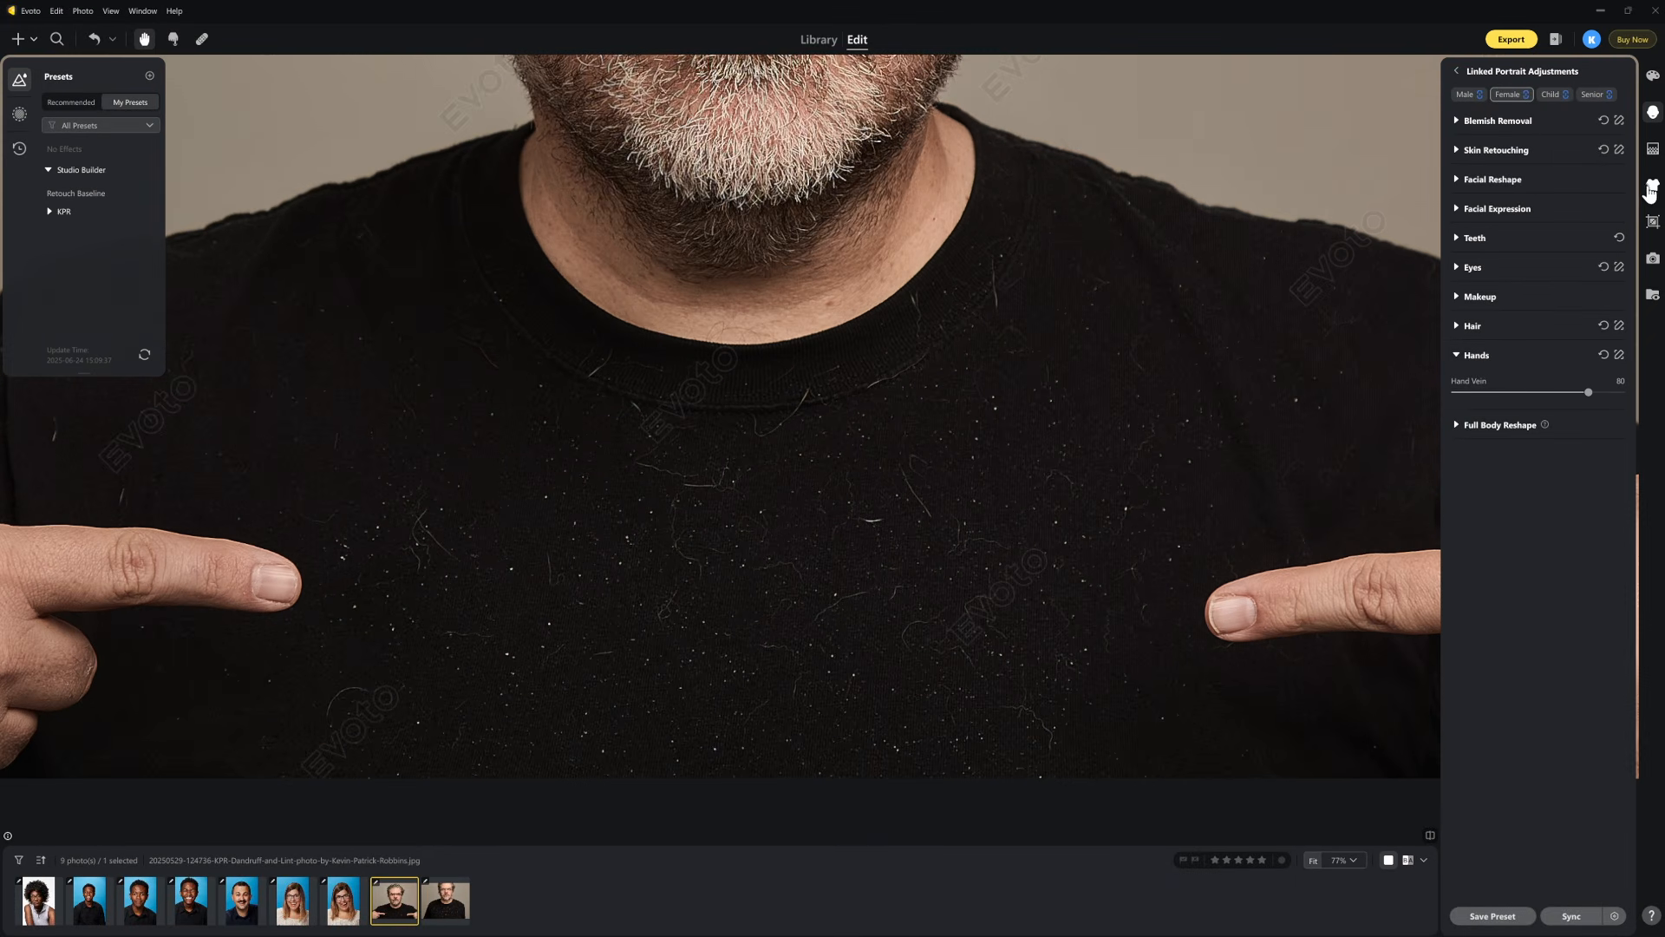
# - Show the clothing adjustments, set De-blemish Clothing to 100 and inspect the lint removal on the bearded man's black T-shirt
pyautogui.click(1458, 356)
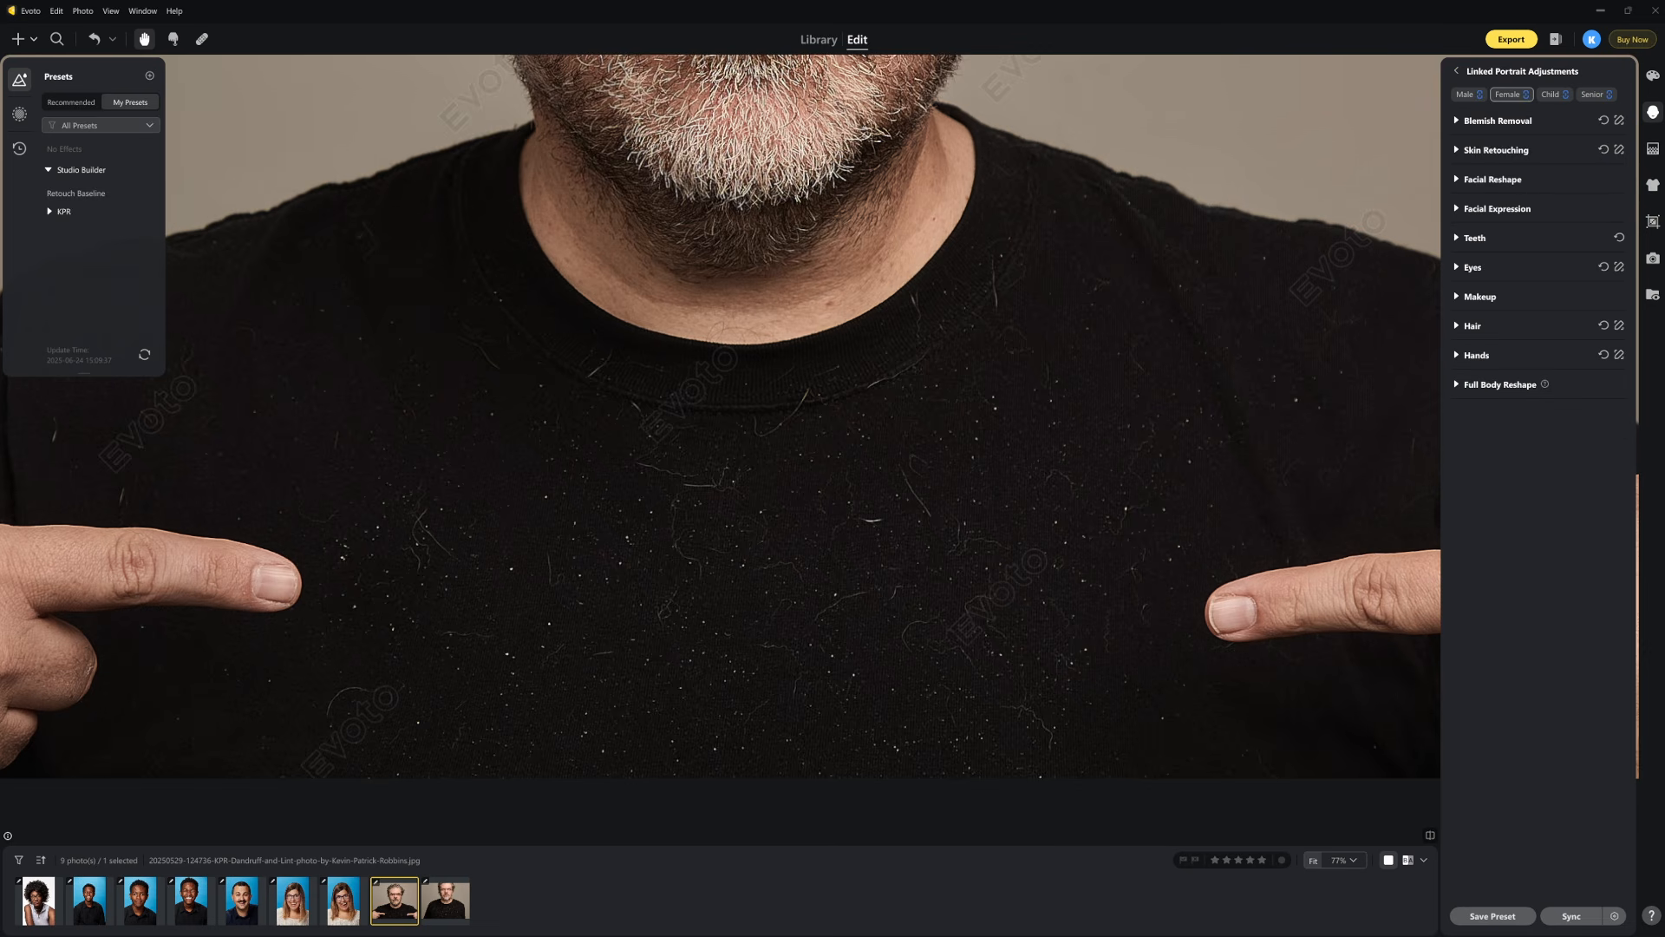
pyautogui.click(1654, 187)
pyautogui.moveTo(1464, 269); pyautogui.dragTo(1650, 260)
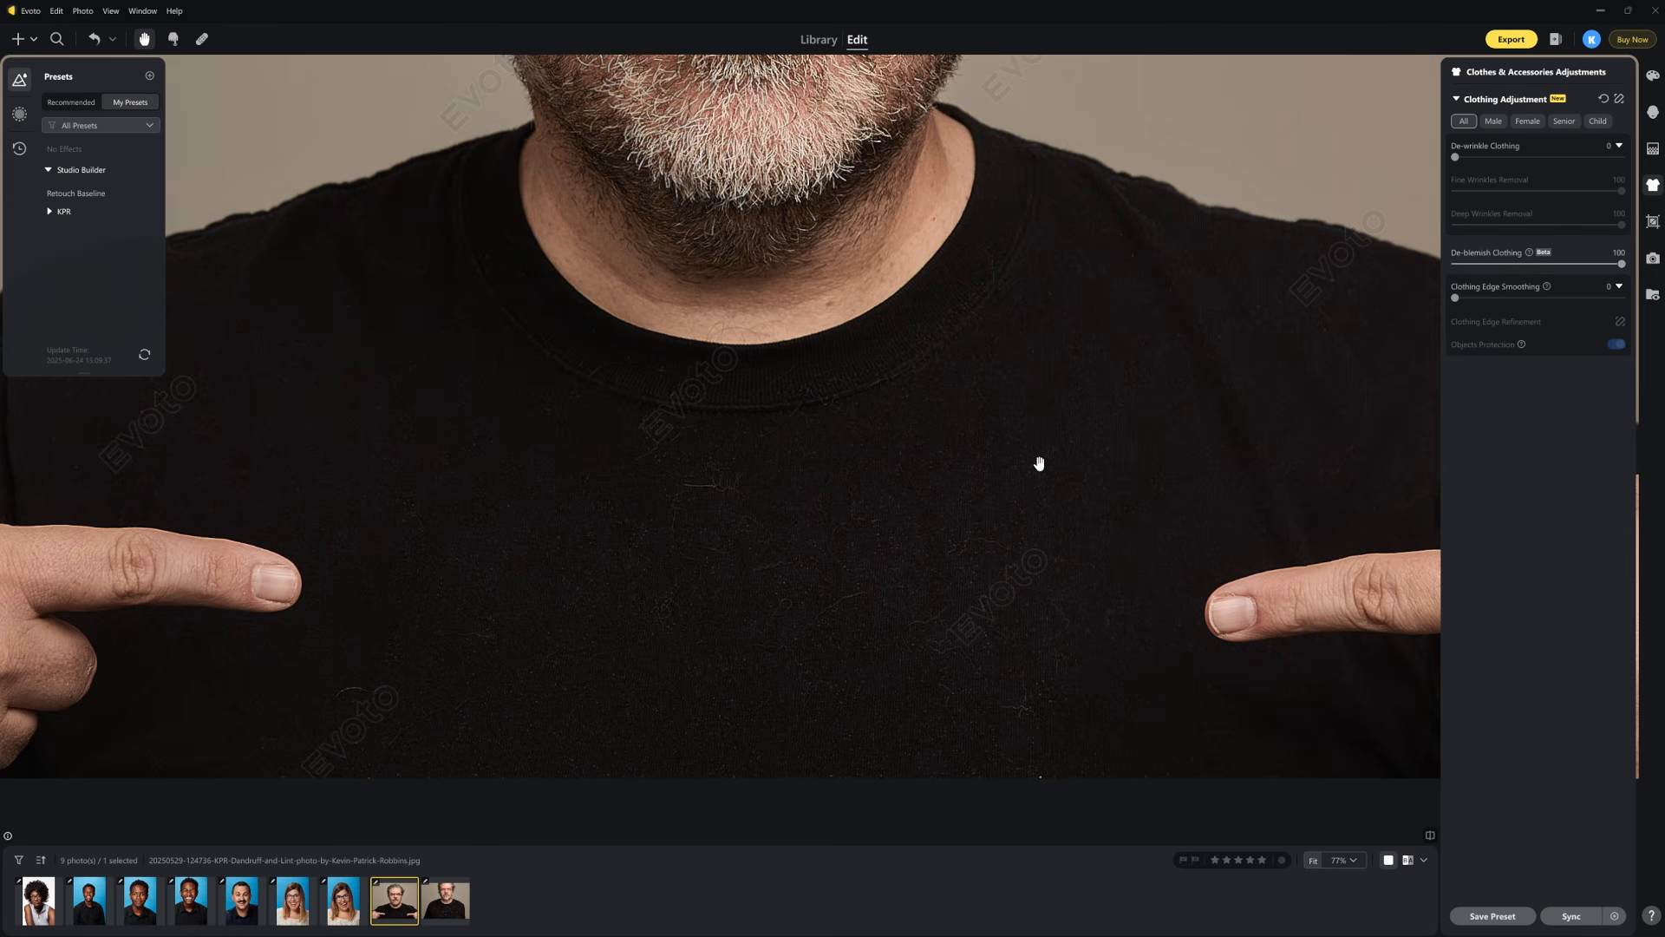
pyautogui.moveTo(941, 536)
pyautogui.mouseDown()
pyautogui.moveTo(940, 595)
pyautogui.moveTo(951, 552)
pyautogui.mouseUp()
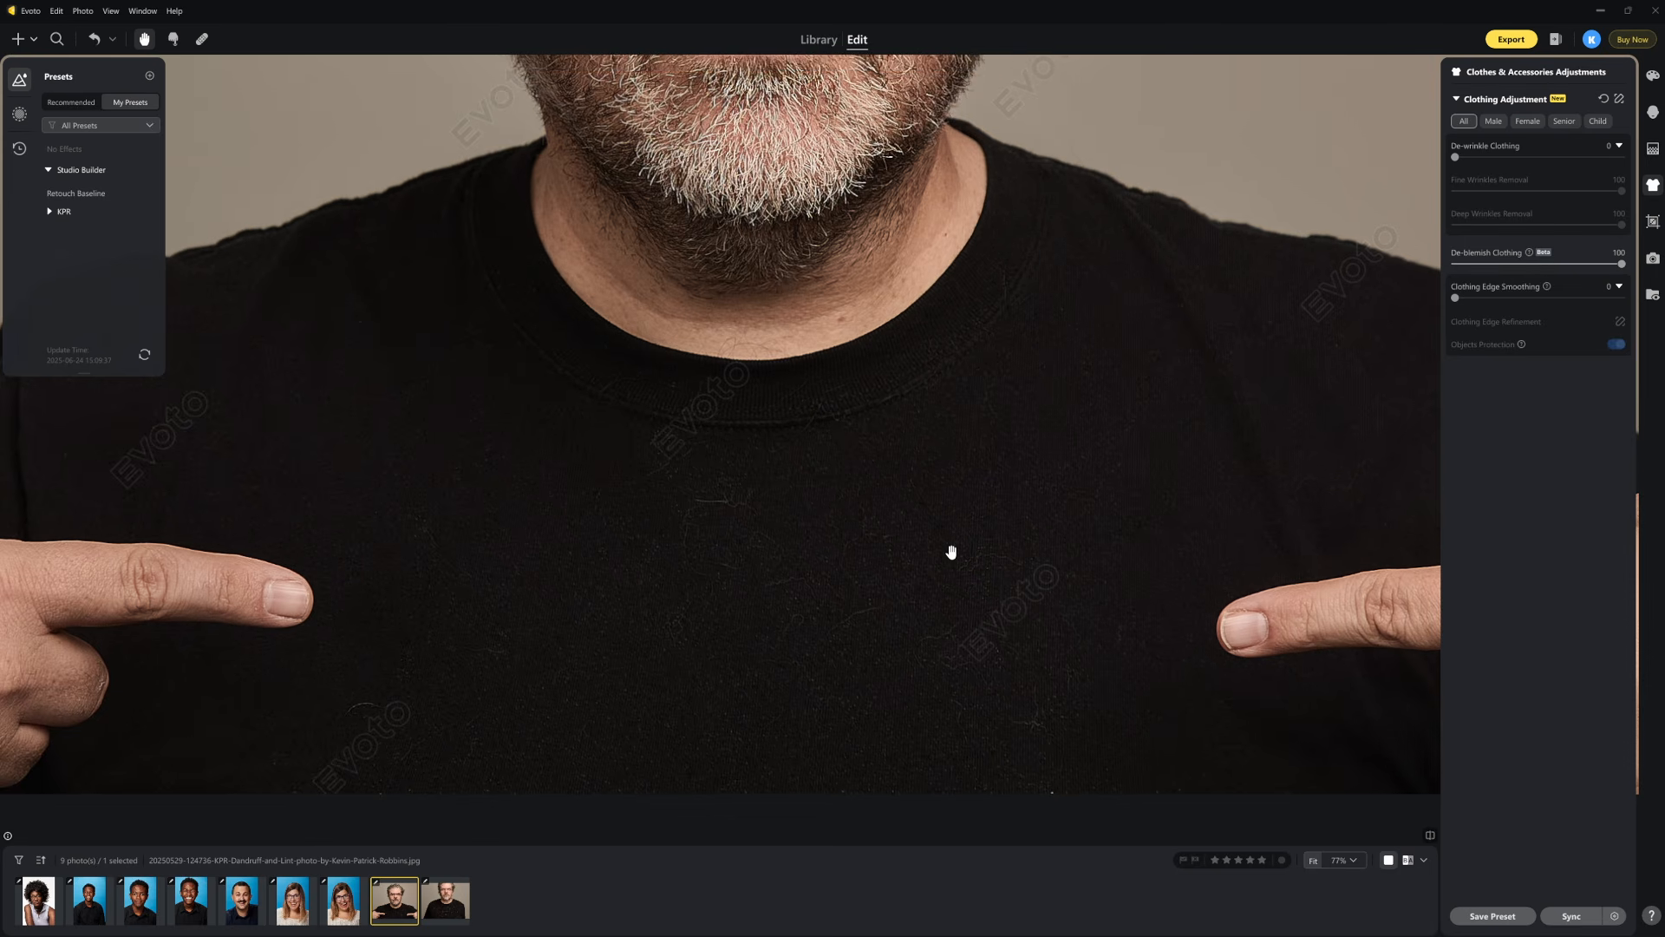
pyautogui.scroll(-5, 952, 553)
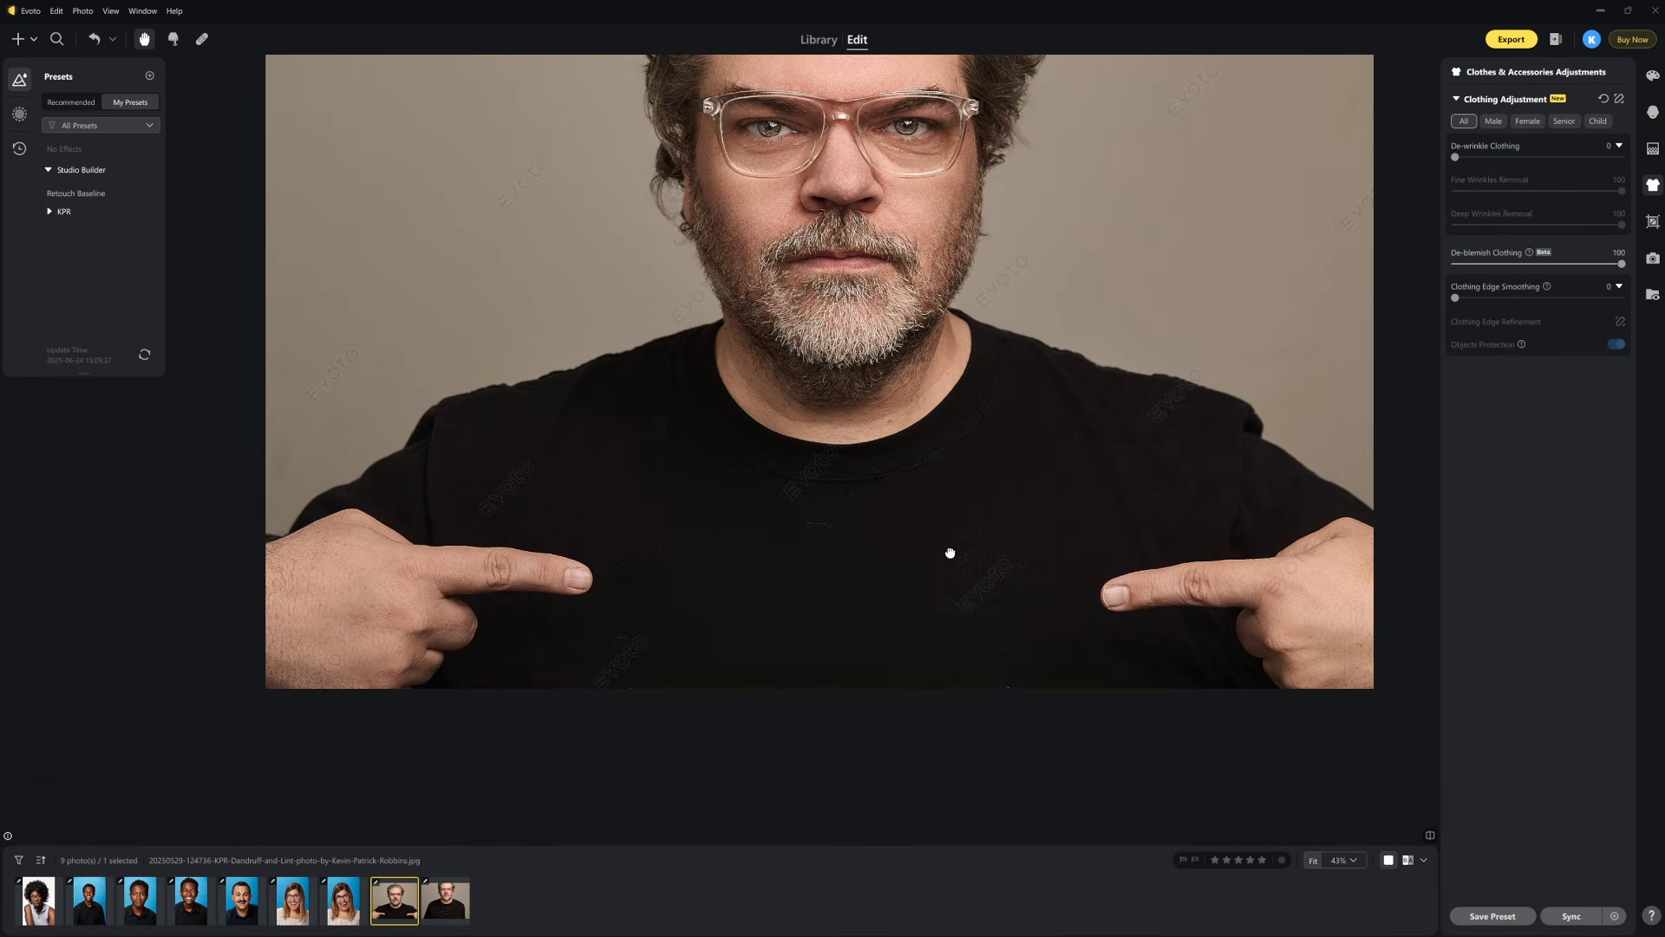
pyautogui.moveTo(951, 552); pyautogui.dragTo(904, 535)
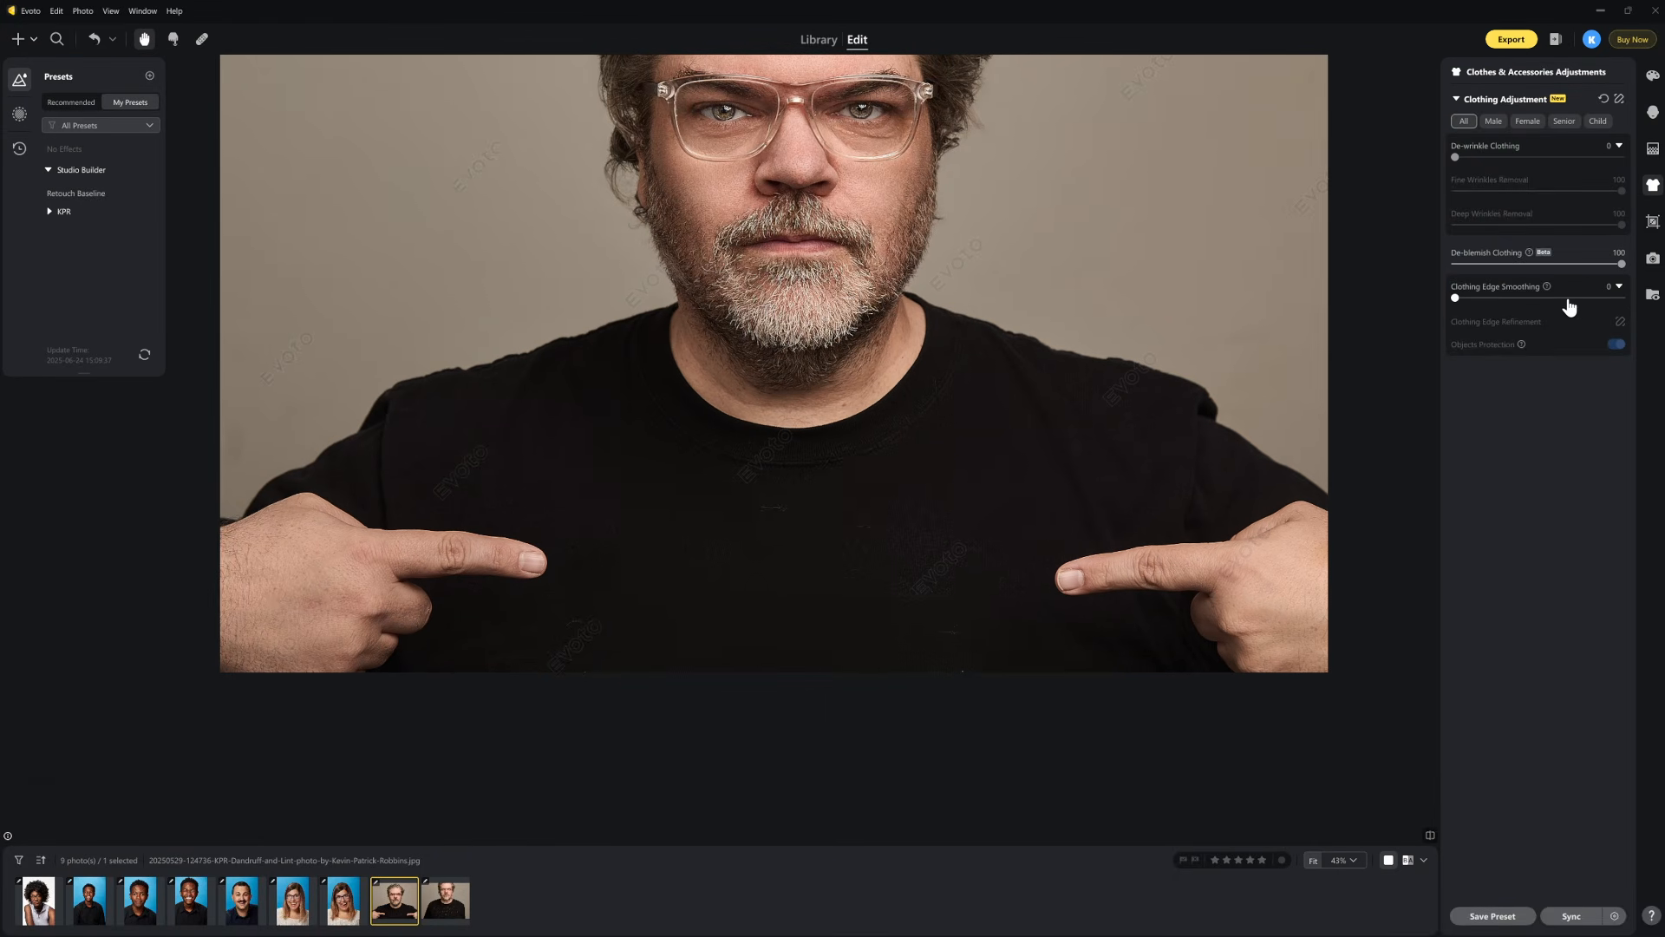
# - Set Clothing Edge Smoothing to 100 and inspect the T-shirt's shoulder edge up close
pyautogui.moveTo(1632, 300); pyautogui.dragTo(1631, 300)
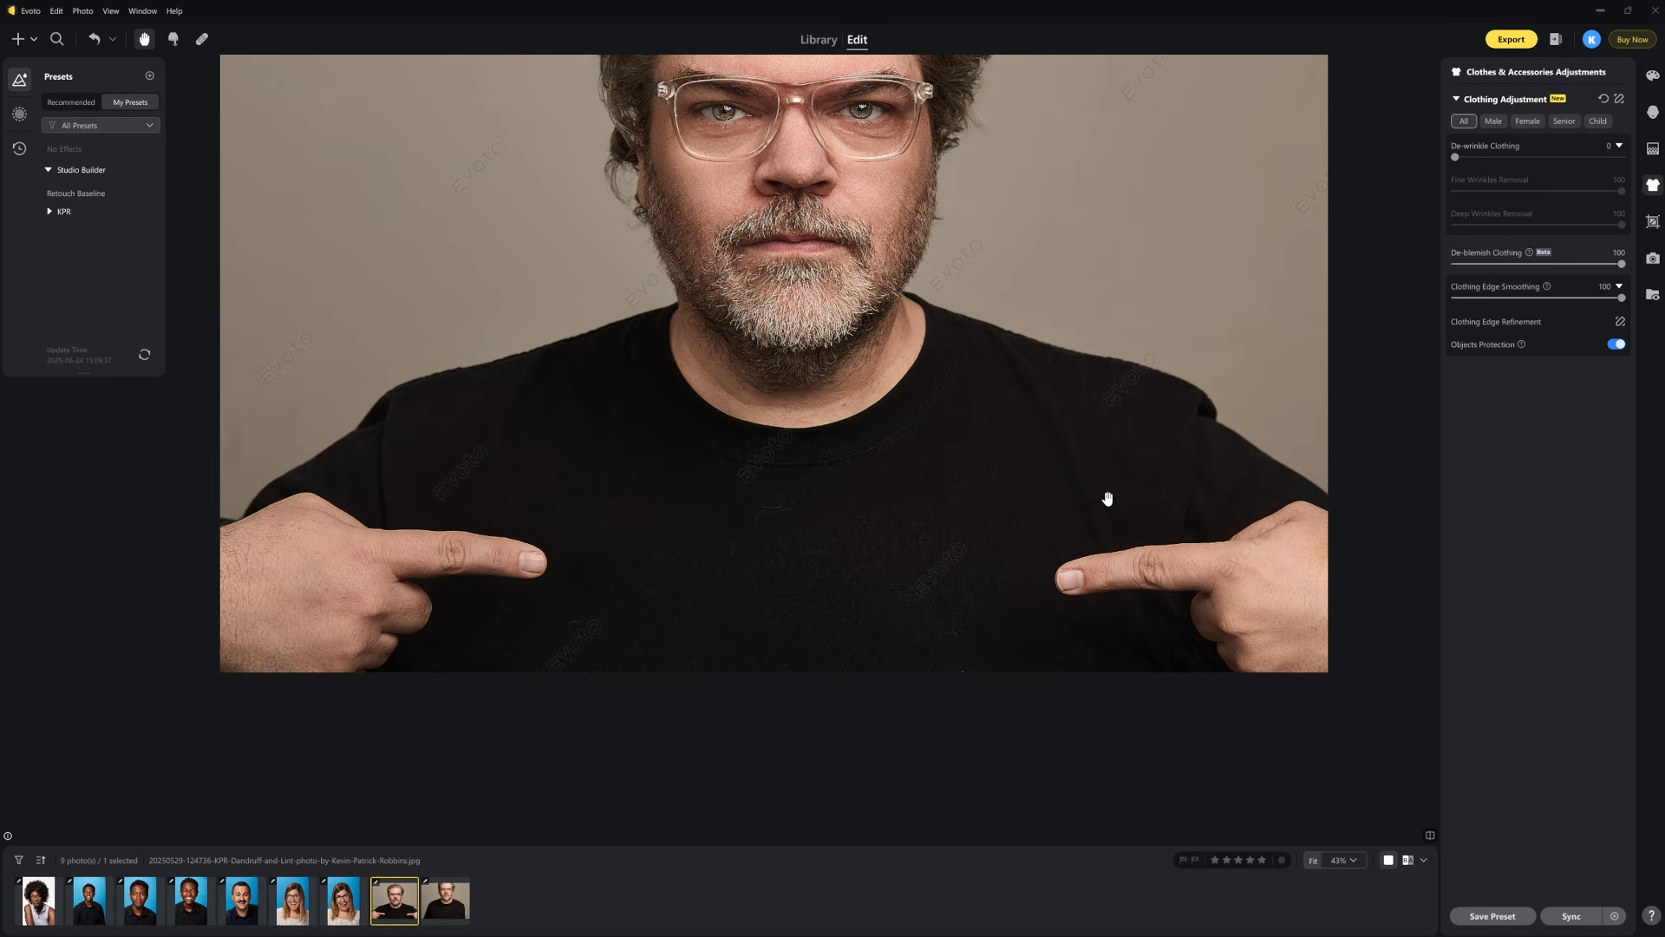
pyautogui.scroll(5, 1219, 476)
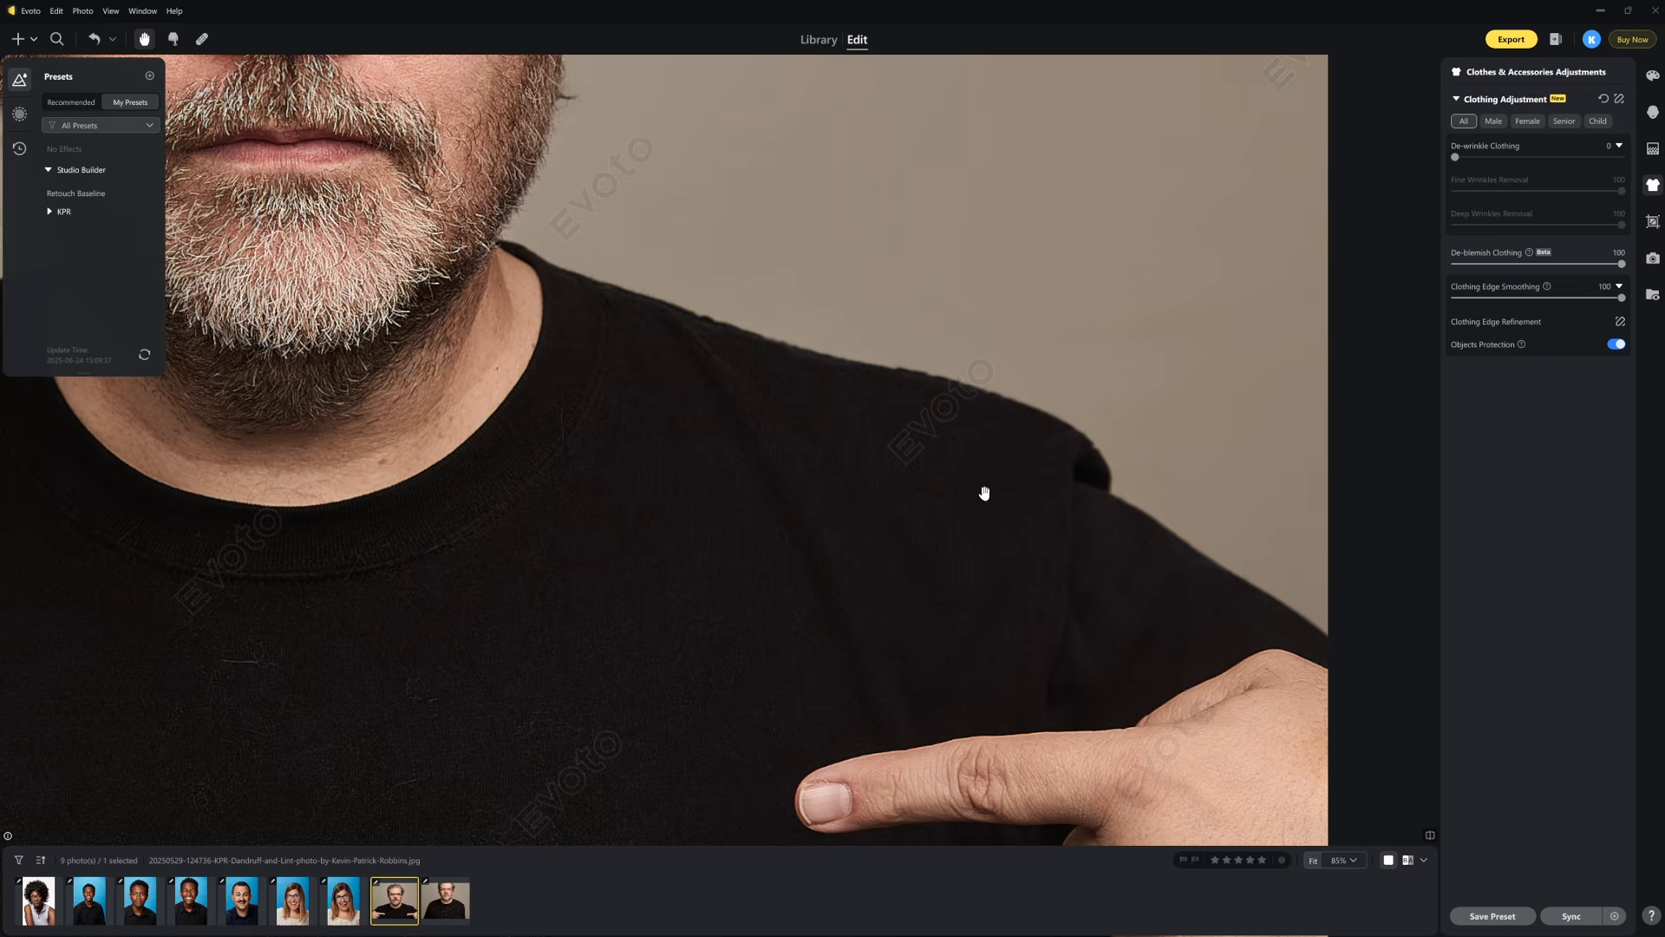
pyautogui.scroll(-6, 984, 493)
pyautogui.scroll(5, 957, 584)
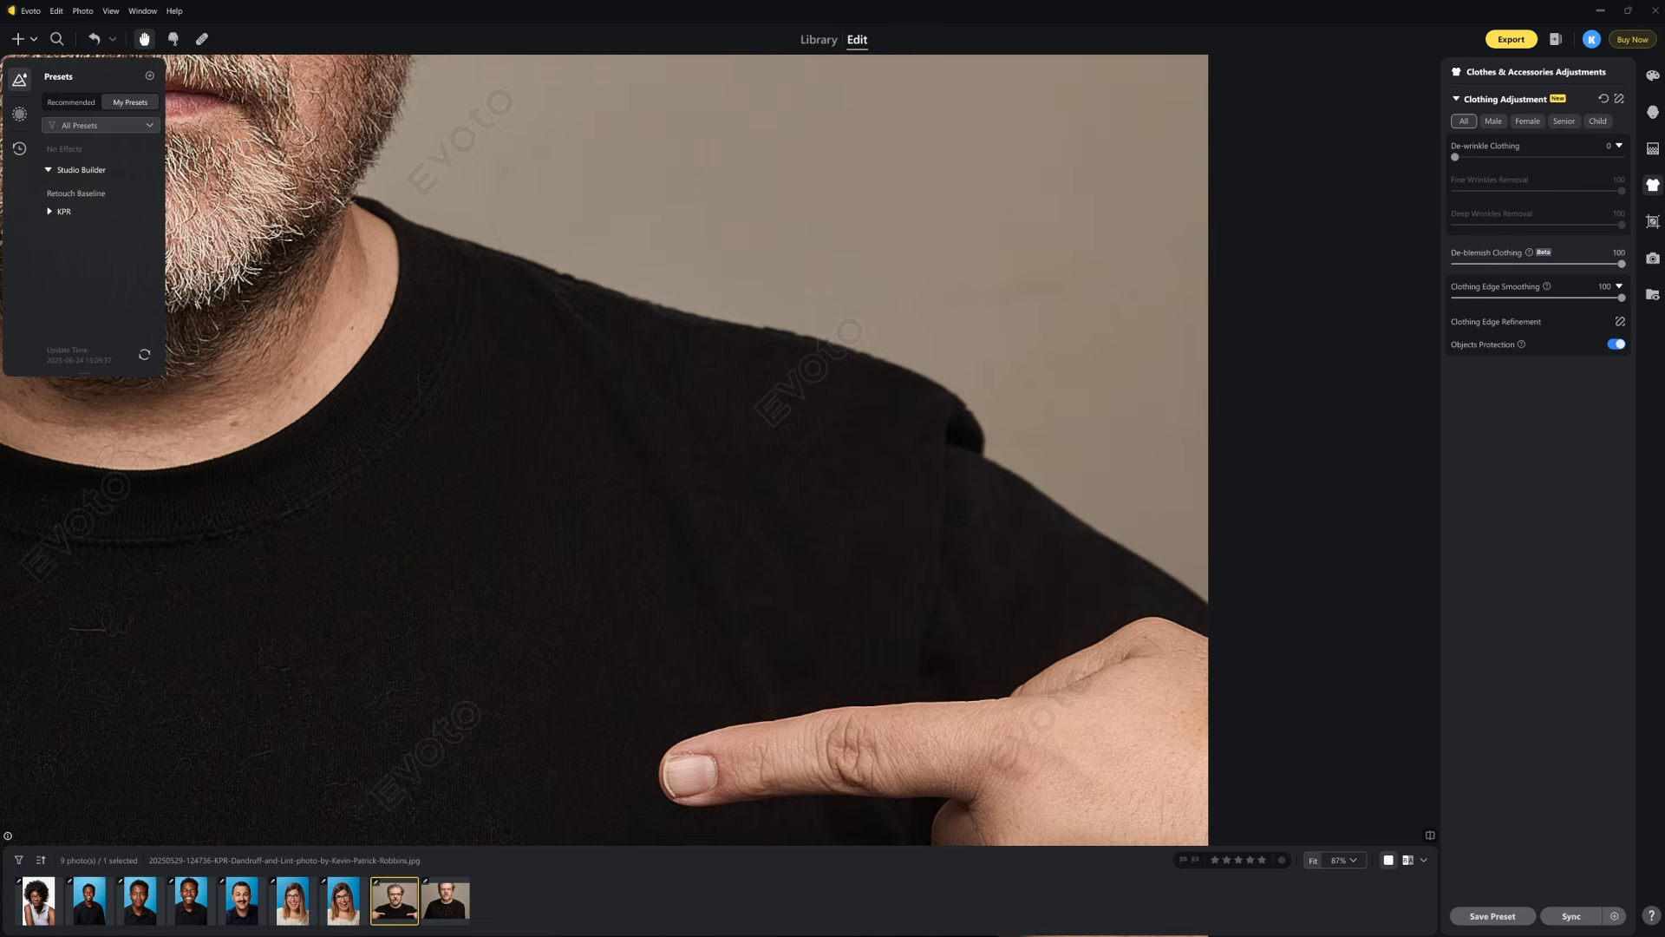
# - Update the Retouch Baseline preset with the current settings, including the clothing adjustments, and sync the effect to the other photos
pyautogui.rightClick(149, 207)
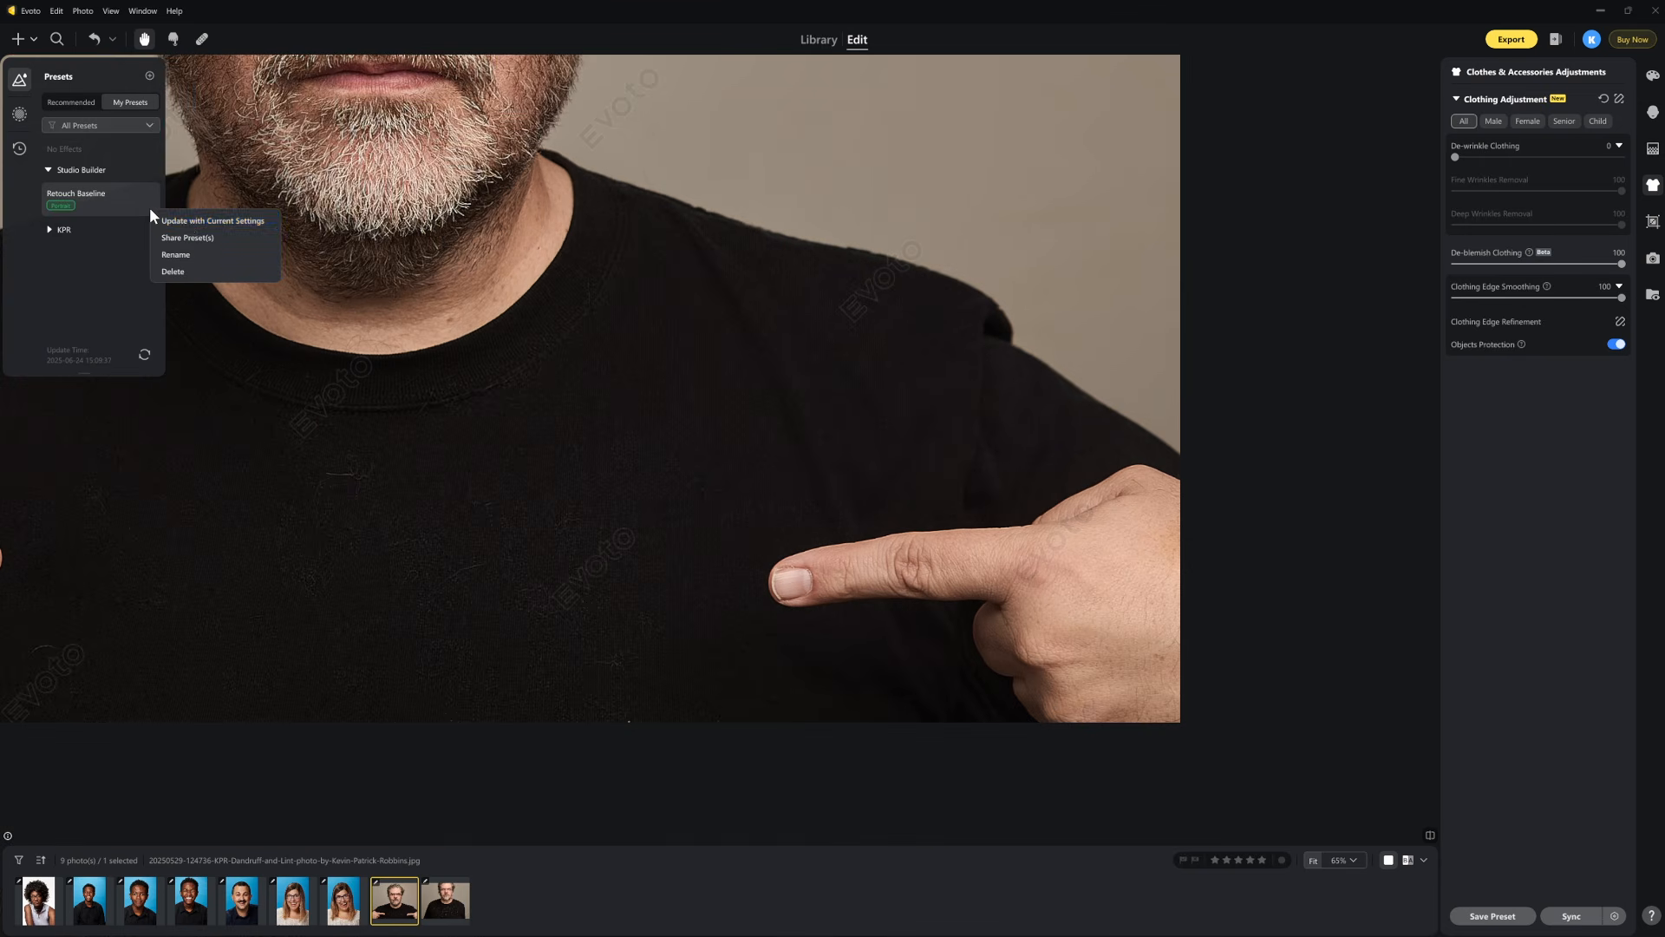
pyautogui.click(224, 219)
pyautogui.click(849, 386)
pyautogui.click(940, 386)
pyautogui.click(940, 386)
pyautogui.click(848, 440)
pyautogui.click(1014, 634)
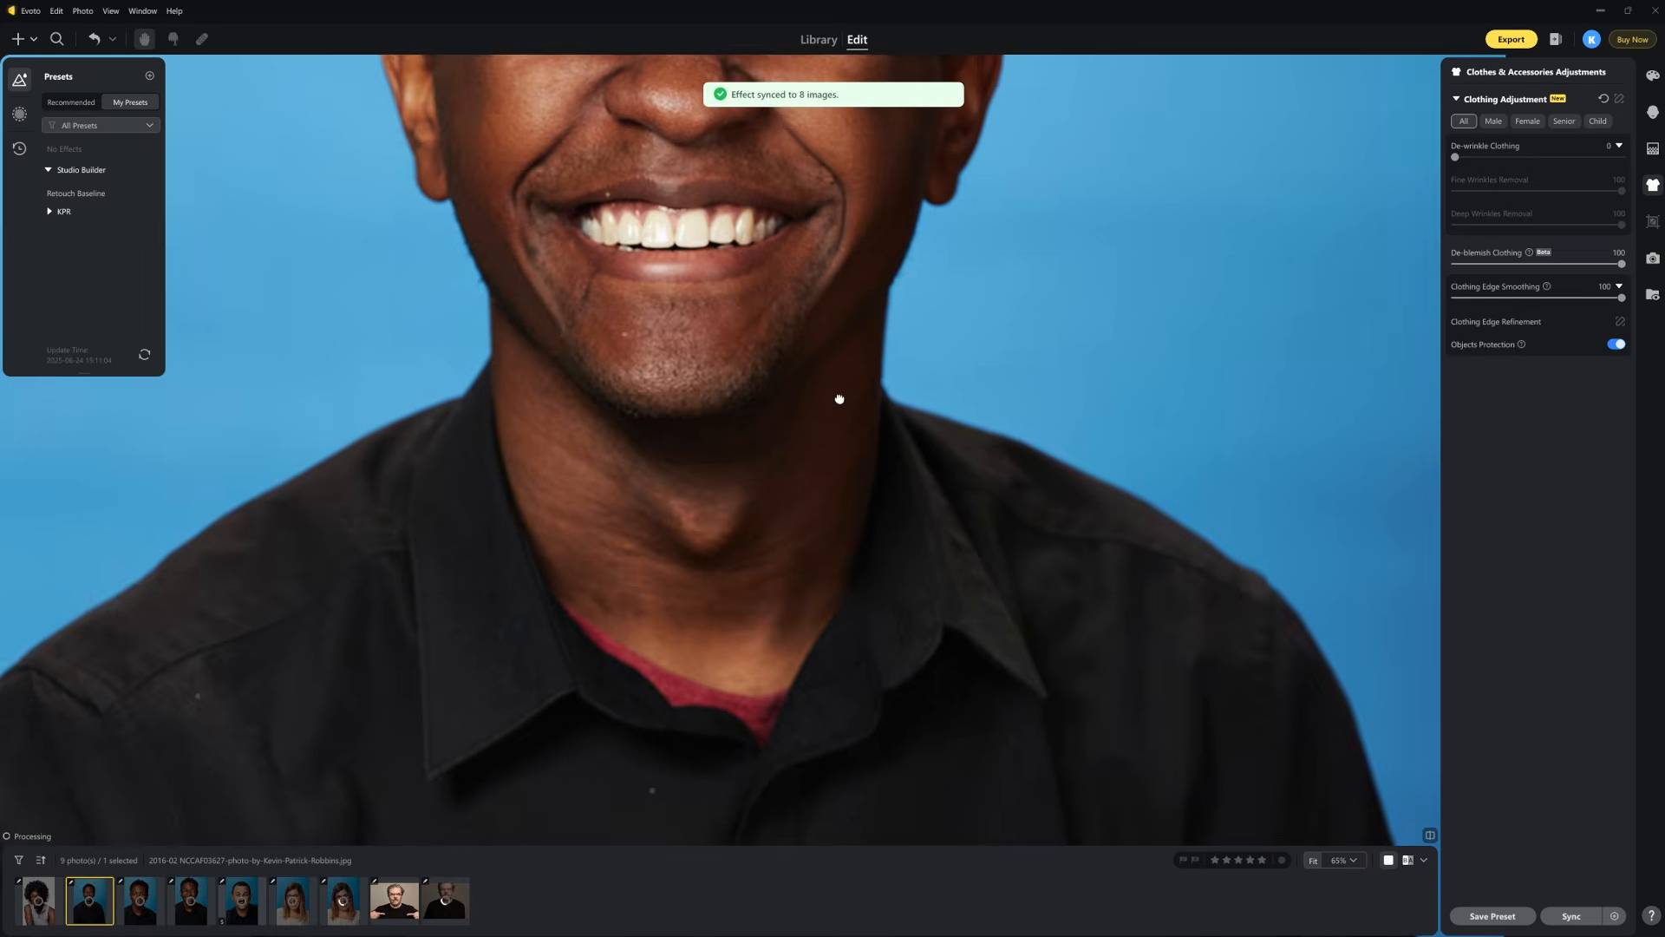
# - Set De-wrinkle Clothing to 90 for the smiling man's black button-up shirt and inspect the fabric
pyautogui.moveTo(840, 399); pyautogui.dragTo(840, 369)
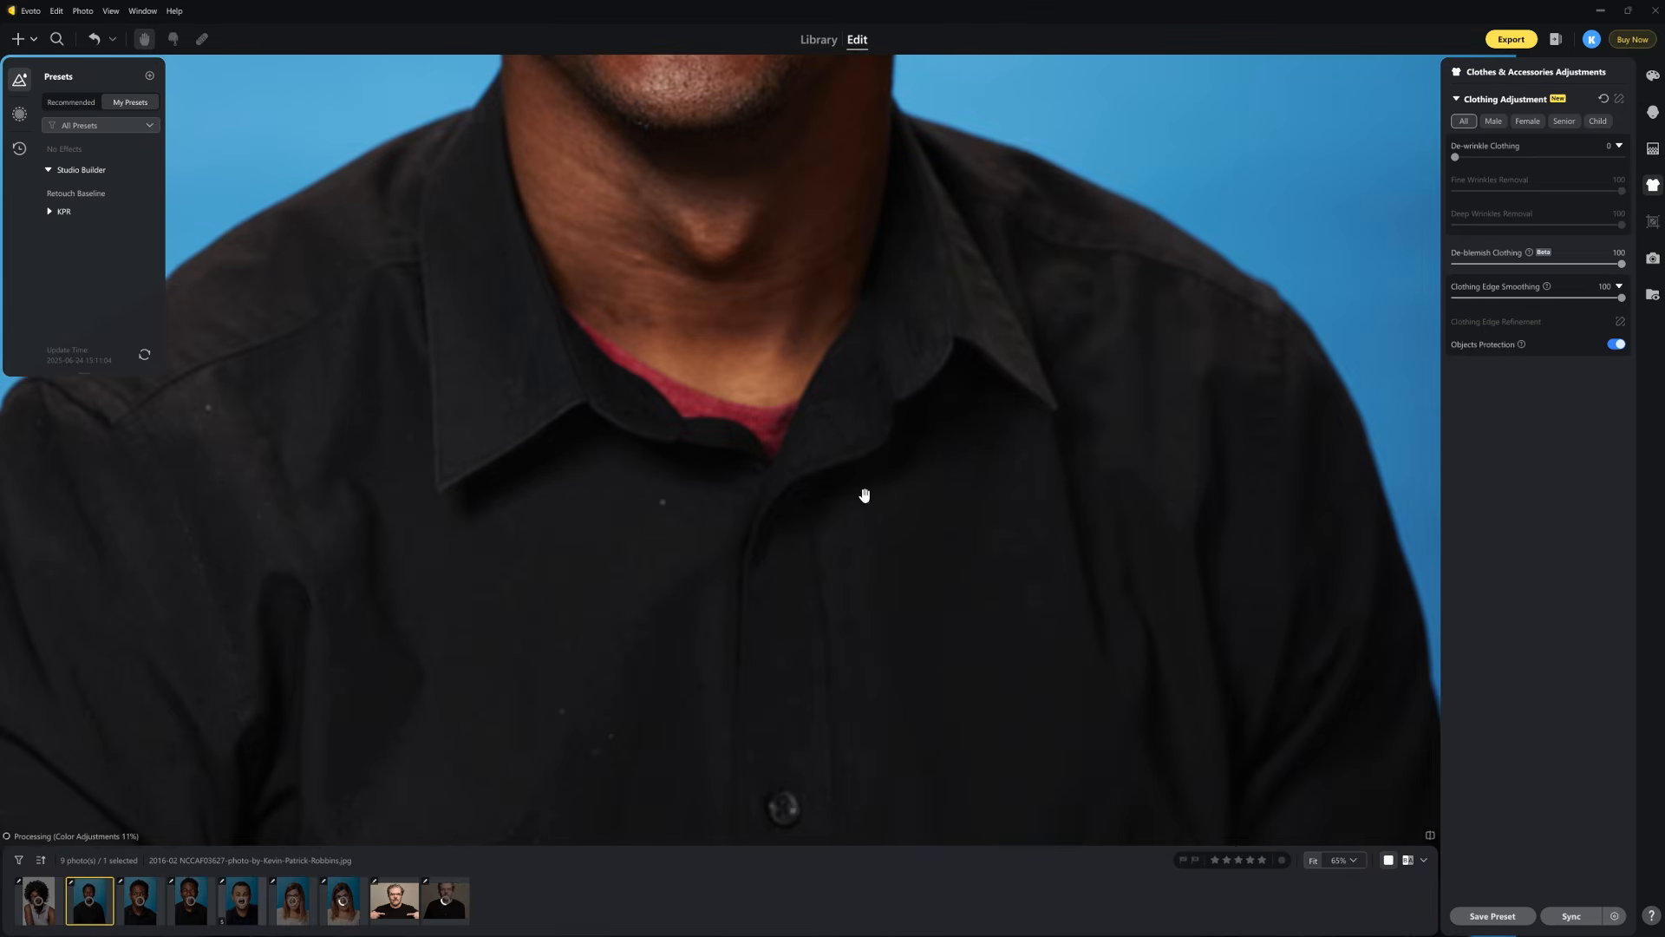
pyautogui.scroll(-3, 864, 498)
pyautogui.moveTo(774, 555); pyautogui.dragTo(761, 483)
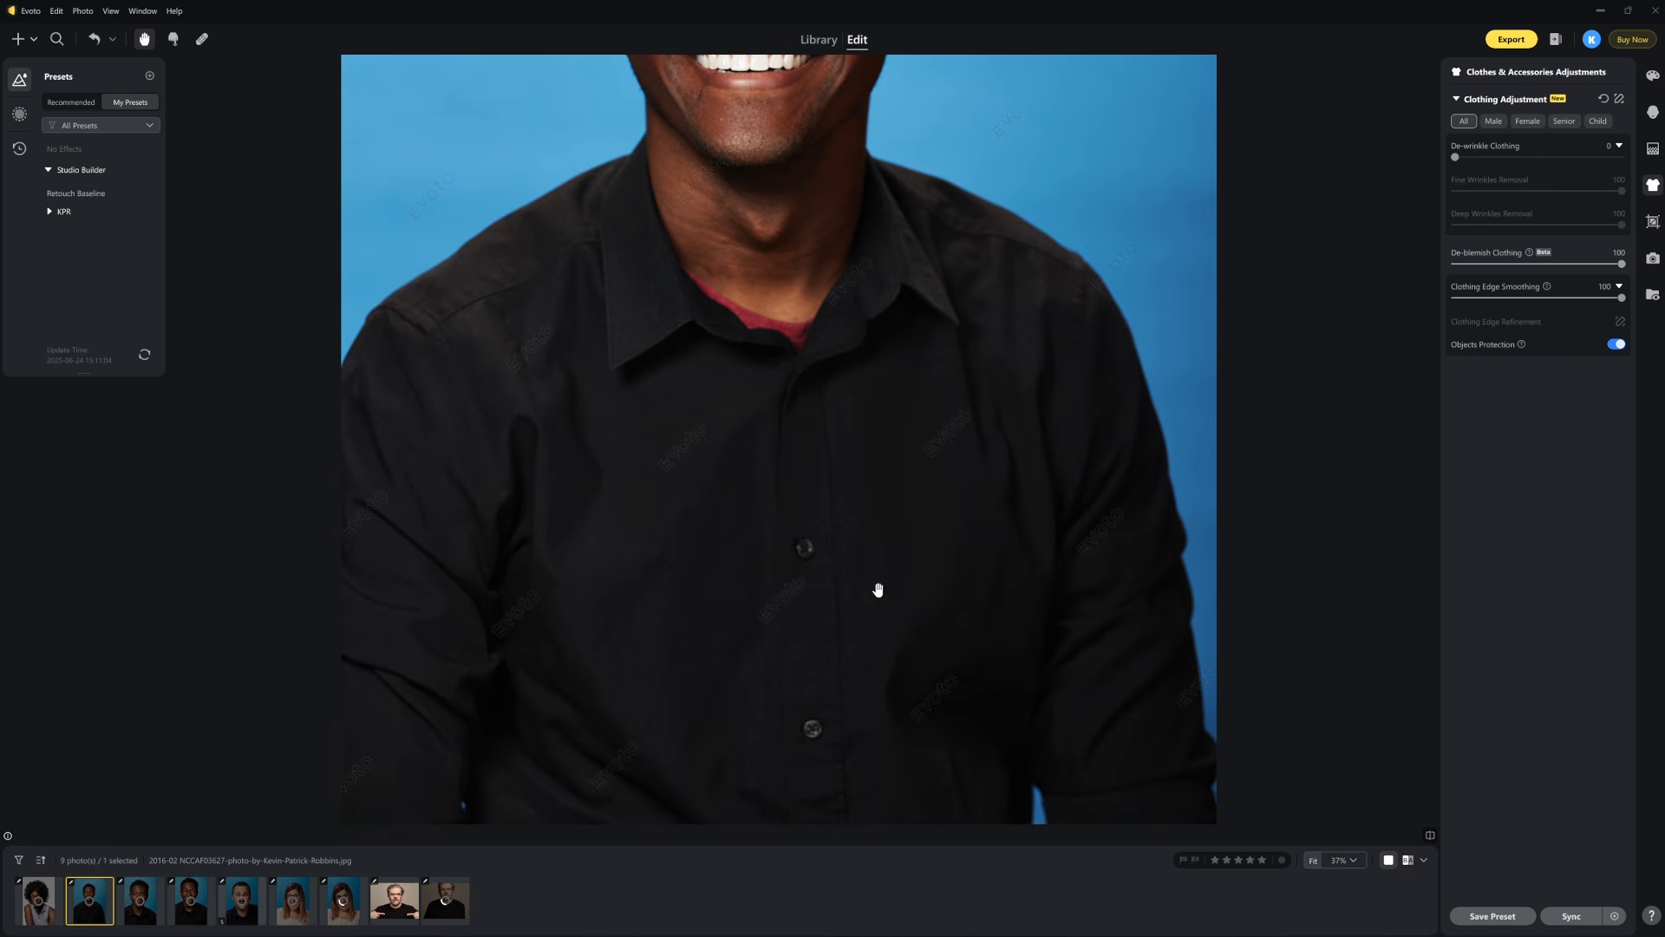
pyautogui.moveTo(878, 589); pyautogui.dragTo(822, 532)
pyautogui.scroll(1, 446, 626)
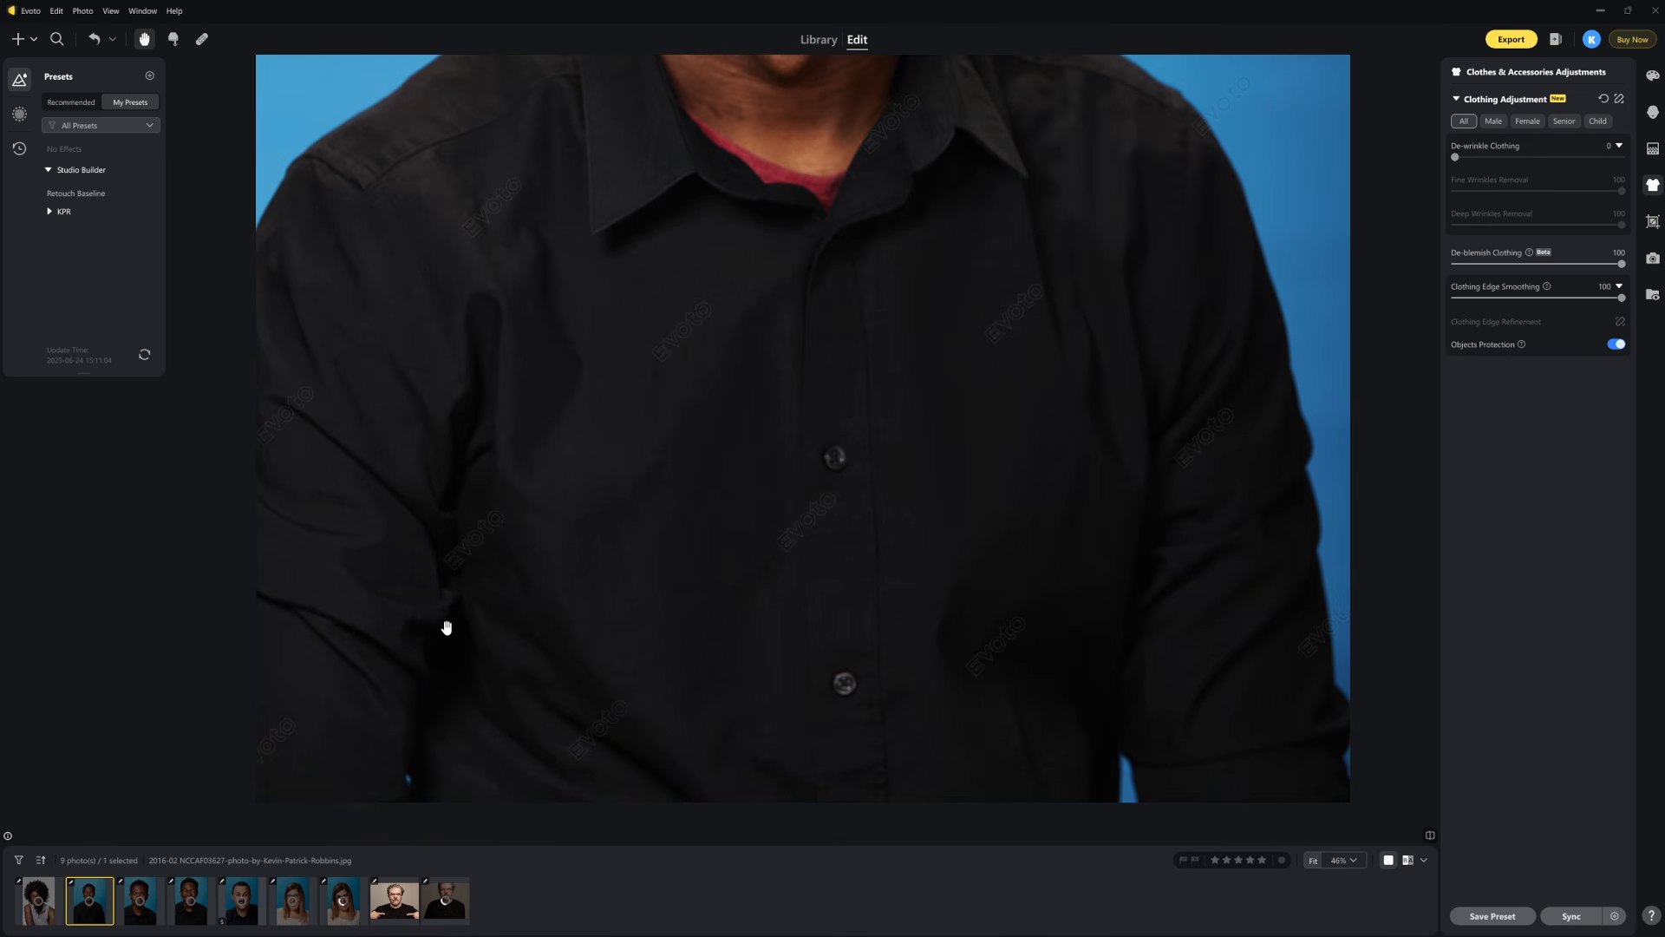
pyautogui.click(1552, 157)
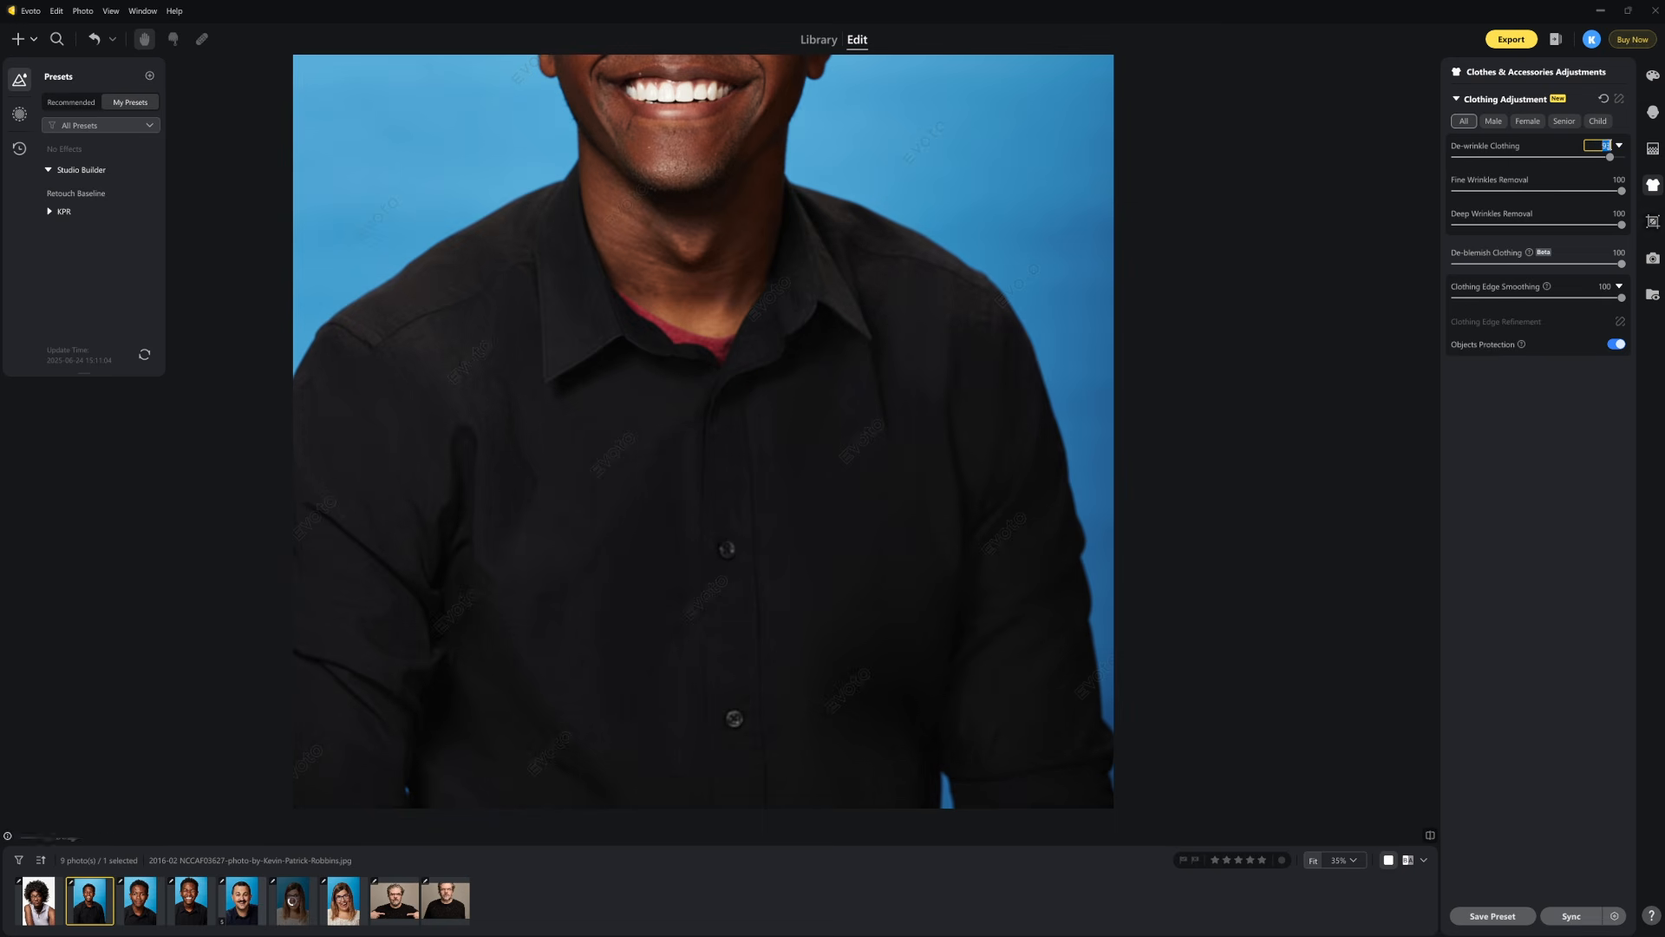
pyautogui.write('90')
pyautogui.press('Return')
pyautogui.scroll(2, 828, 332)
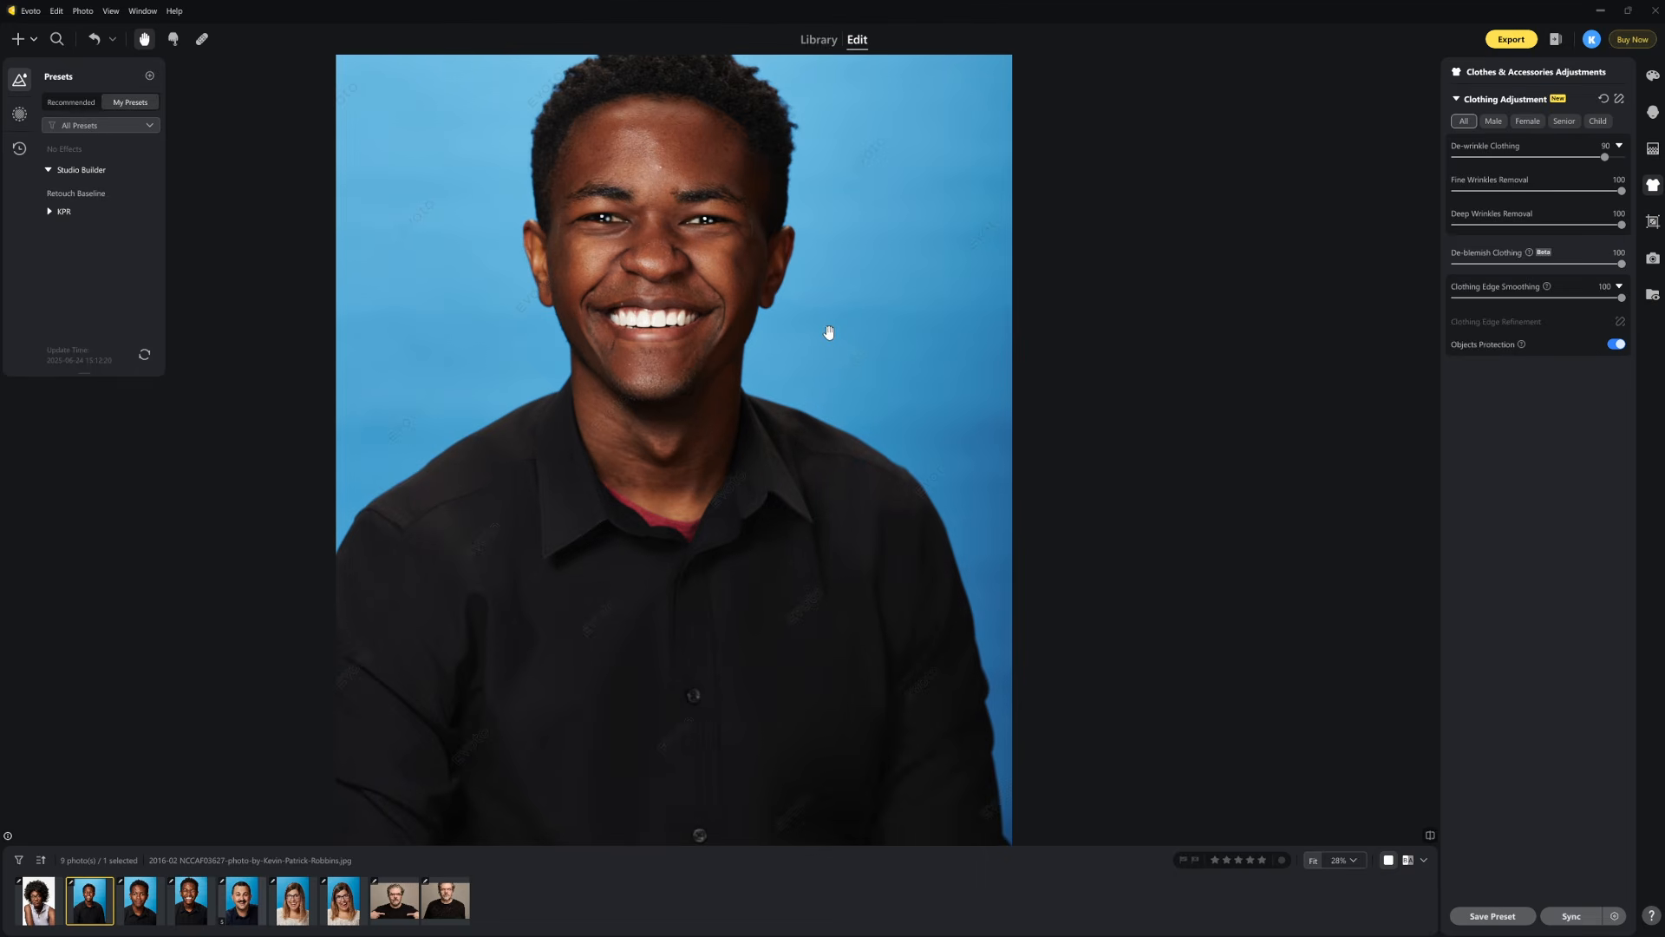
pyautogui.moveTo(789, 340); pyautogui.dragTo(833, 411)
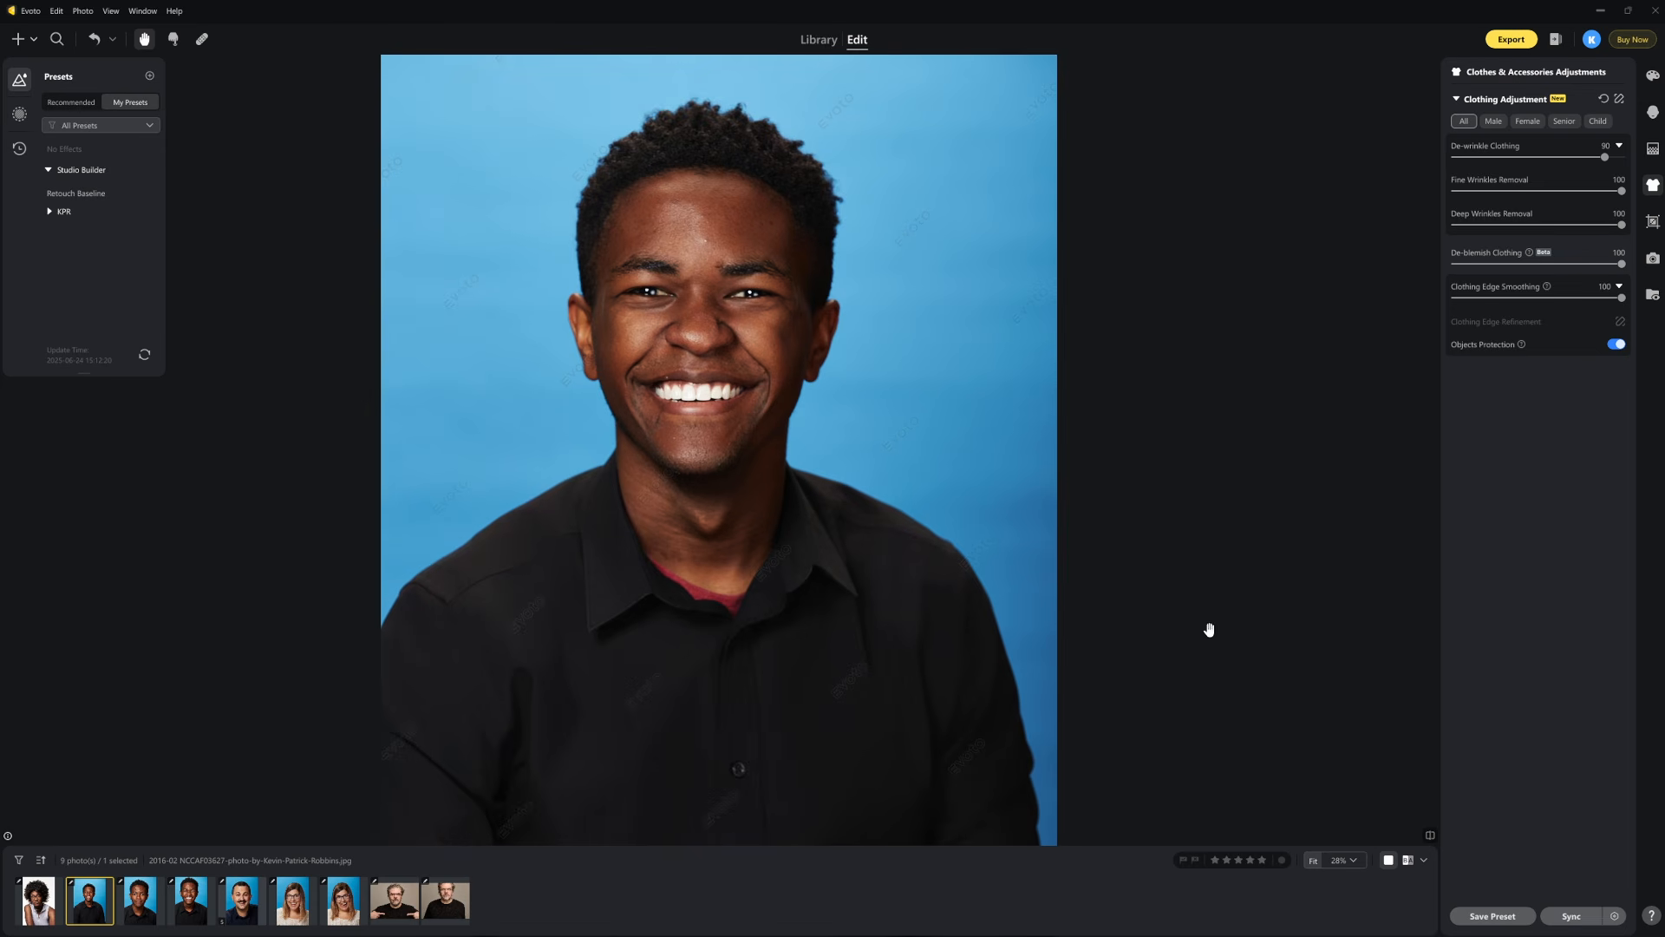
# - Turn on Distractions Removal, Clean Backdrop, Unify Lighting and Color Banding Removal for the blue backdrop
pyautogui.click(1653, 152)
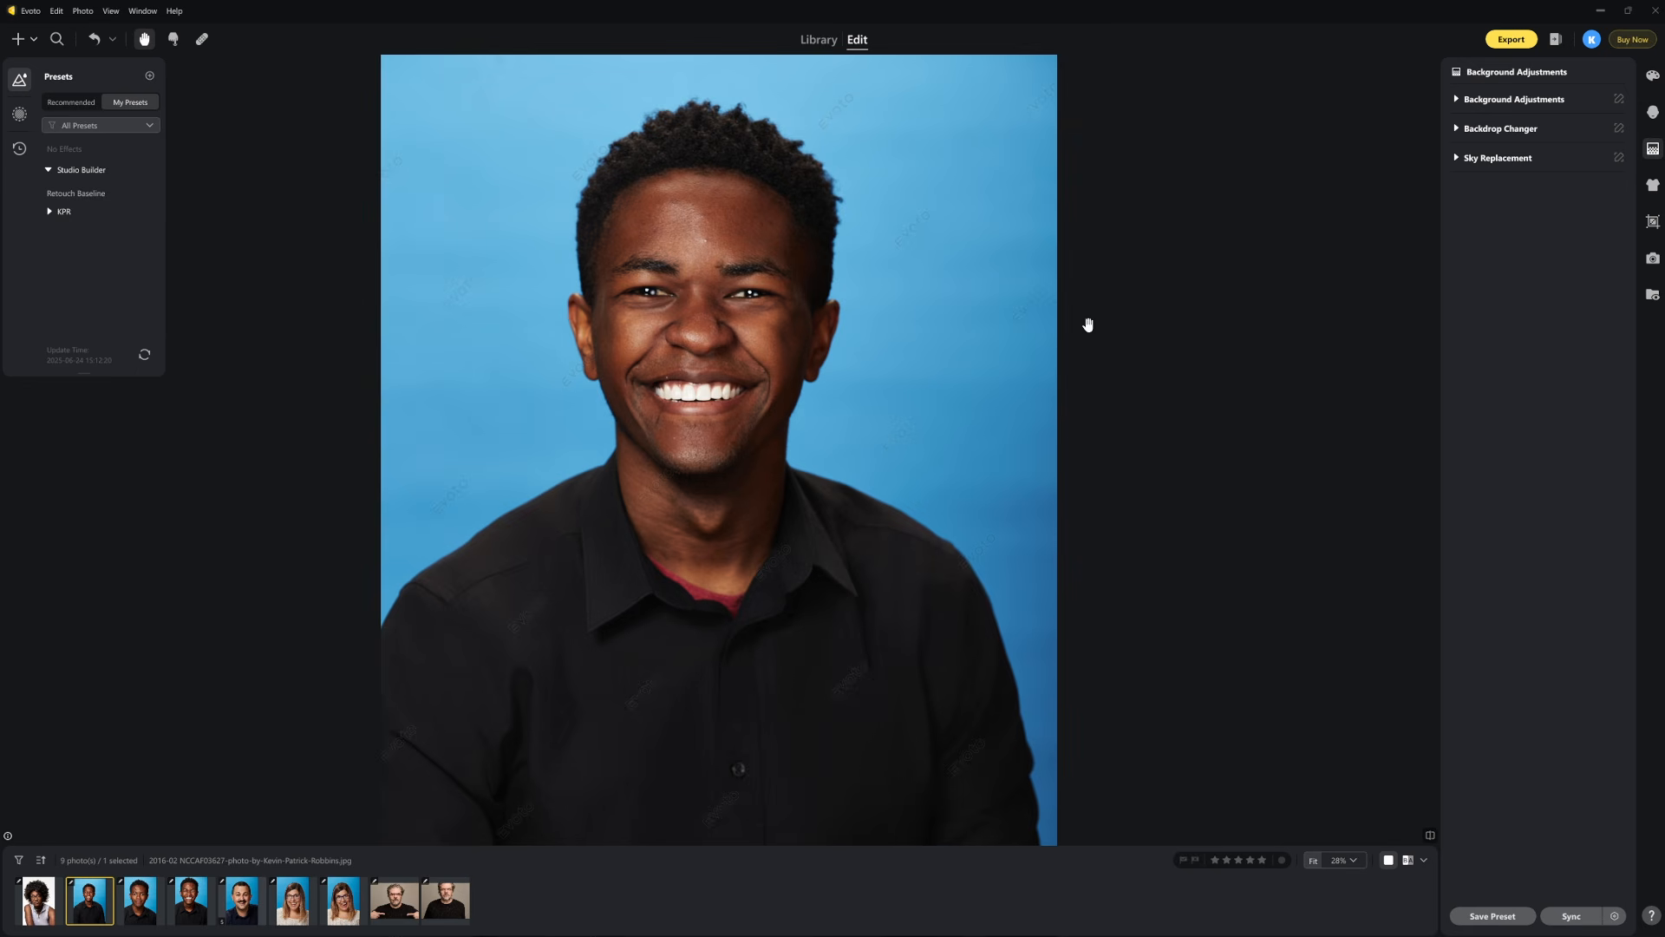
pyautogui.click(1454, 99)
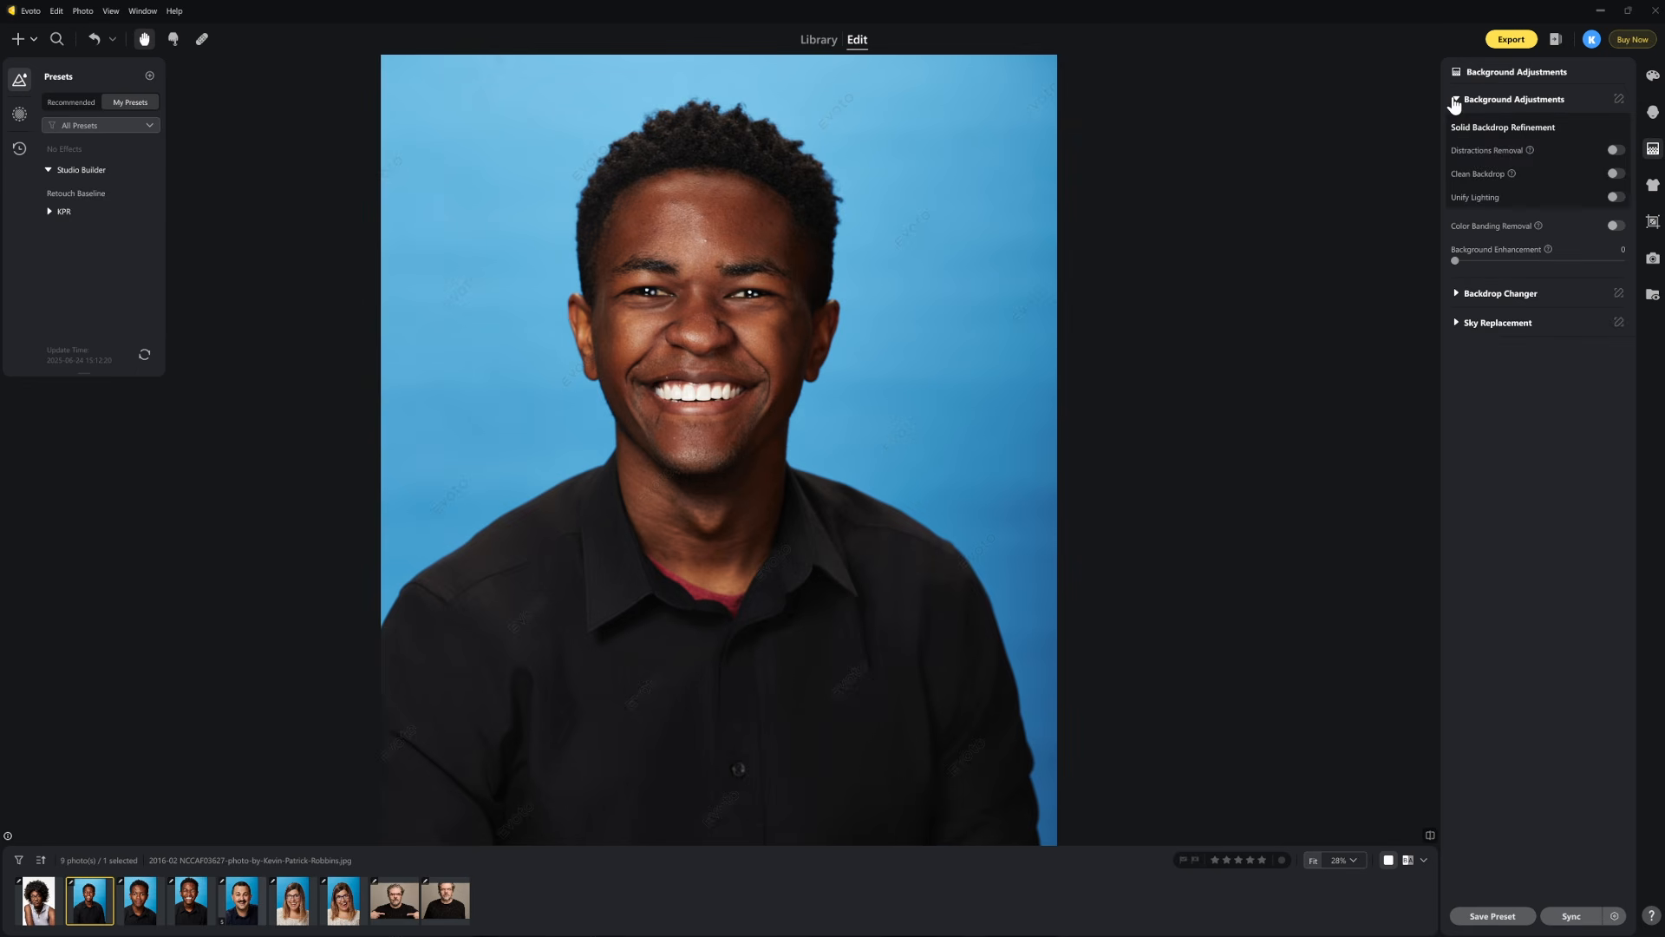
pyautogui.click(1616, 151)
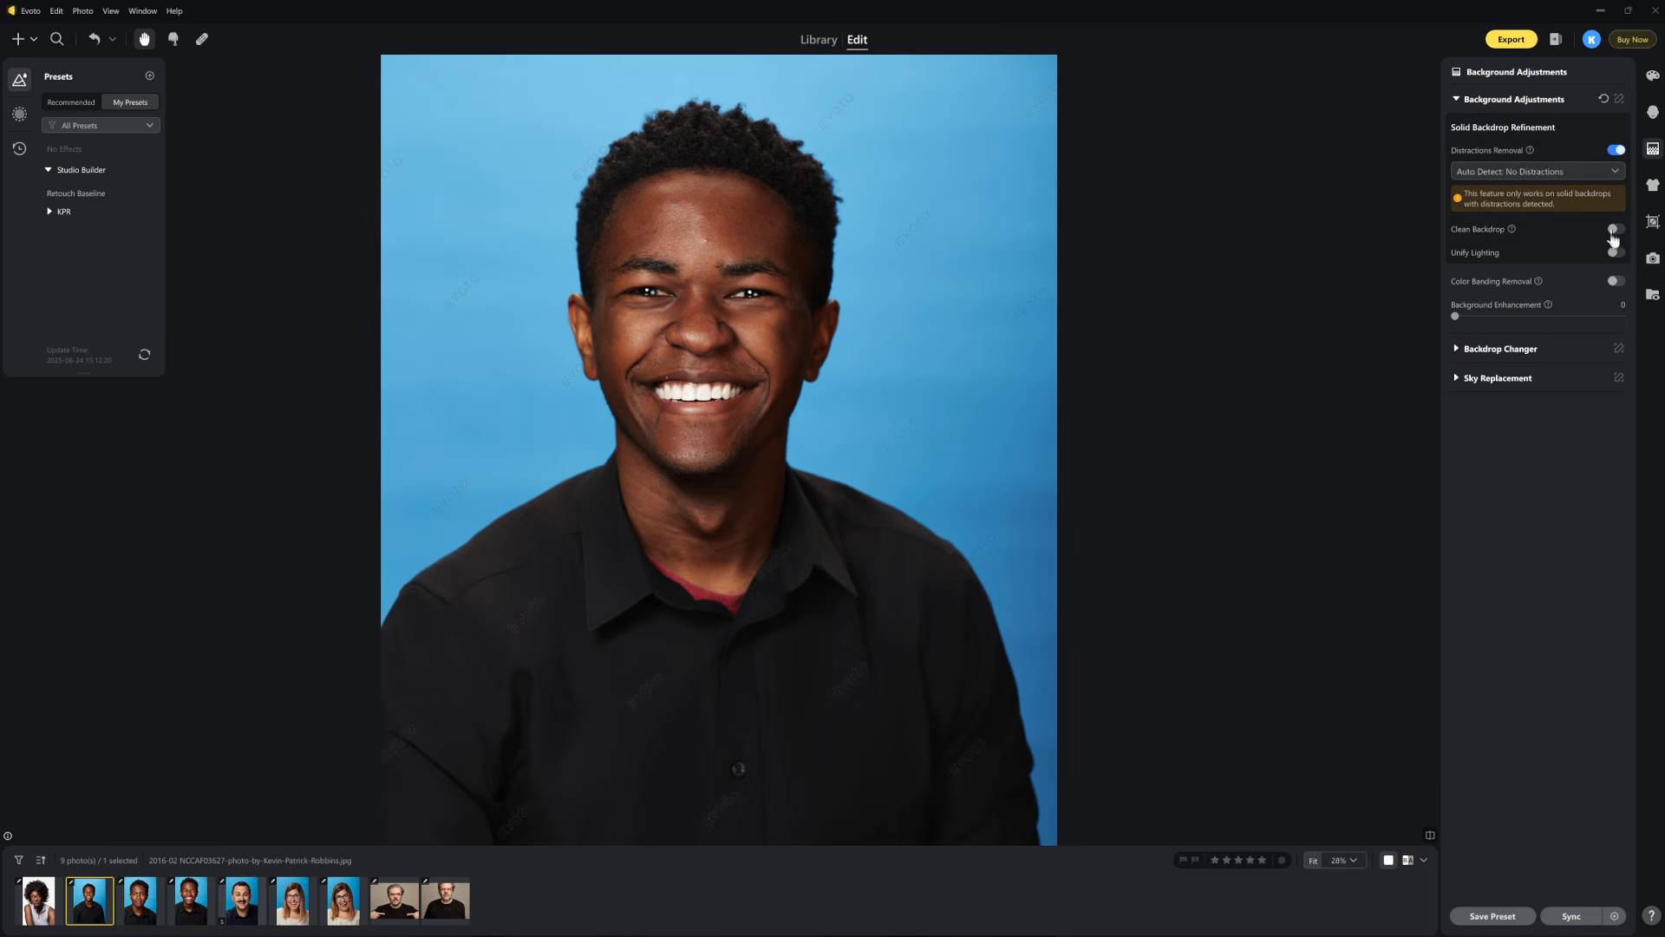
pyautogui.click(1613, 236)
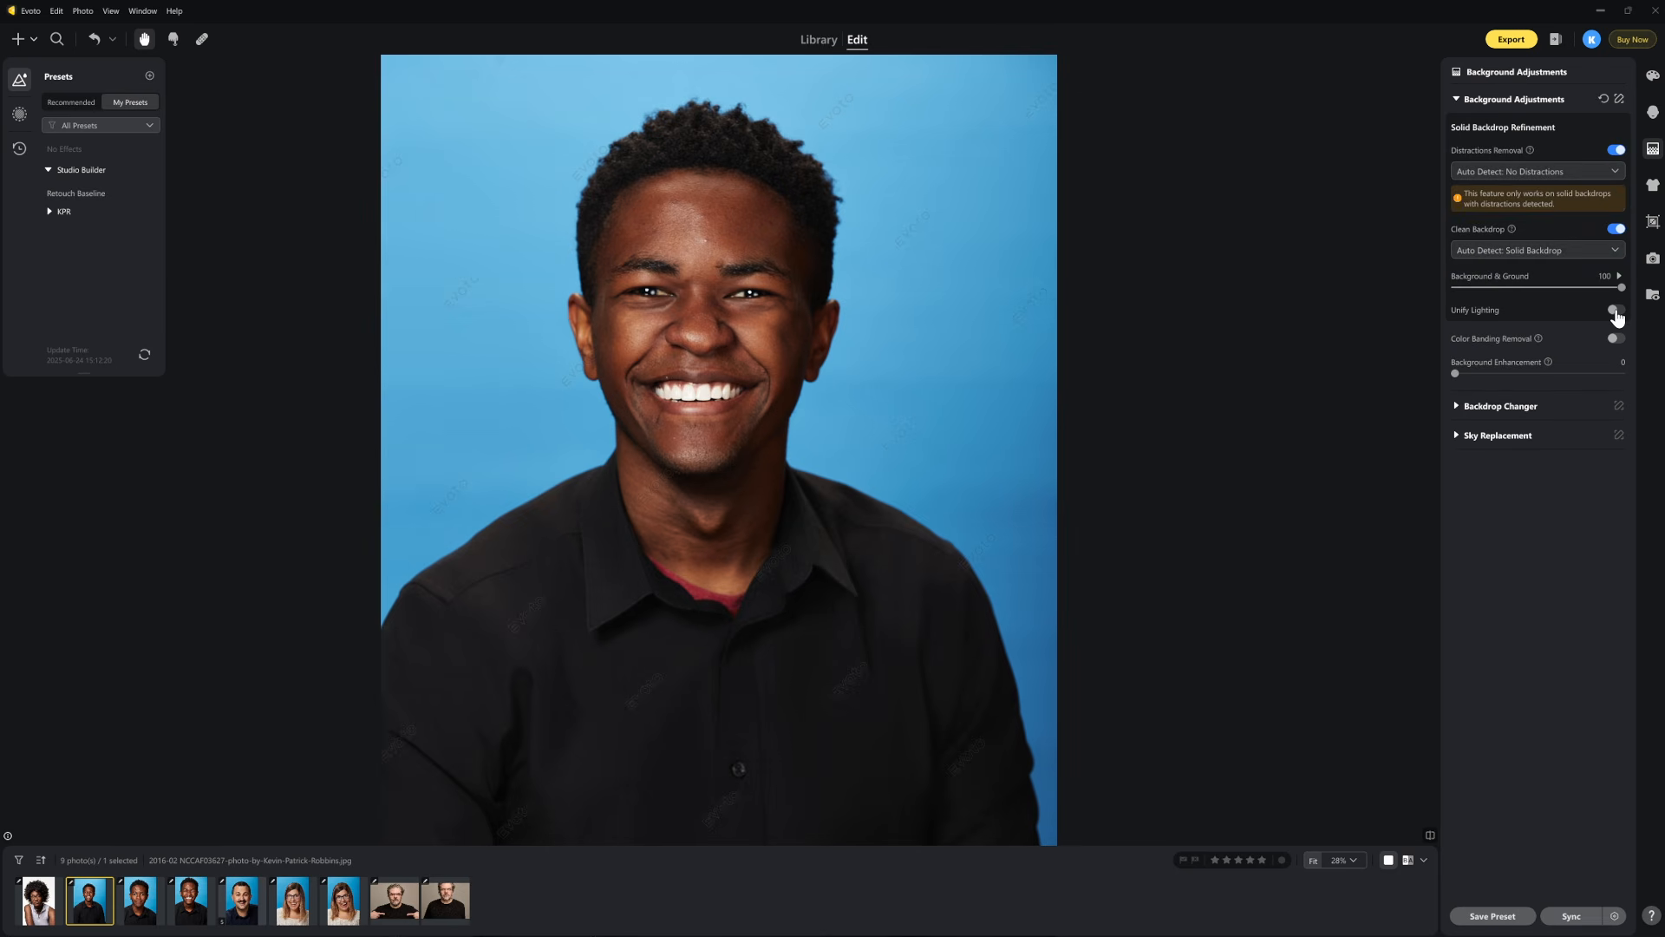
pyautogui.click(1614, 310)
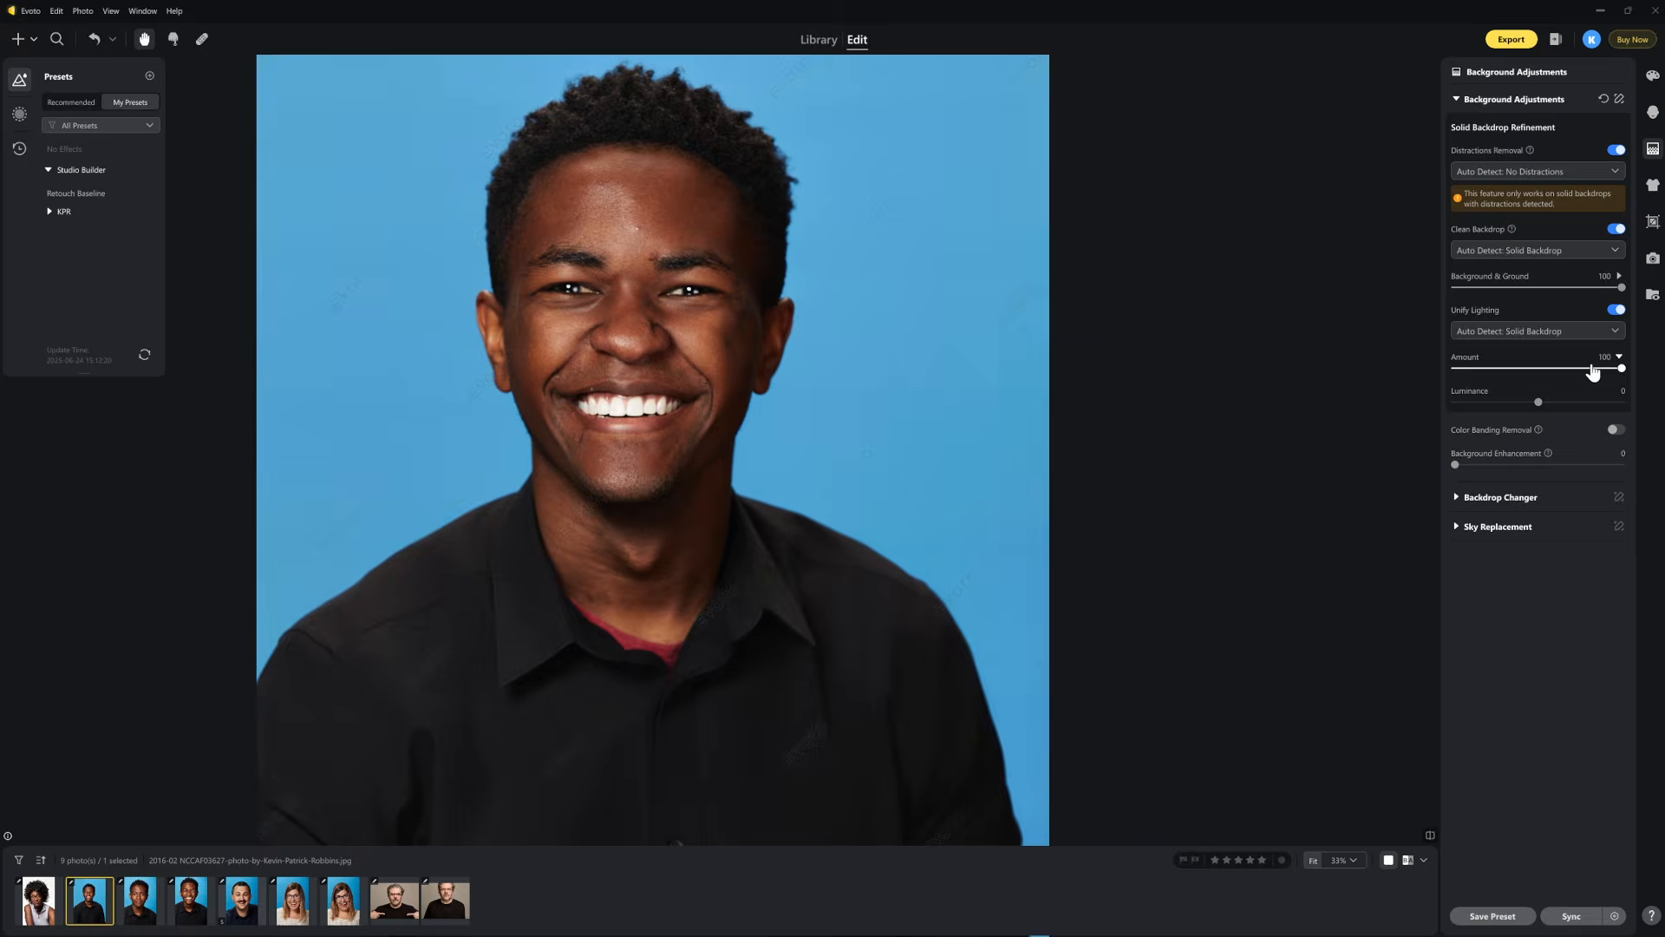
pyautogui.click(1614, 429)
pyautogui.scroll(1, 893, 438)
pyautogui.moveTo(893, 444); pyautogui.dragTo(898, 451)
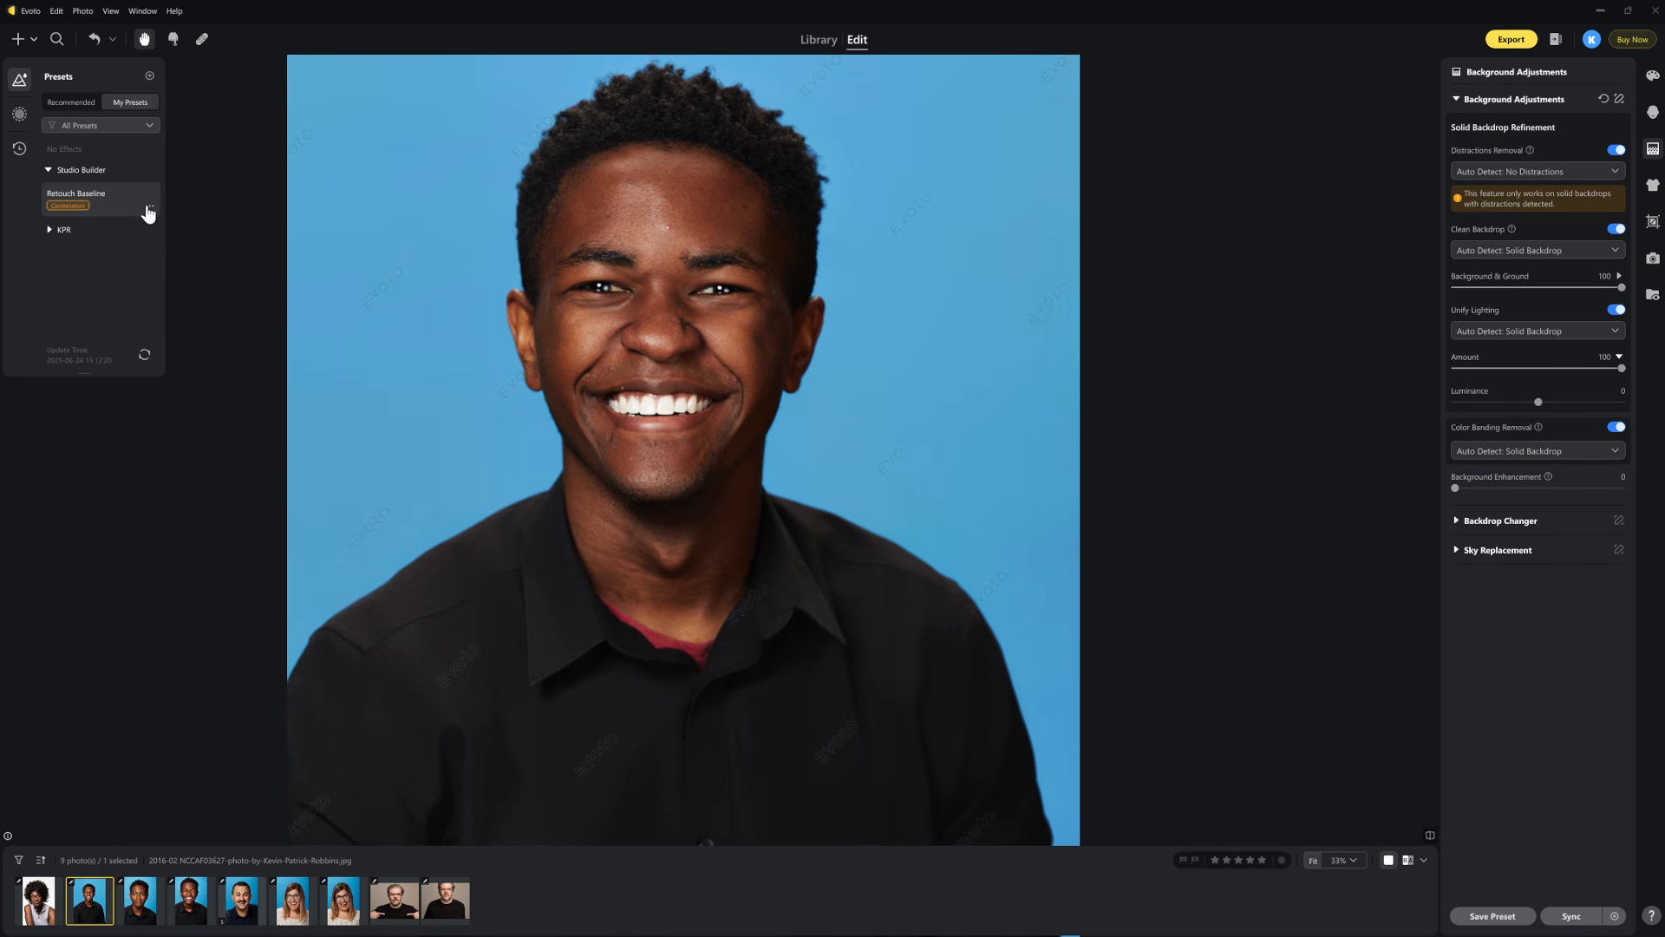
# - Update the Retouch Baseline preset with the current settings, including the background adjustments
pyautogui.click(150, 212)
pyautogui.click(166, 218)
pyautogui.click(1019, 638)
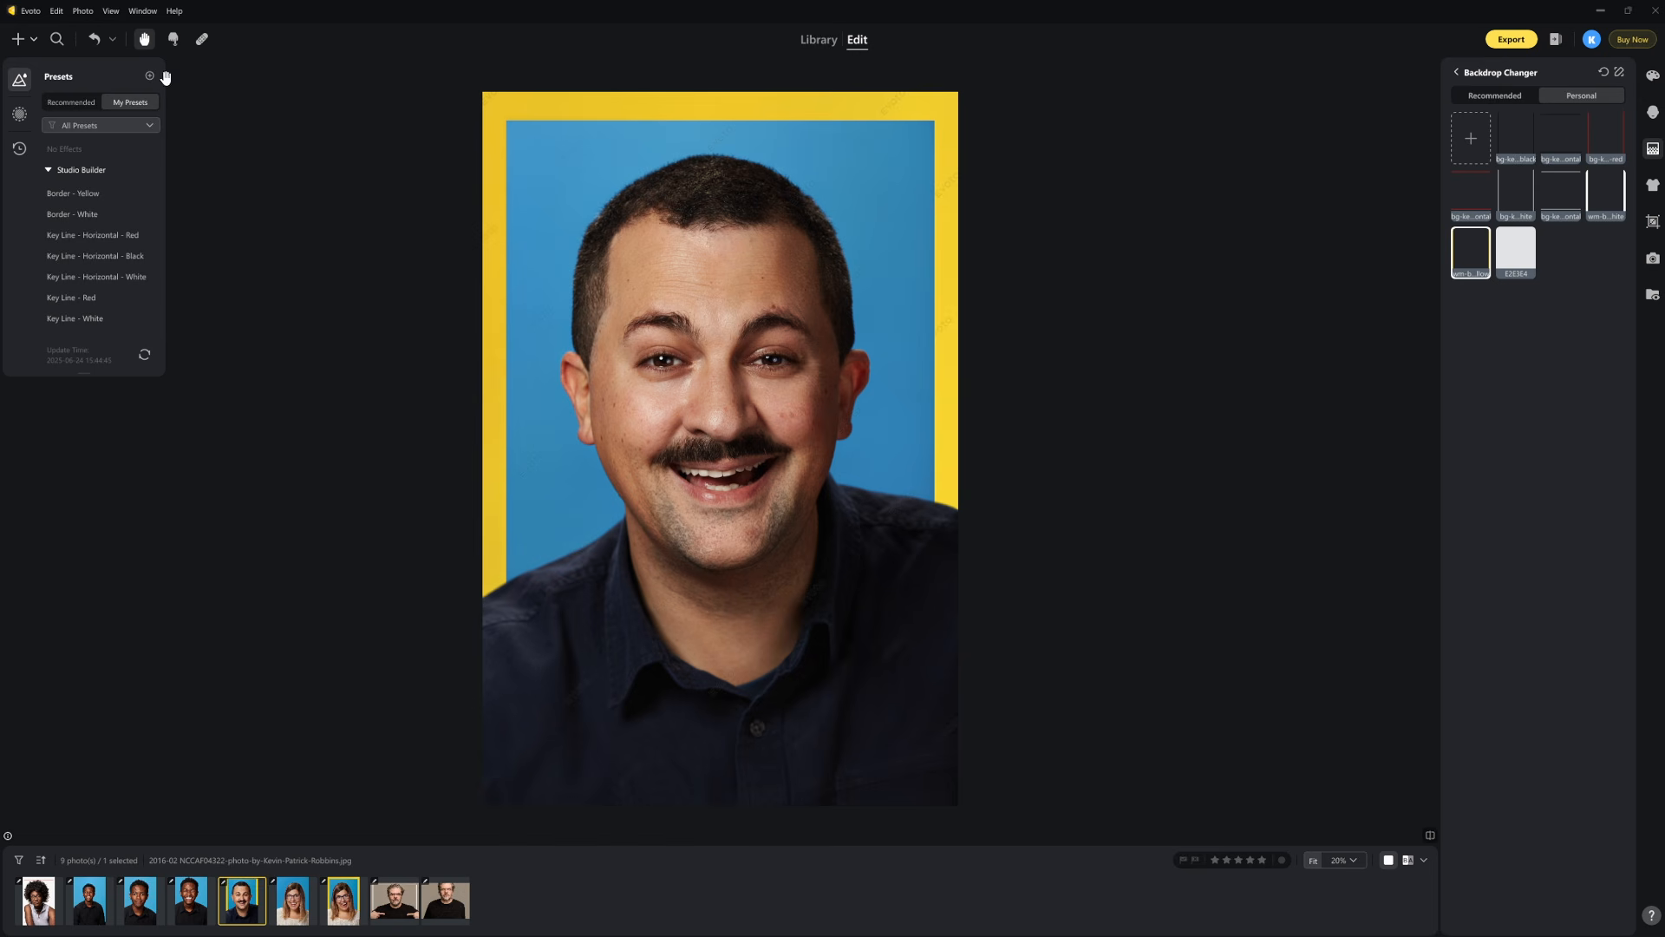
pyautogui.click(149, 78)
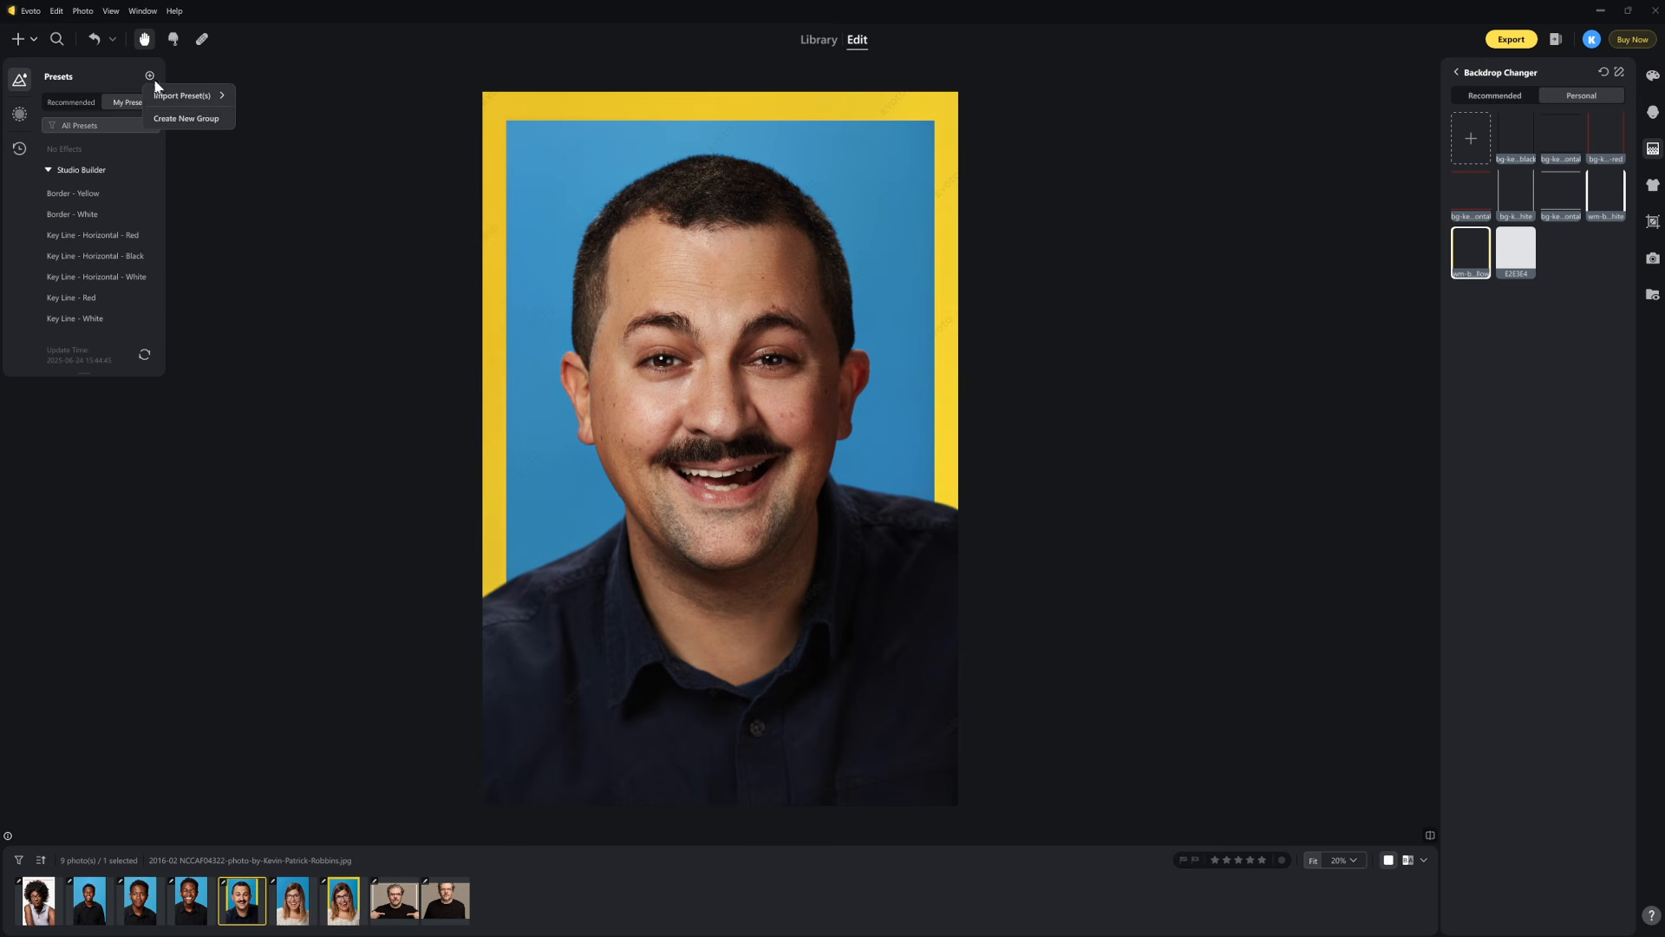
pyautogui.moveTo(208, 97)
pyautogui.click(277, 97)
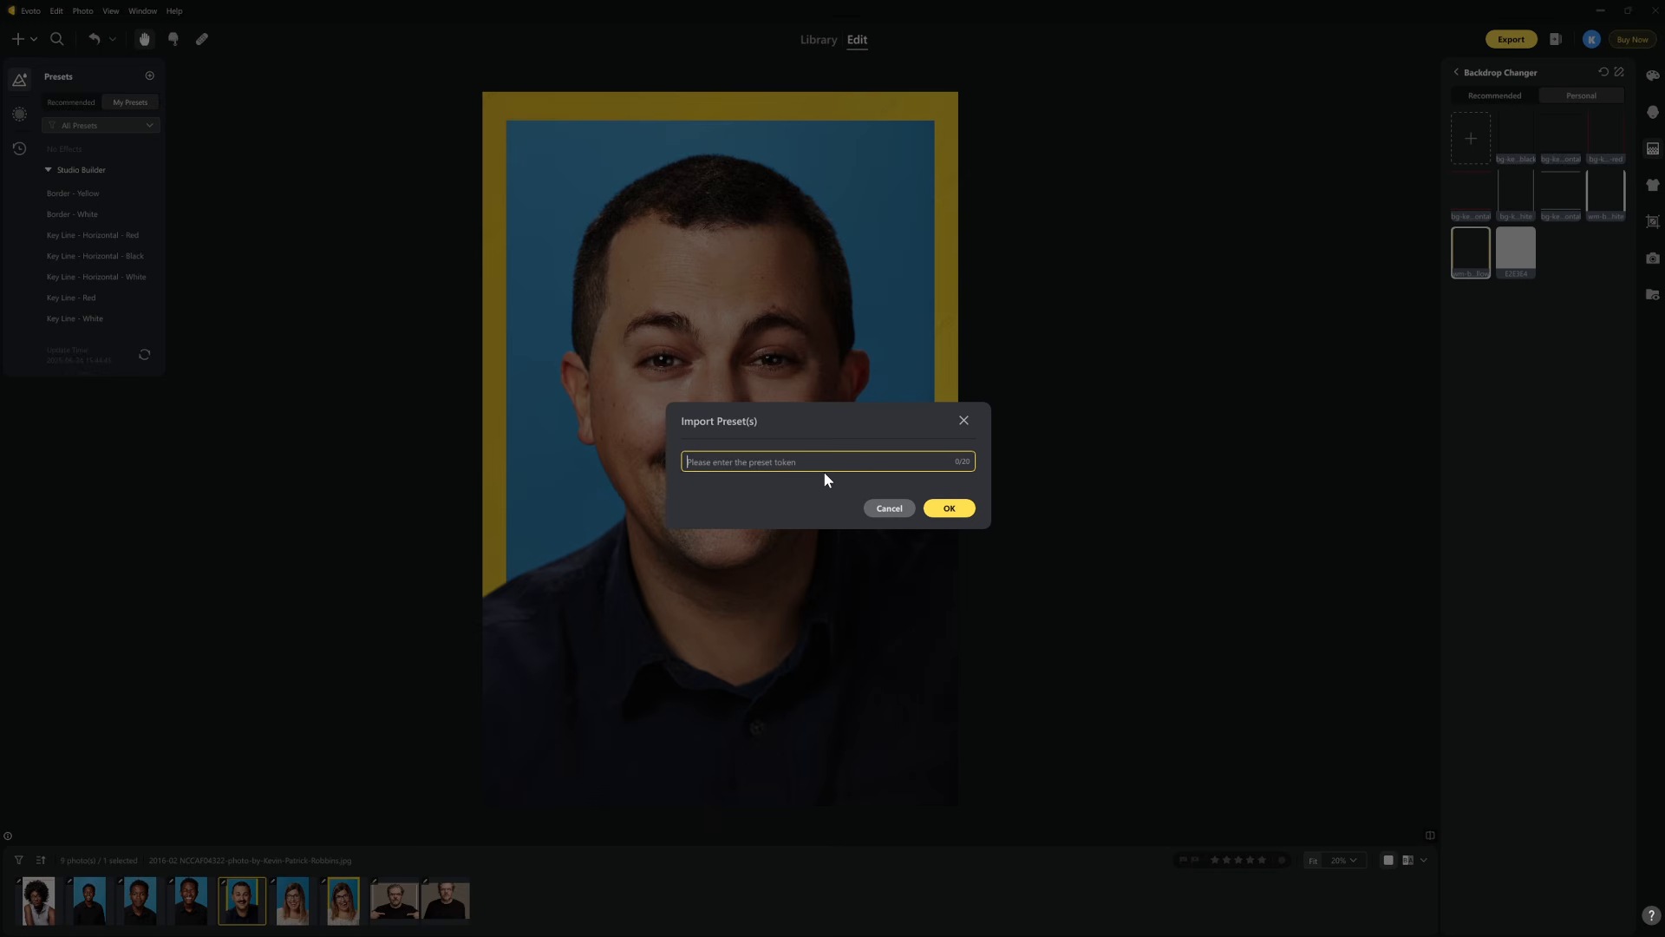
pyautogui.click(889, 508)
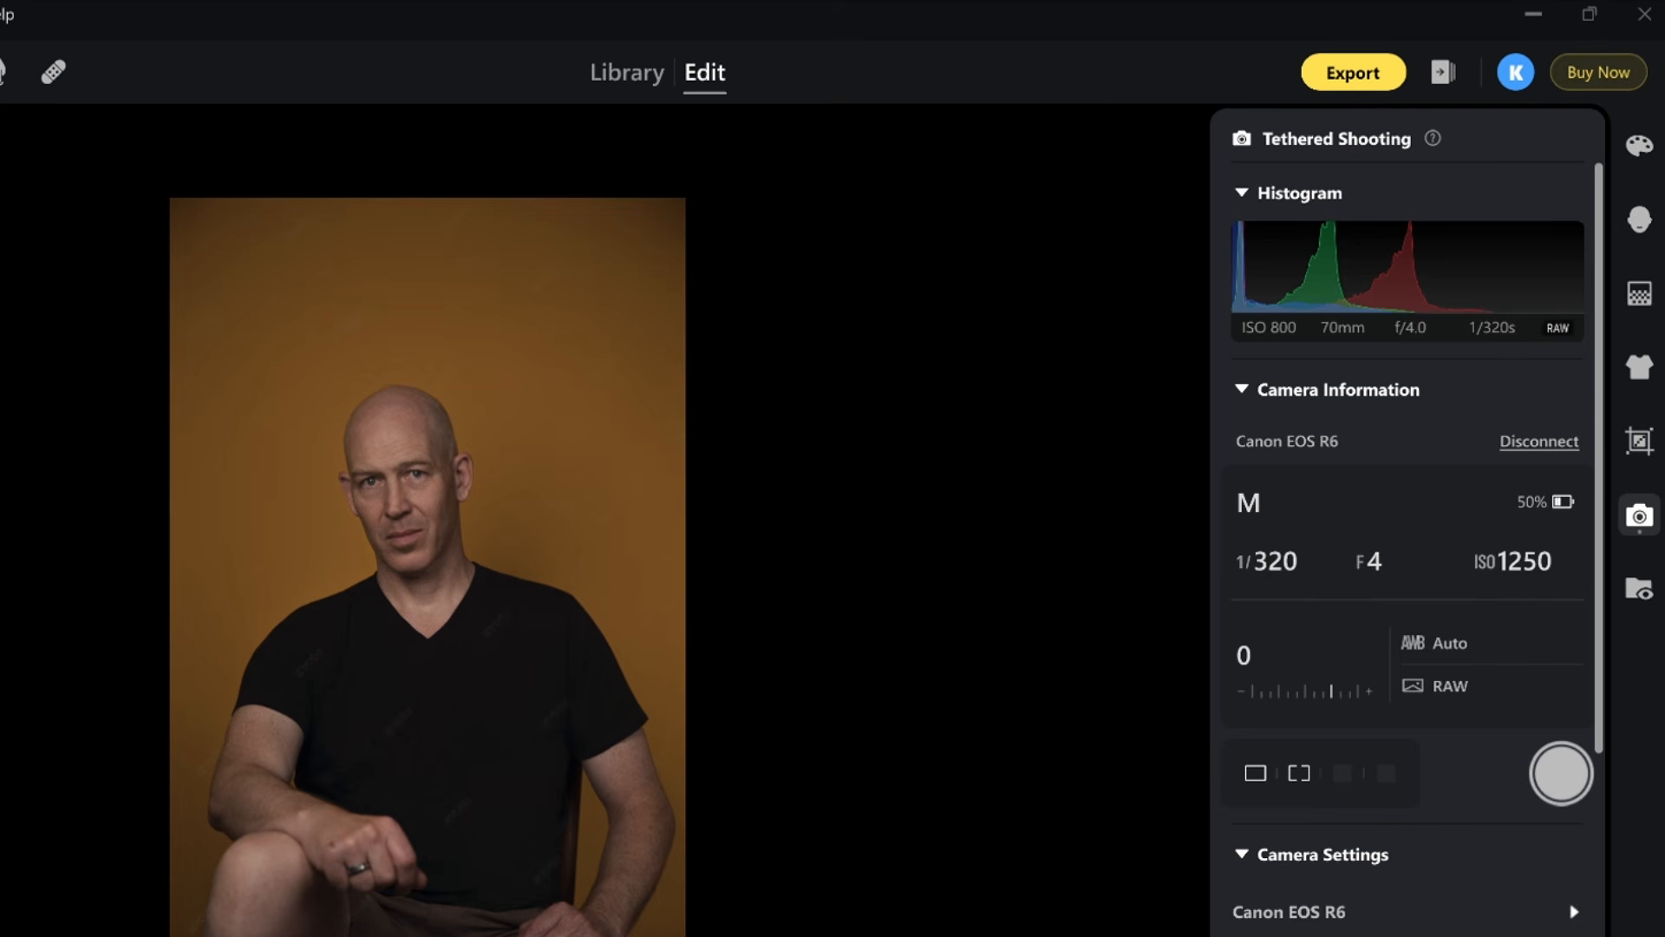
# - Capture tethered portraits with the connected Canon EOS R6 and review the import and capture effect settings
pyautogui.click(1566, 768)
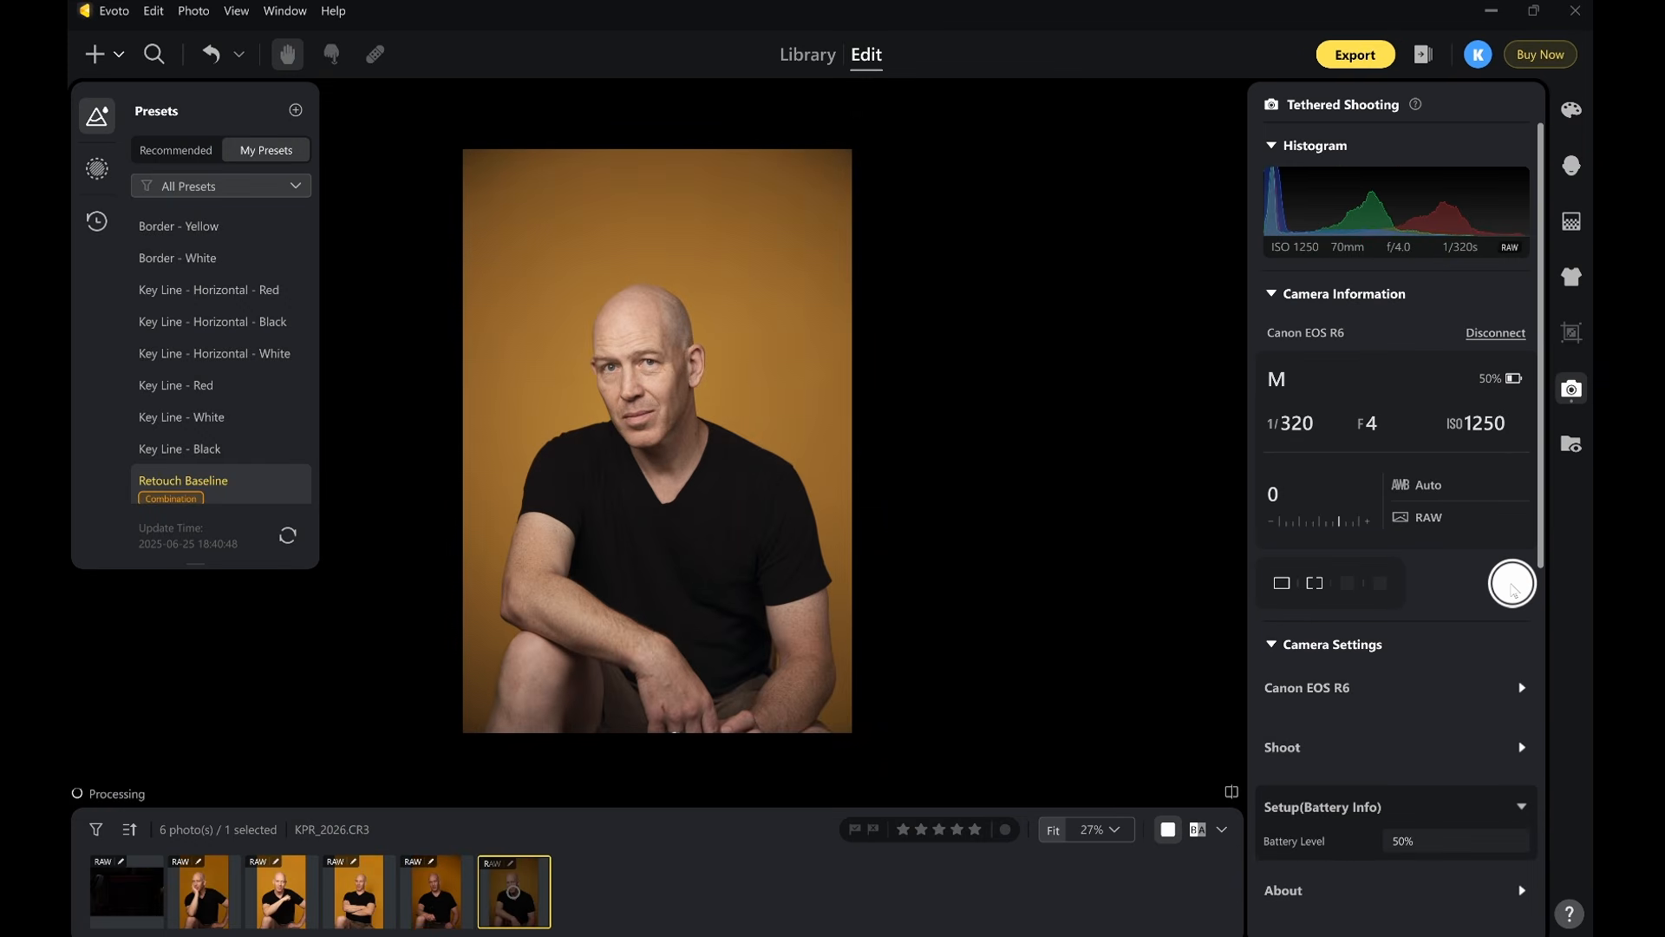
pyautogui.click(1513, 587)
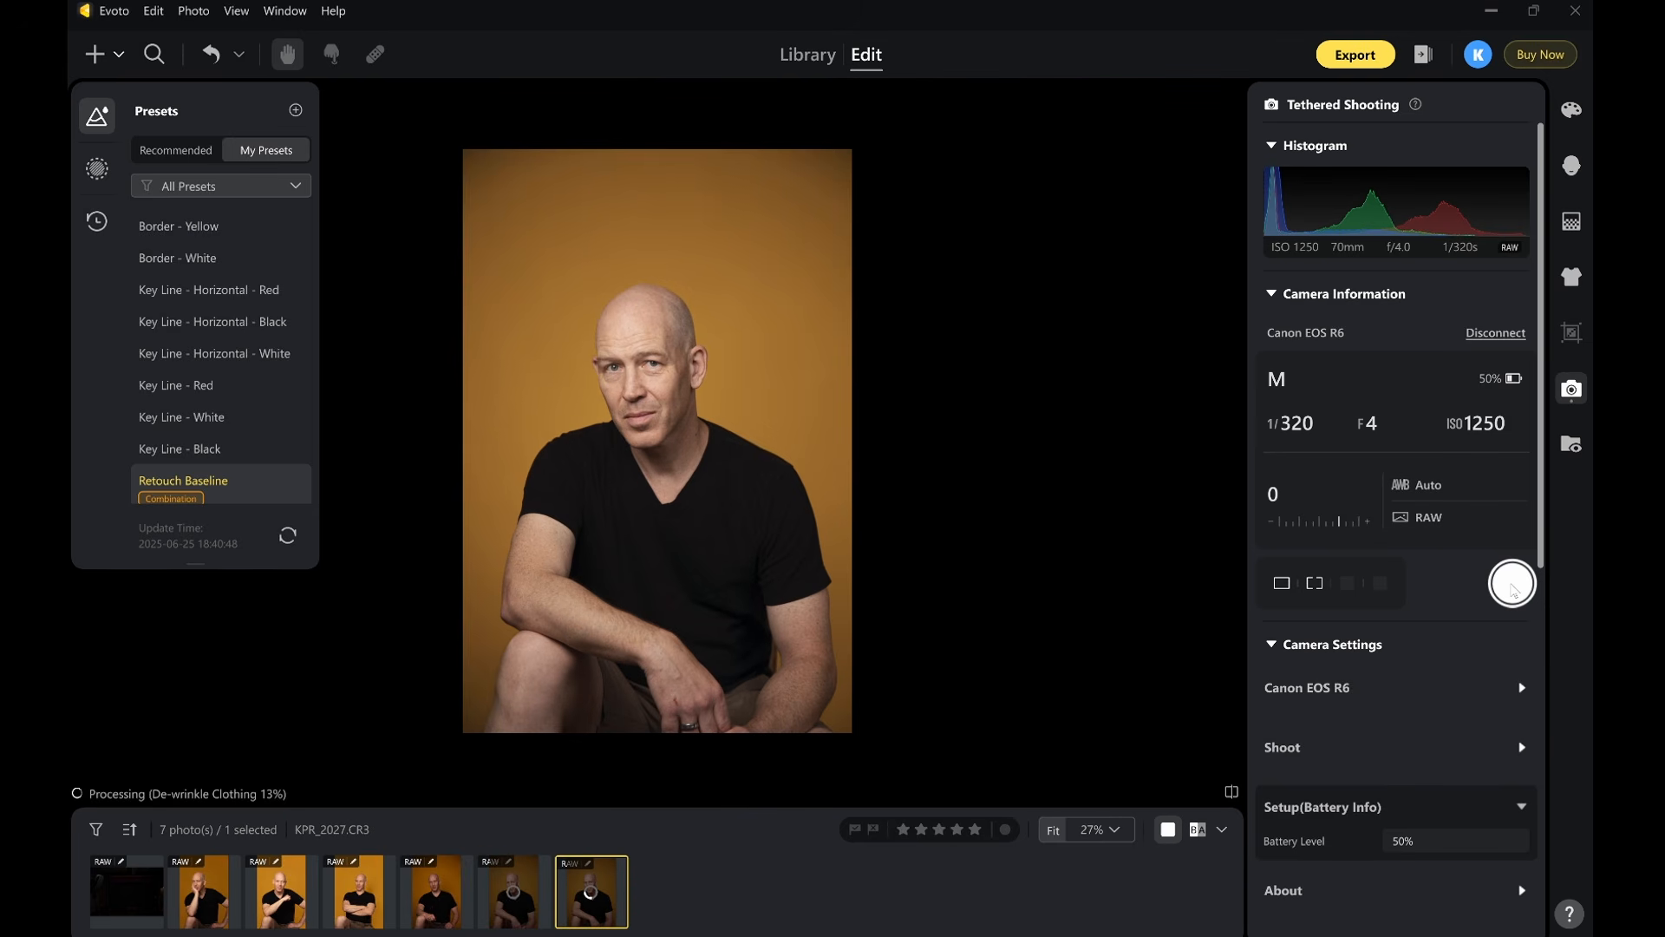
pyautogui.scroll(-6, 1450, 681)
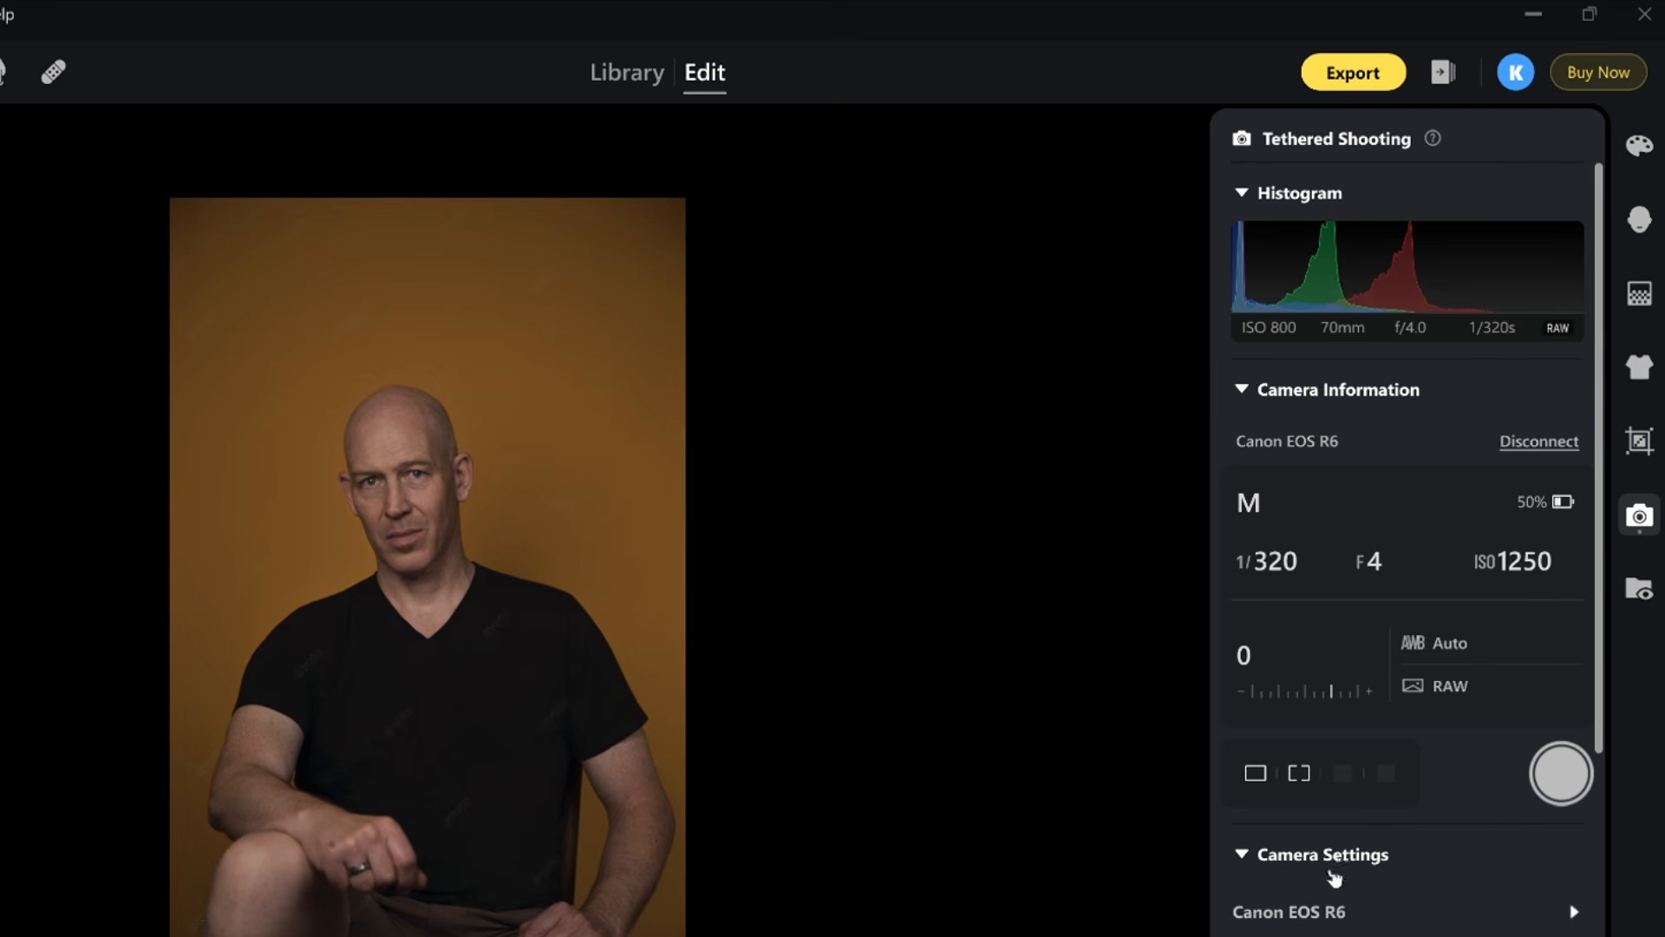
pyautogui.click(1564, 794)
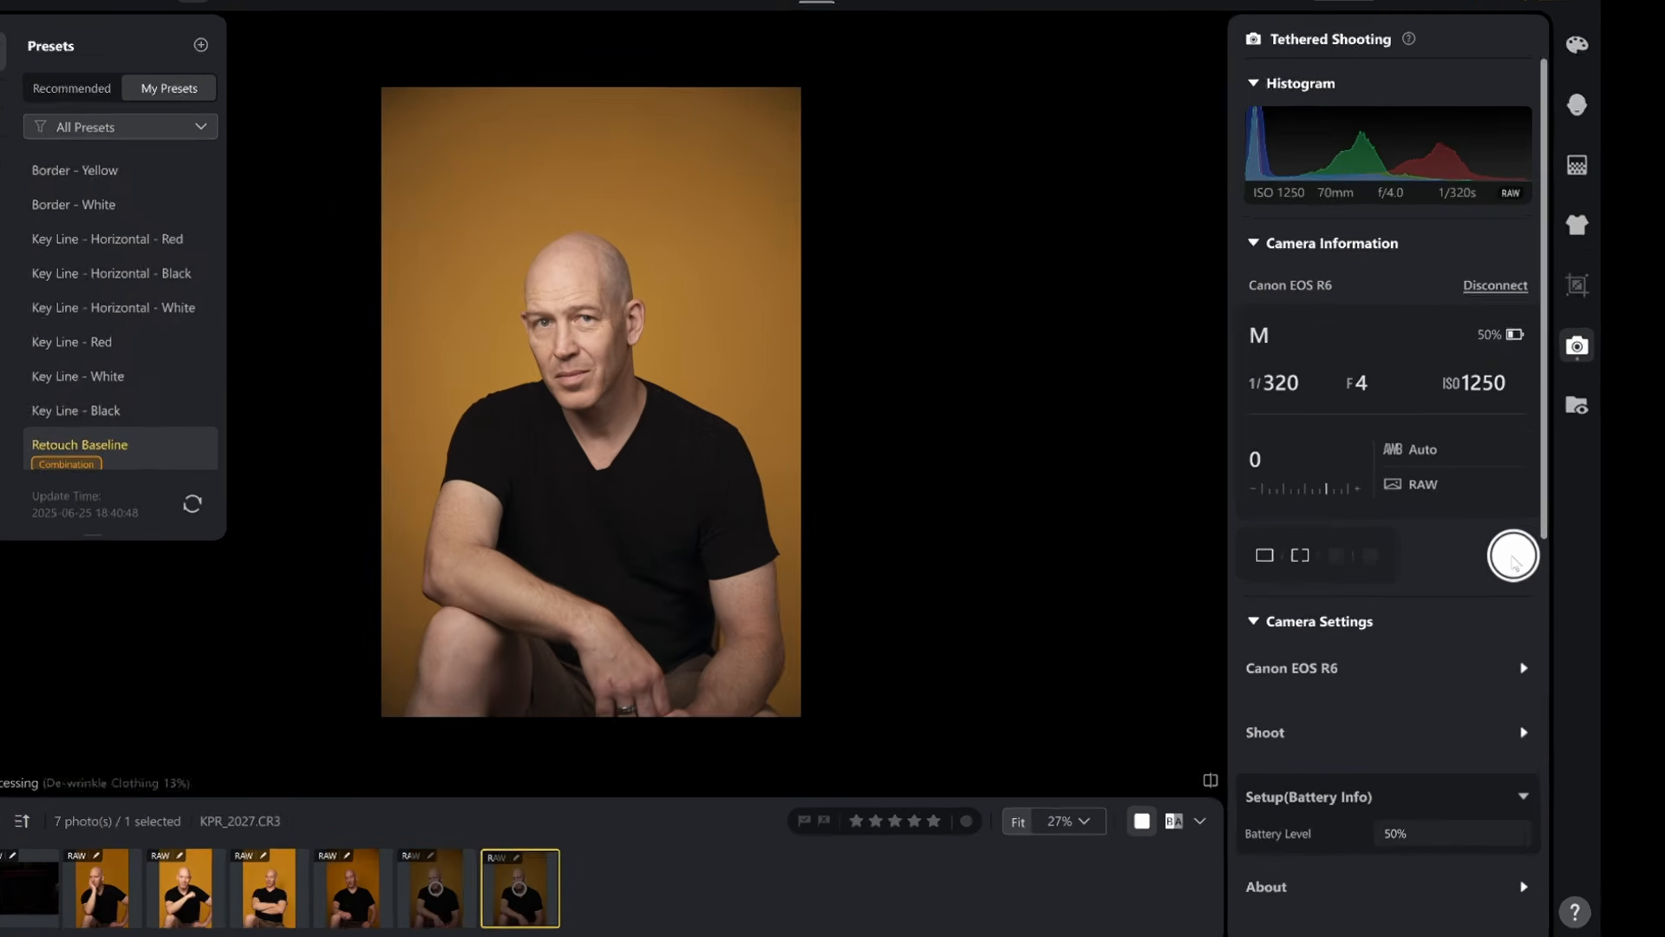
pyautogui.scroll(-10, 1397, 450)
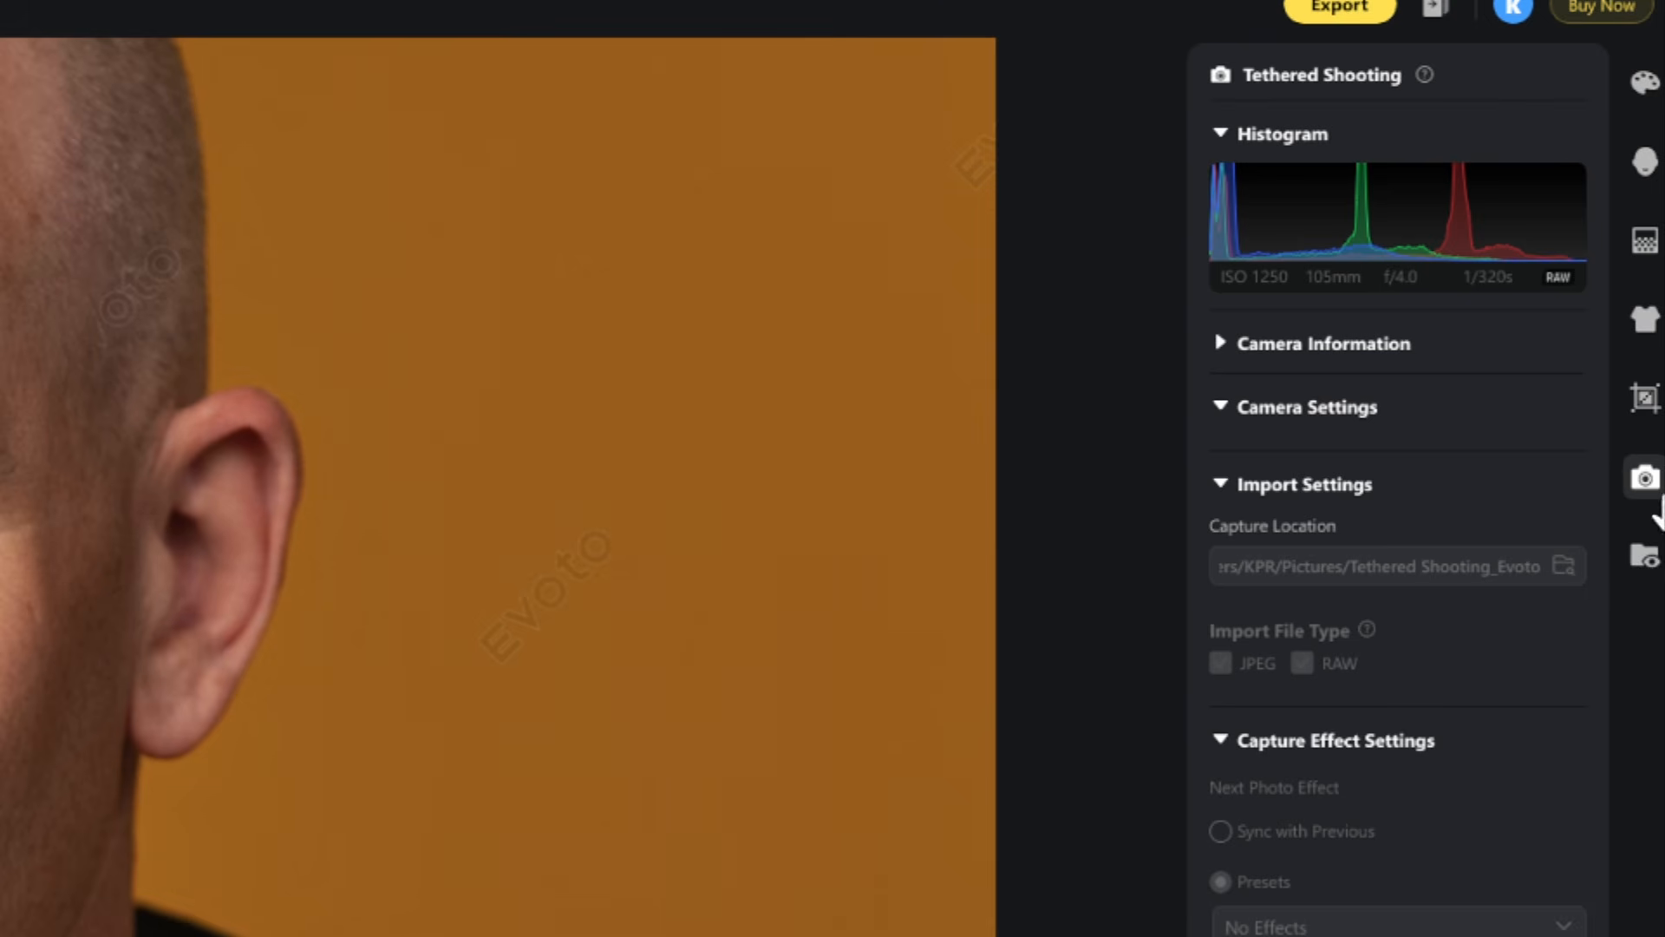
# - Show the Auto Import & Export settings and choose the time unit for the automatic export interval
pyautogui.click(1646, 557)
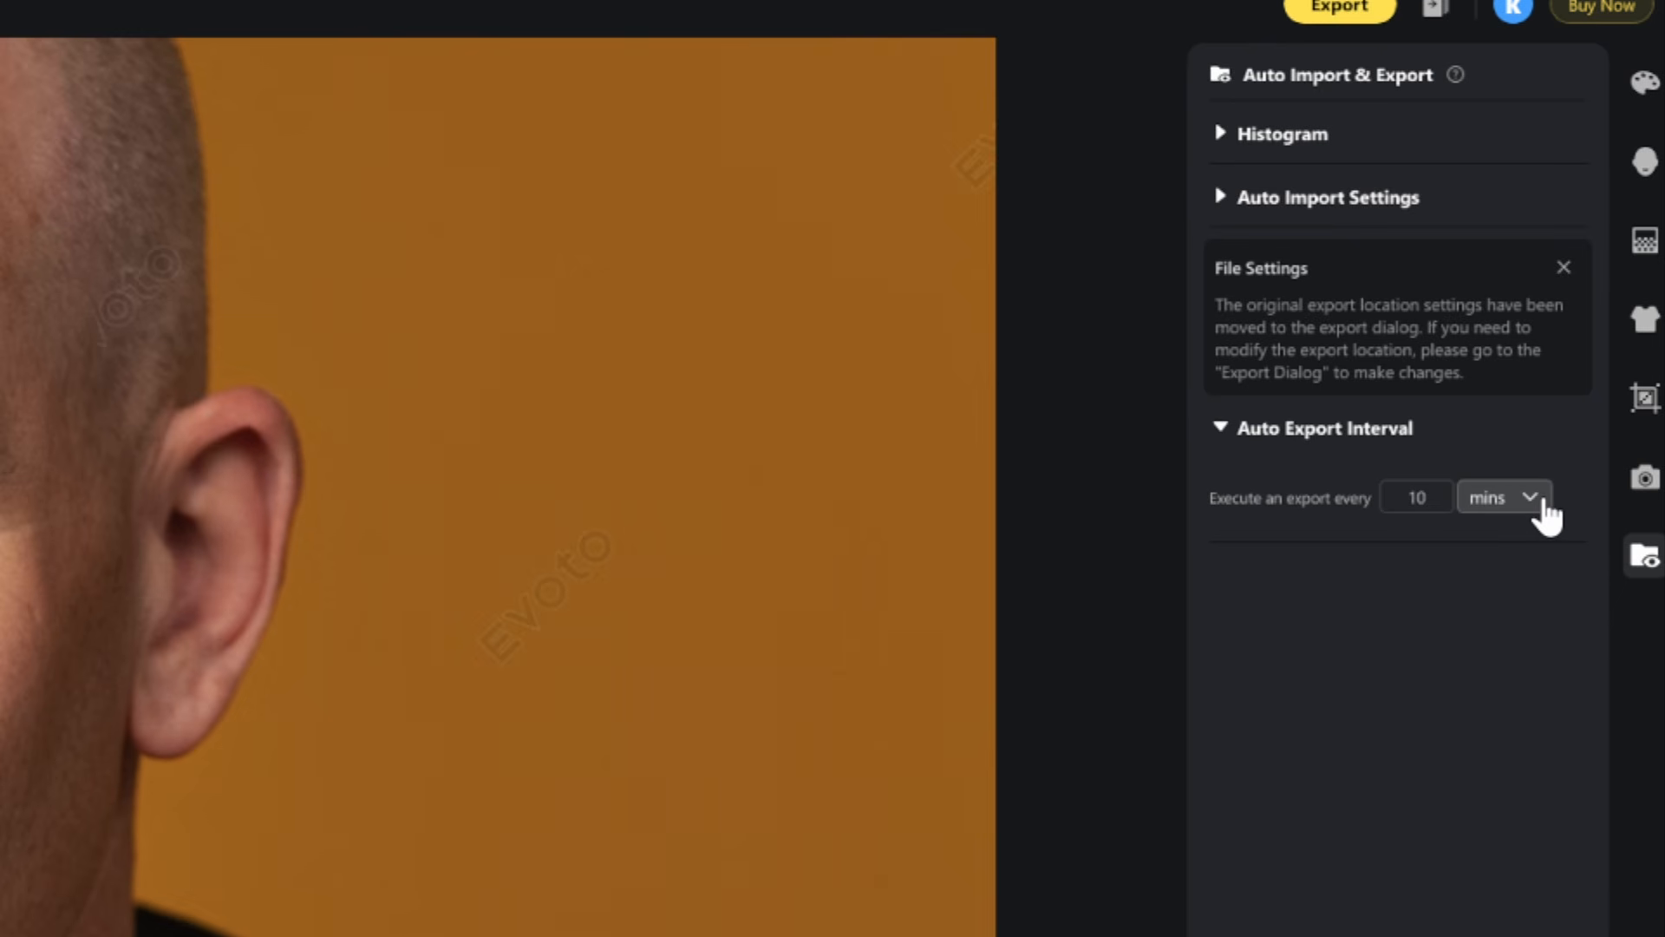
pyautogui.click(1546, 516)
pyautogui.click(1494, 545)
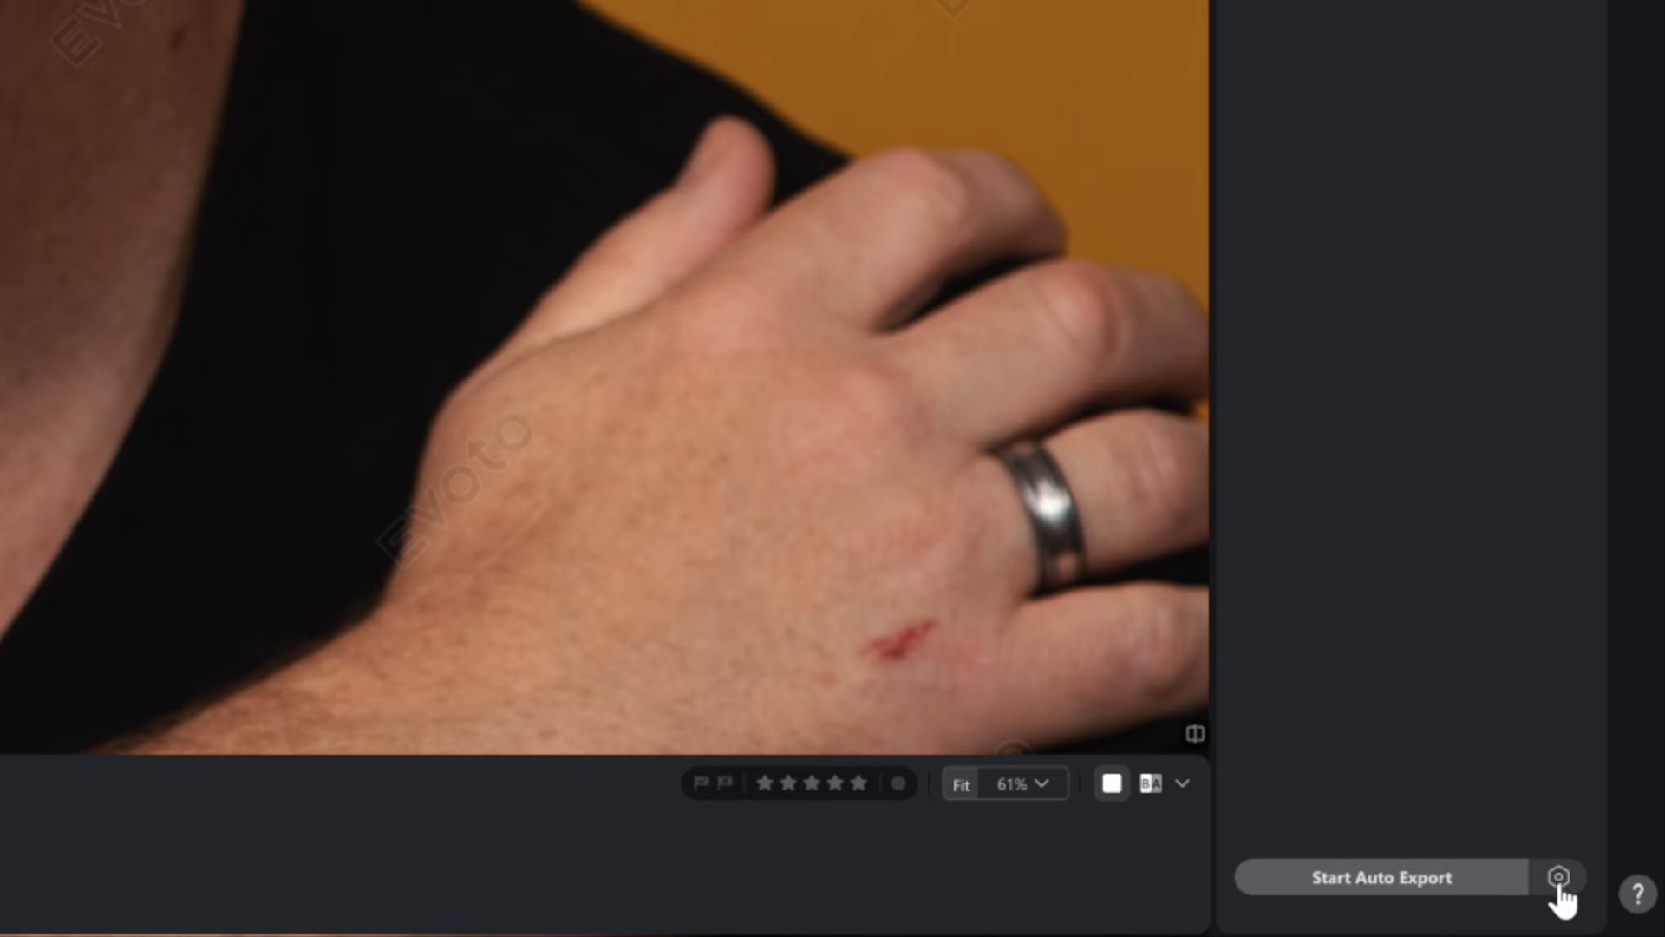
# - Open the auto export settings and browse the Studio Builder and Recommended effect presets, keeping Current Effect selected
pyautogui.click(1560, 884)
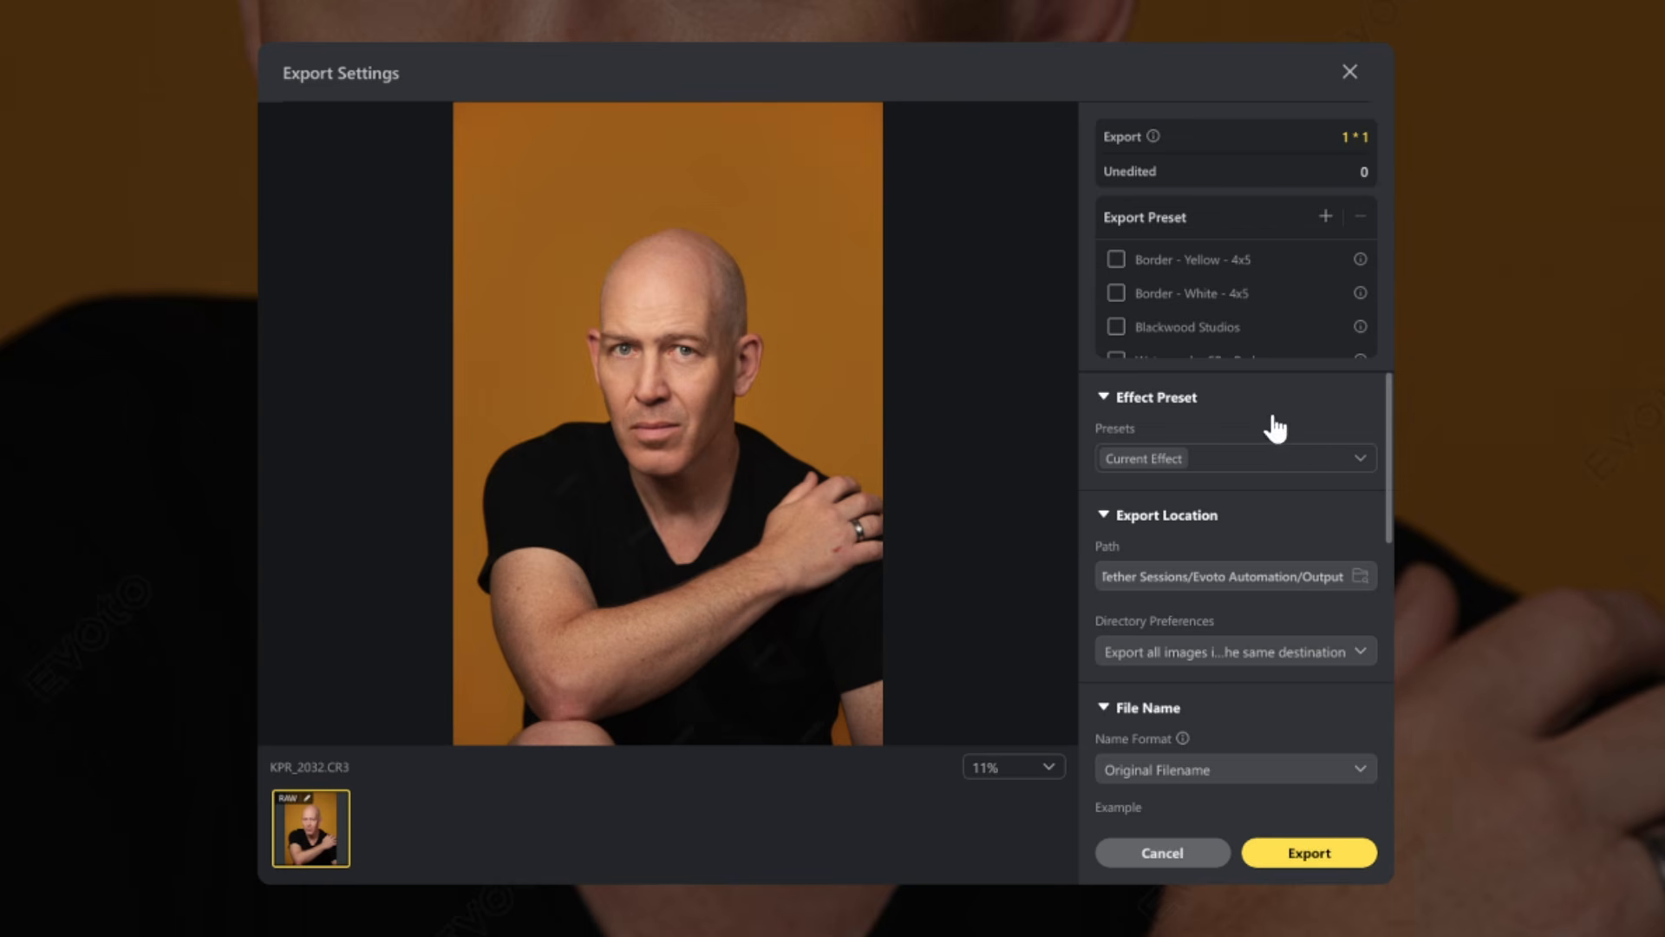
pyautogui.click(1360, 460)
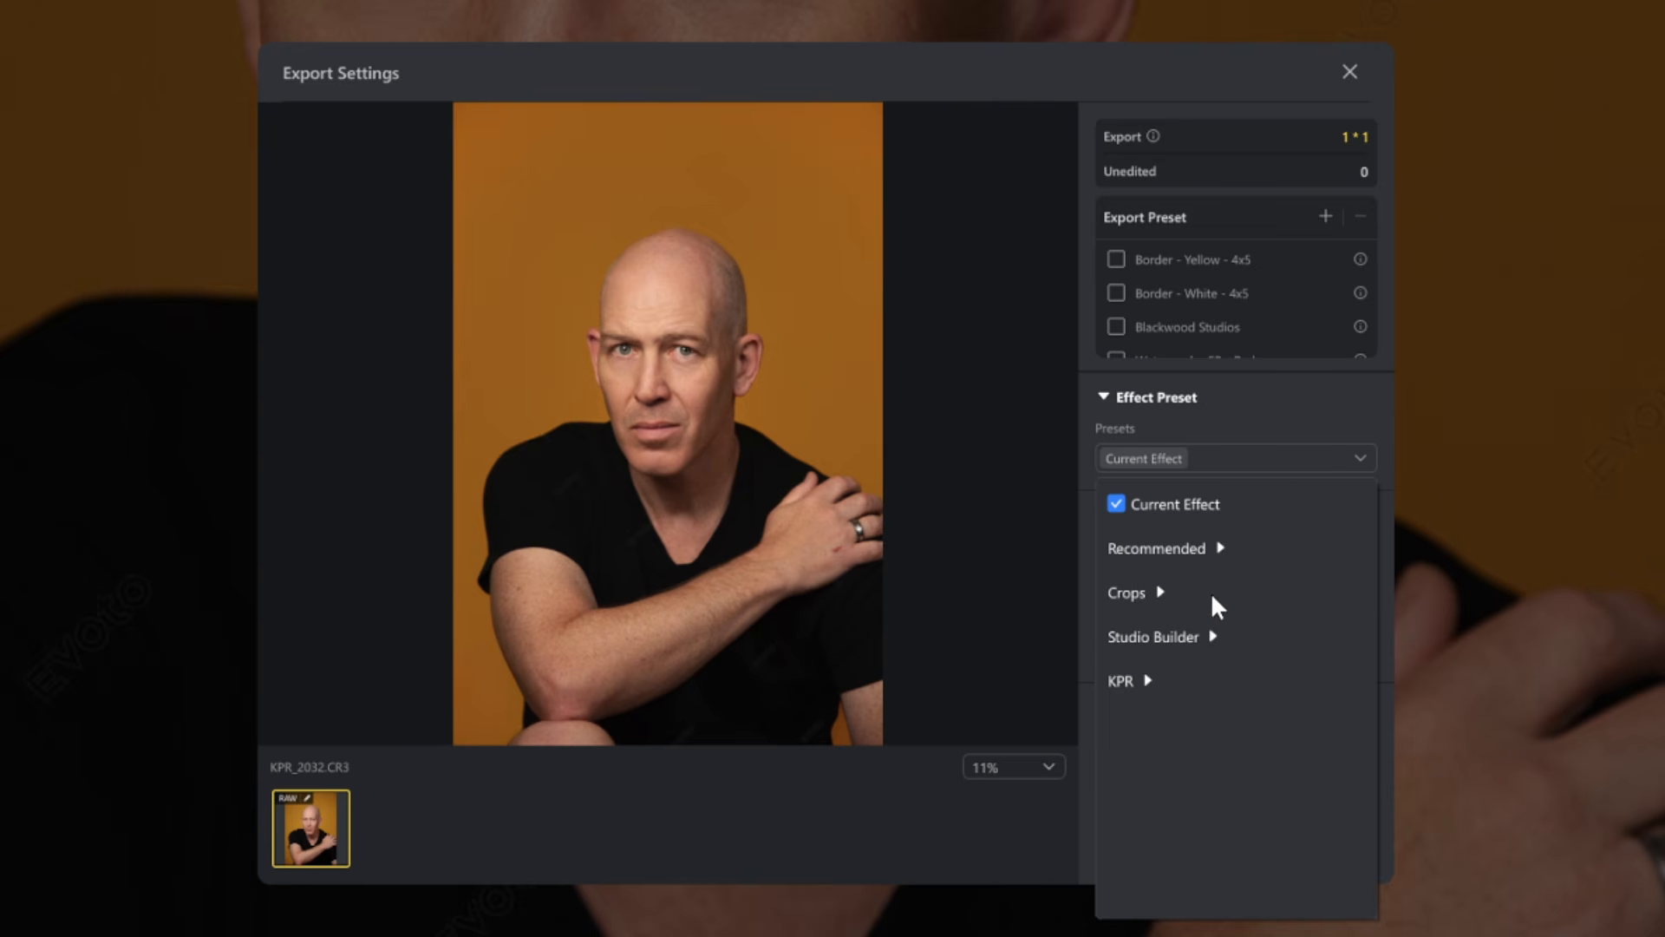
pyautogui.click(1215, 635)
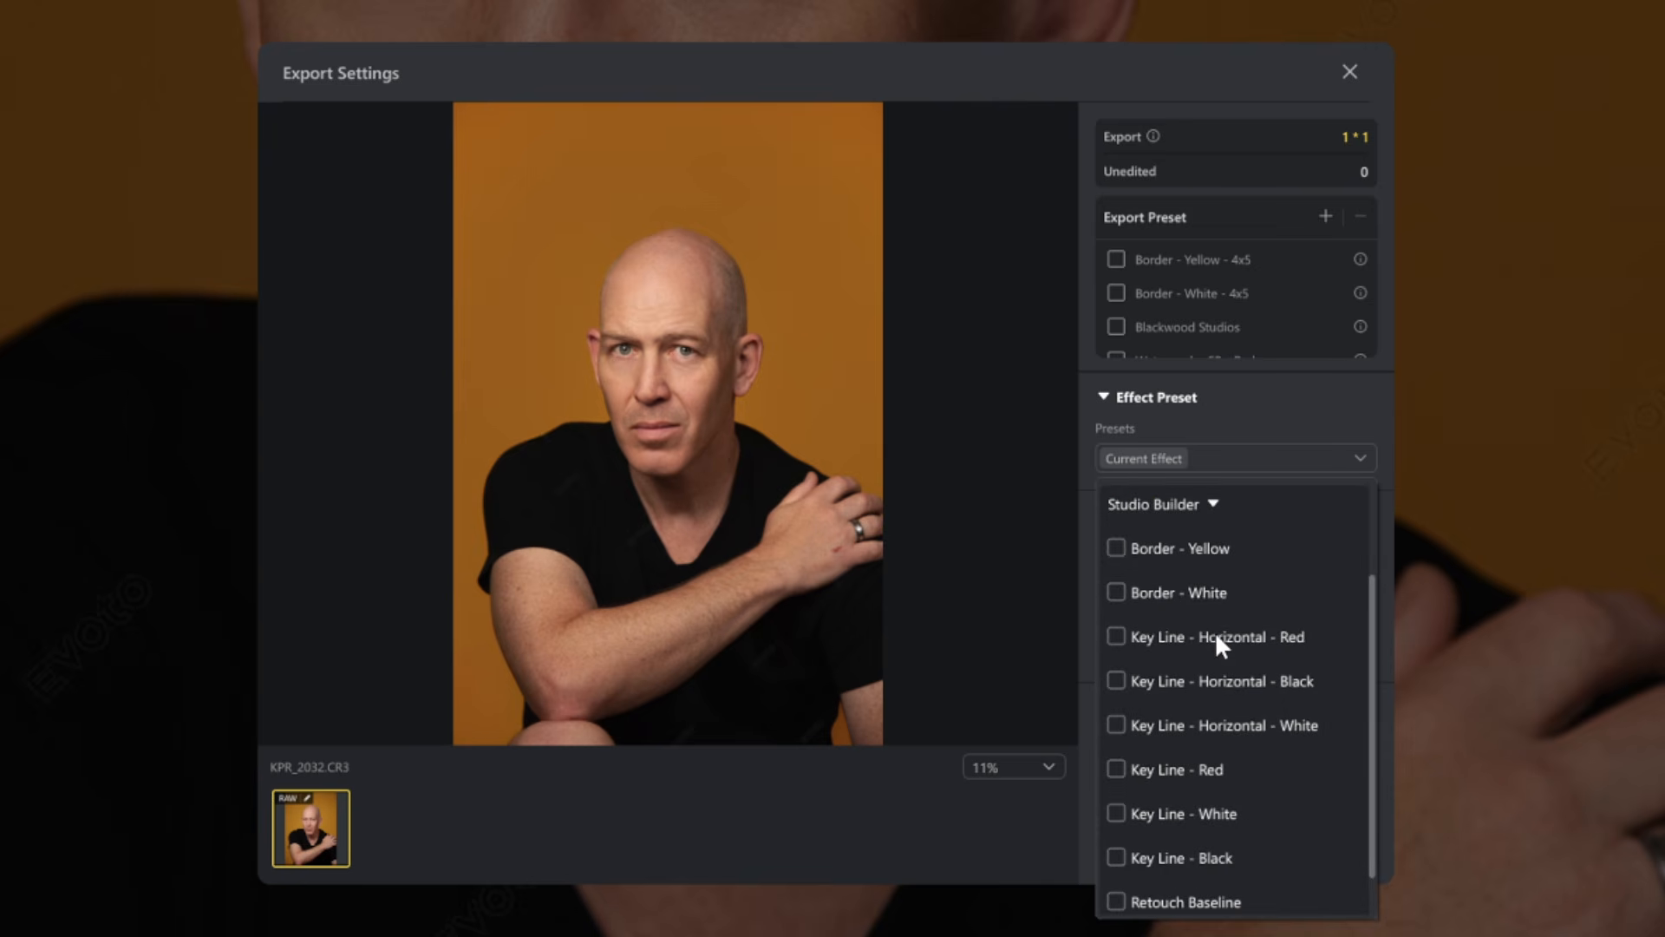
pyautogui.click(1212, 501)
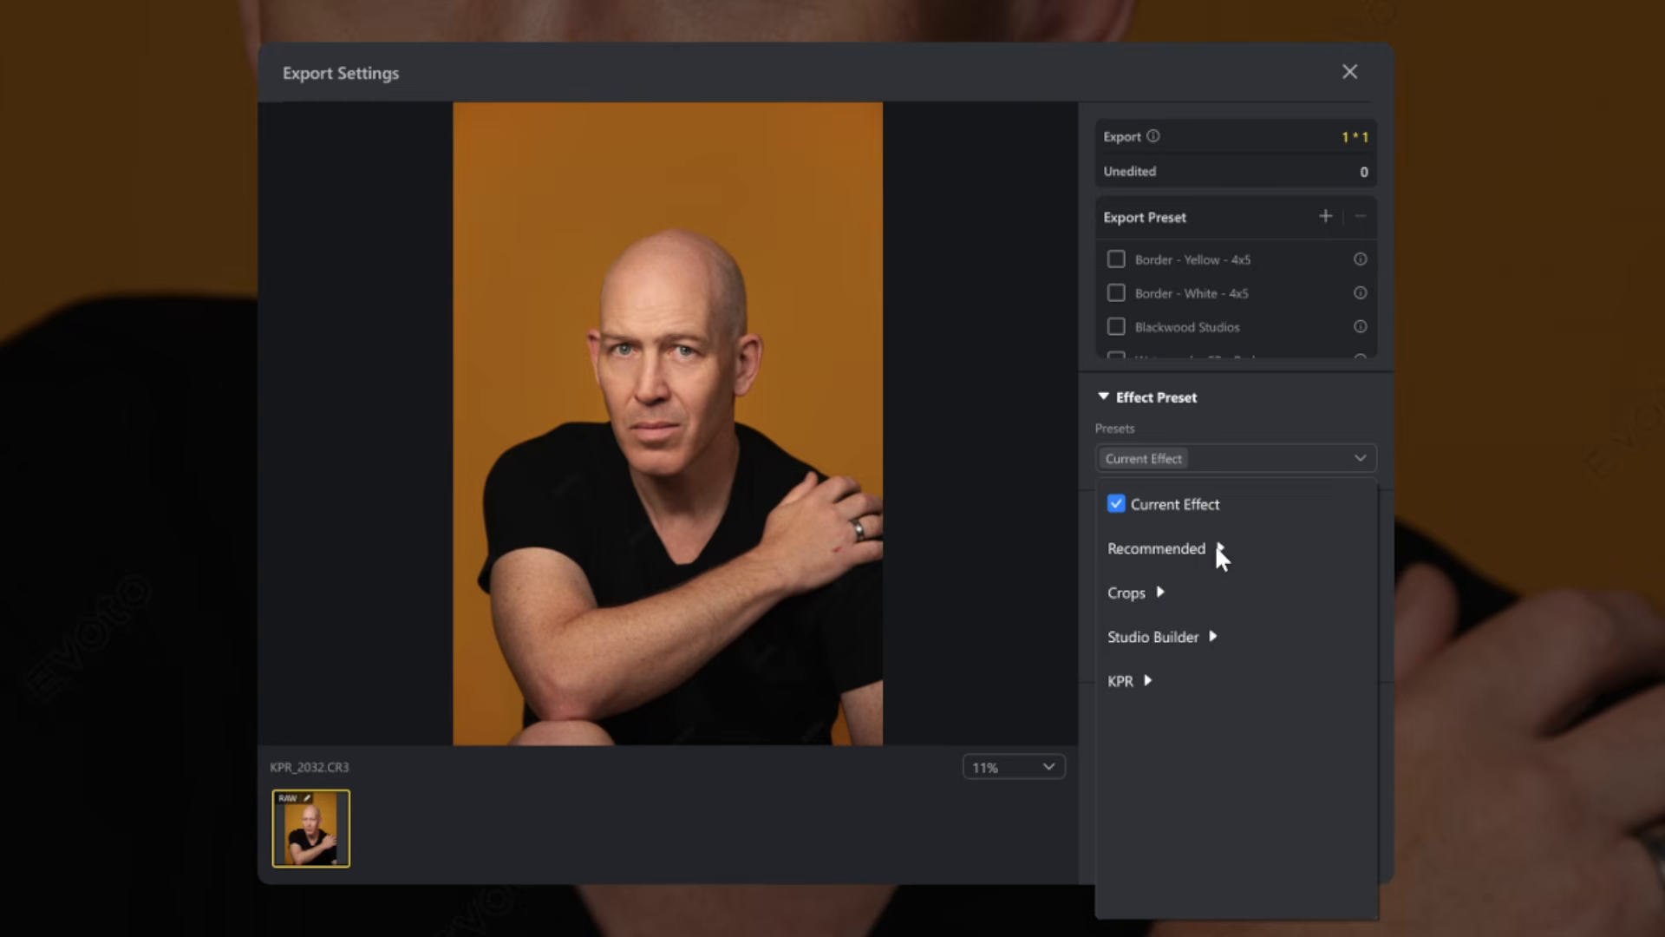
pyautogui.click(1215, 544)
pyautogui.click(1219, 502)
pyautogui.click(1363, 454)
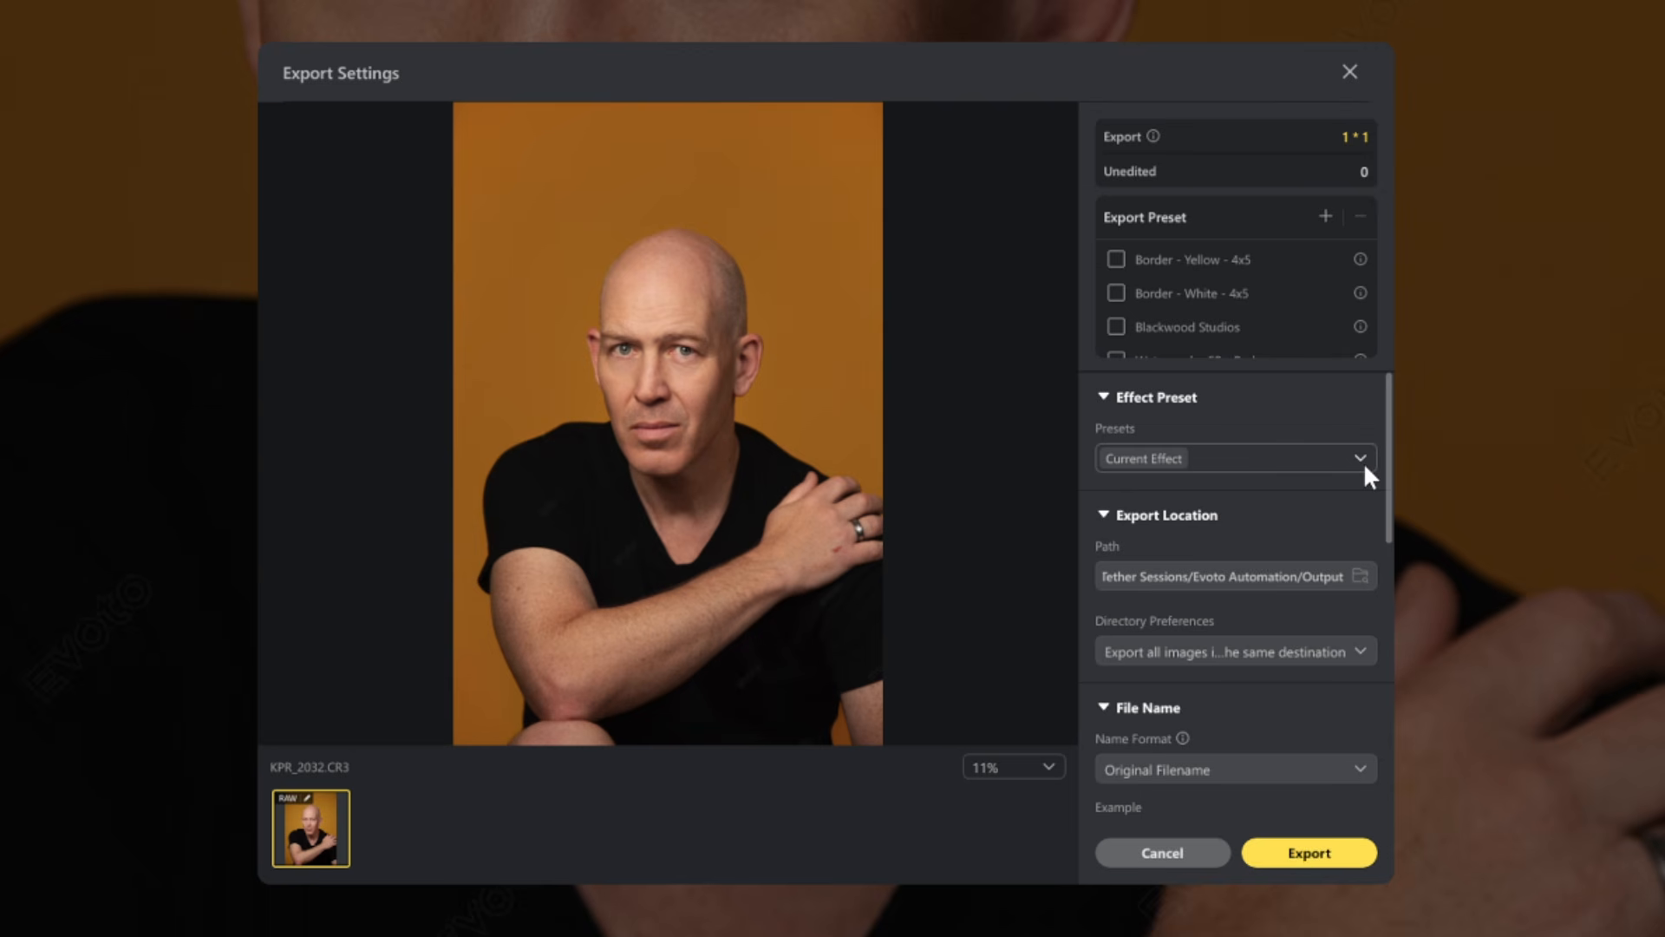
# - Check the directory preferences and name formats, keeping export of all images into the same destination and Original Filename
pyautogui.scroll(-2, 1384, 498)
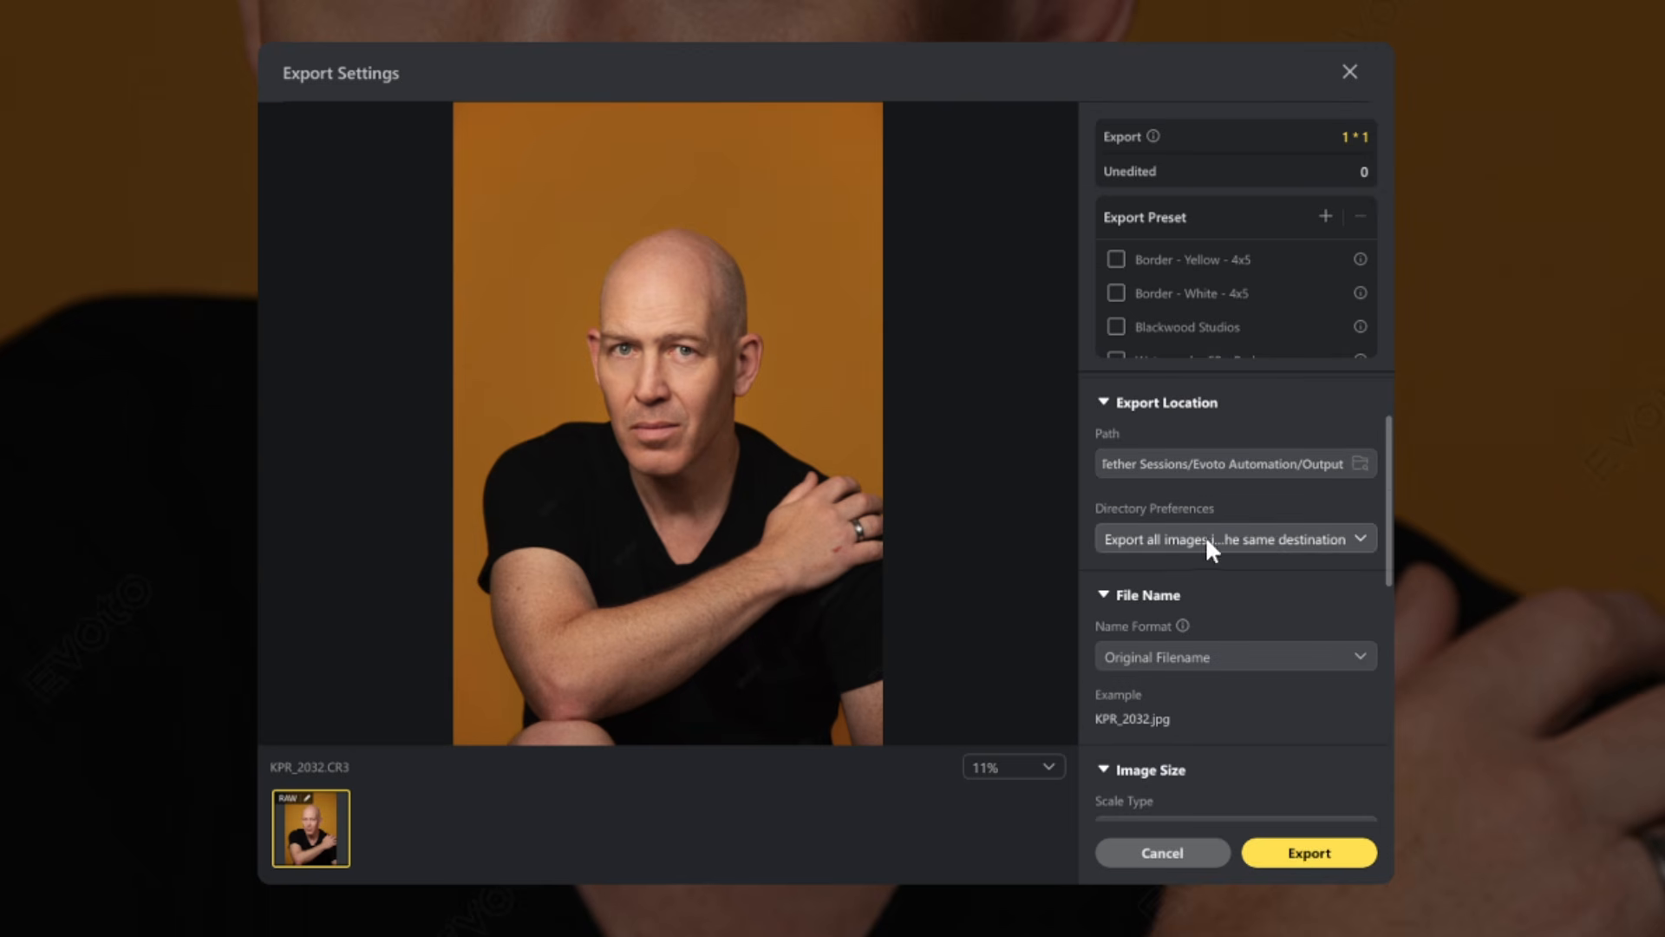
pyautogui.click(1324, 538)
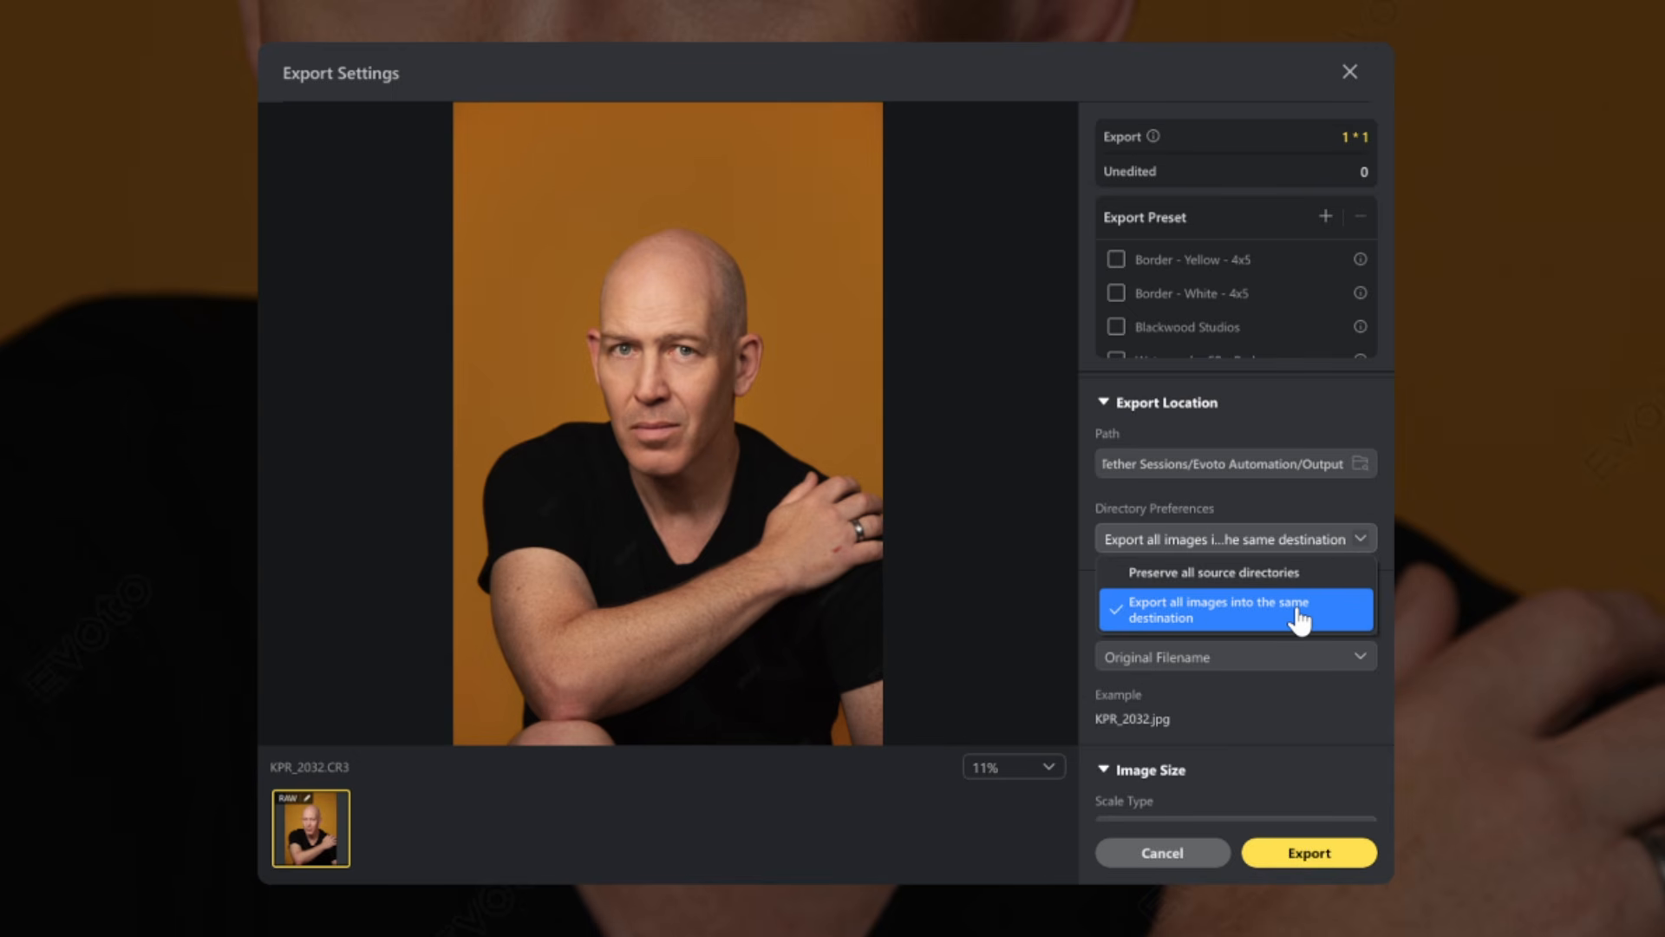
pyautogui.click(1299, 620)
pyautogui.scroll(-2, 1345, 543)
pyautogui.click(1356, 533)
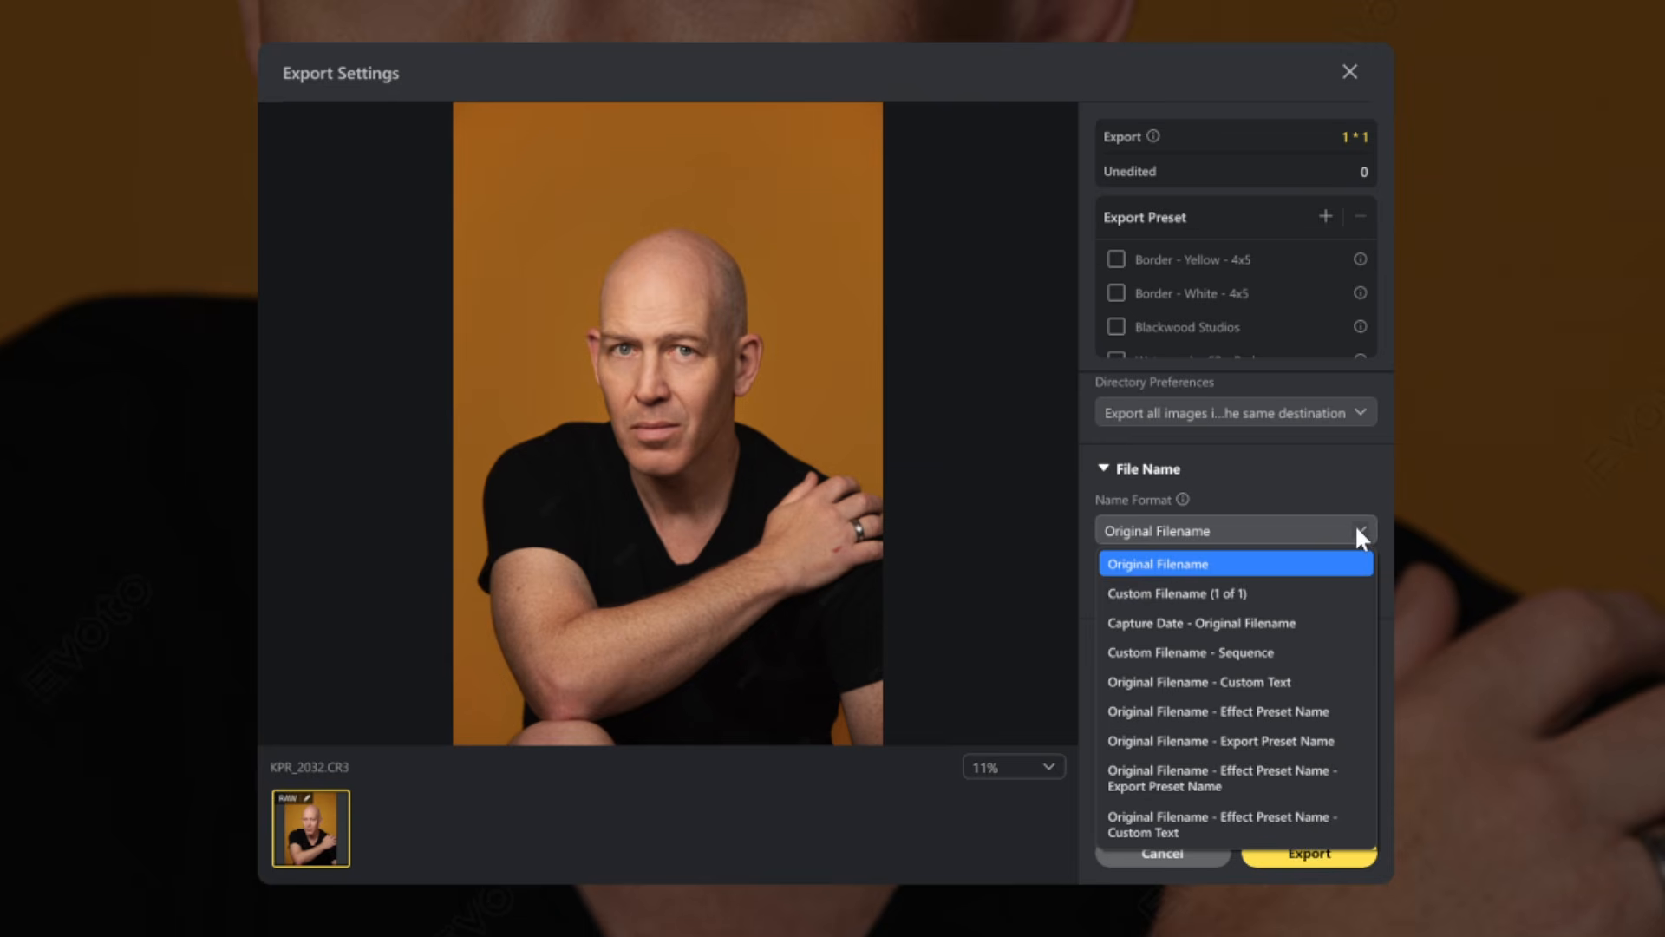
pyautogui.click(1356, 535)
# - Set the export image size's scale type to Long Edge and open its pixel value for editing
pyautogui.scroll(-3, 1353, 546)
pyautogui.click(1299, 475)
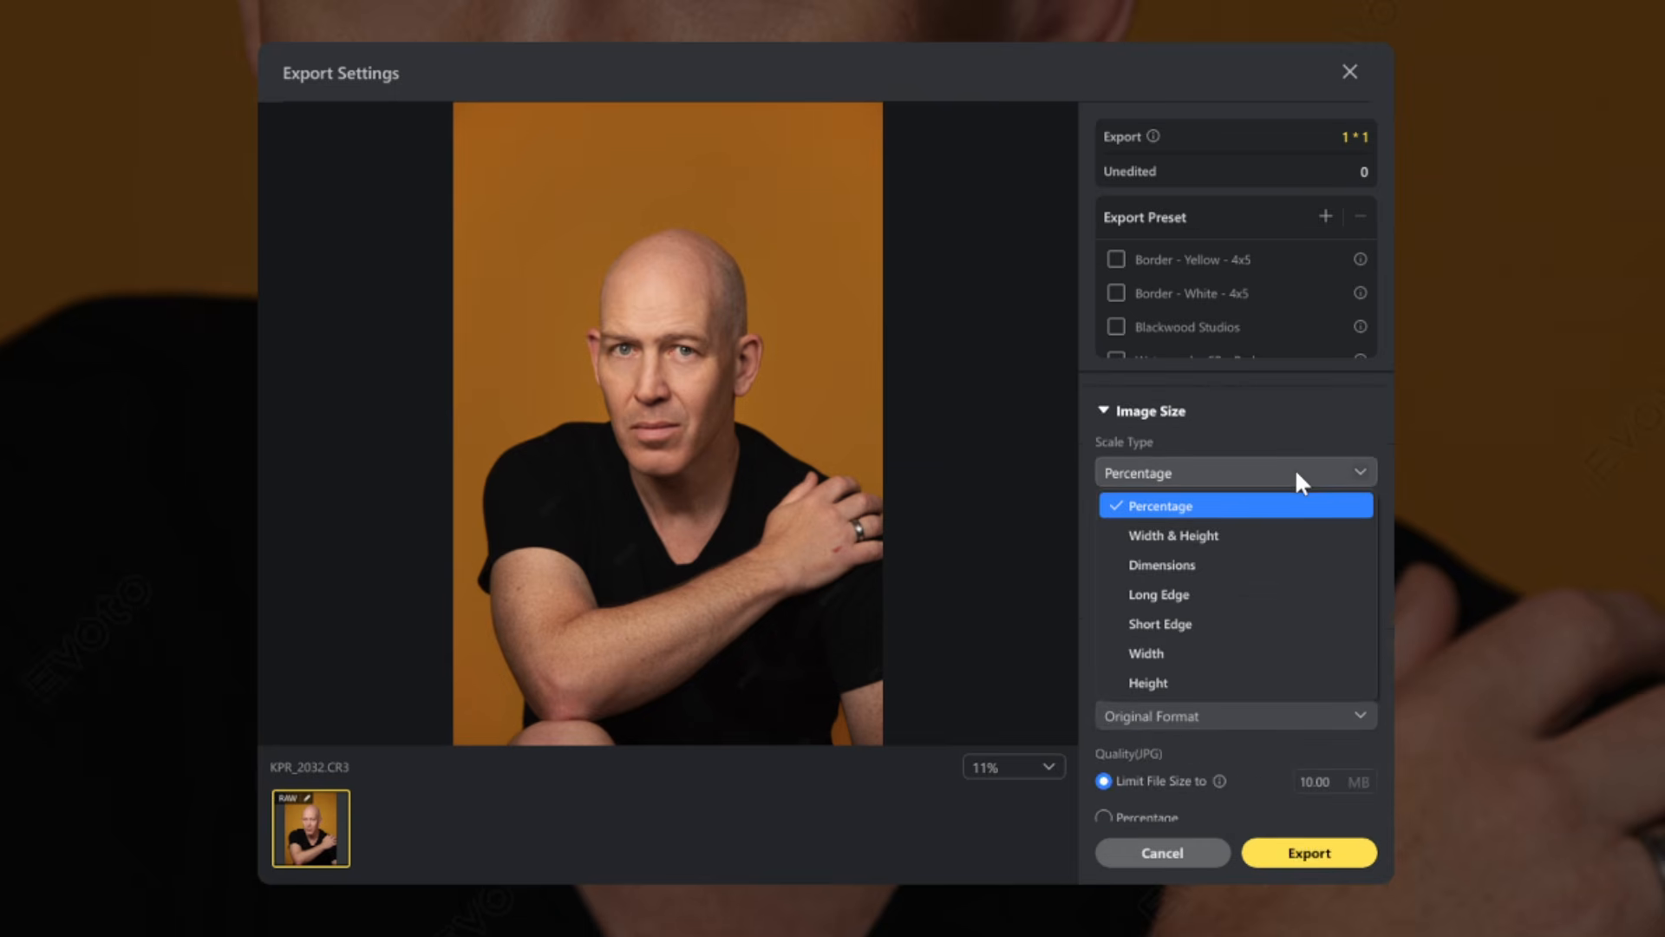
pyautogui.click(1188, 592)
pyautogui.click(1143, 512)
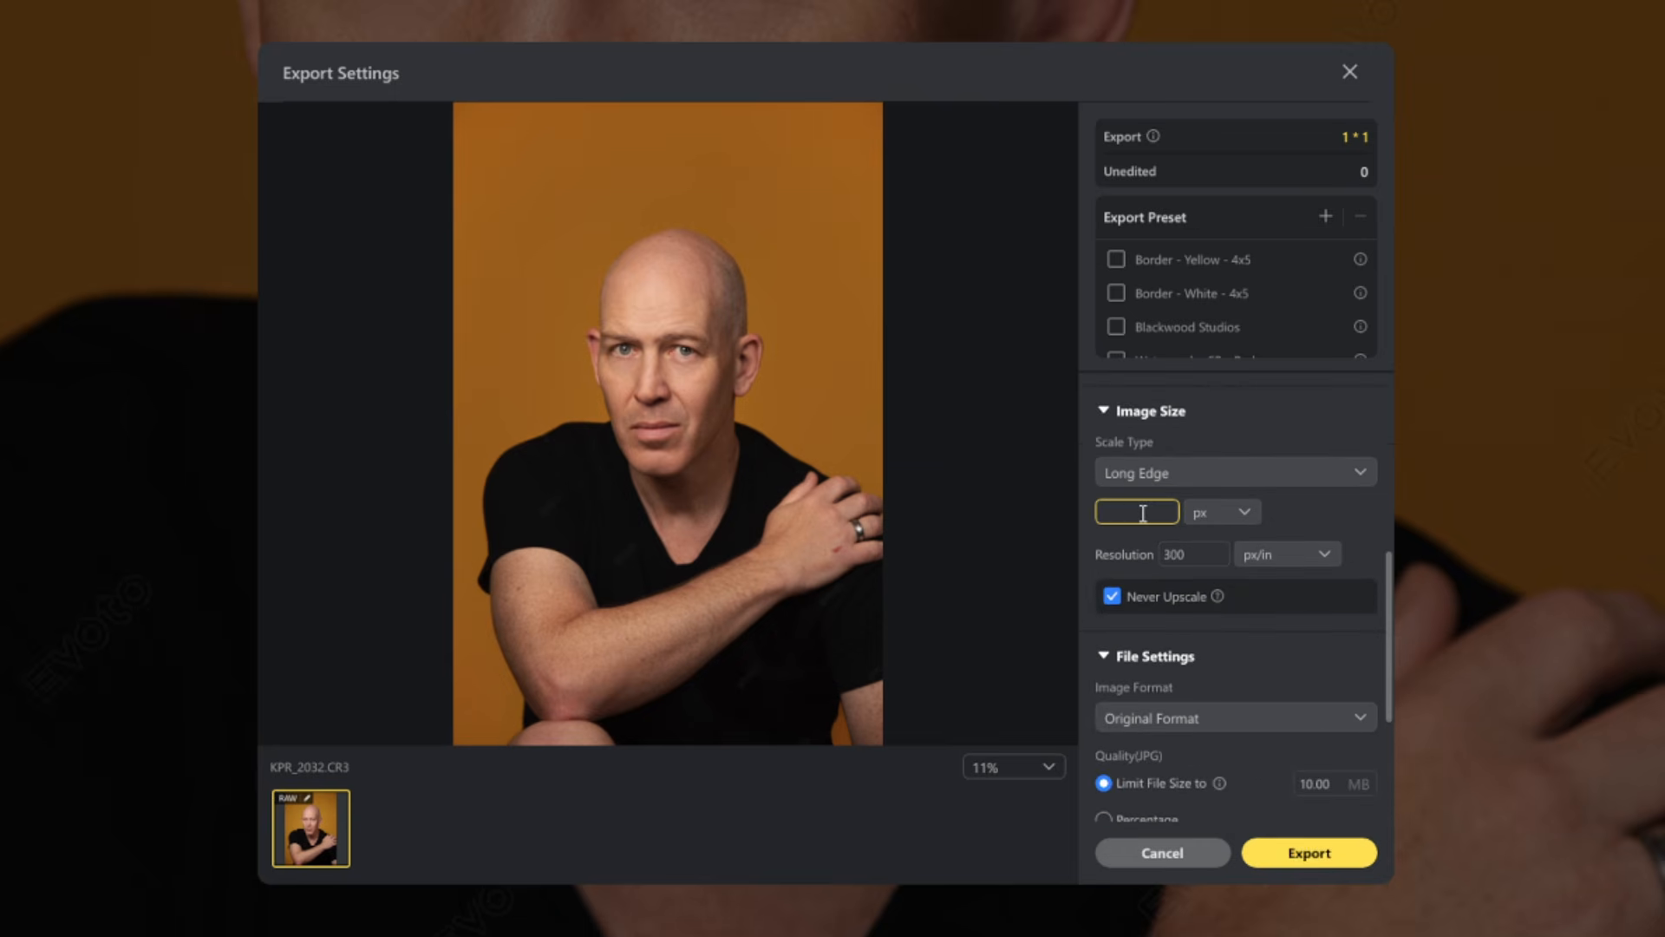
# - Set the export image format to JPG with percentage-based quality at Best, 100%
pyautogui.scroll(-3, 1357, 613)
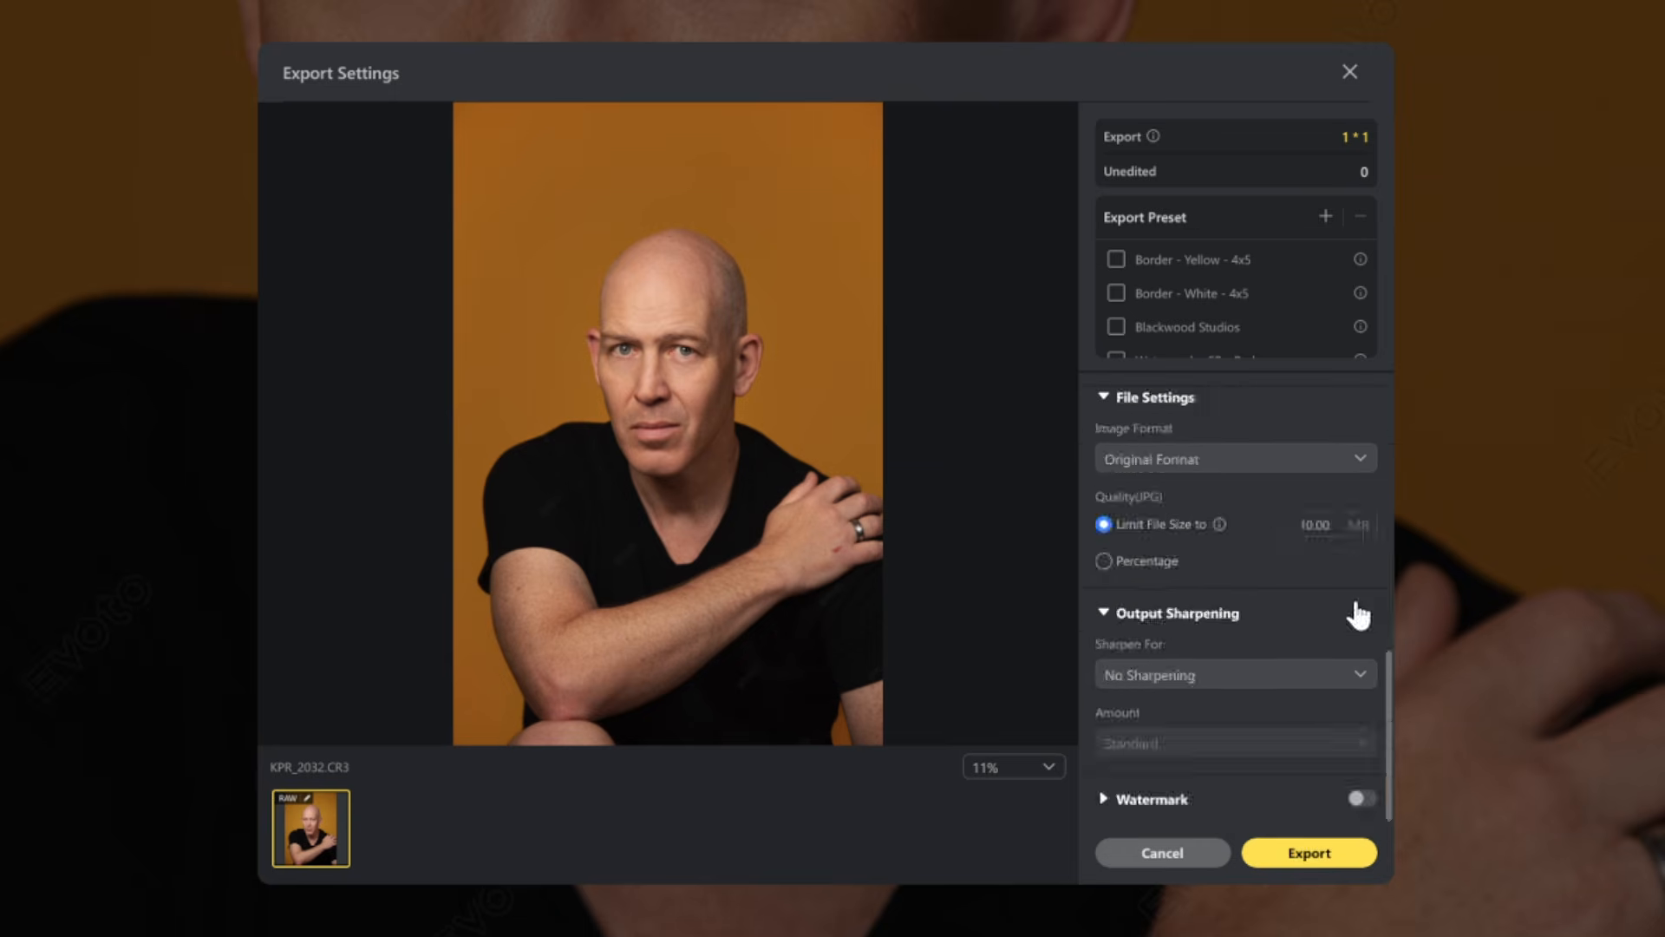
pyautogui.click(1353, 462)
pyautogui.click(1262, 523)
pyautogui.click(1132, 565)
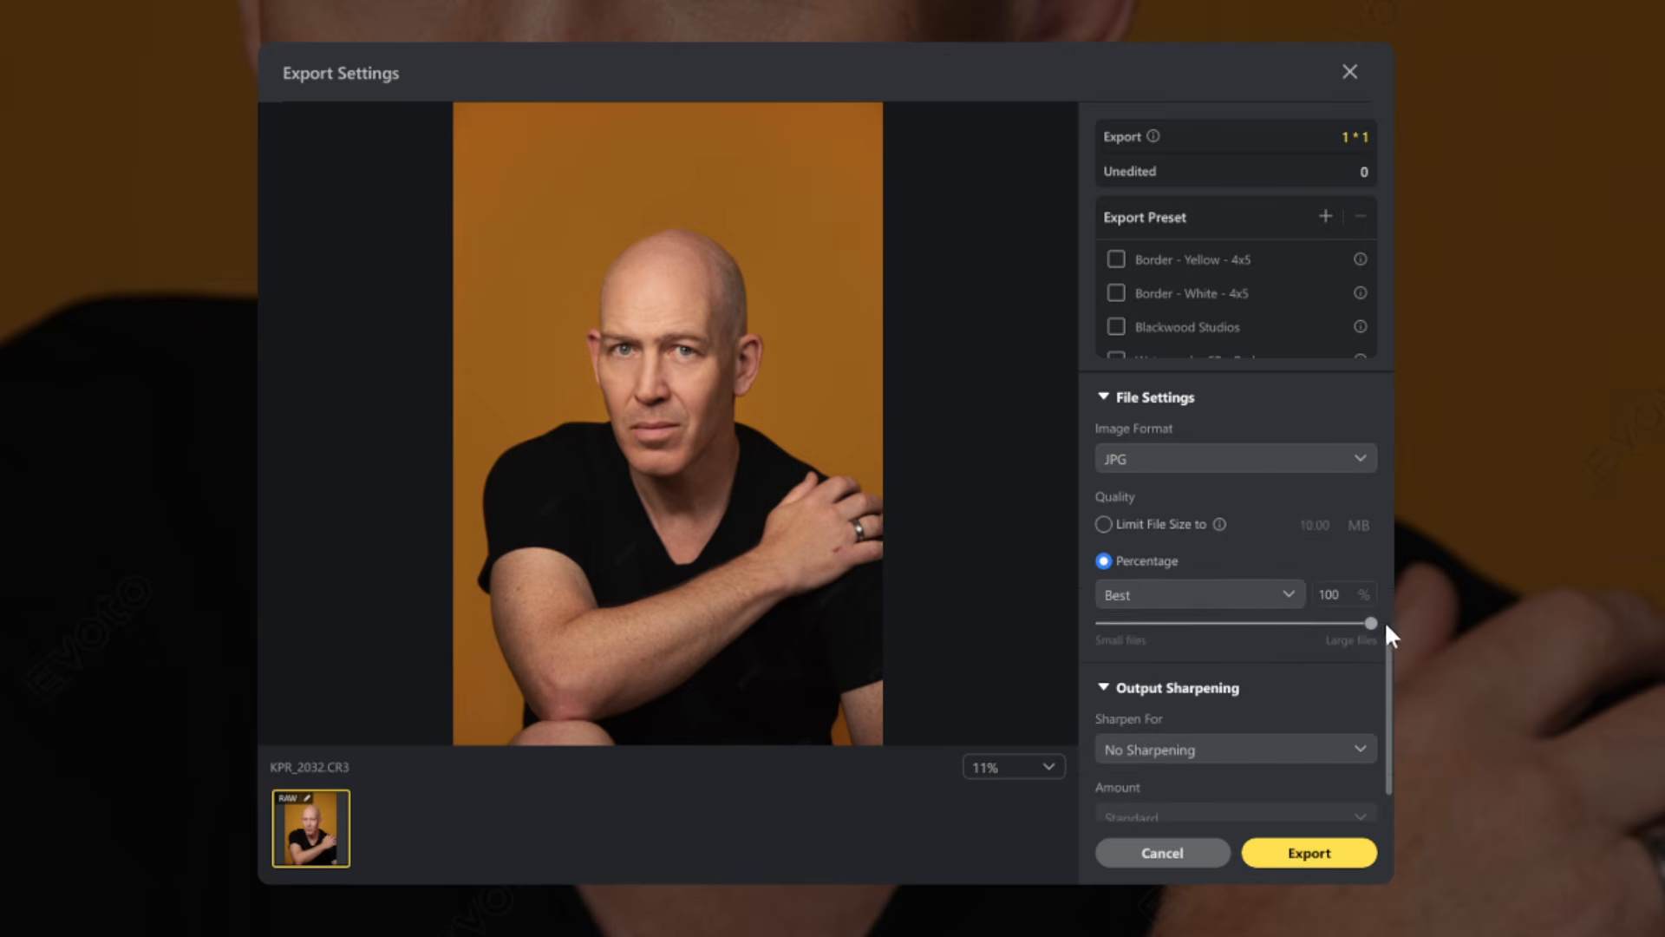
pyautogui.moveTo(1377, 625)
pyautogui.mouseDown()
pyautogui.moveTo(1349, 632)
pyautogui.moveTo(1394, 640)
pyautogui.mouseUp()
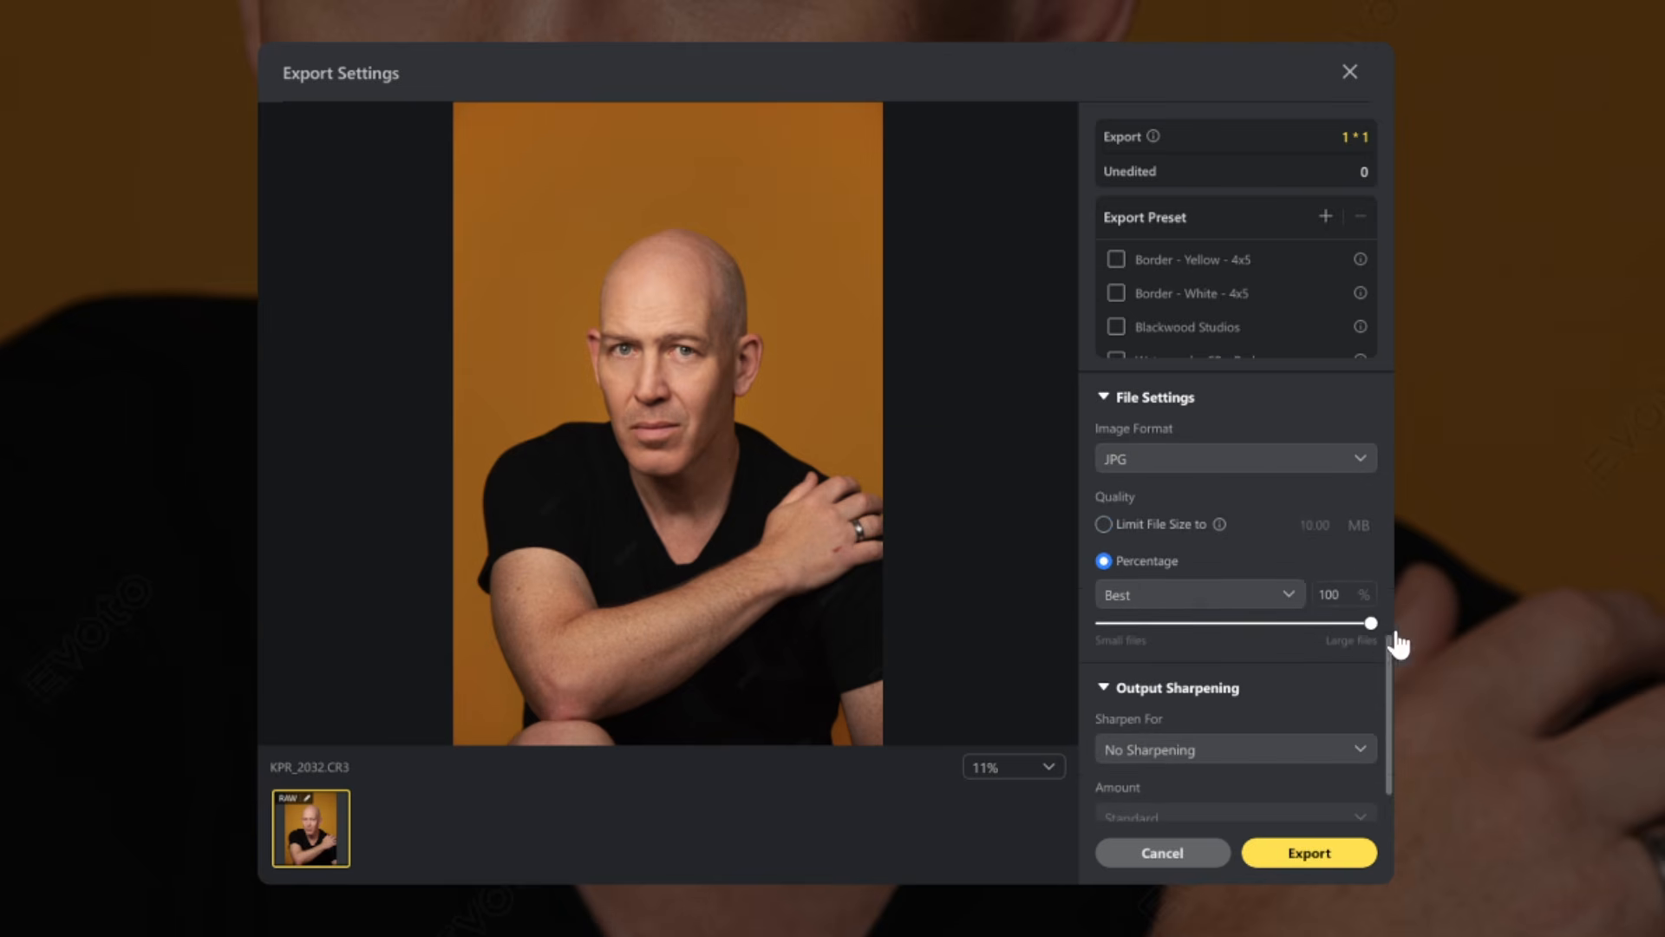
pyautogui.scroll(-1, 1367, 686)
# - Set output sharpening to For Screen and keep the amount at Standard
pyautogui.click(1360, 676)
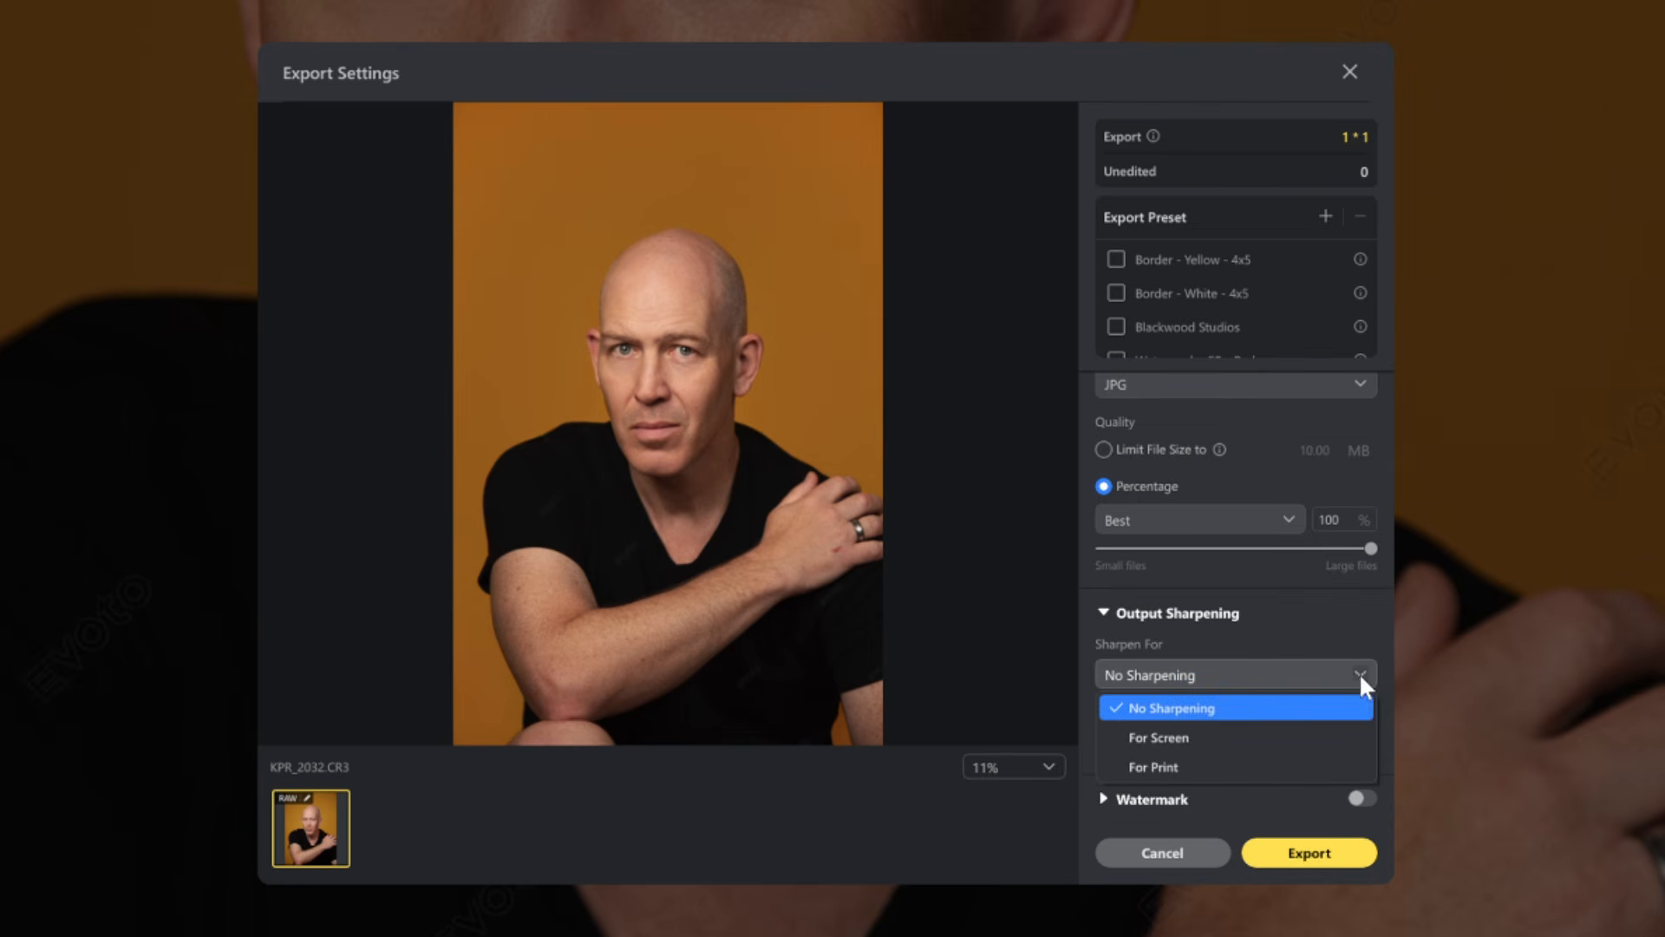
pyautogui.click(1186, 739)
pyautogui.click(1181, 742)
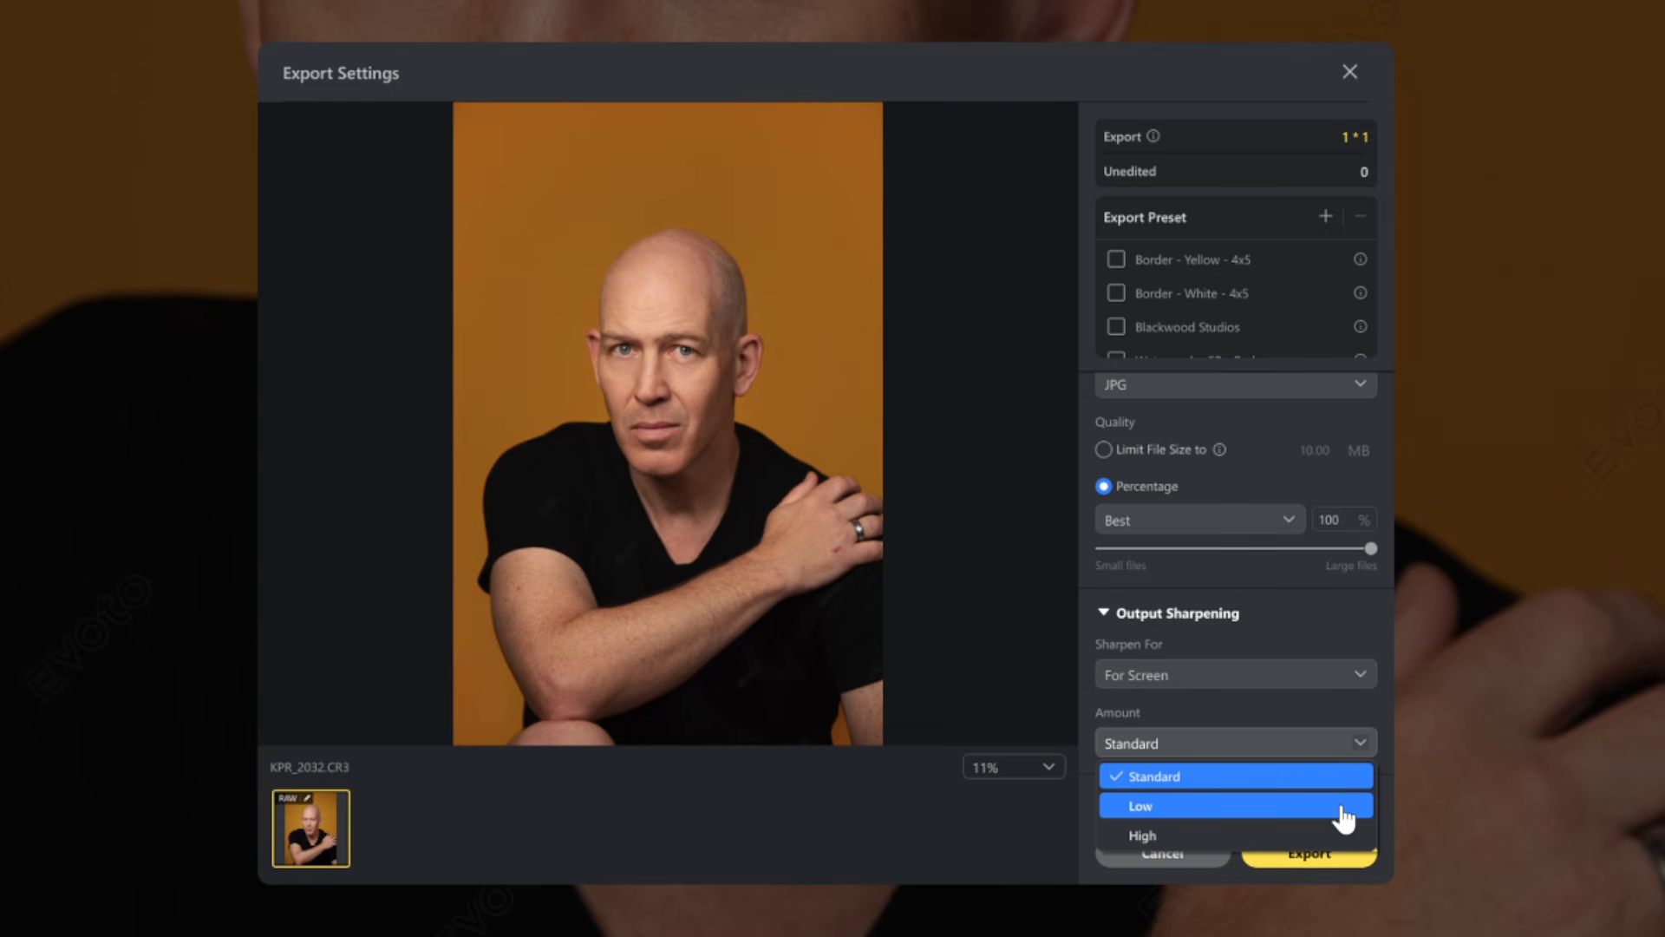
pyautogui.click(1385, 758)
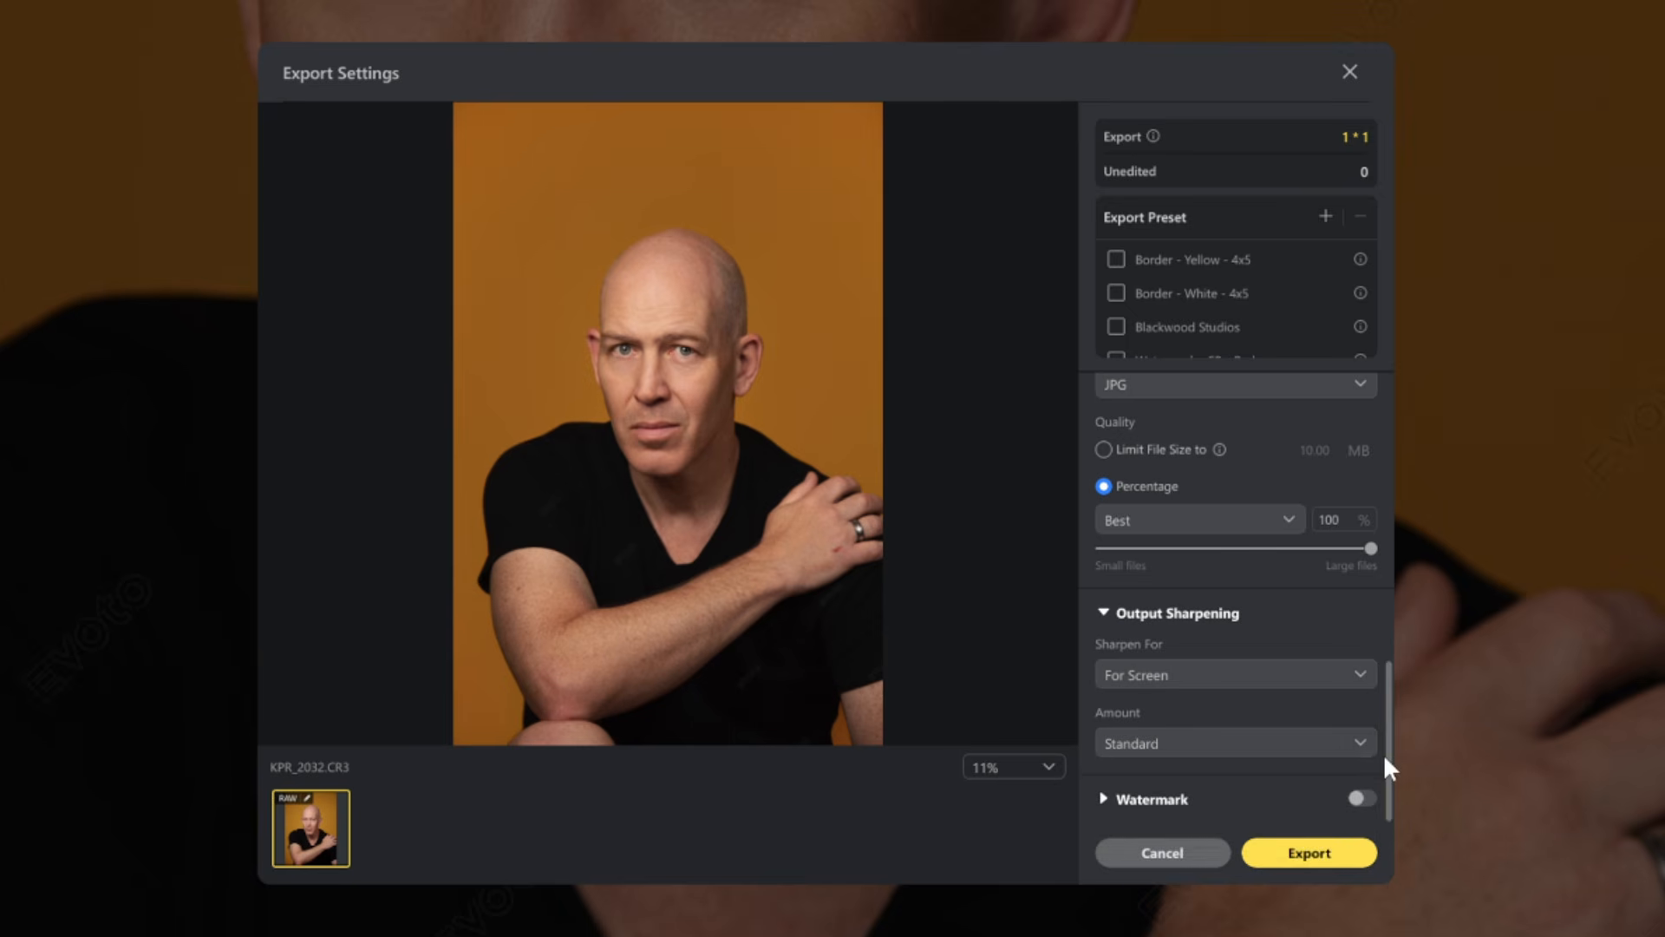
# - Turn on the wm-studio-builder-red.png watermark and start the export with the current settings
pyautogui.click(1364, 799)
pyautogui.scroll(-5, 1331, 694)
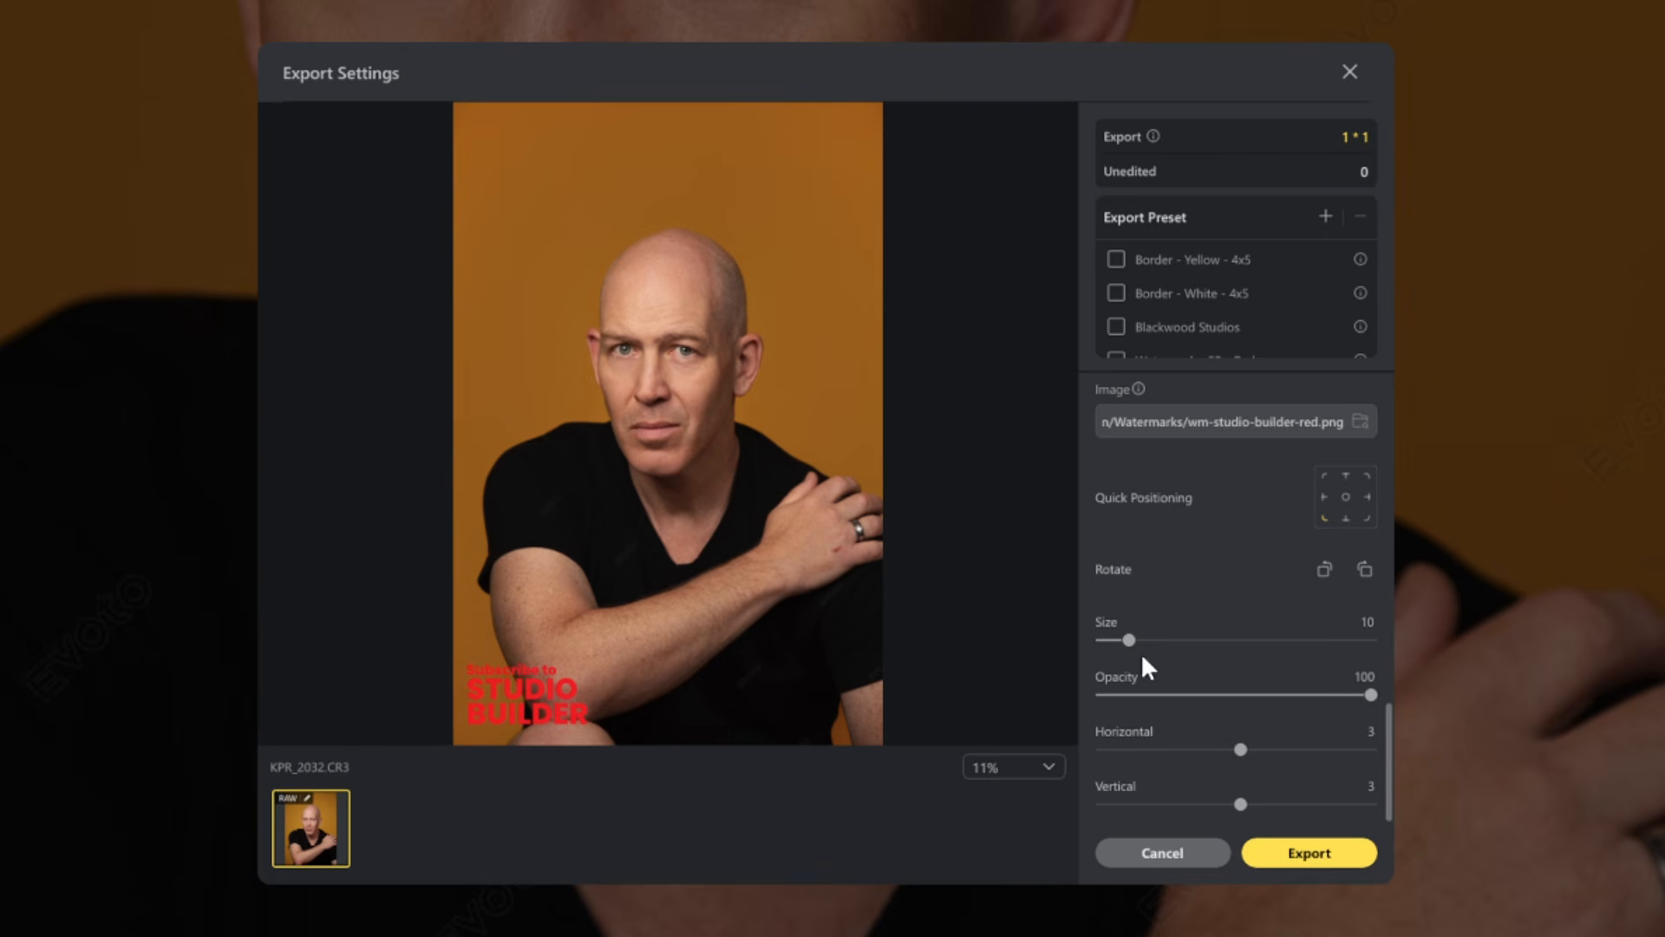
pyautogui.click(1325, 859)
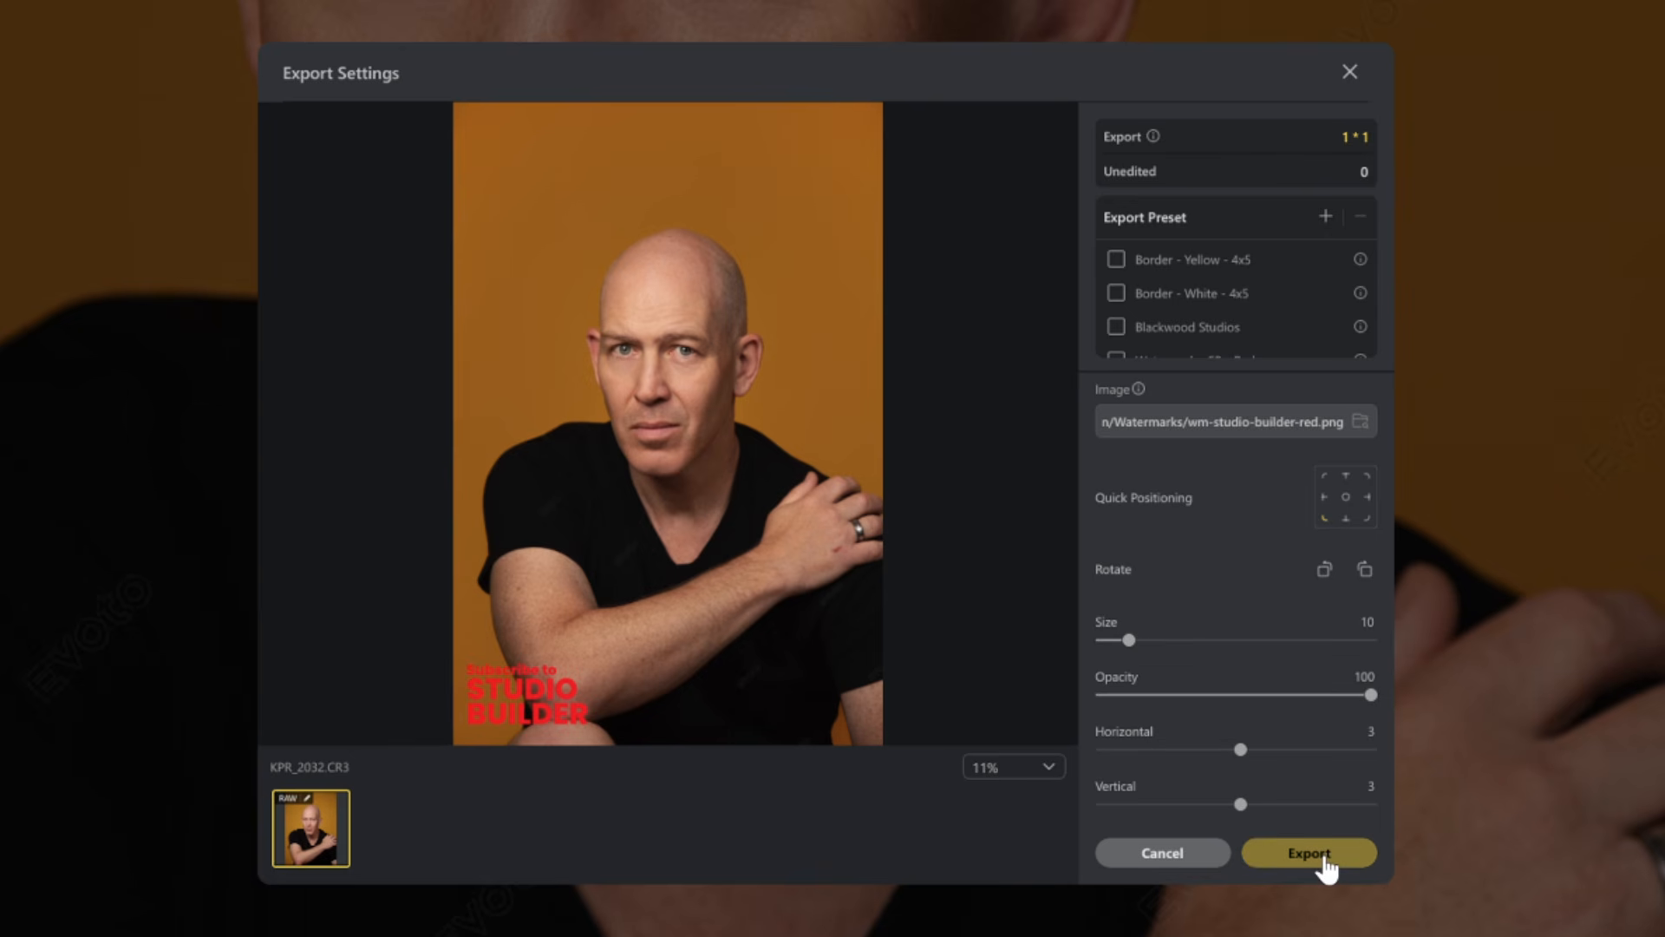
pyautogui.click(1023, 568)
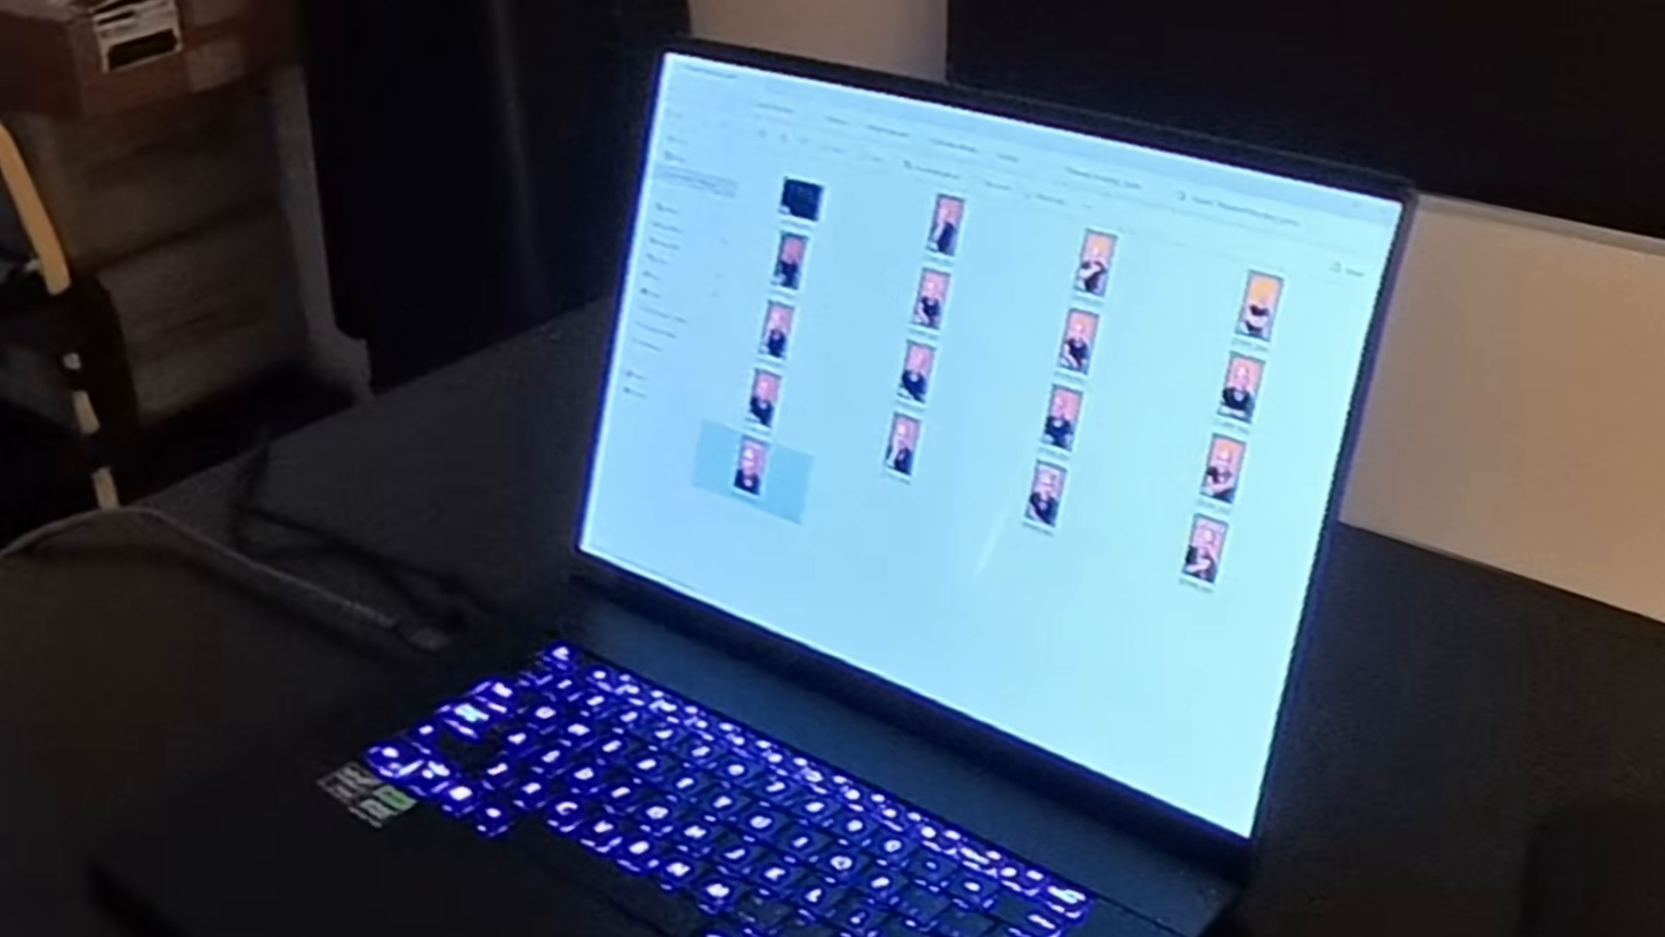
pyautogui.doubleClick(892, 510)
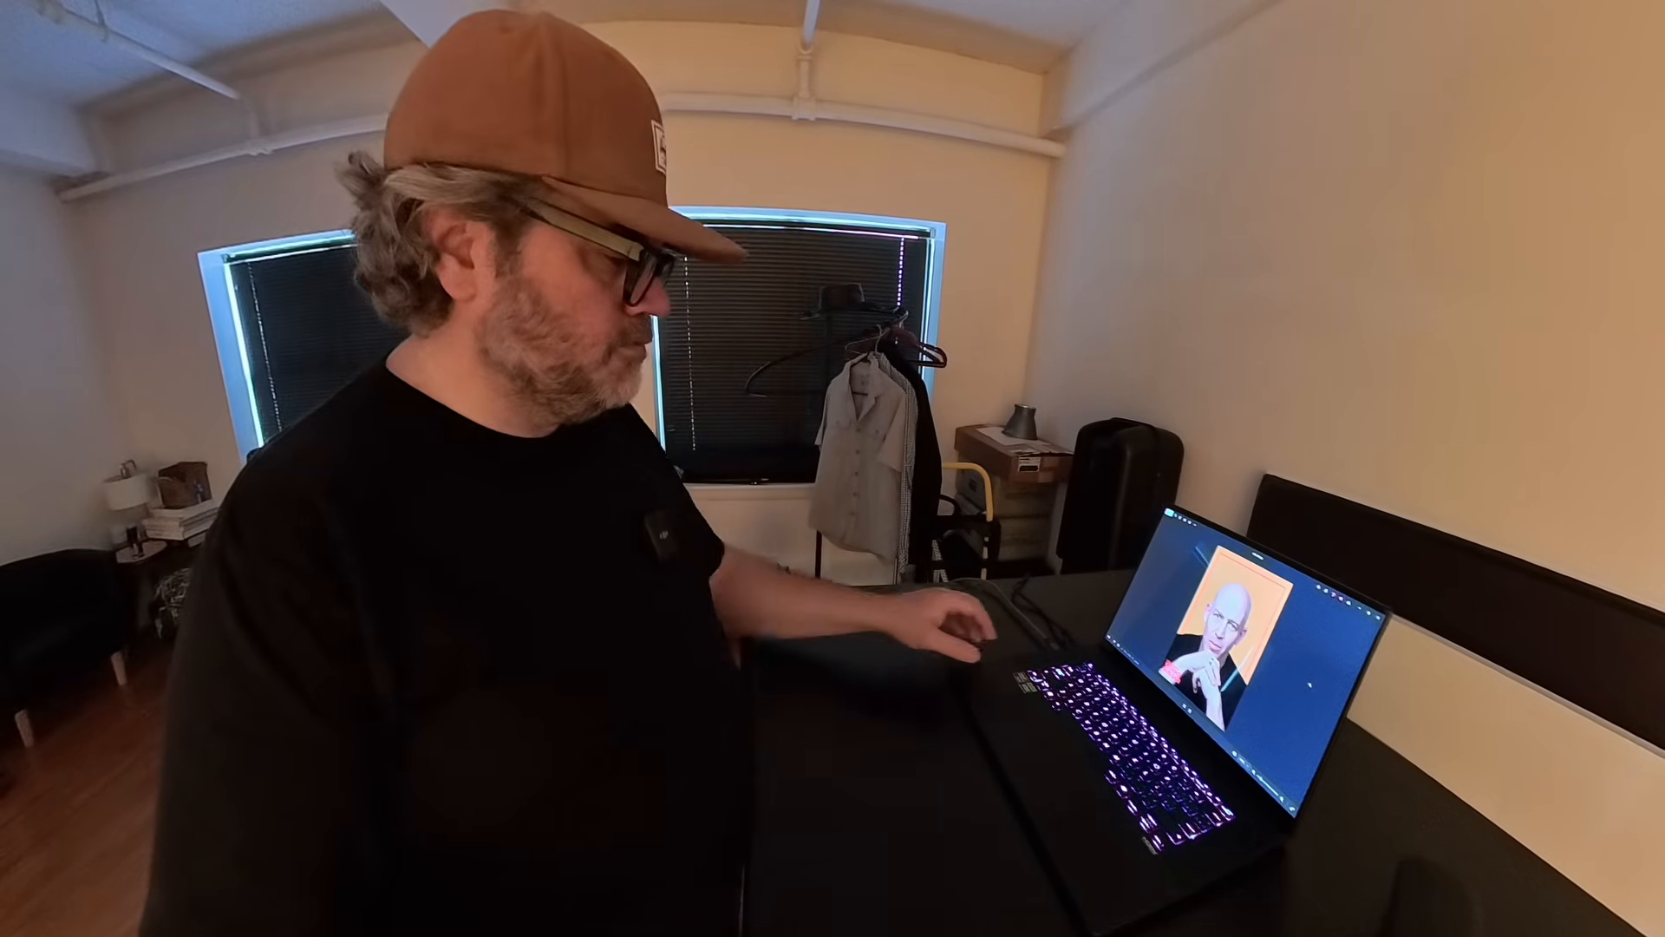
pyautogui.hotkey('alt', 'Tab')
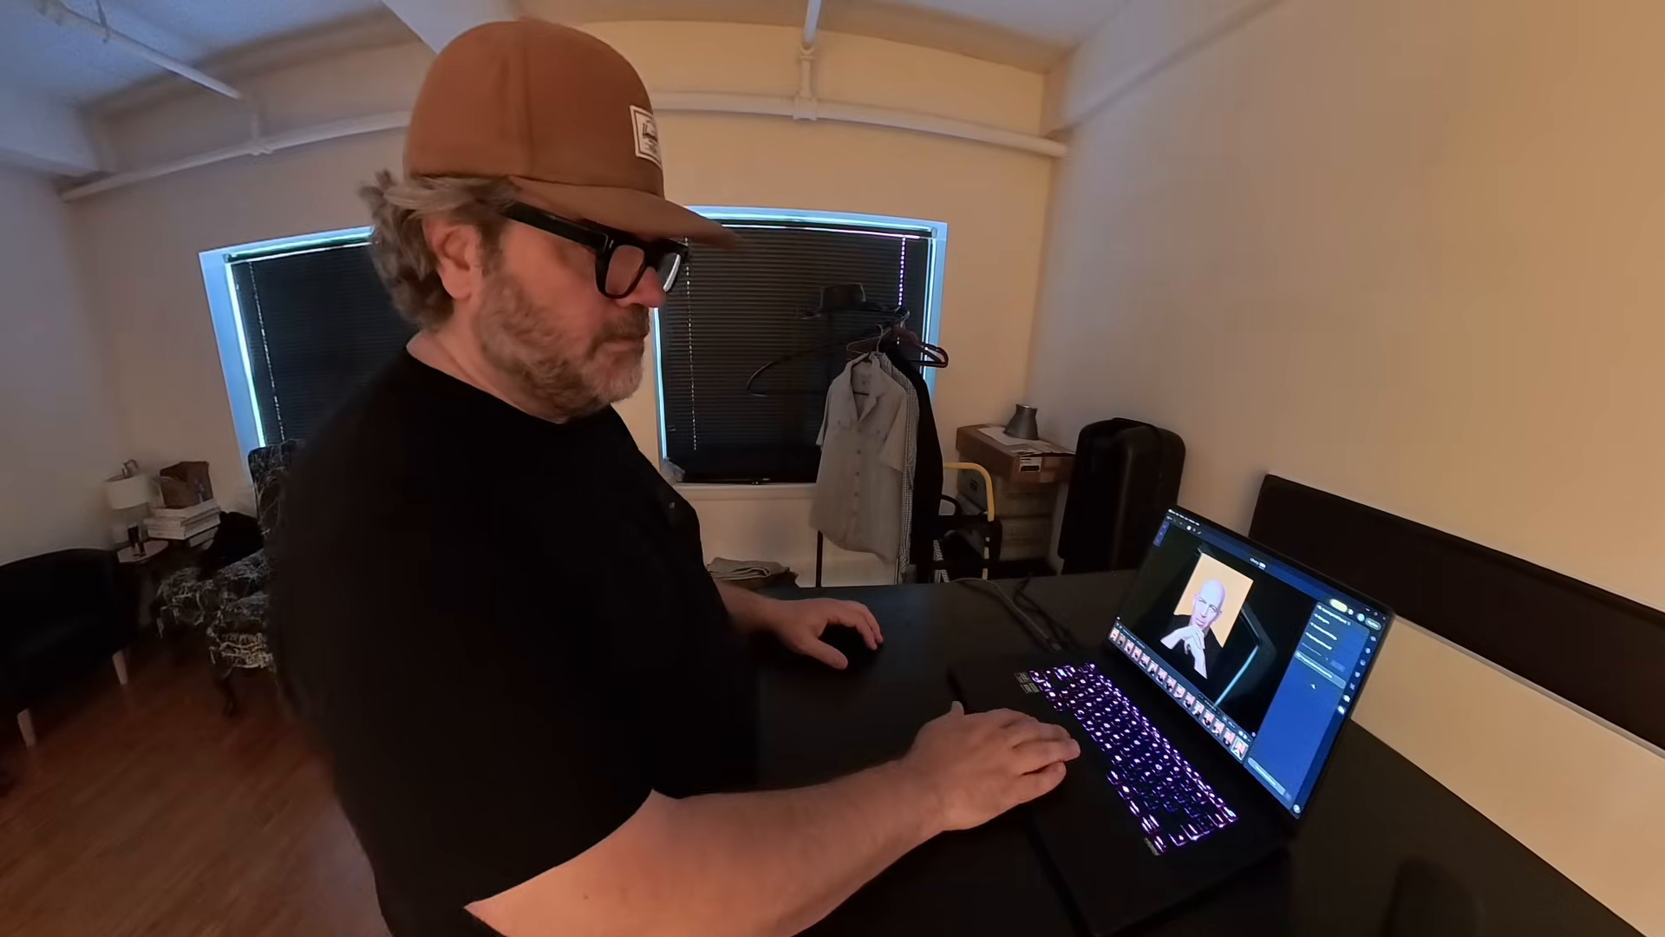